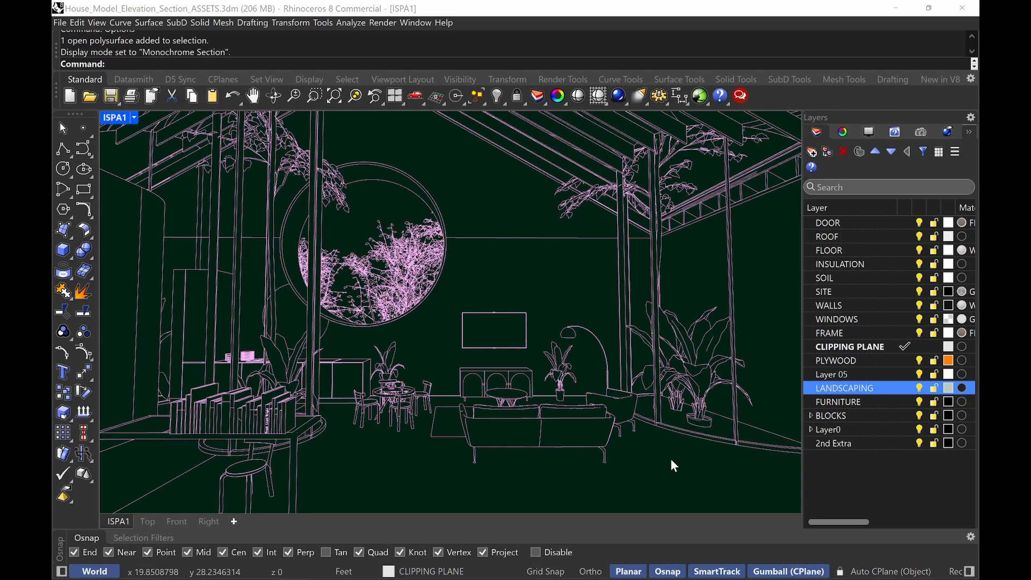
# Switch to 3D Warehouse in the browser, search the models for "3d Tree" and browse the results
pyautogui.click(895, 8)
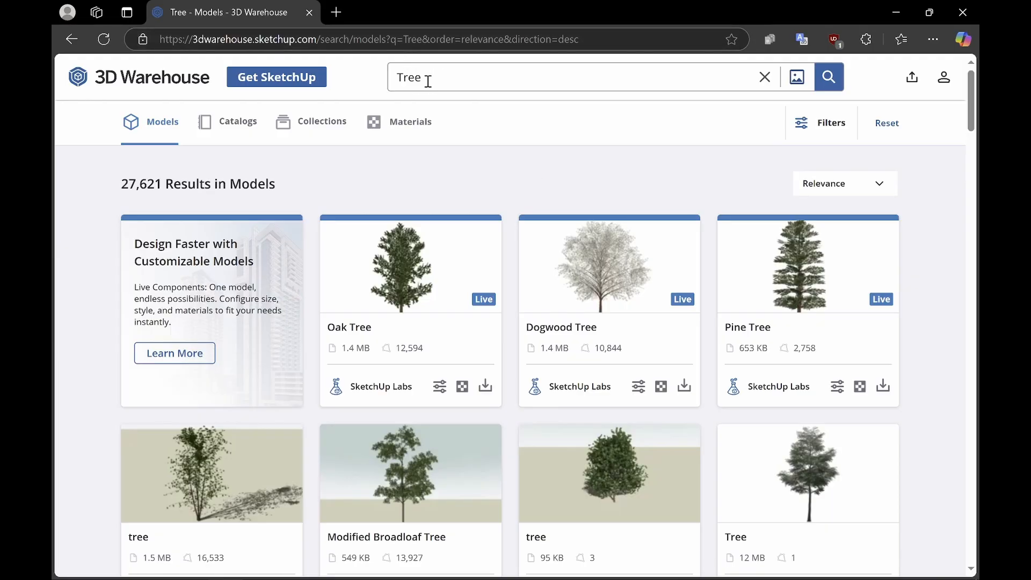
pyautogui.moveTo(443, 73); pyautogui.dragTo(352, 88)
pyautogui.write('3d Tree')
pyautogui.press('Return')
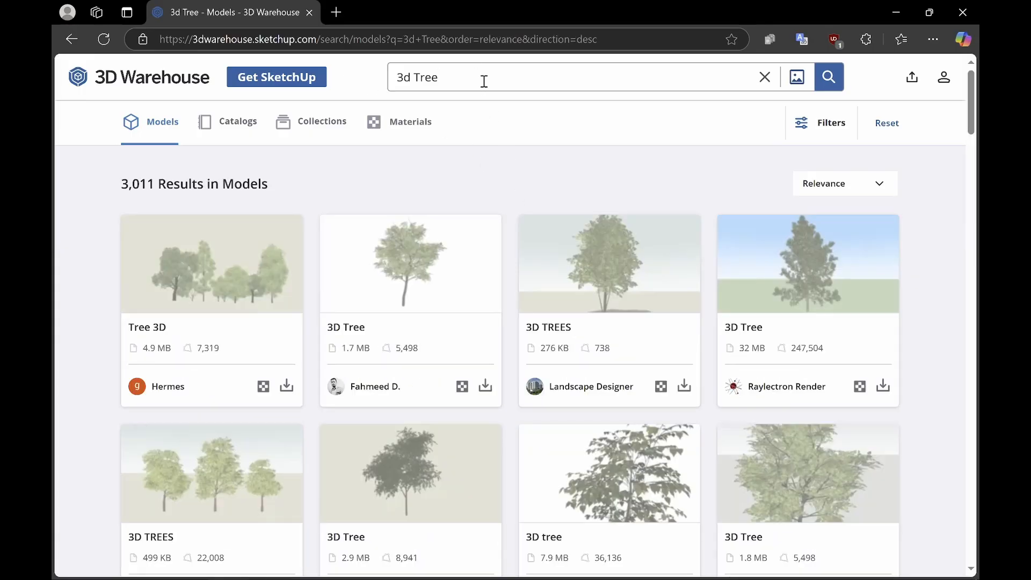
pyautogui.scroll(-8, 509, 366)
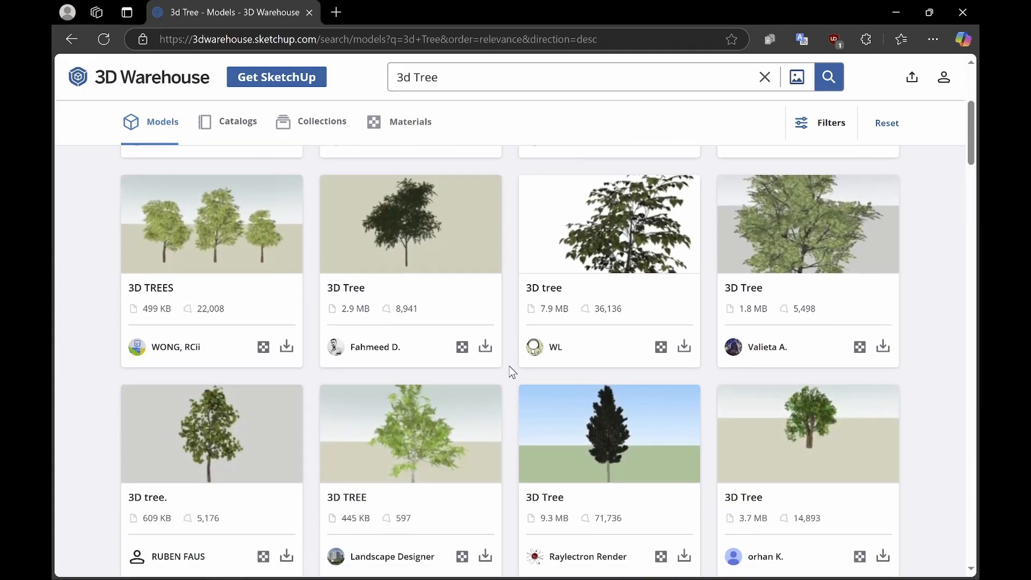
pyautogui.scroll(8, 541, 360)
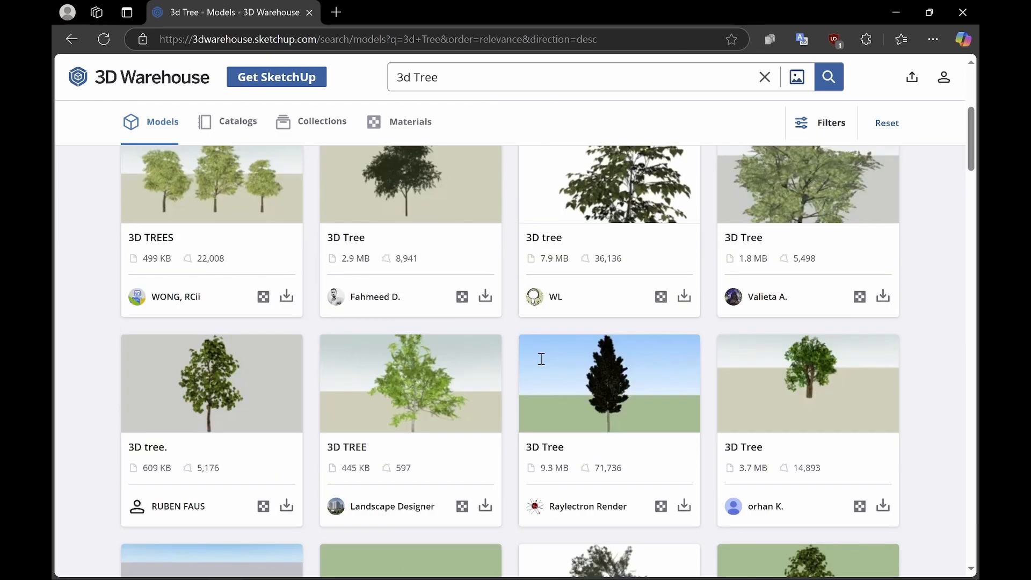
# Search the 3D Warehouse models for "low Poly Tree" and look through the results
pyautogui.moveTo(467, 79); pyautogui.dragTo(375, 76)
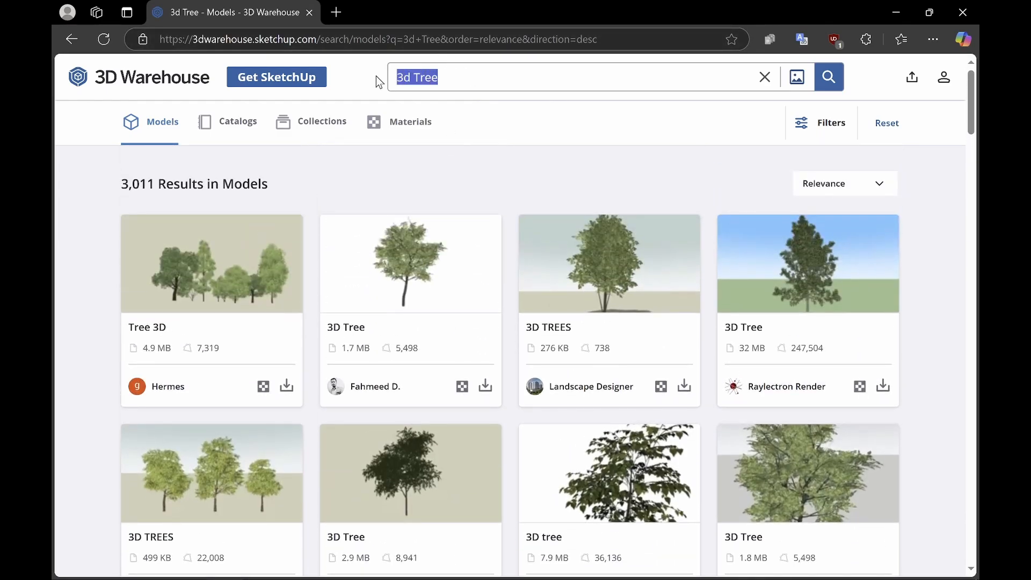
pyautogui.write('low Poly Tree')
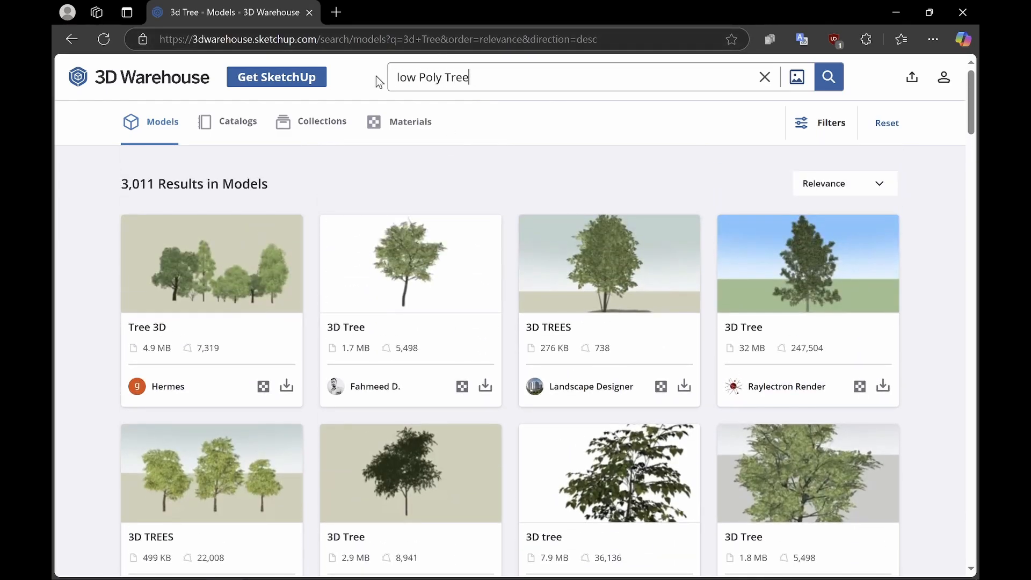
pyautogui.press('Return')
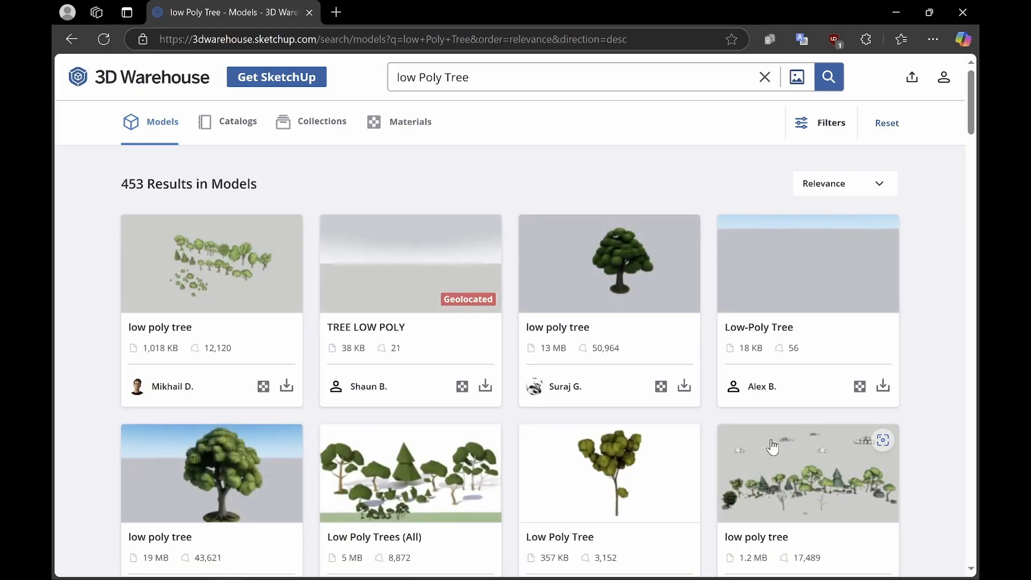
pyautogui.scroll(-3, 671, 437)
pyautogui.scroll(-3, 537, 483)
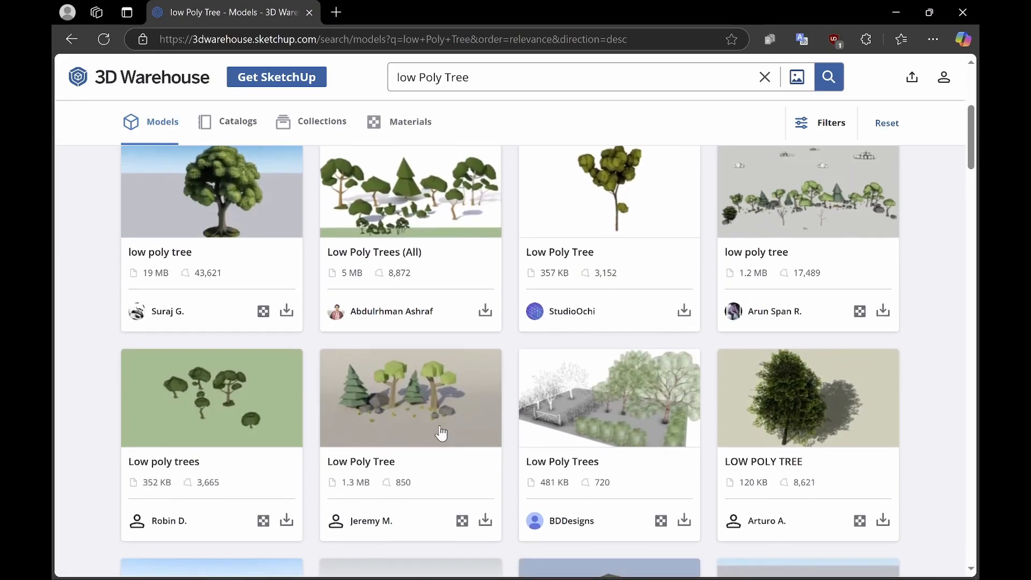
pyautogui.scroll(-3, 482, 486)
pyautogui.scroll(6, 482, 486)
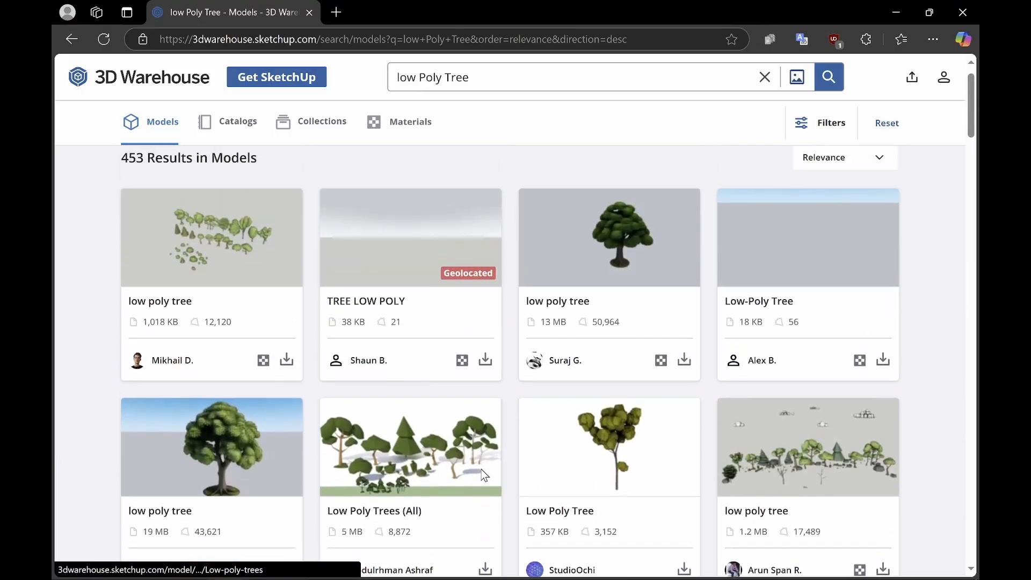
# Search the 3D Warehouse models for "3d tree" again
pyautogui.moveTo(472, 78); pyautogui.dragTo(397, 77)
pyautogui.write('3d tree')
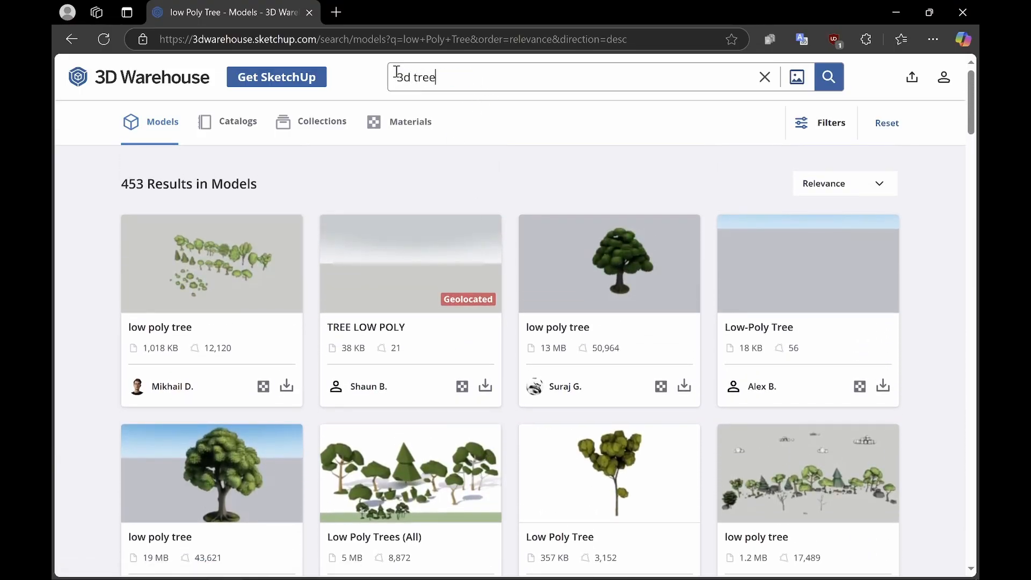
pyautogui.press('Return')
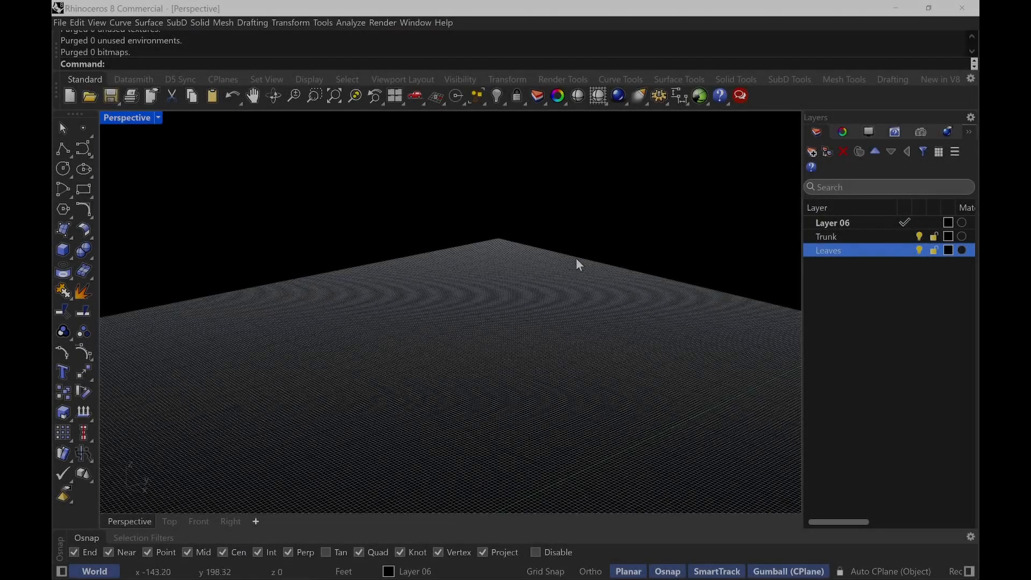
# Import the SketchUp file Component.skp from Downloads into Rhino, with faces as mesh and a 22.5 degree weld angle
pyautogui.moveTo(576, 262)
pyautogui.mouseDown(button='right')
pyautogui.moveTo(541, 255)
pyautogui.moveTo(569, 249)
pyautogui.mouseUp(button='right')
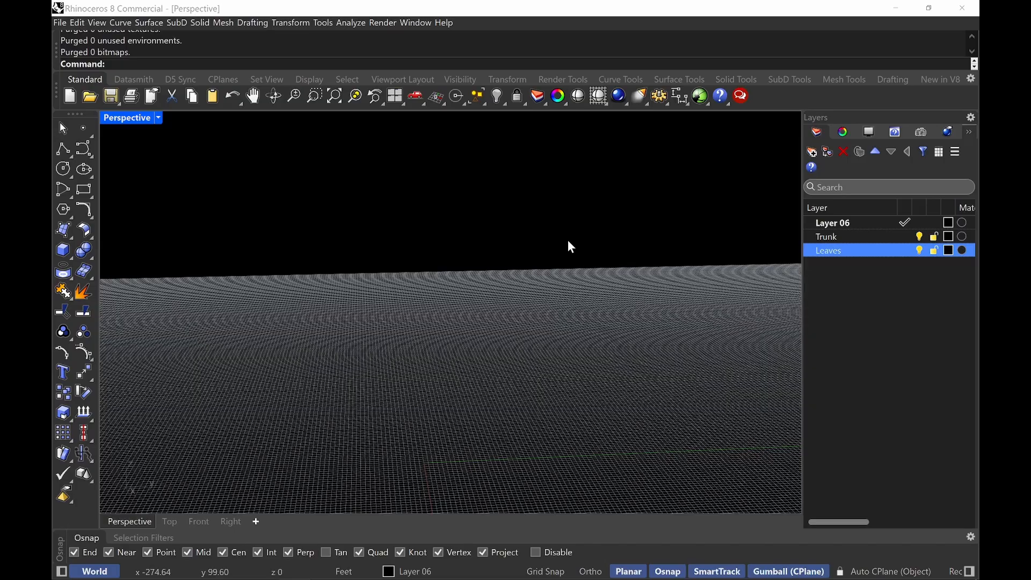
pyautogui.click(60, 24)
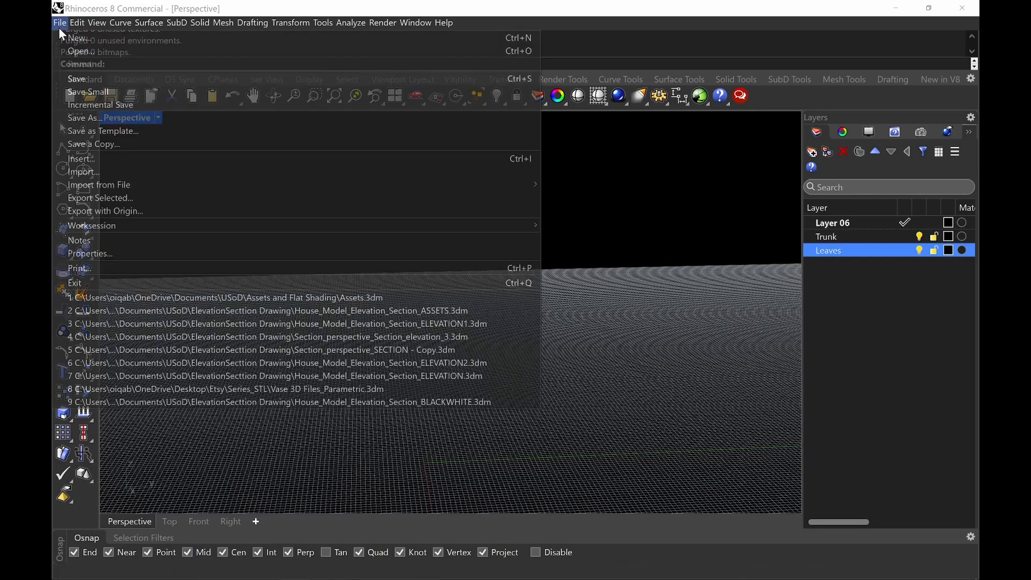
pyautogui.click(150, 172)
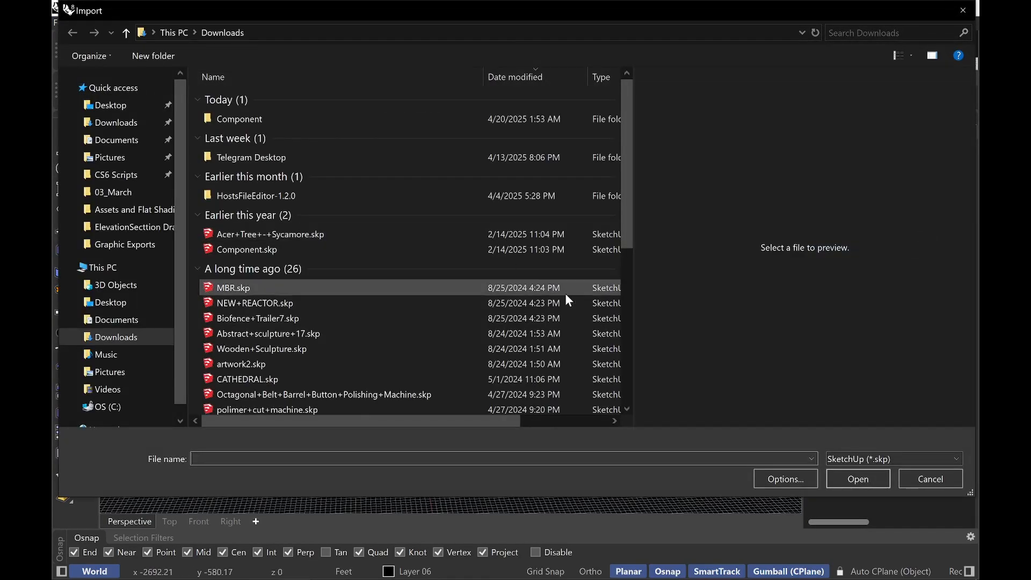
pyautogui.click(920, 460)
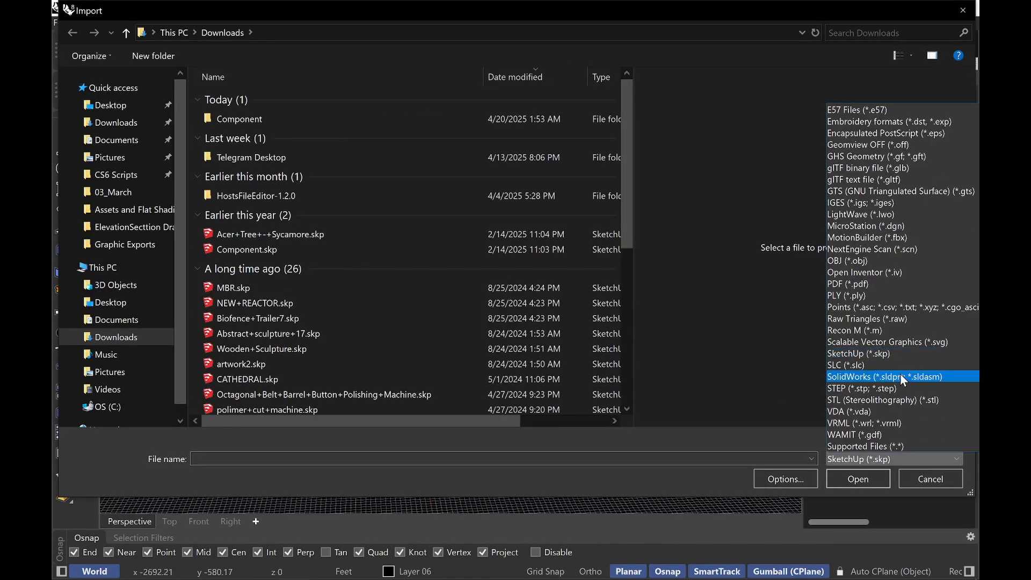
pyautogui.click(629, 192)
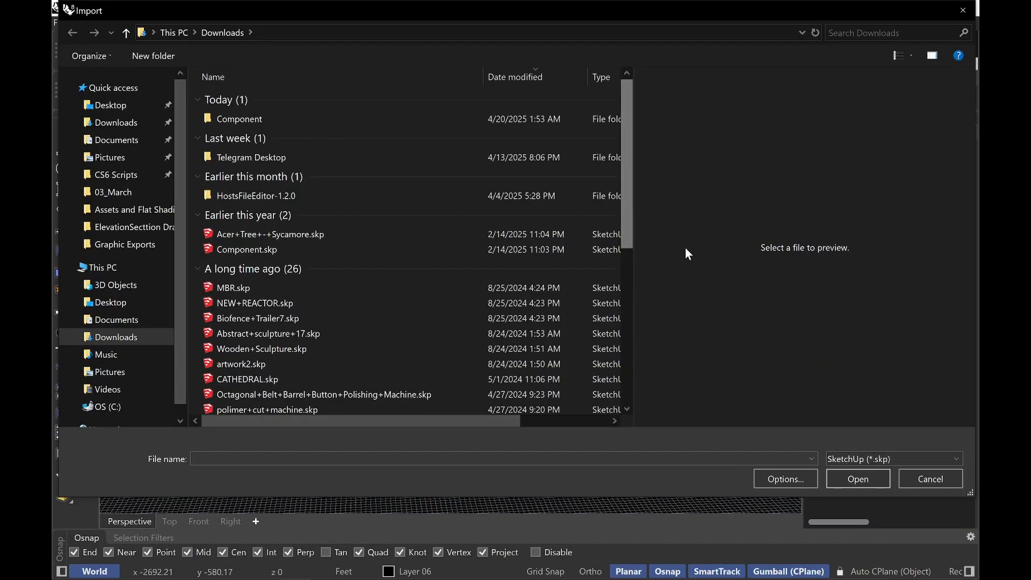
pyautogui.click(344, 251)
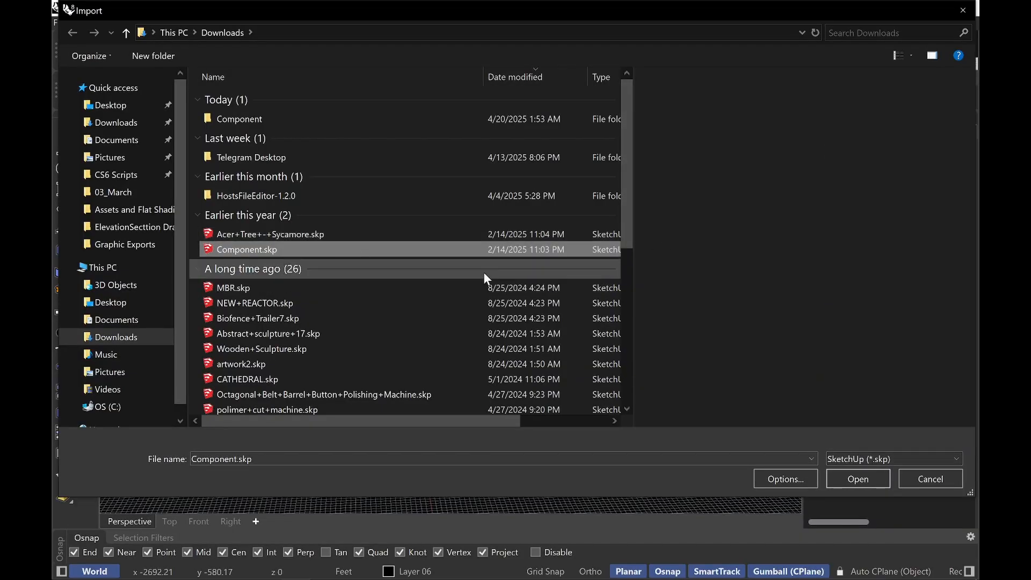
pyautogui.click(873, 480)
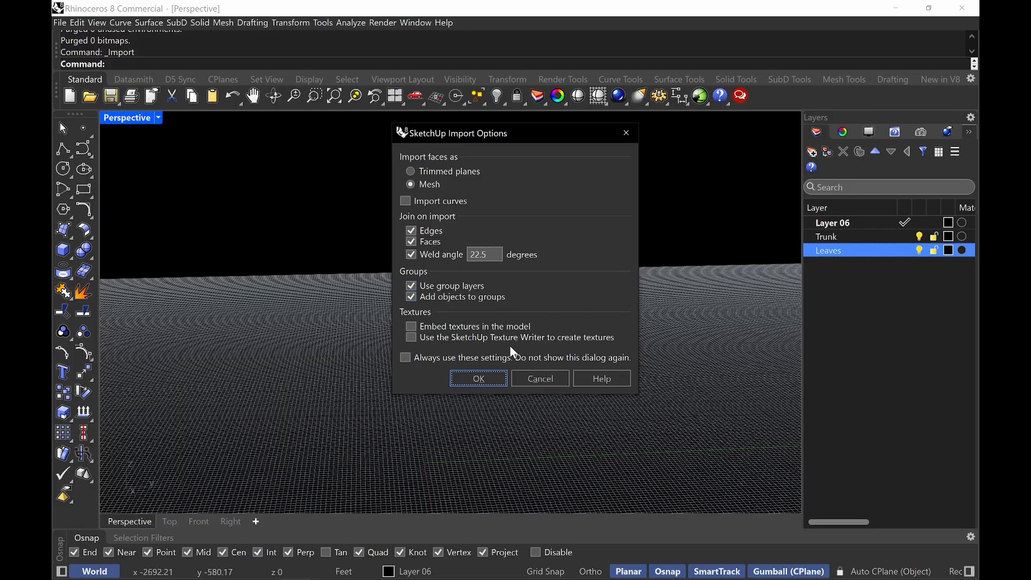
pyautogui.click(487, 378)
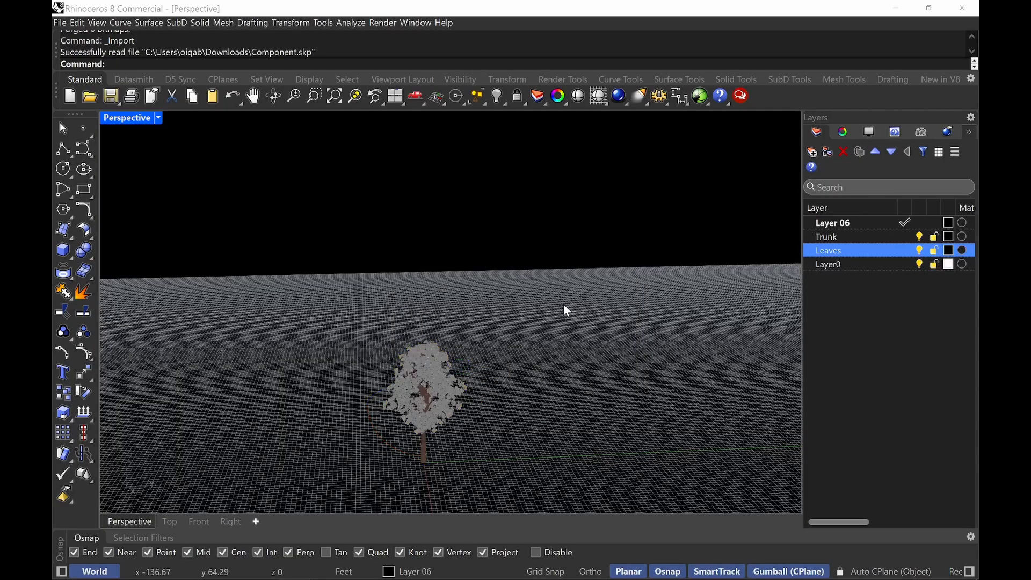
# Open the imported tree block for editing with BlockEdit
pyautogui.click(438, 386)
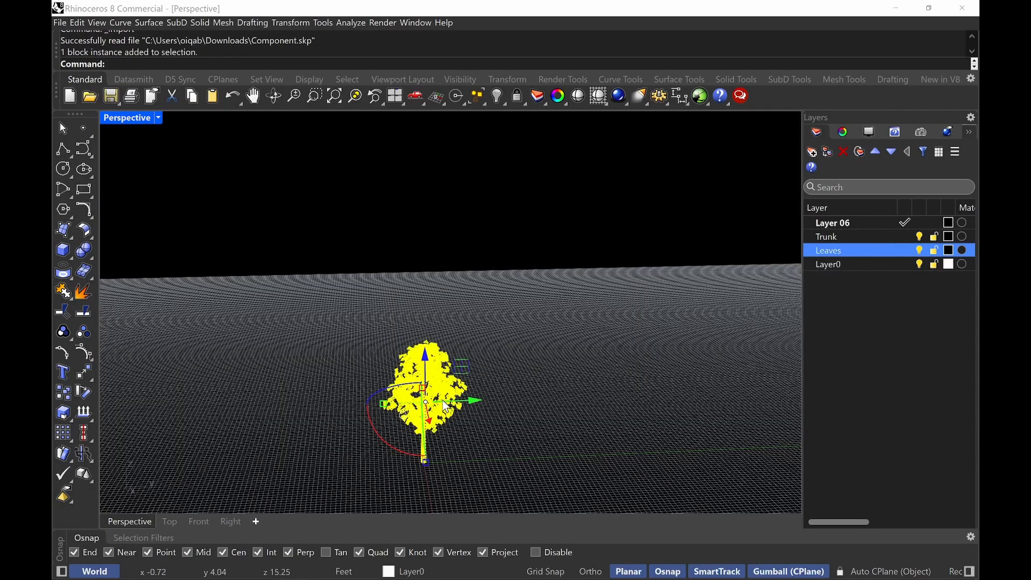
pyautogui.click(527, 364)
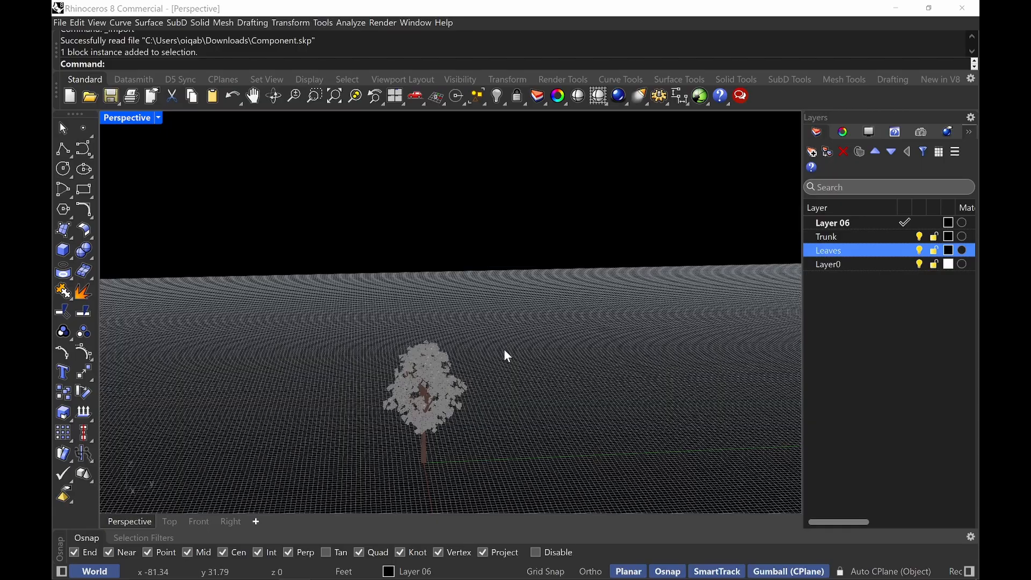
pyautogui.write('BlockEdit')
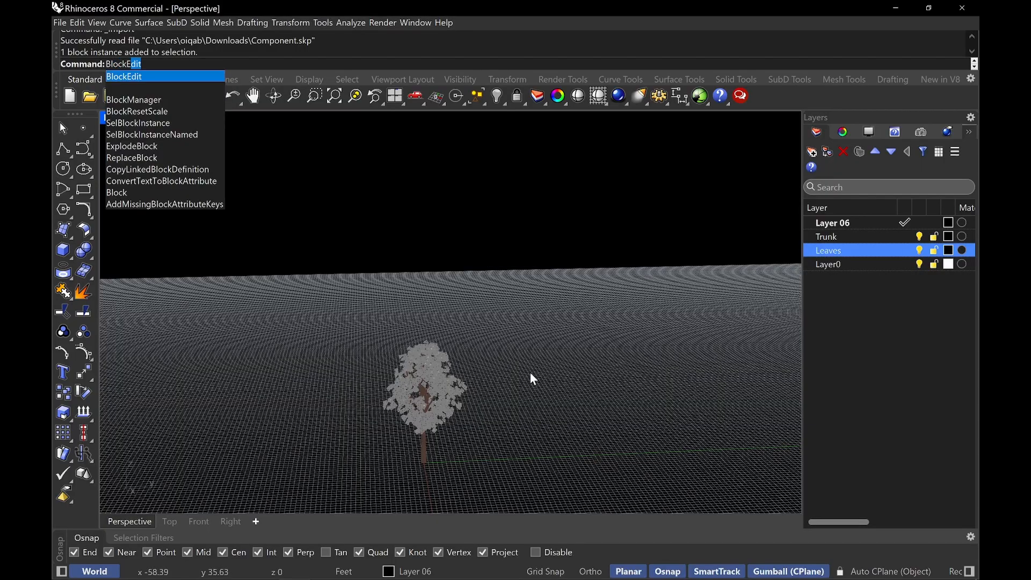
pyautogui.press('Return')
pyautogui.click(434, 358)
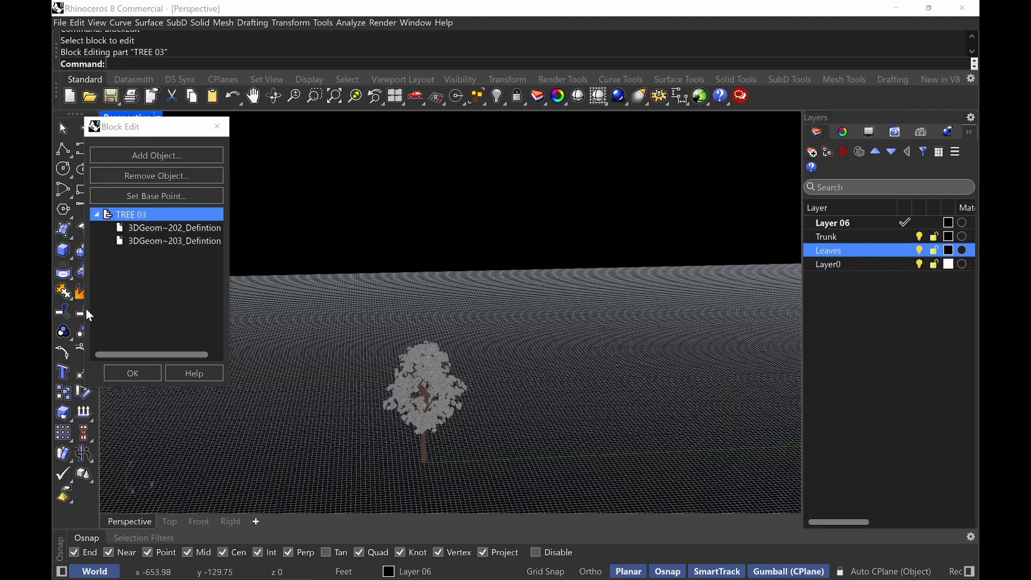
pyautogui.click(159, 115)
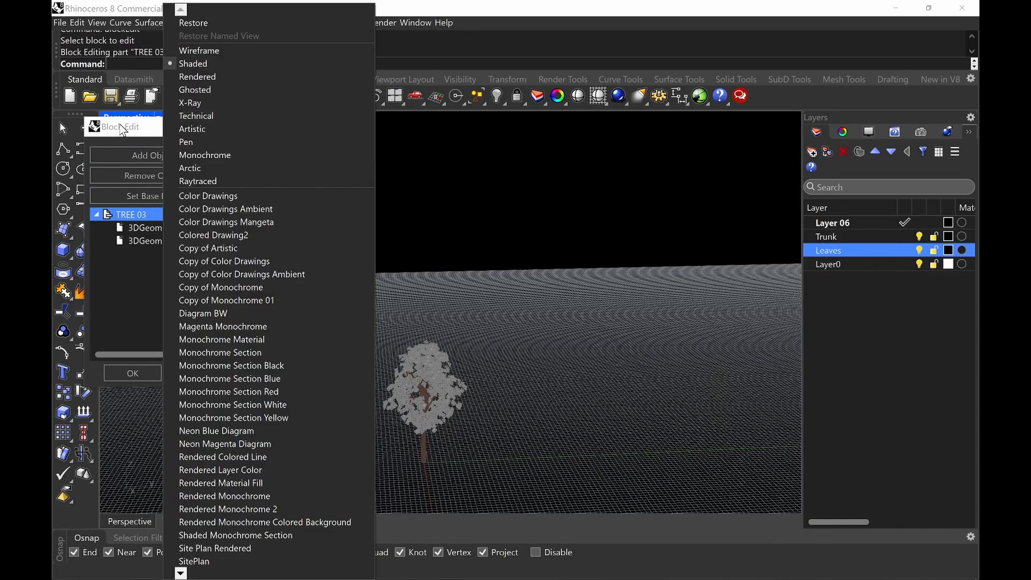
pyautogui.moveTo(132, 127); pyautogui.dragTo(138, 127)
# Step through the two nested definitions of TREE 03 and make 3DGeom~202_Defintion the one being edited
pyautogui.click(191, 232)
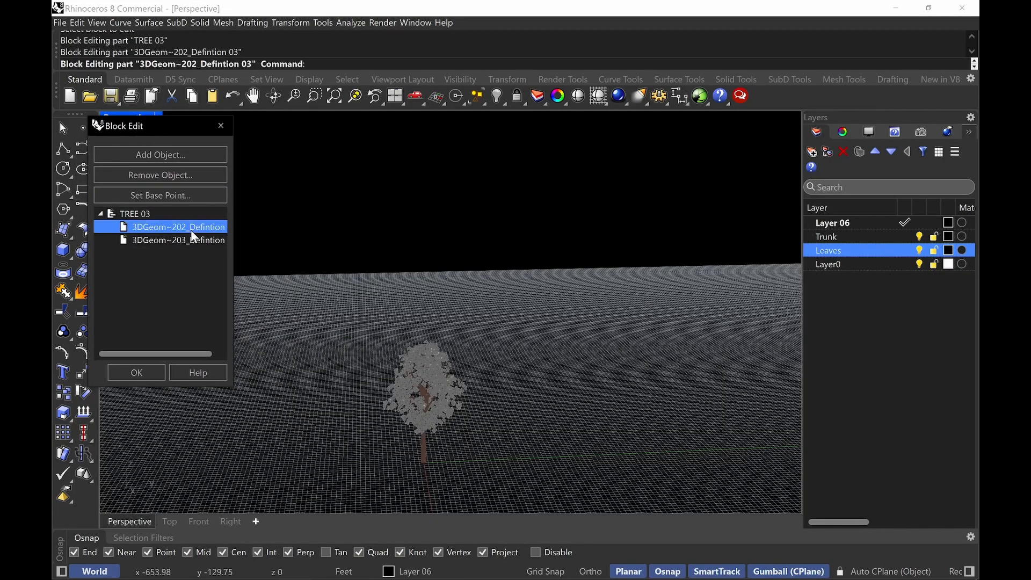
pyautogui.click(196, 241)
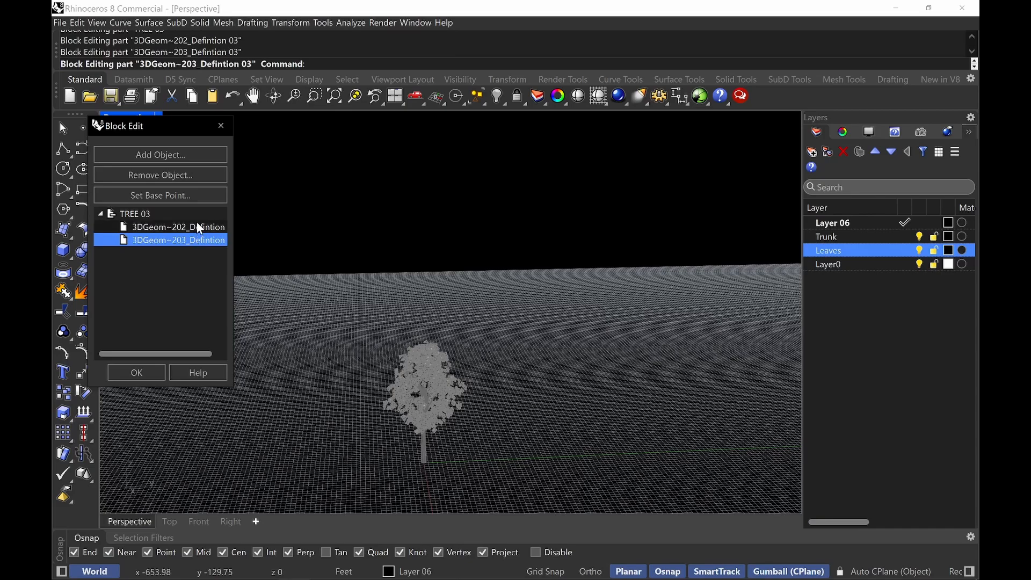
pyautogui.click(195, 225)
pyautogui.click(198, 242)
pyautogui.press('Up')
# Set the display color of the trunk mesh in 3DGeom~202_Defintion to By Layer
pyautogui.click(425, 451)
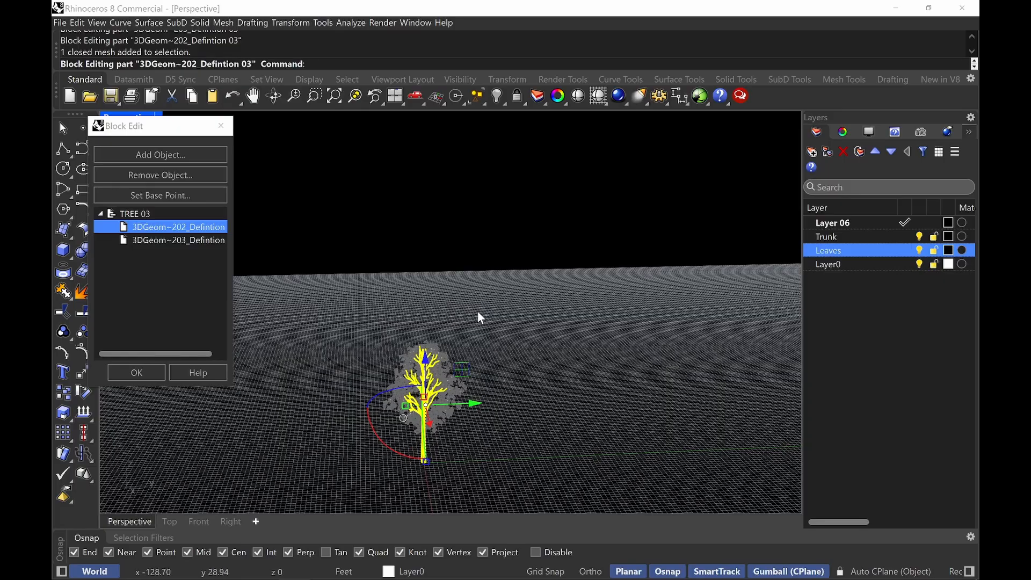
pyautogui.click(842, 134)
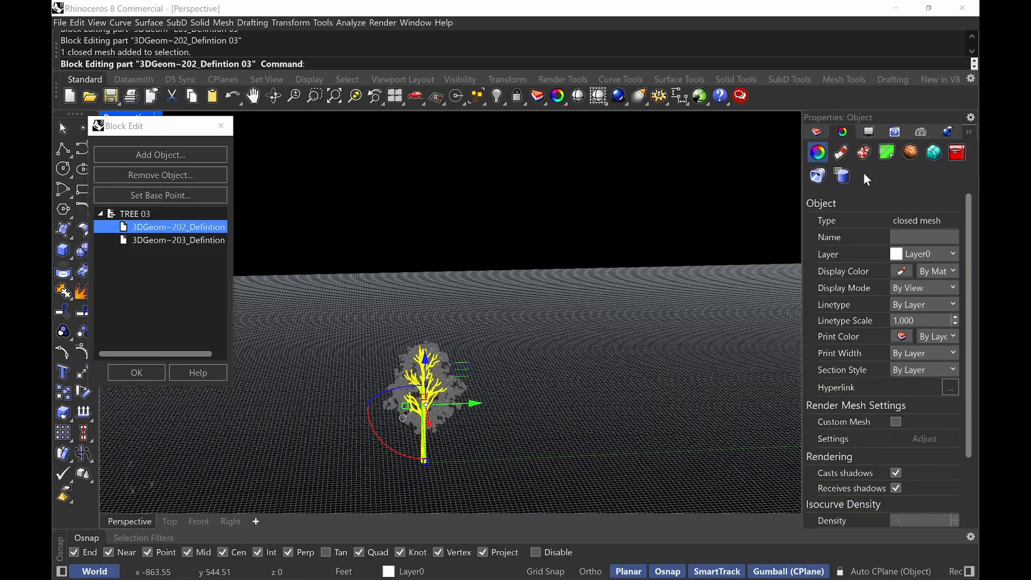
pyautogui.click(950, 273)
pyautogui.click(944, 285)
pyautogui.click(618, 325)
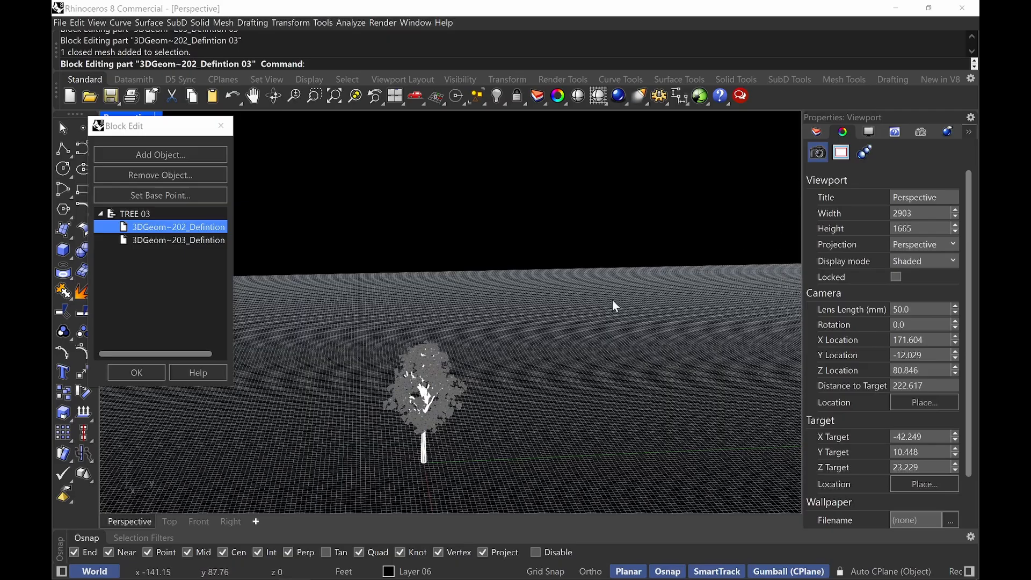
# Replace the trunk mesh's bark material with Use Layer Material
pyautogui.moveTo(429, 452); pyautogui.dragTo(514, 504)
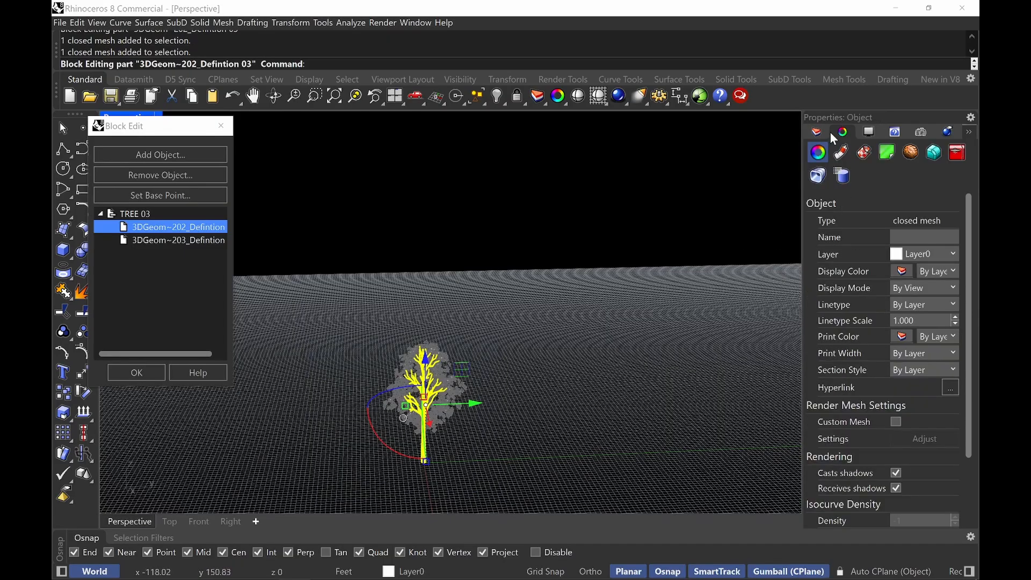
pyautogui.click(841, 155)
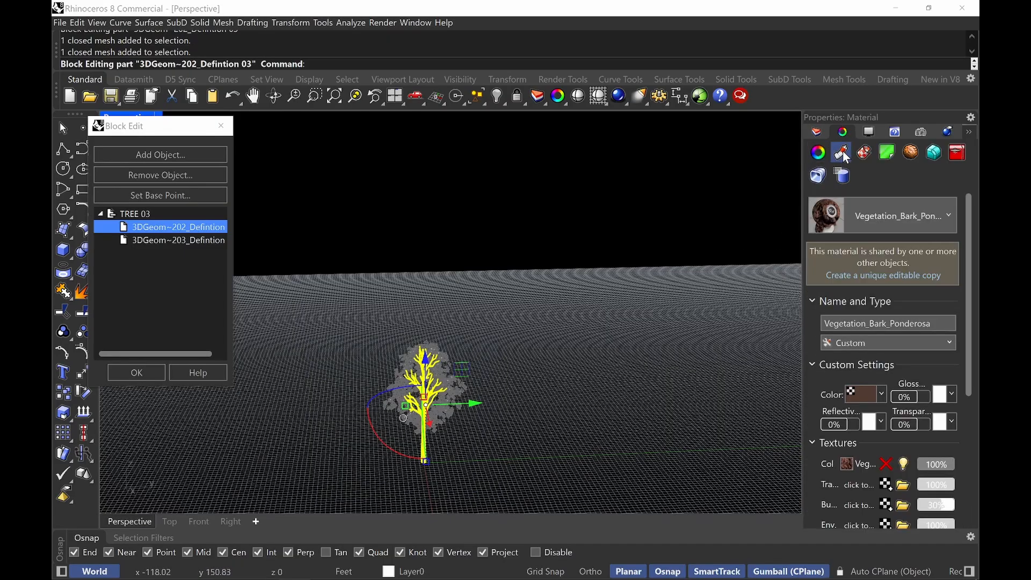
pyautogui.click(944, 215)
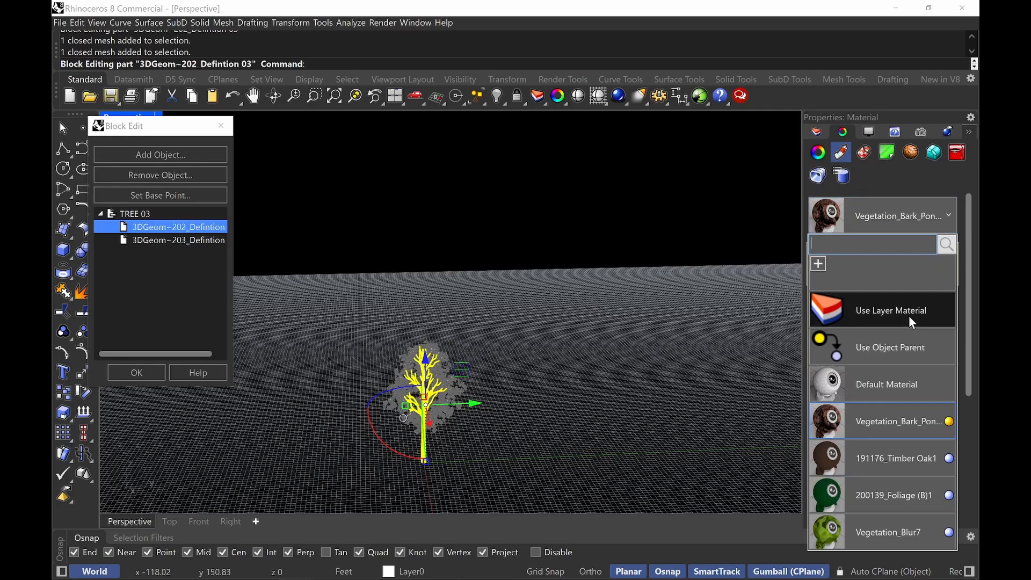
pyautogui.click(909, 315)
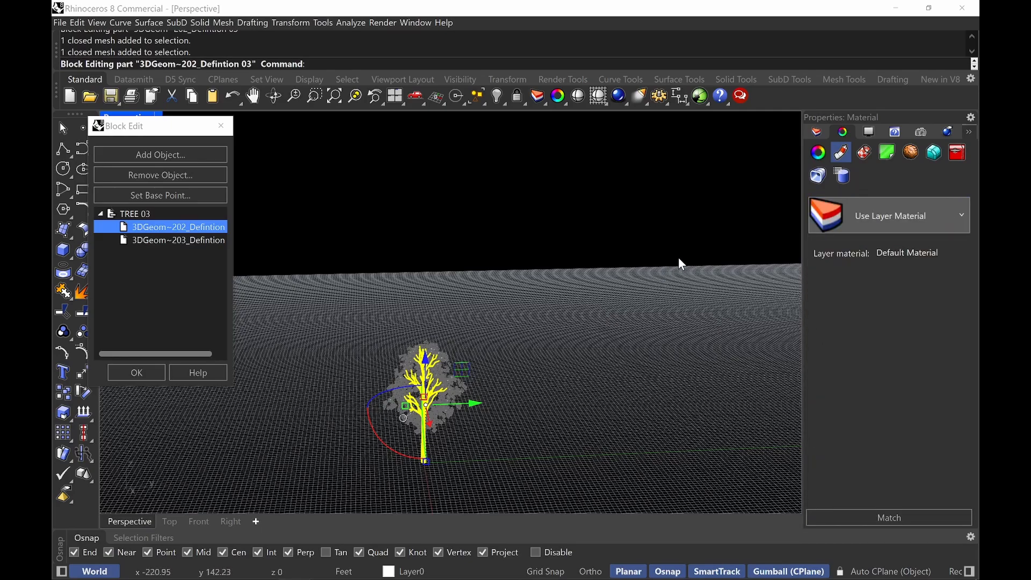
# Try to replace the Vegetation_Blur7 material of the leaf mesh in 3DGeom~203_Defintion with Use Layer Material
pyautogui.click(193, 241)
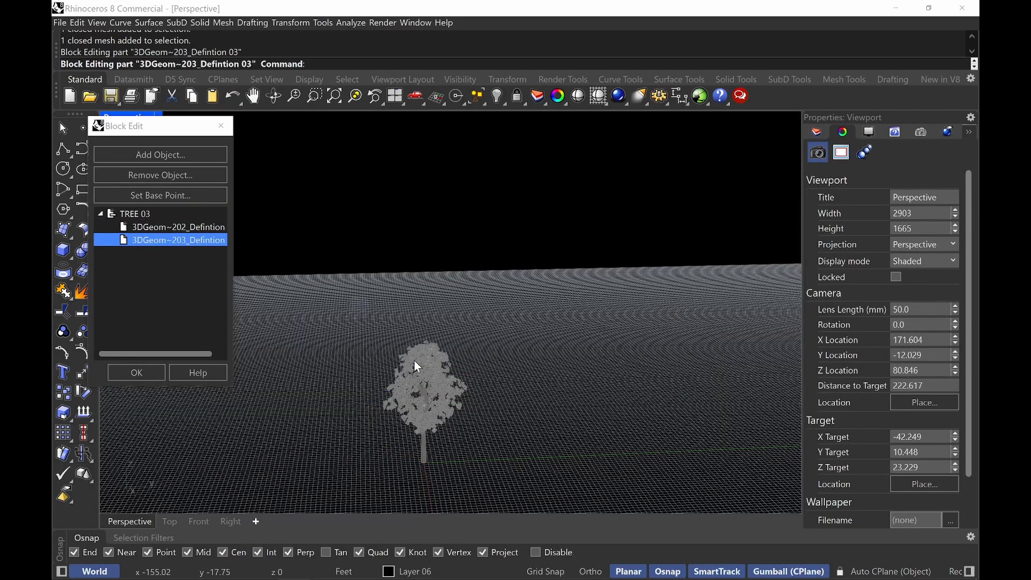
pyautogui.click(424, 392)
pyautogui.click(921, 215)
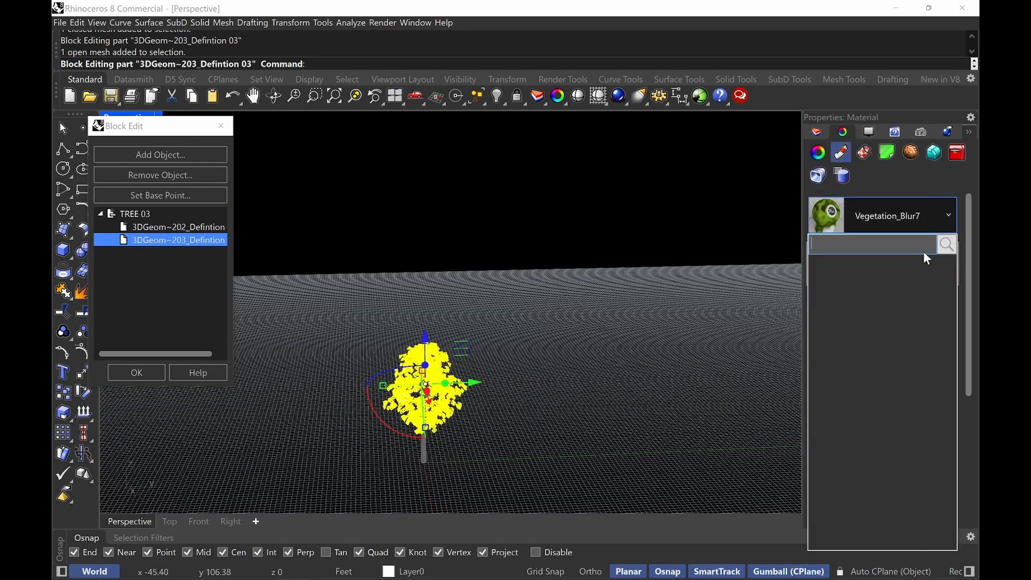
pyautogui.click(876, 301)
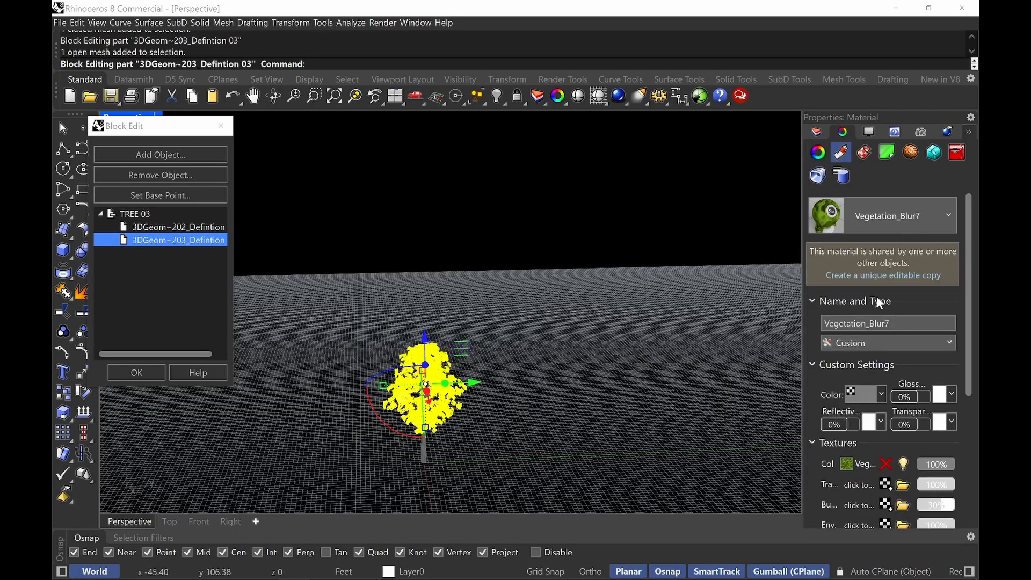
# Set the leaf mesh's display color to By Layer and assign the mesh to the Leaves layer
pyautogui.click(817, 153)
pyautogui.click(951, 270)
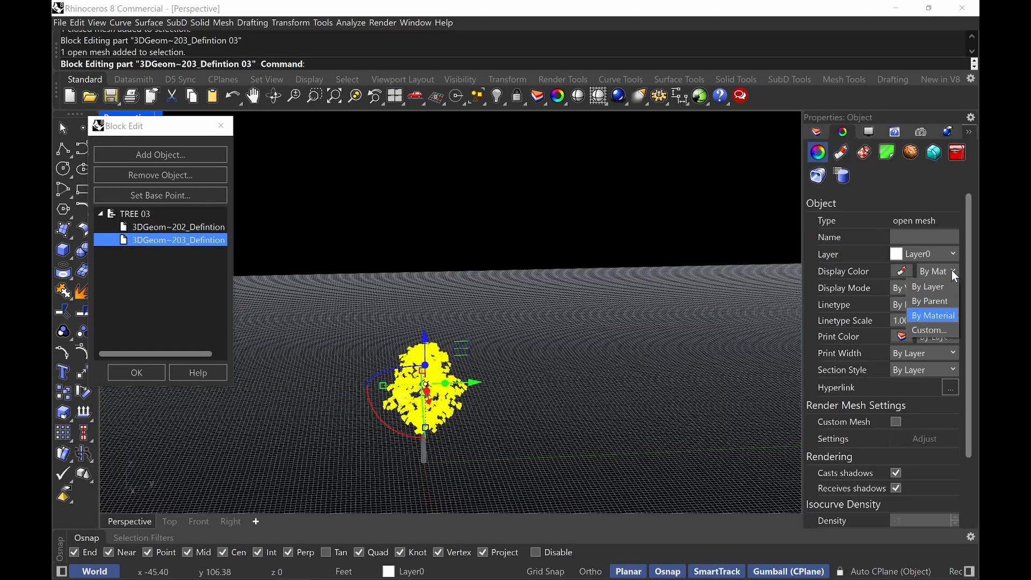
pyautogui.click(925, 290)
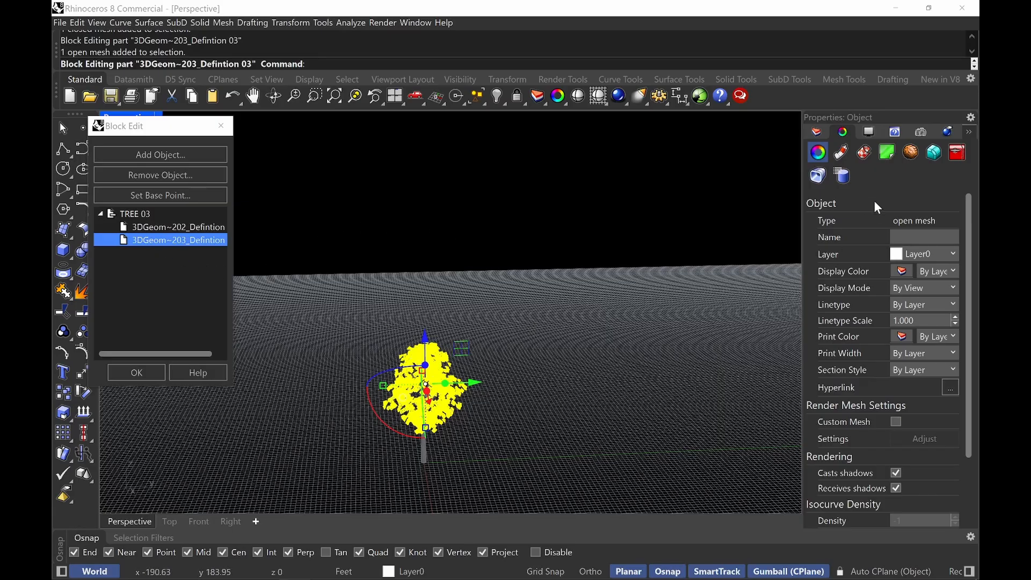
pyautogui.click(948, 252)
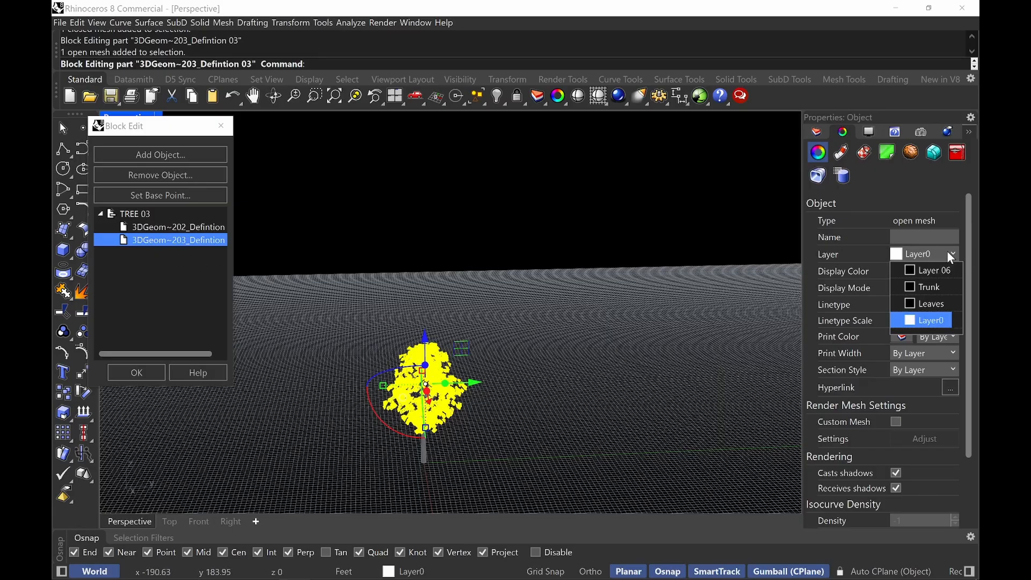
pyautogui.click(938, 304)
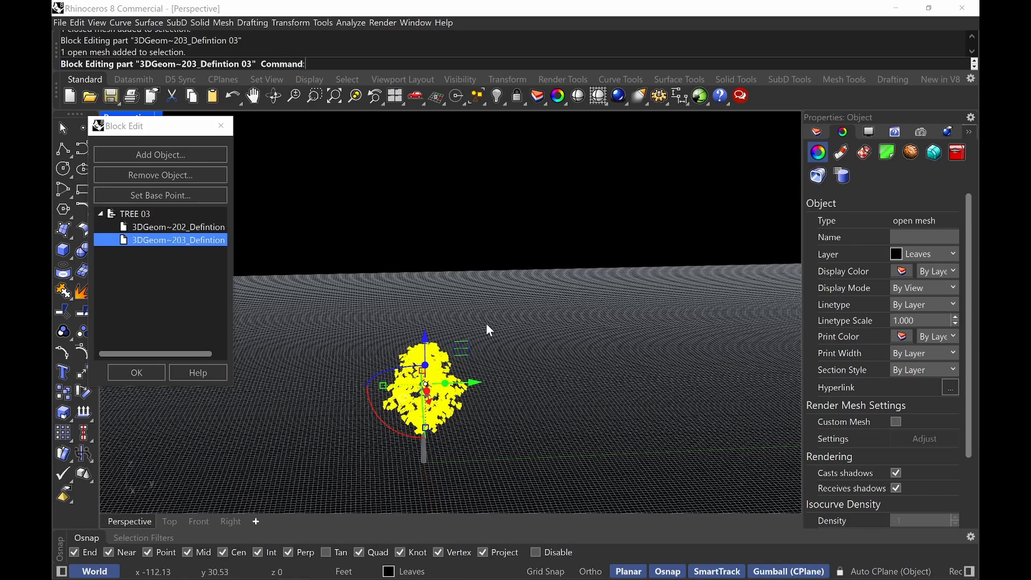
# Assign the trunk mesh in 3DGeom~202_Defintion to the Trunk layer and finish editing the block
pyautogui.click(166, 226)
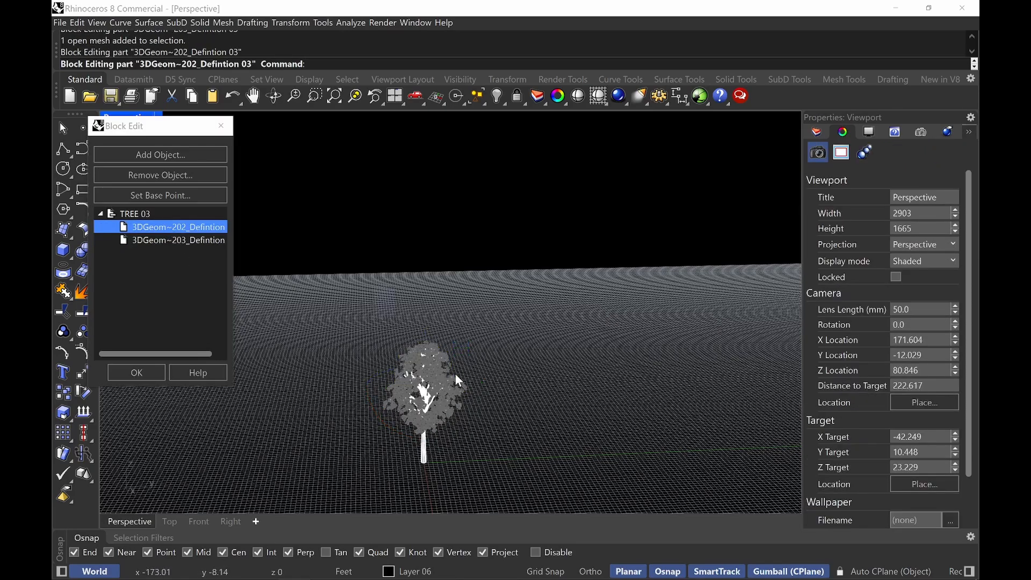
pyautogui.click(934, 256)
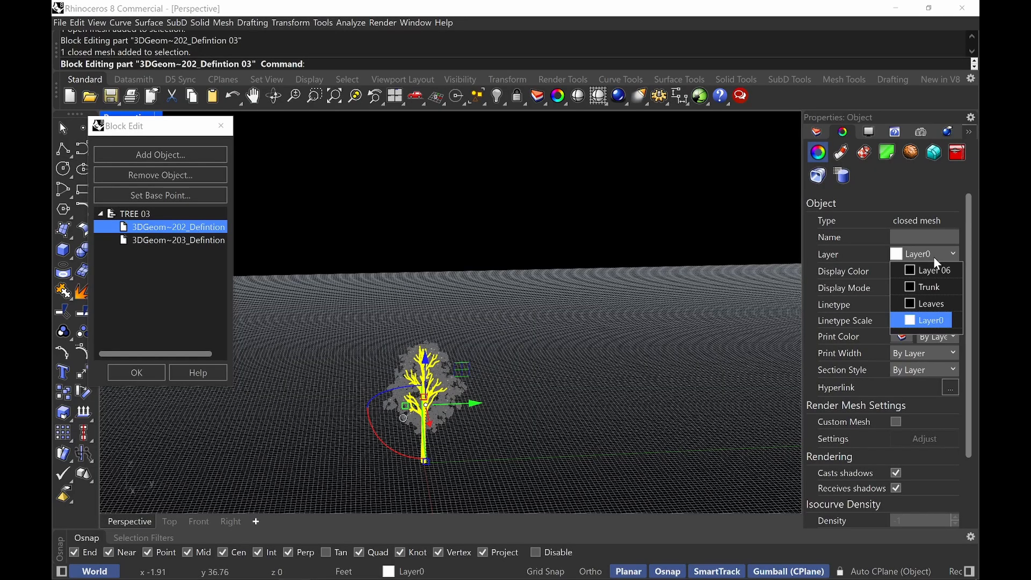
pyautogui.click(935, 288)
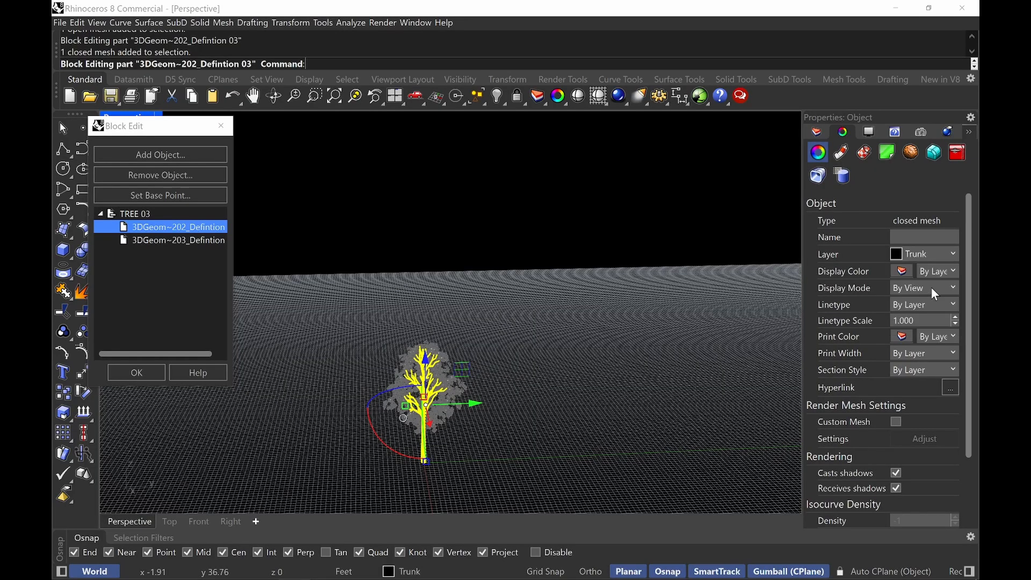
pyautogui.click(136, 372)
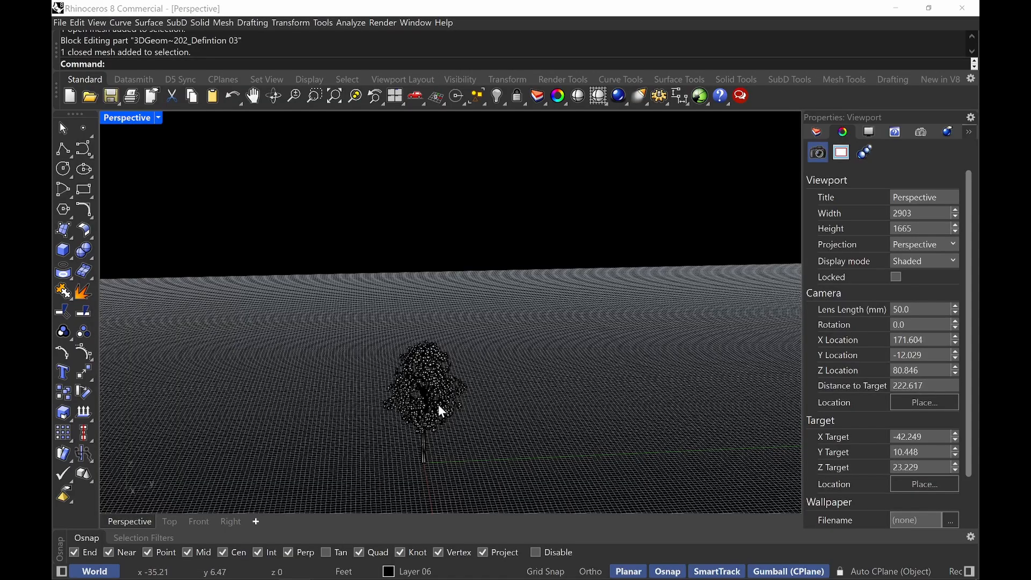
# Set the color of the Leaves layer to DarkGreen
pyautogui.scroll(10, 437, 403)
pyautogui.scroll(-4, 457, 361)
pyautogui.moveTo(443, 361); pyautogui.dragTo(488, 358, button='right')
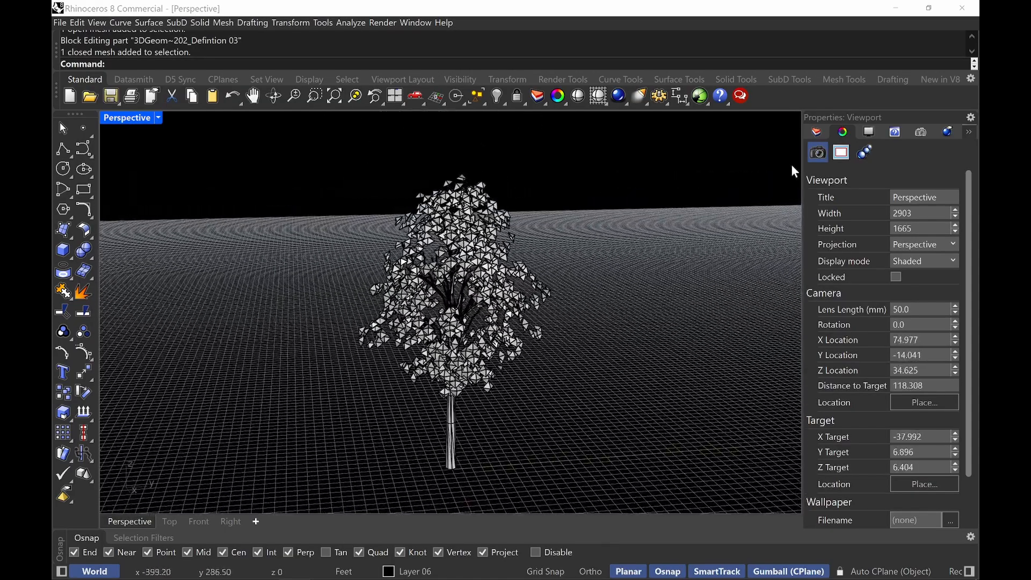
pyautogui.click(816, 133)
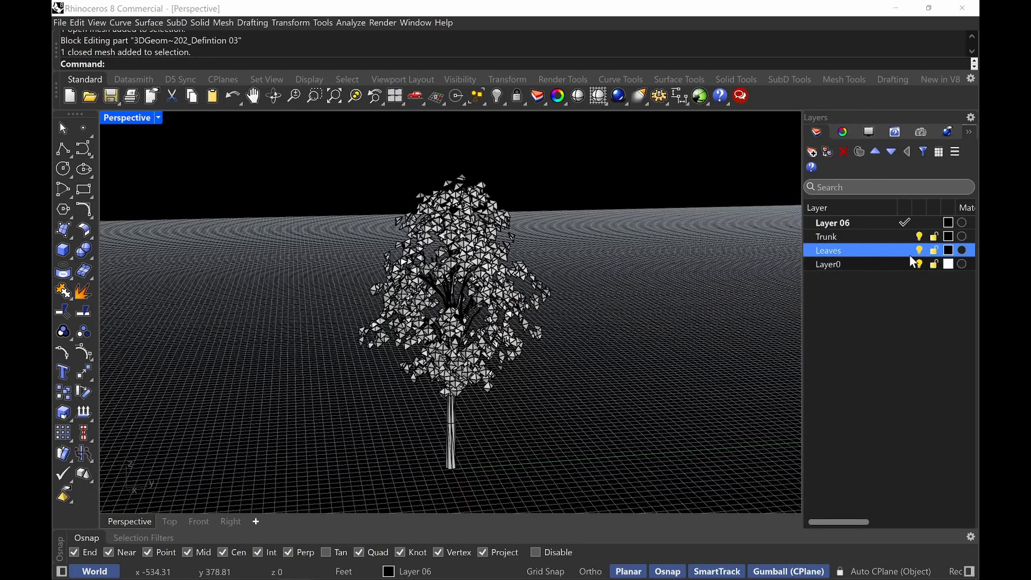
pyautogui.click(948, 250)
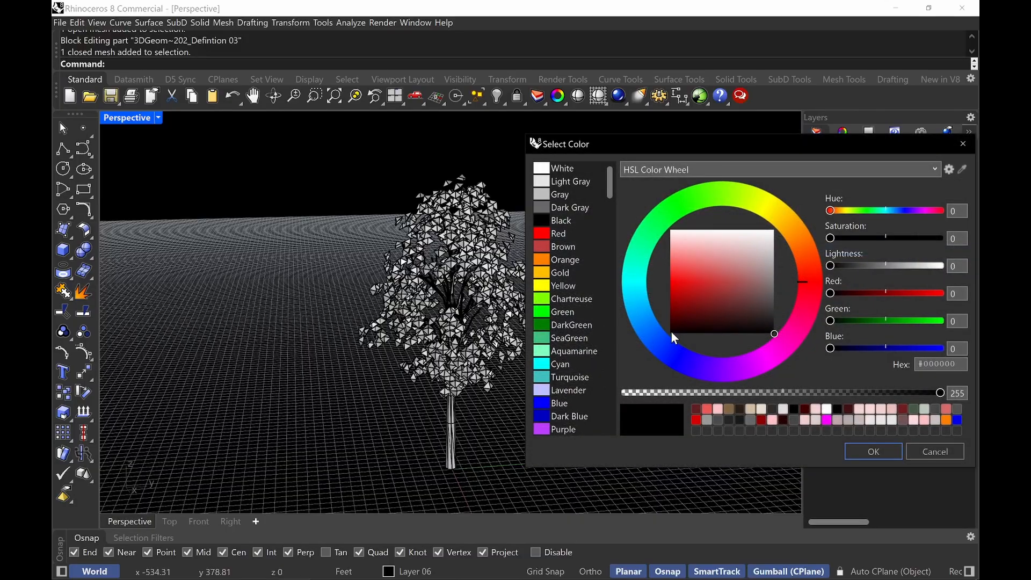
pyautogui.click(574, 324)
pyautogui.click(872, 450)
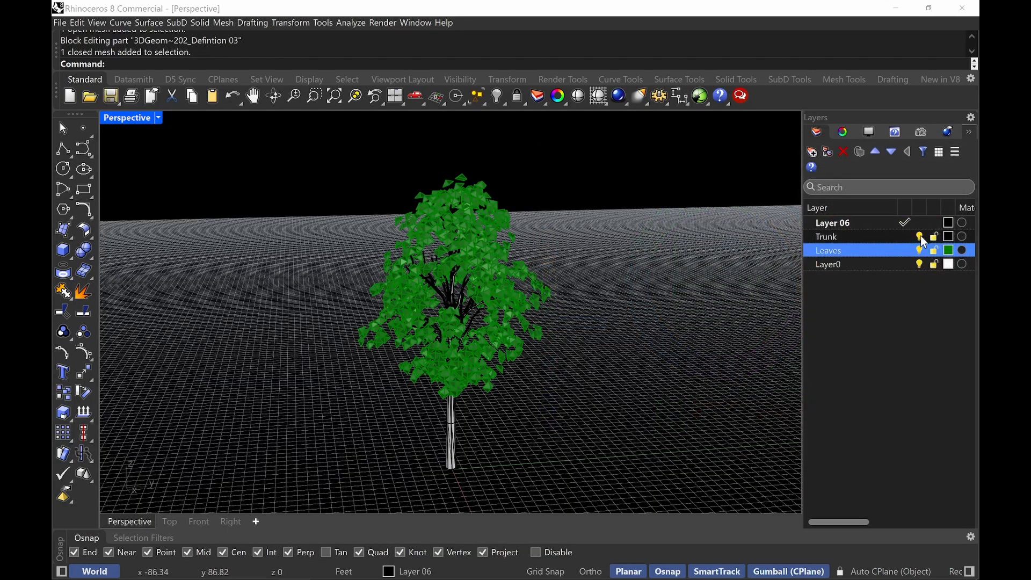
# Set the color of the Trunk layer to Brown
pyautogui.click(949, 237)
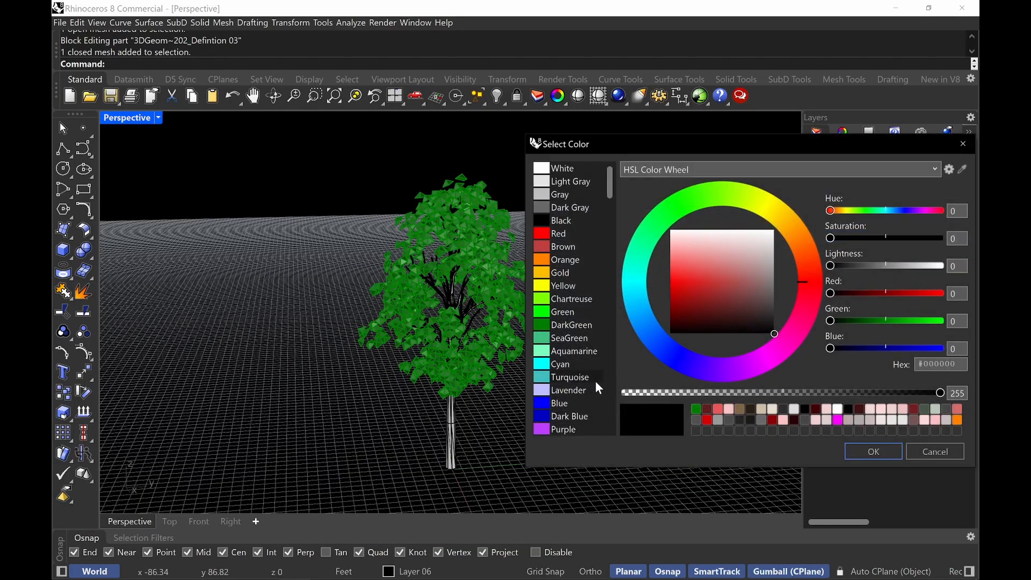
pyautogui.click(562, 246)
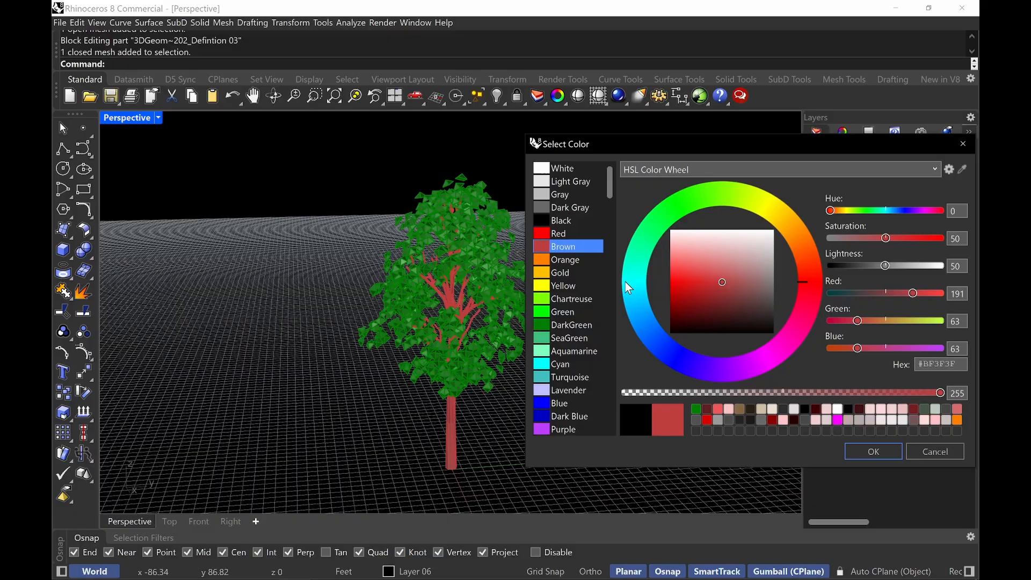
pyautogui.click(886, 452)
pyautogui.moveTo(574, 306)
pyautogui.mouseDown(button='right')
pyautogui.moveTo(543, 304)
pyautogui.moveTo(580, 310)
pyautogui.moveTo(563, 321)
pyautogui.mouseUp(button='right')
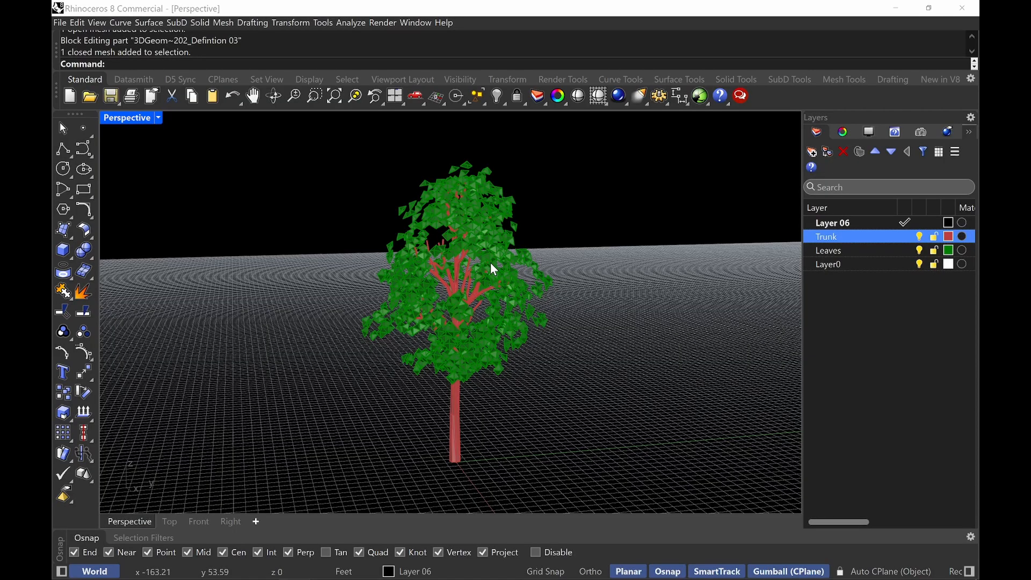
# Turn the Trunk layer off and on again, and do the same with the Leaves layer, to check their control of the tree
pyautogui.click(920, 239)
pyautogui.click(920, 237)
pyautogui.click(920, 250)
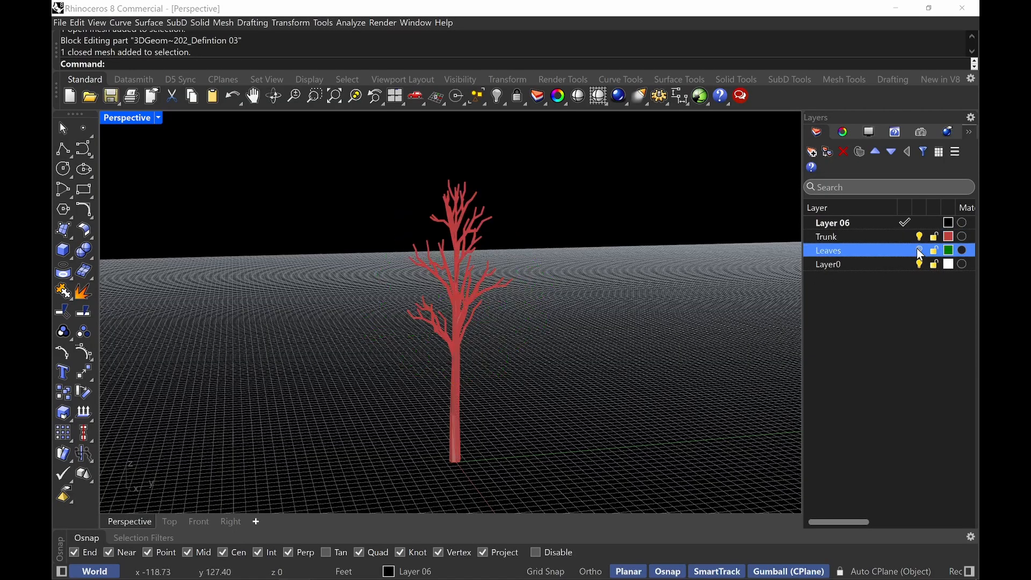
pyautogui.click(920, 251)
pyautogui.scroll(-3, 655, 270)
pyautogui.moveTo(655, 270)
pyautogui.mouseDown(button='right')
pyautogui.moveTo(642, 261)
pyautogui.moveTo(643, 272)
pyautogui.mouseUp(button='right')
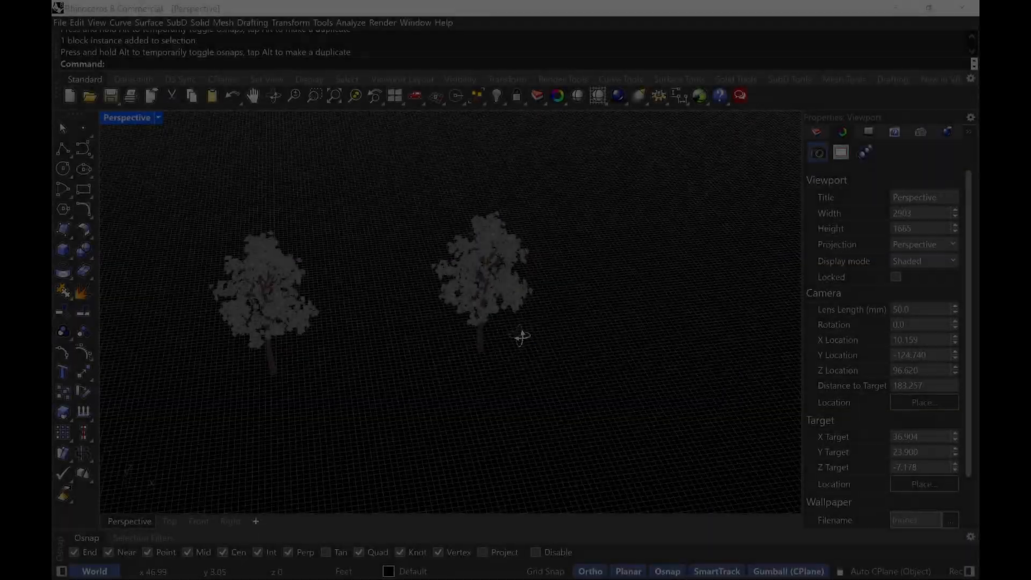
# Explode the TREE 01 block instance farther from the origin with ExplodeBlock
pyautogui.moveTo(520, 338)
pyautogui.mouseDown(button='right')
pyautogui.moveTo(522, 329)
pyautogui.moveTo(525, 340)
pyautogui.mouseUp(button='right')
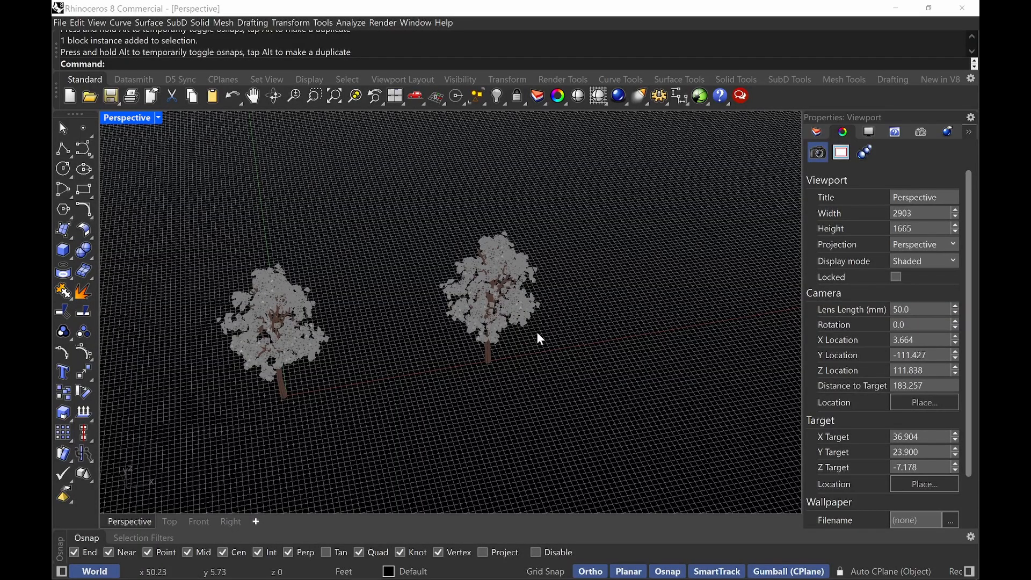
pyautogui.click(522, 311)
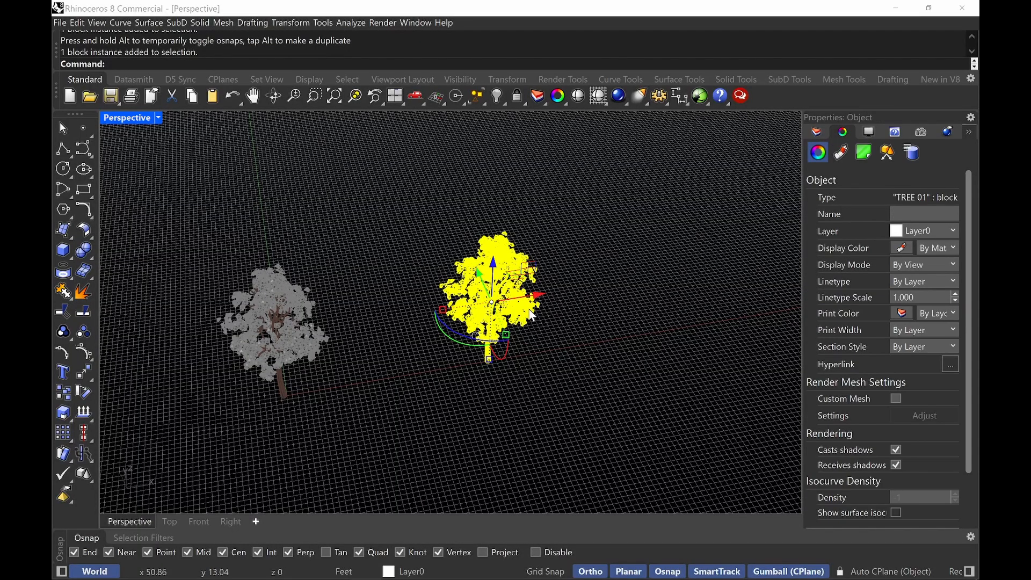
pyautogui.write('ExplodeBlock')
pyautogui.press('Return')
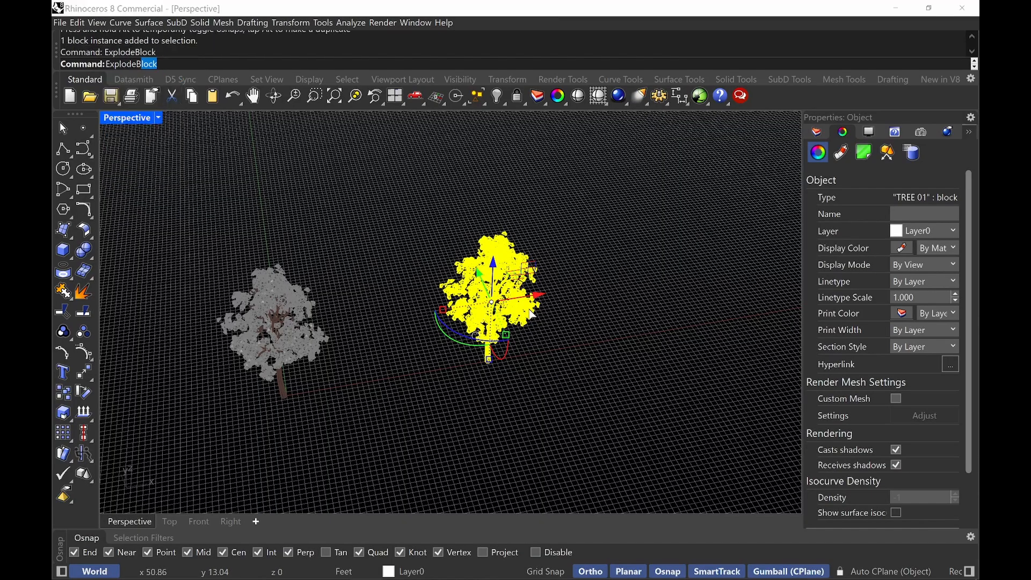
pyautogui.click(584, 324)
# Select the exploded tree's leaf mesh and trunk mesh separately to verify that they are individual objects
pyautogui.scroll(2, 583, 325)
pyautogui.moveTo(584, 325); pyautogui.dragTo(413, 371, button='right')
pyautogui.click(491, 266)
pyautogui.click(453, 369)
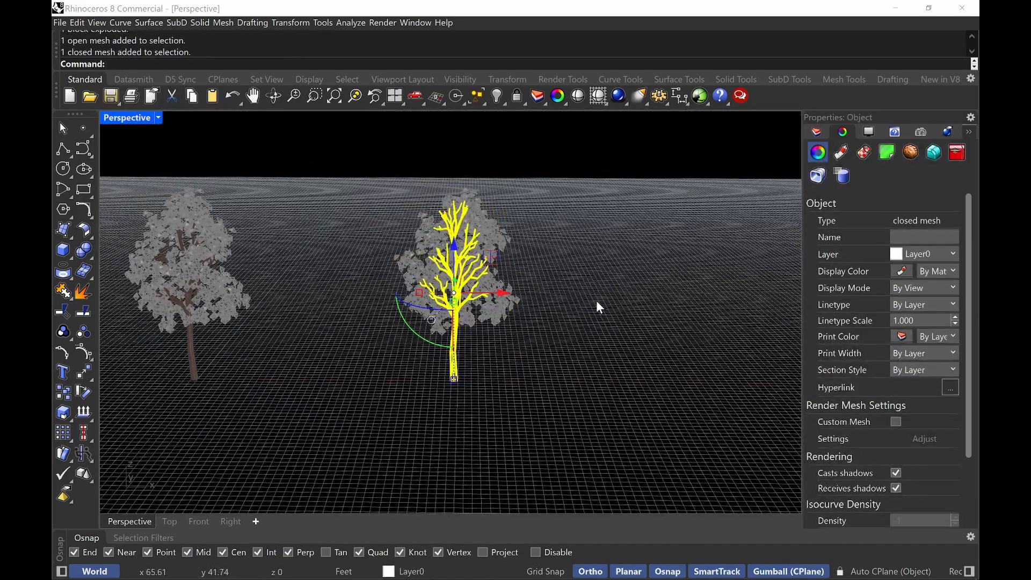
pyautogui.click(596, 301)
pyautogui.moveTo(545, 265)
pyautogui.mouseDown(button='right')
pyautogui.moveTo(563, 287)
pyautogui.moveTo(540, 263)
pyautogui.mouseUp(button='right')
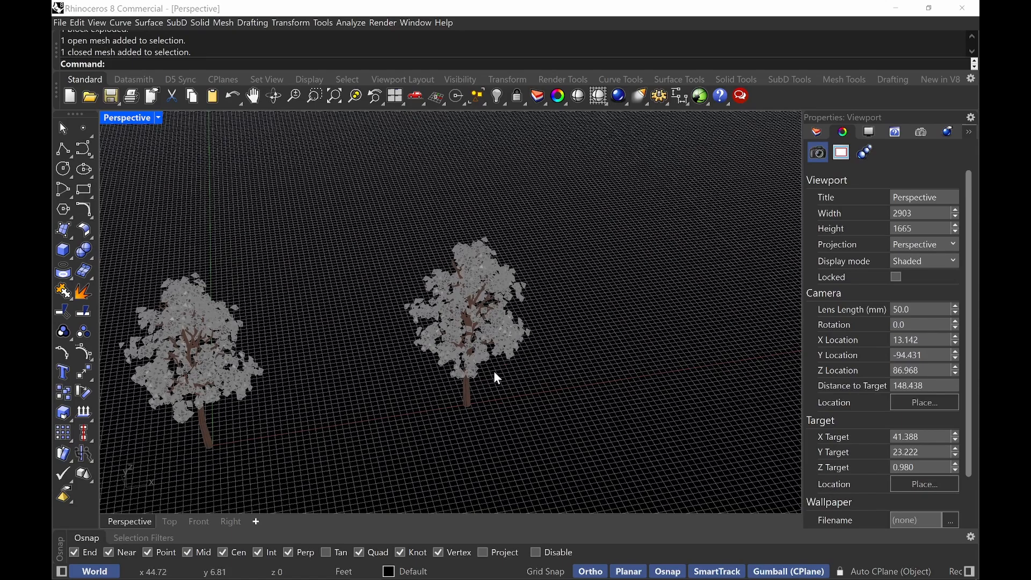
# Set the display color of both meshes of the exploded tree to By Layer
pyautogui.moveTo(577, 237); pyautogui.dragTo(373, 453)
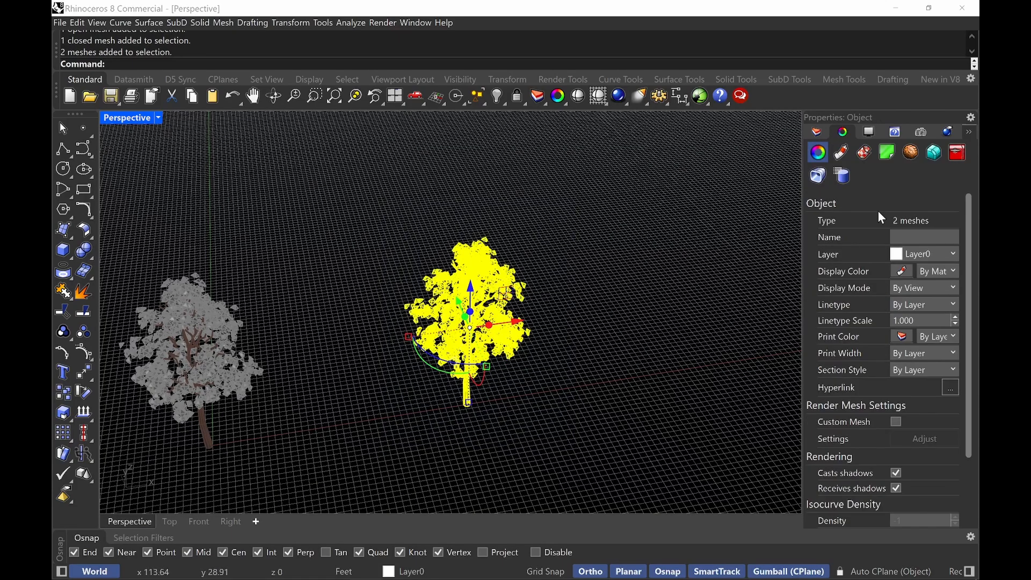
pyautogui.click(943, 272)
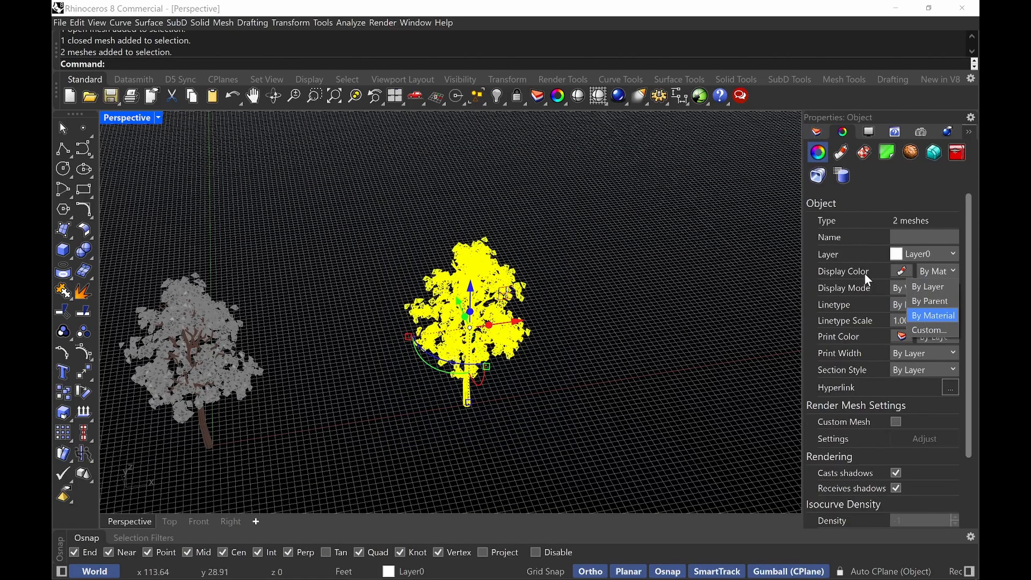
pyautogui.click(916, 285)
pyautogui.click(591, 282)
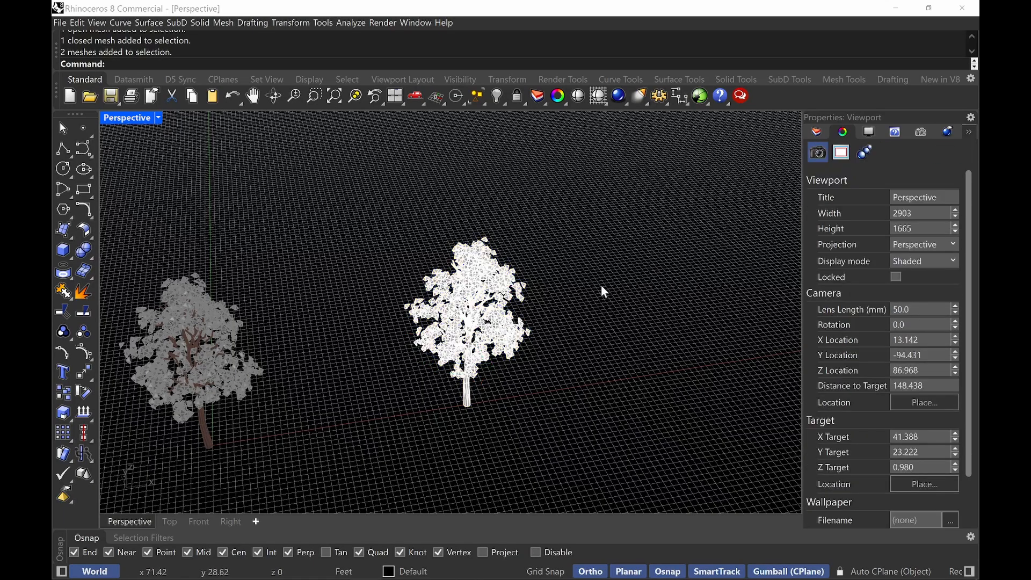
# Examine the object properties of the exploded tree's trunk mesh and leaf mesh one at a time
pyautogui.click(499, 310)
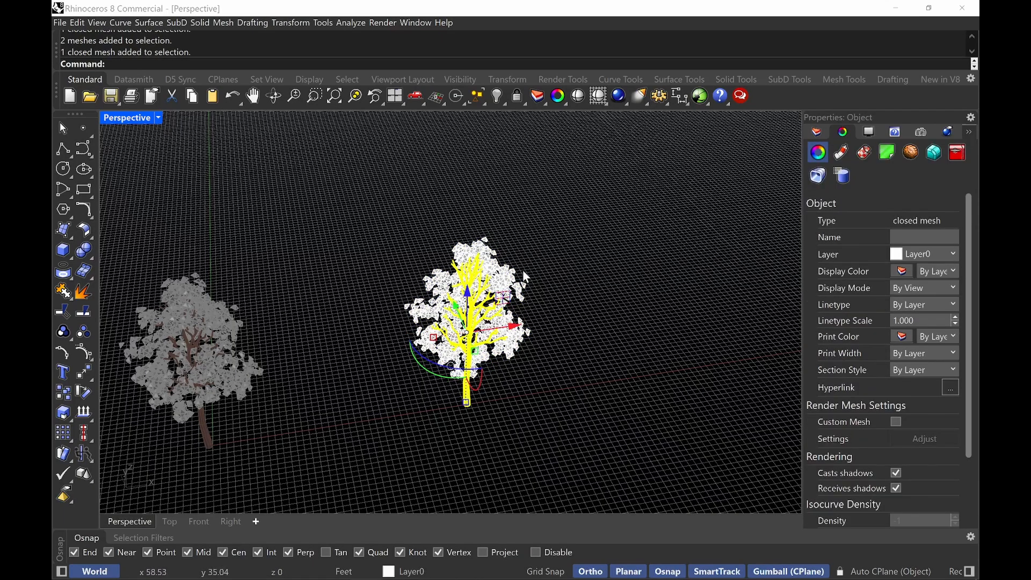
pyautogui.click(559, 290)
pyautogui.click(521, 335)
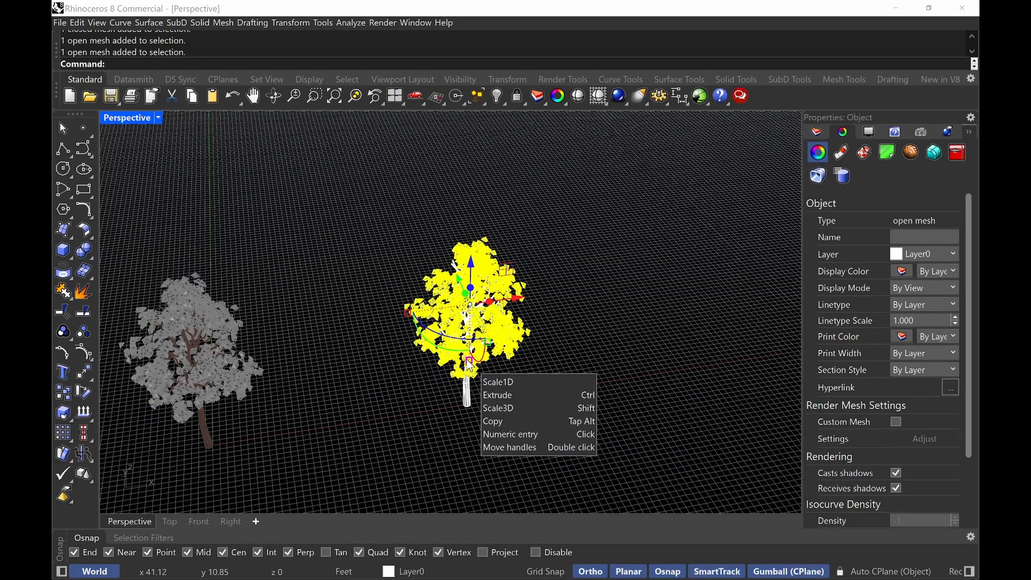
pyautogui.press('Escape')
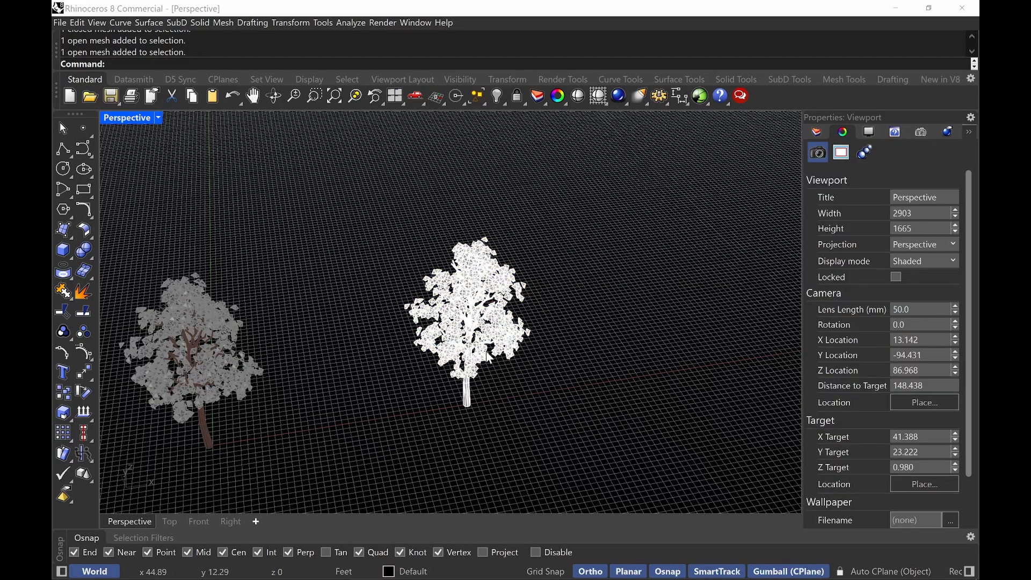
pyautogui.click(502, 341)
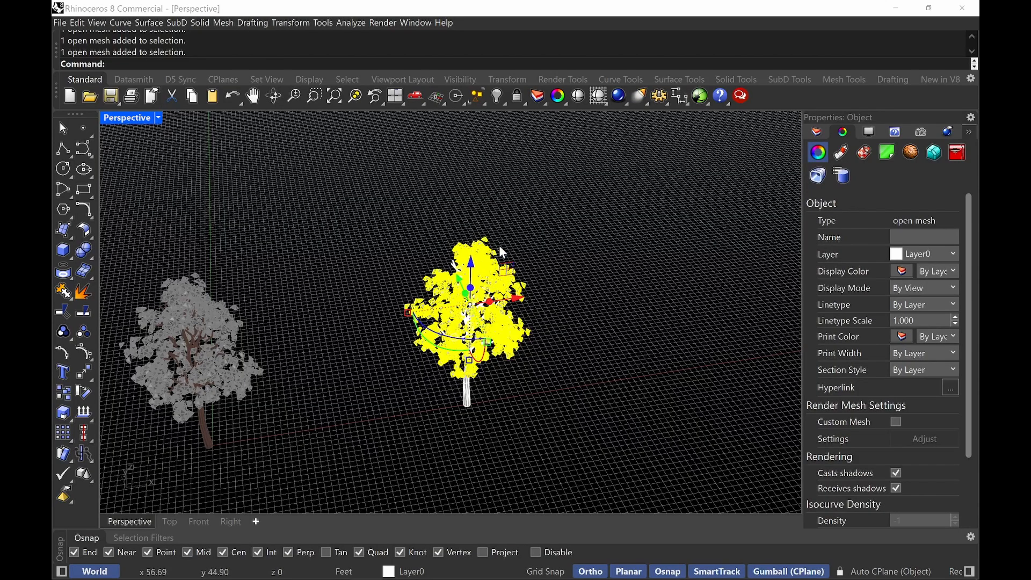
pyautogui.press('Escape')
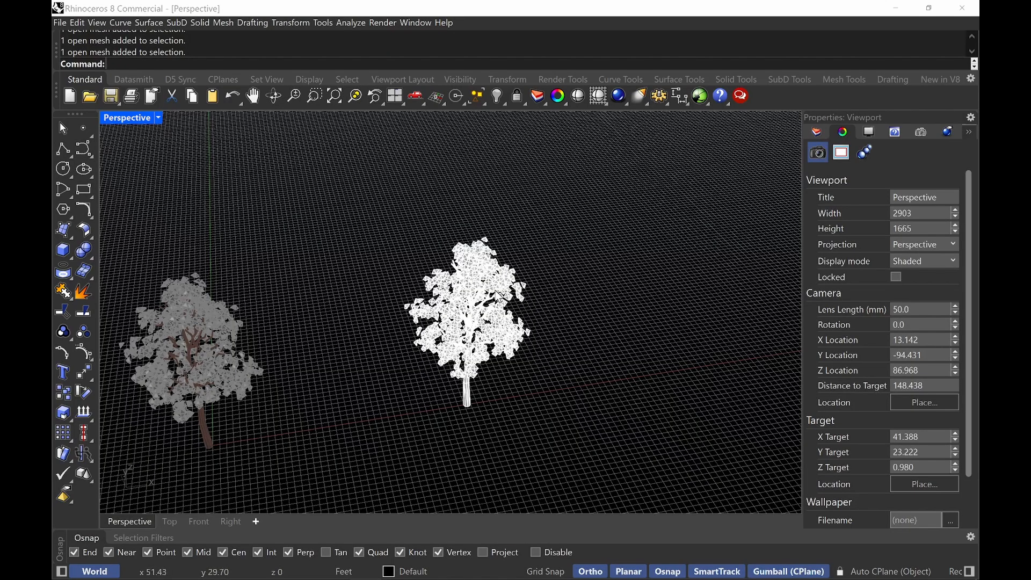
# Select all objects that share the Vegetation_Blur7 material of the exploded tree's leaf mesh, then clear the selection
pyautogui.click(504, 271)
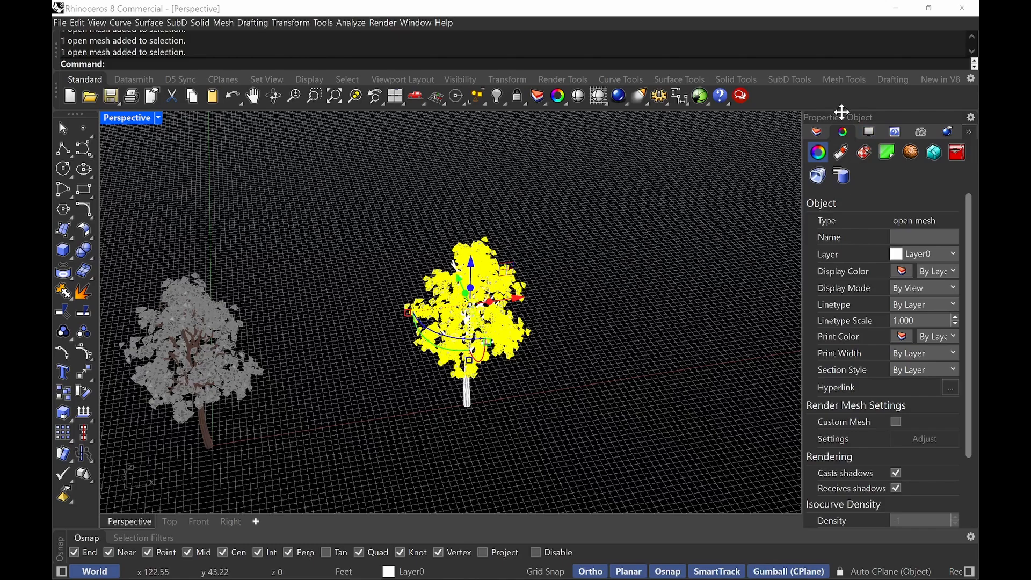
pyautogui.click(840, 156)
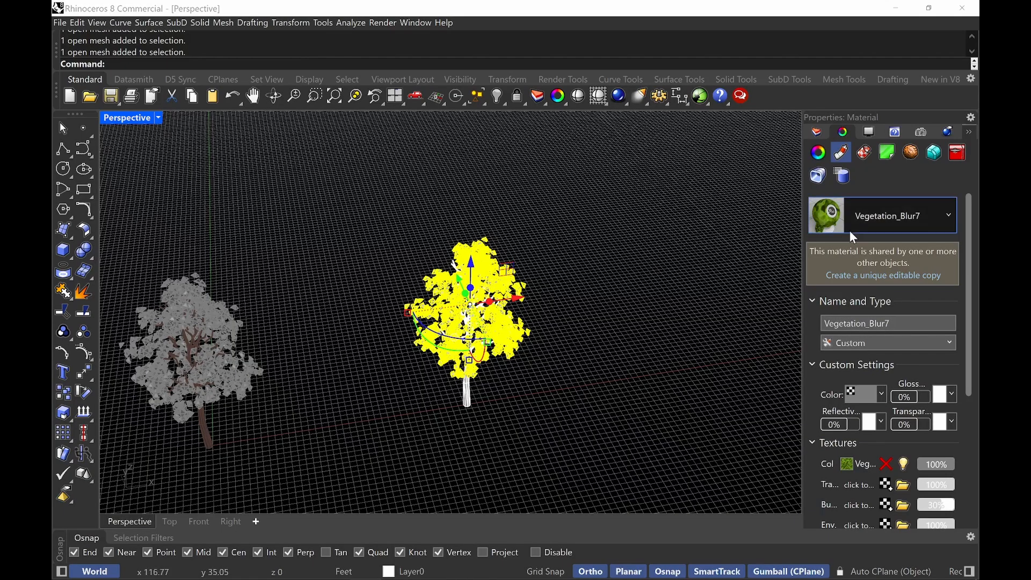
pyautogui.rightClick(885, 219)
pyautogui.click(806, 312)
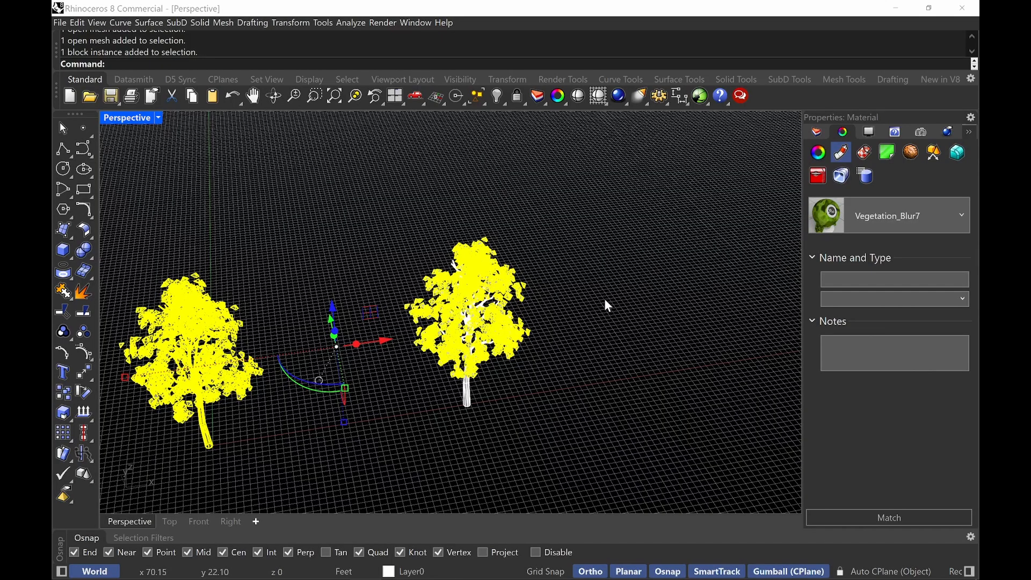
pyautogui.click(574, 315)
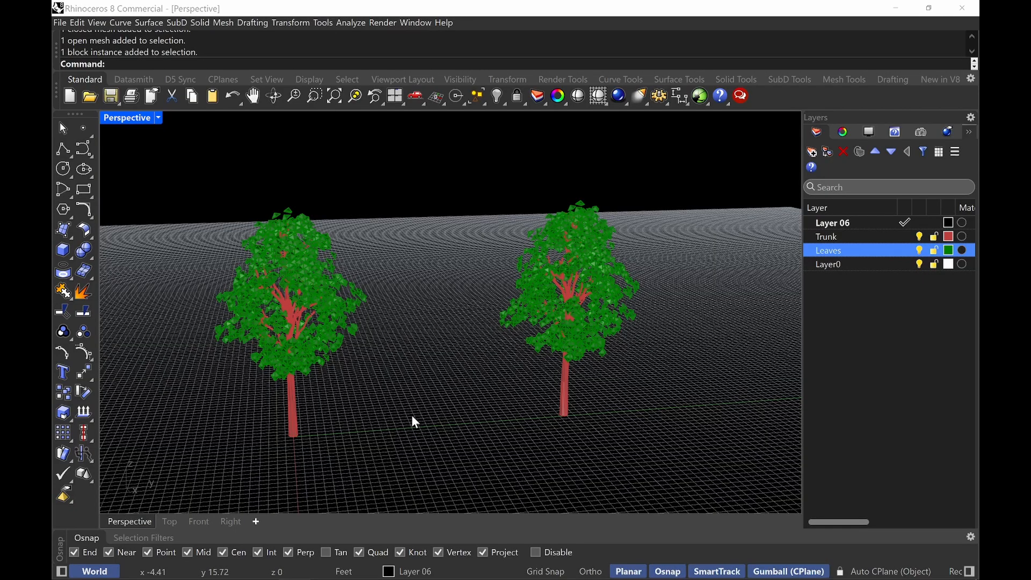
# Reset the scale of the tree block at the origin with BlockResetScale in One mode
pyautogui.write('BlockResetScale')
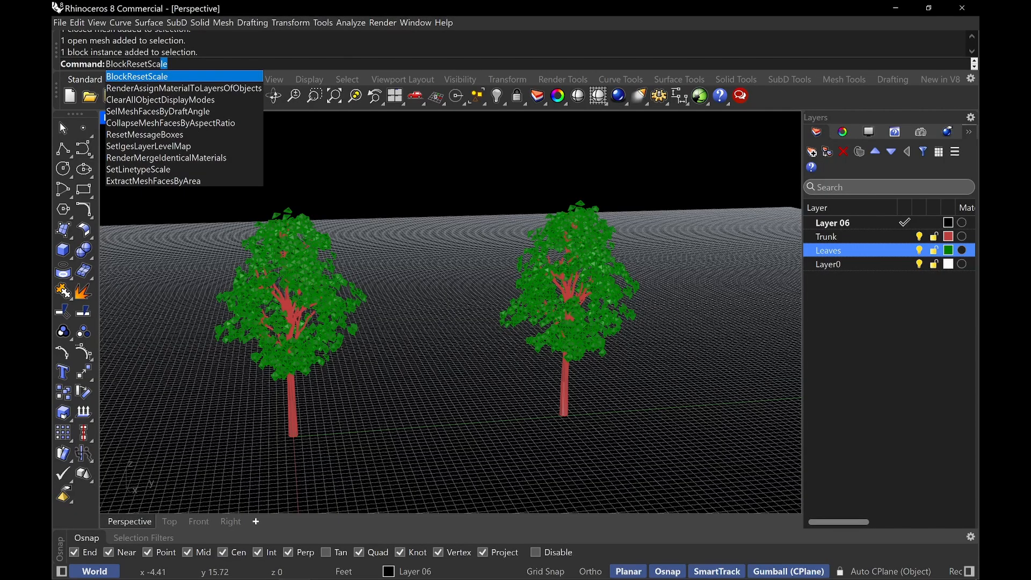
pyautogui.press('Return')
pyautogui.click(295, 409)
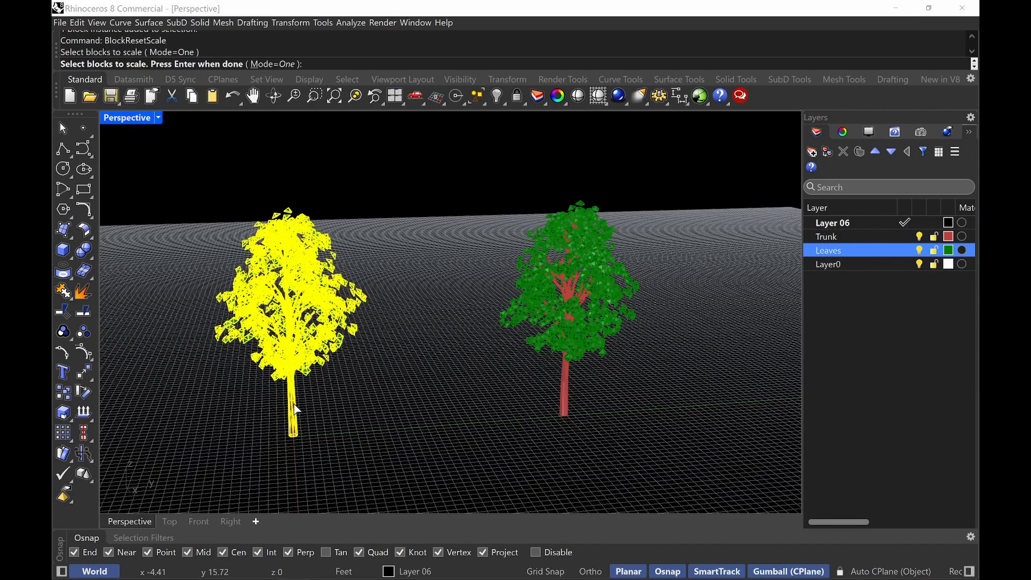
pyautogui.press('Return')
pyautogui.scroll(-5, 373, 356)
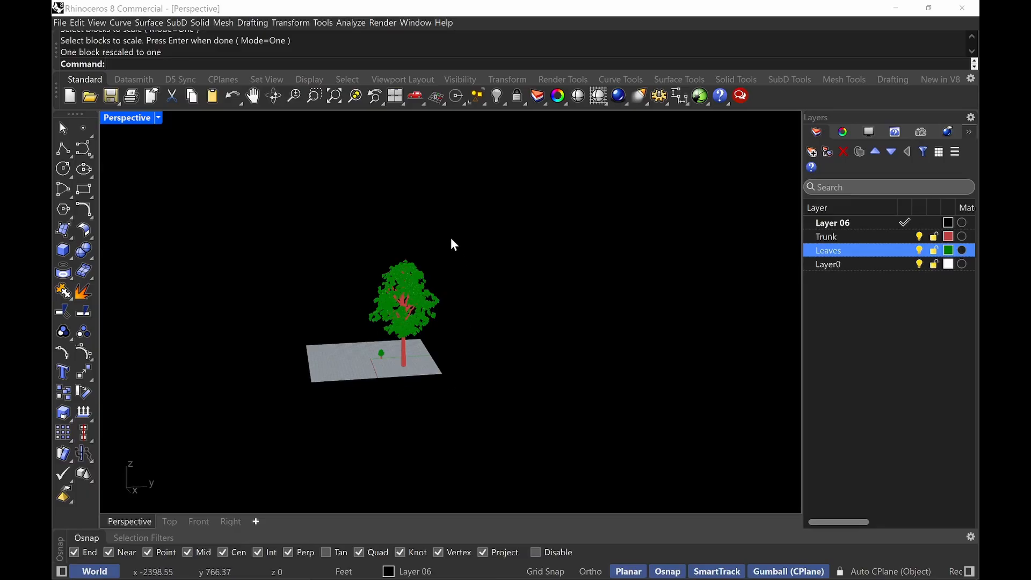
# Undo the block scale reset and leave the repeated BlockResetScale command
pyautogui.hotkey('ctrl', 'z')
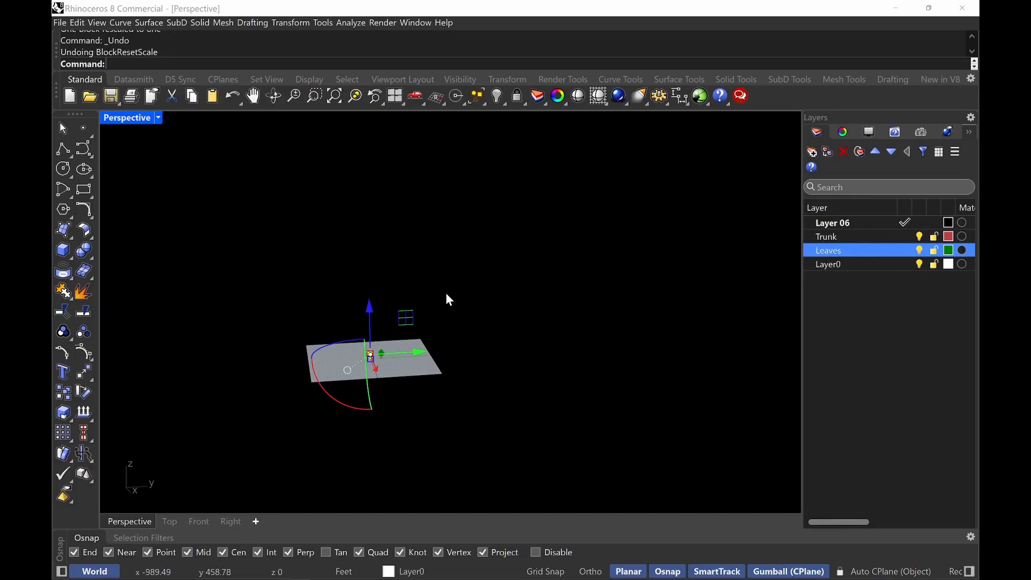
pyautogui.scroll(10, 367, 361)
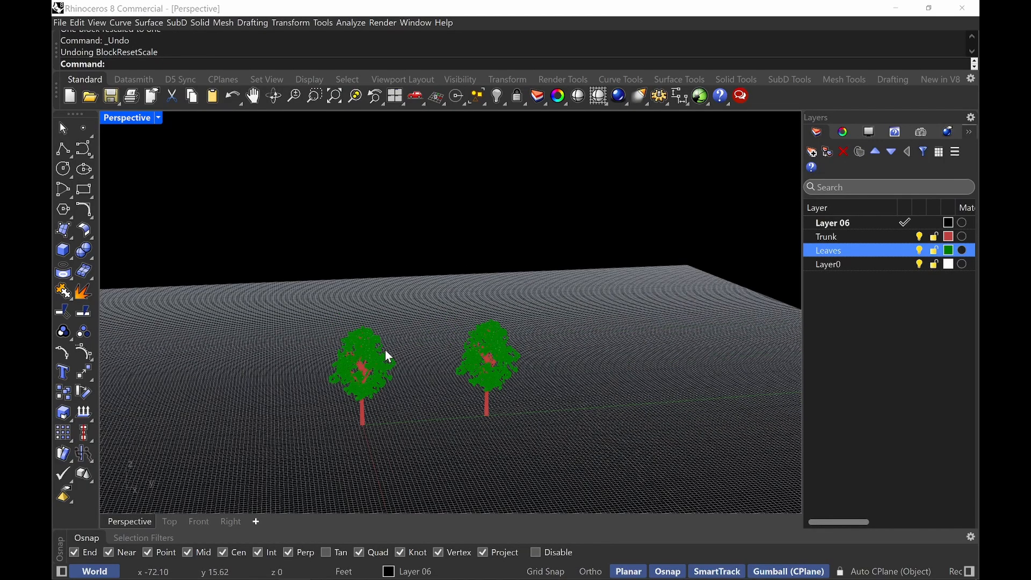
pyautogui.press('Return')
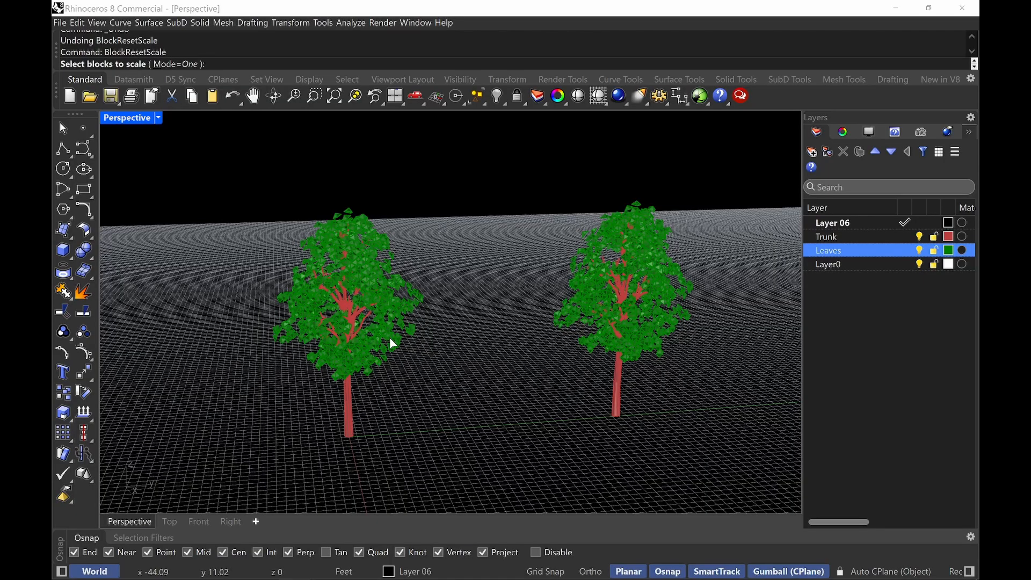
pyautogui.press('Escape')
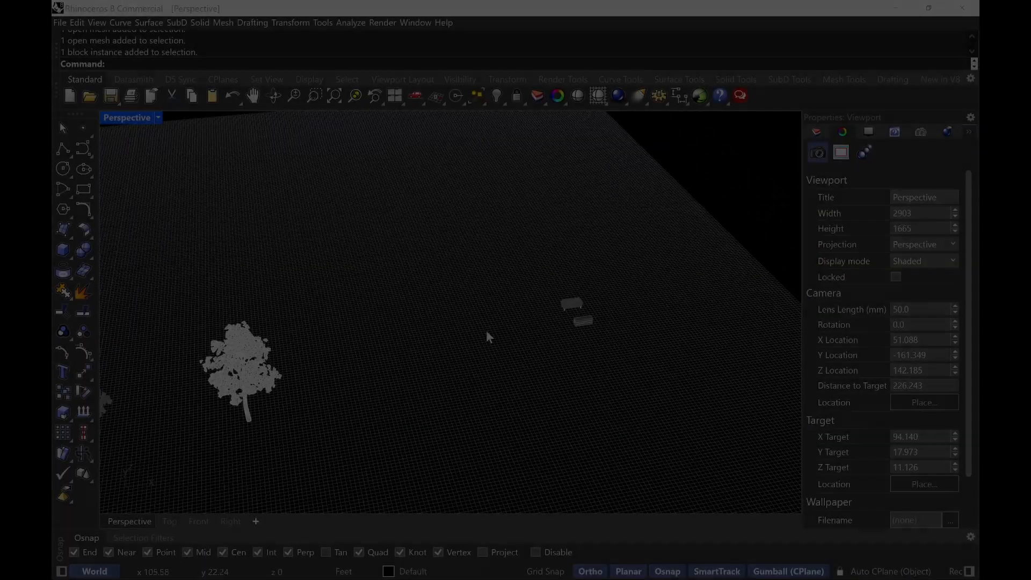
# Open the sofa block for editing with BlockEdit
pyautogui.scroll(10, 591, 304)
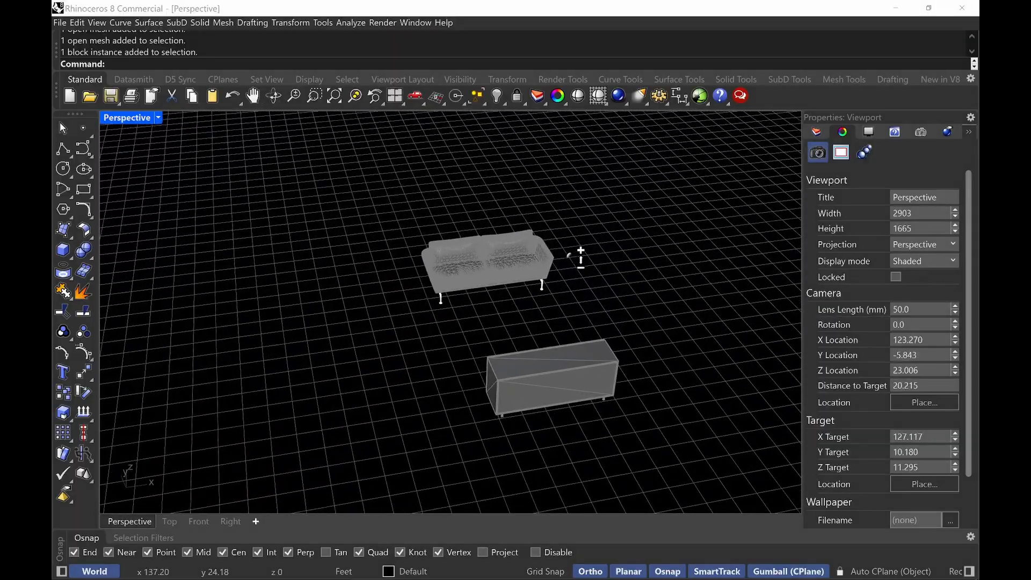
pyautogui.keyDown('shift'); pyautogui.moveTo(476, 298); pyautogui.dragTo(543, 352, button='right'); pyautogui.keyUp('shift')
pyautogui.click(463, 320)
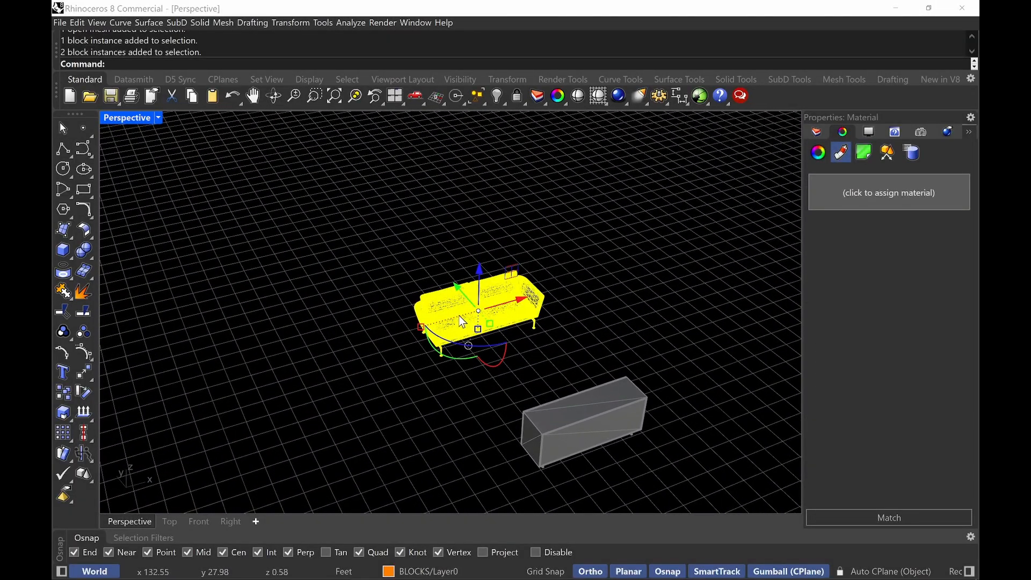
pyautogui.press('Escape')
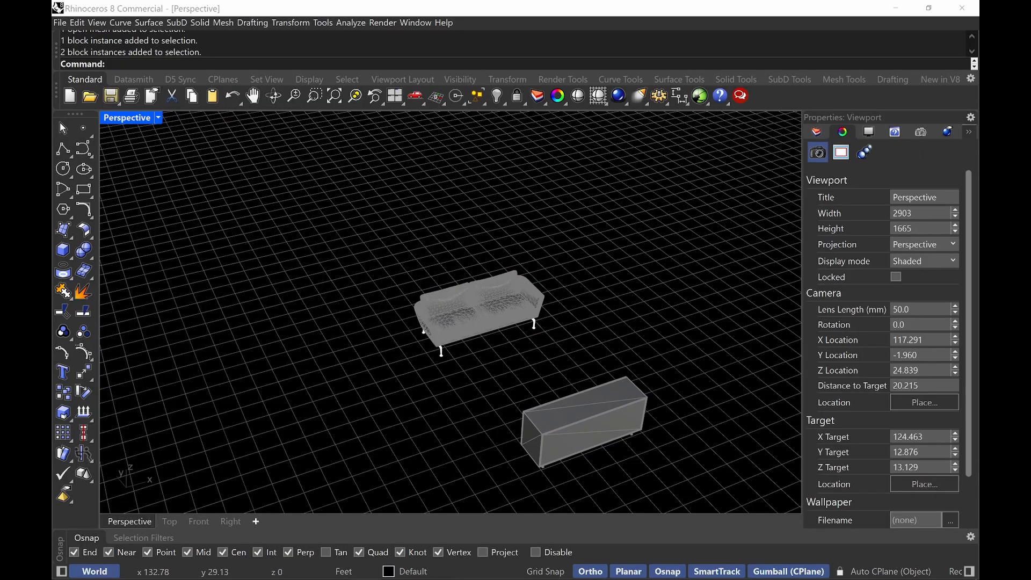
pyautogui.write('BlockEdit')
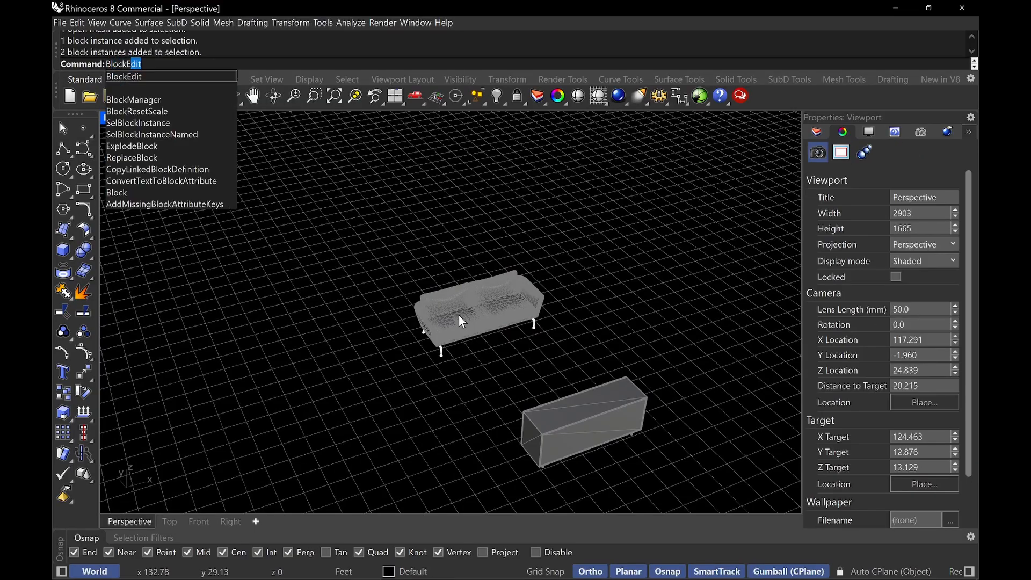
pyautogui.press('Return')
pyautogui.click(459, 321)
pyautogui.scroll(-1, 400, 269)
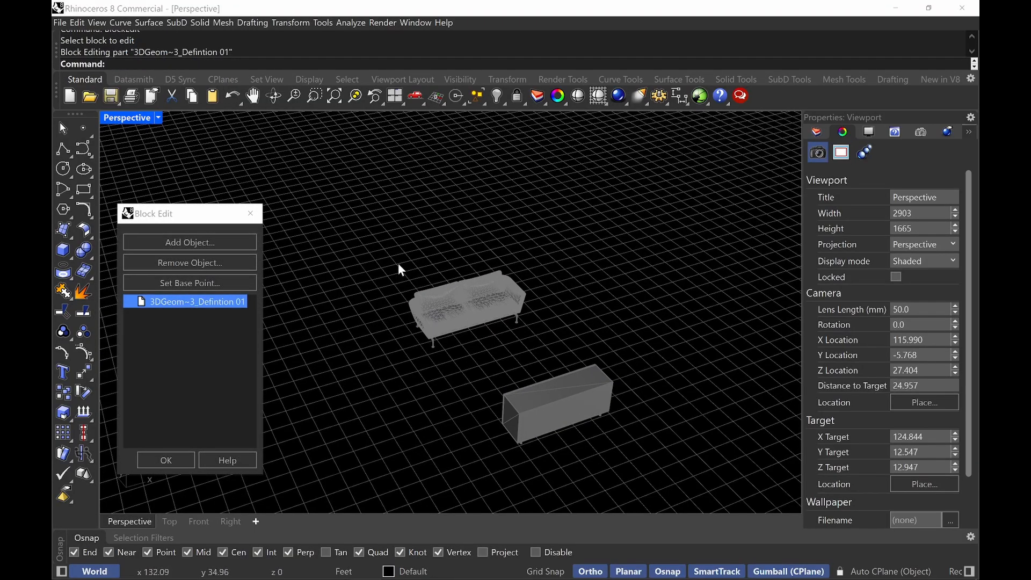
# Inside the sofa block, pick a seat cushion and select all meshes that share its Material-3 material
pyautogui.click(461, 314)
pyautogui.click(491, 306)
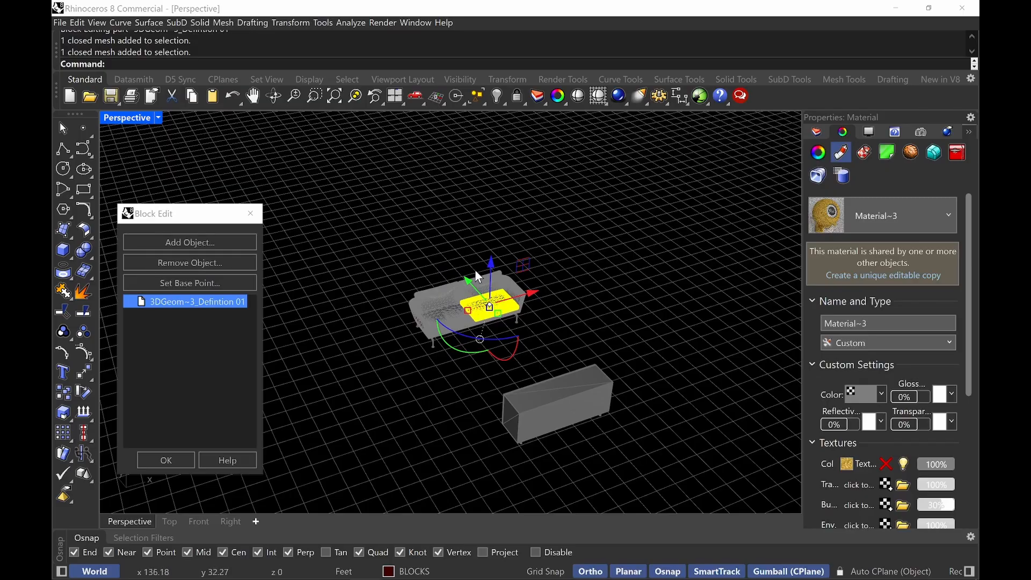
pyautogui.click(479, 277)
pyautogui.click(425, 287)
pyautogui.click(507, 312)
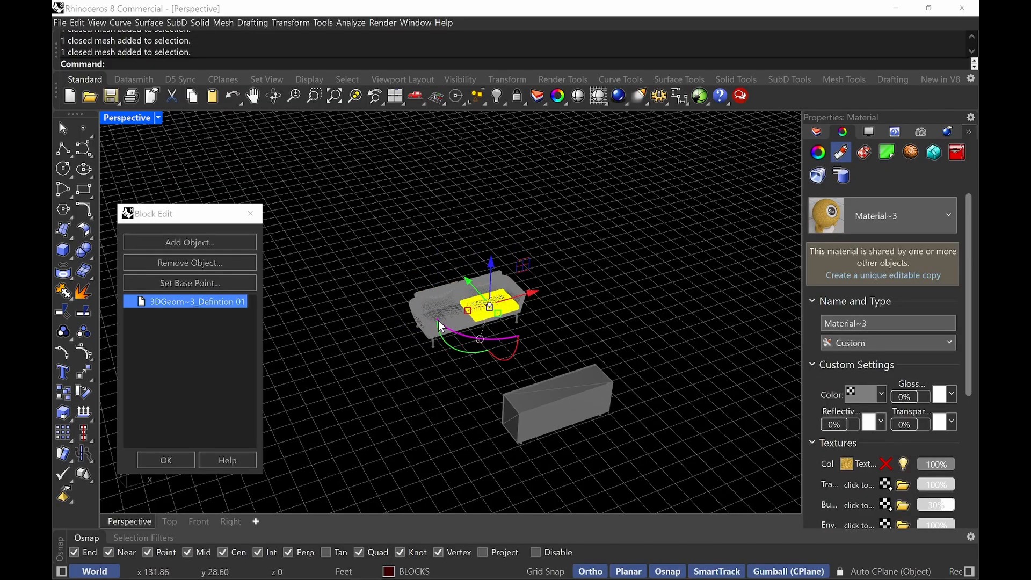
pyautogui.rightClick(878, 211)
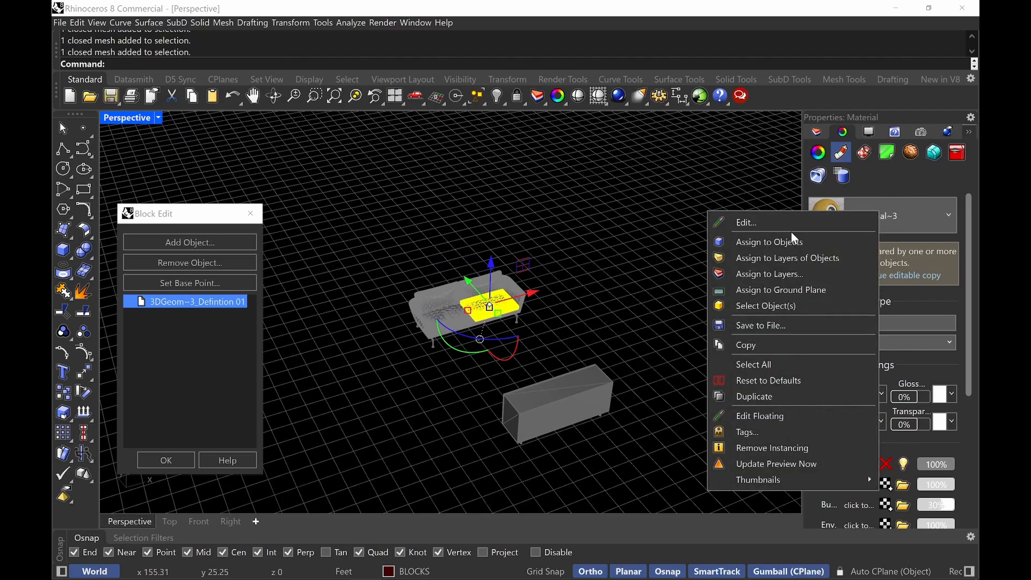
pyautogui.click(778, 306)
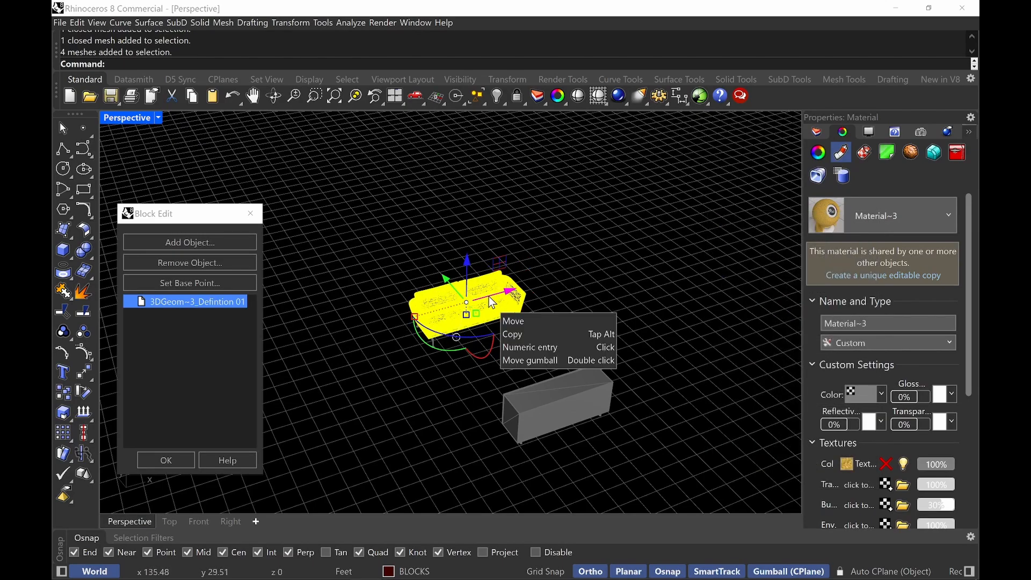
# Set the display color of the selected sofa meshes to By Layer, keeping them on the BLOCKS layer
pyautogui.click(818, 154)
pyautogui.click(932, 254)
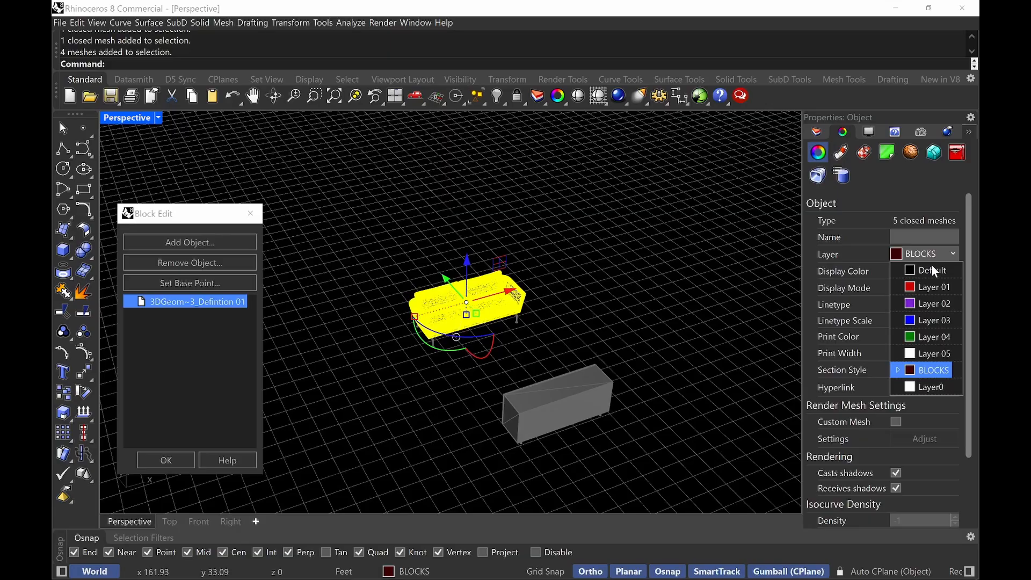
pyautogui.click(933, 254)
pyautogui.click(947, 269)
pyautogui.click(947, 290)
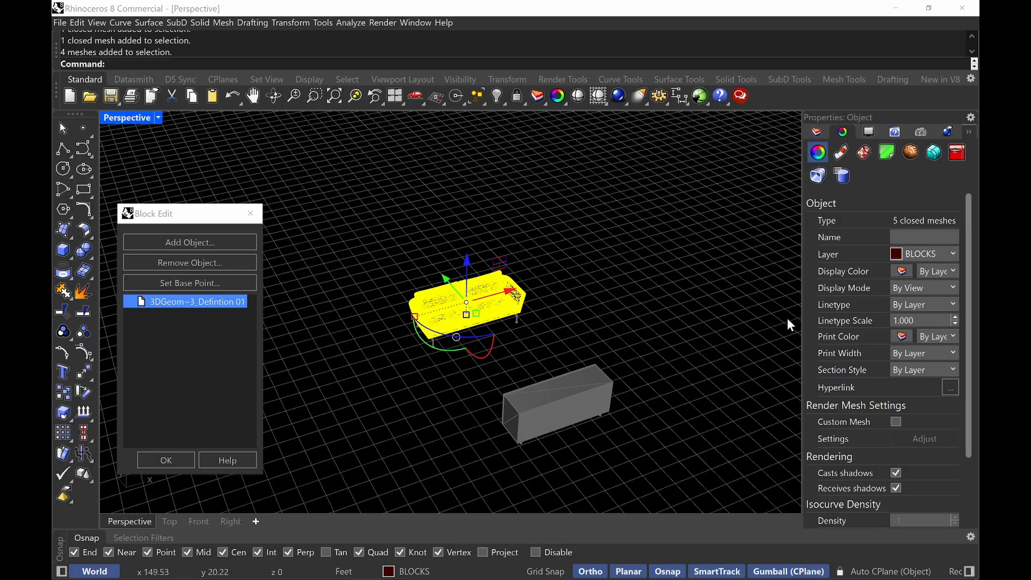
pyautogui.click(617, 262)
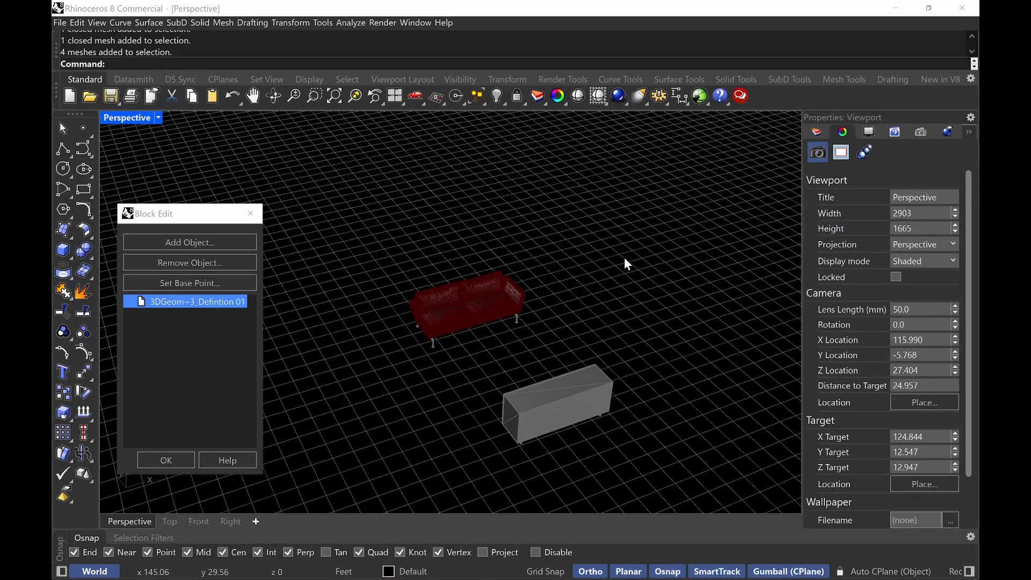
pyautogui.scroll(10, 466, 313)
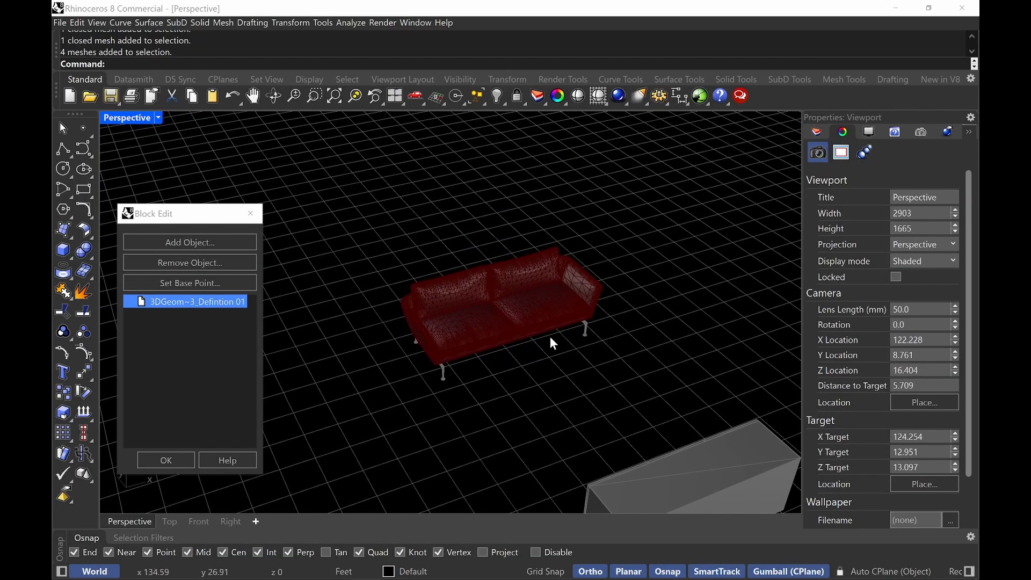
pyautogui.scroll(-7, 550, 339)
pyautogui.write('z')
pyautogui.press('Return')
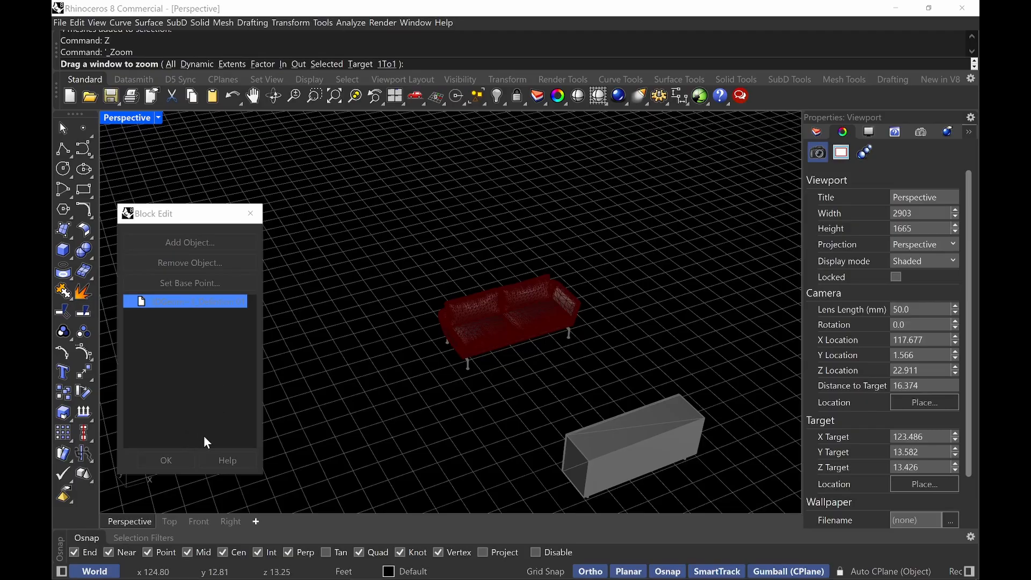
pyautogui.click(211, 340)
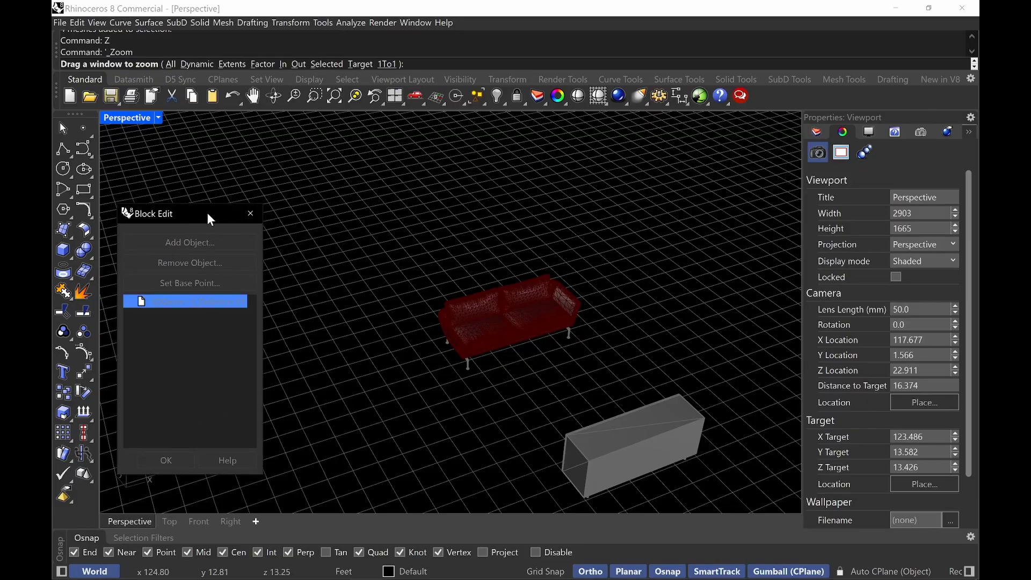
pyautogui.moveTo(208, 214); pyautogui.dragTo(286, 208)
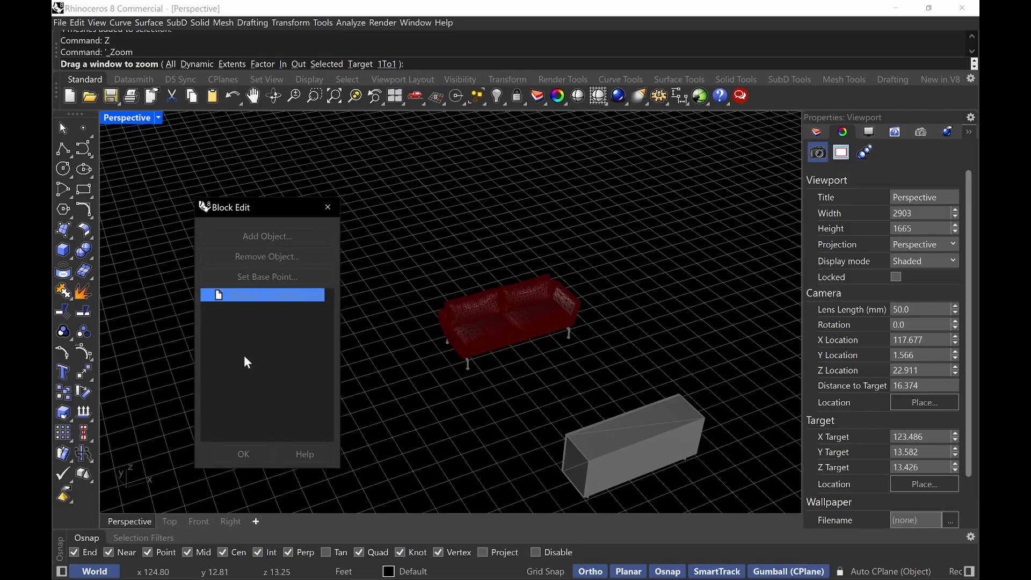
pyautogui.click(420, 62)
pyautogui.press('Escape')
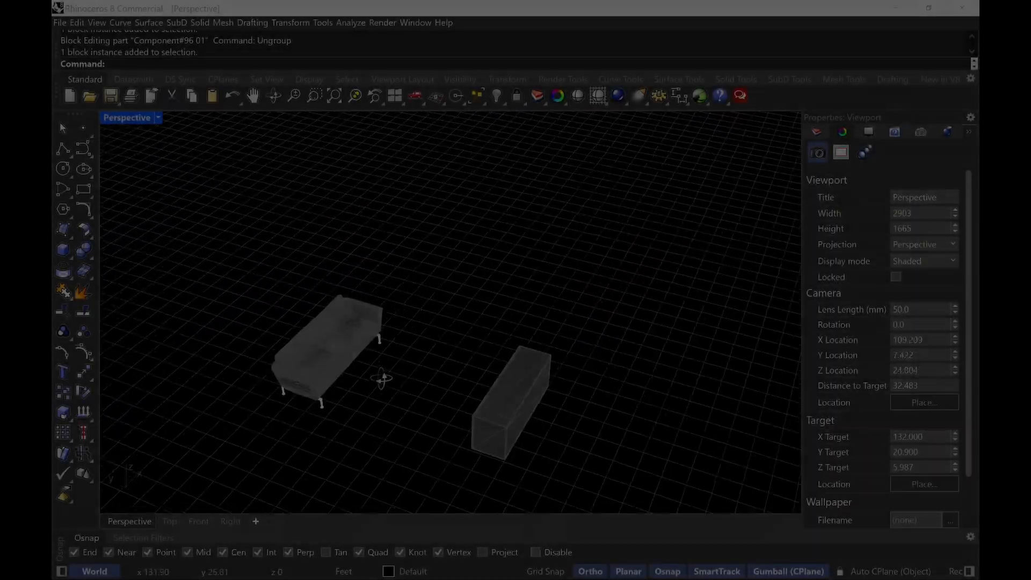
# Open the three-door cabinet block for editing with BlockEdit
pyautogui.moveTo(381, 380); pyautogui.dragTo(455, 380, button='right')
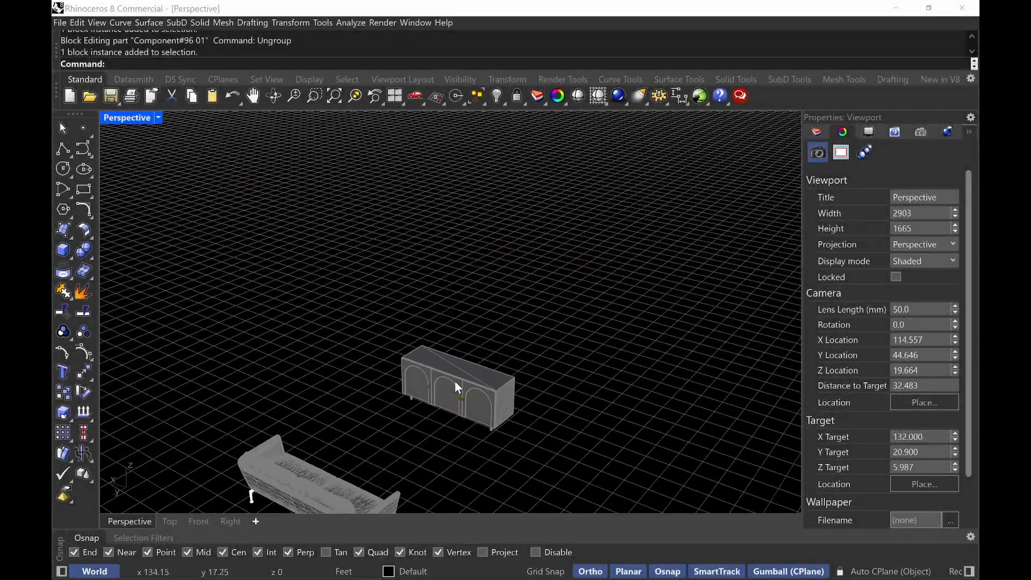
pyautogui.scroll(8, 461, 380)
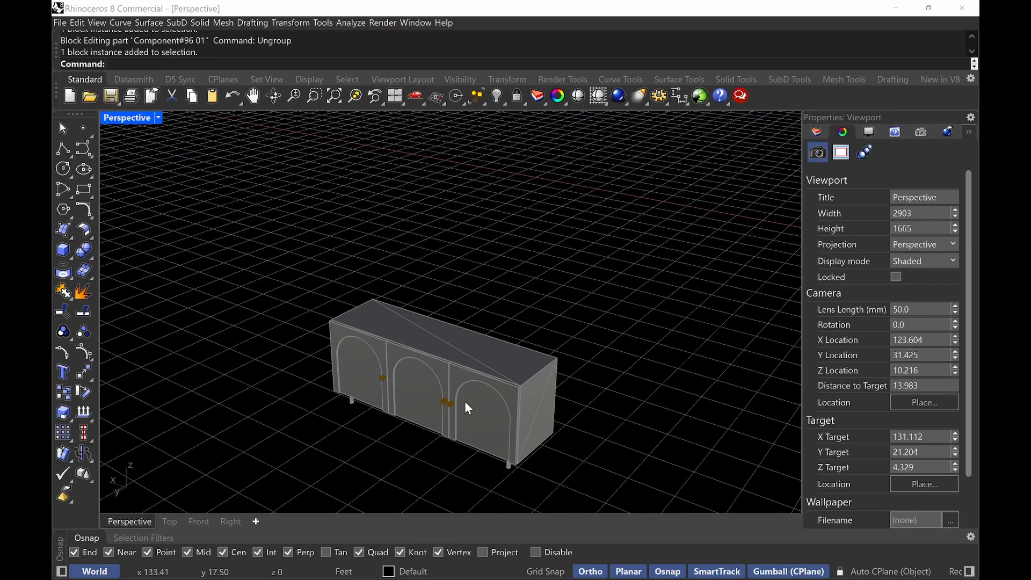
pyautogui.click(466, 403)
pyautogui.write('Block')
pyautogui.press('Return')
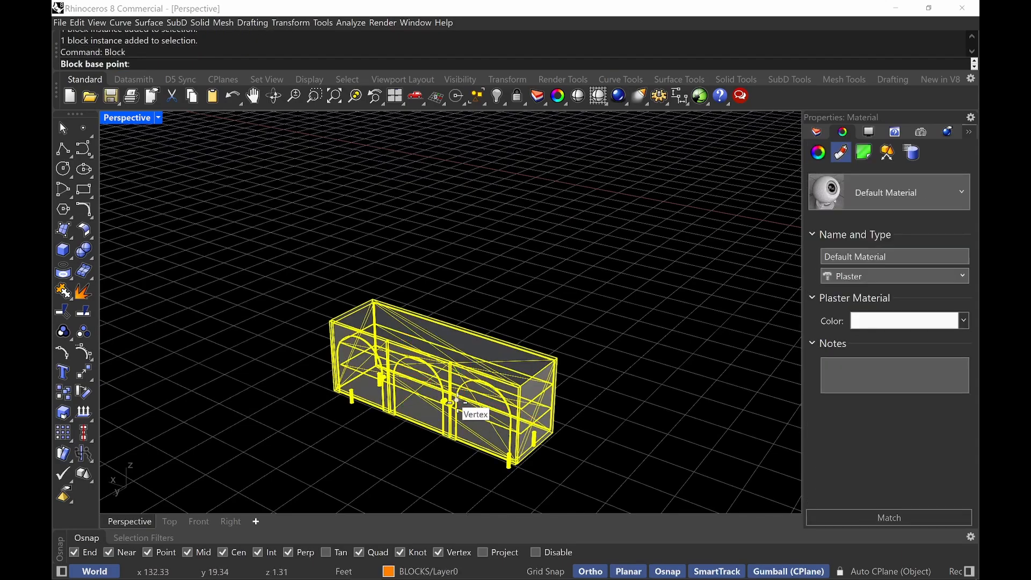
pyautogui.press('Escape')
pyautogui.write('BlockEdit')
pyautogui.press('Return')
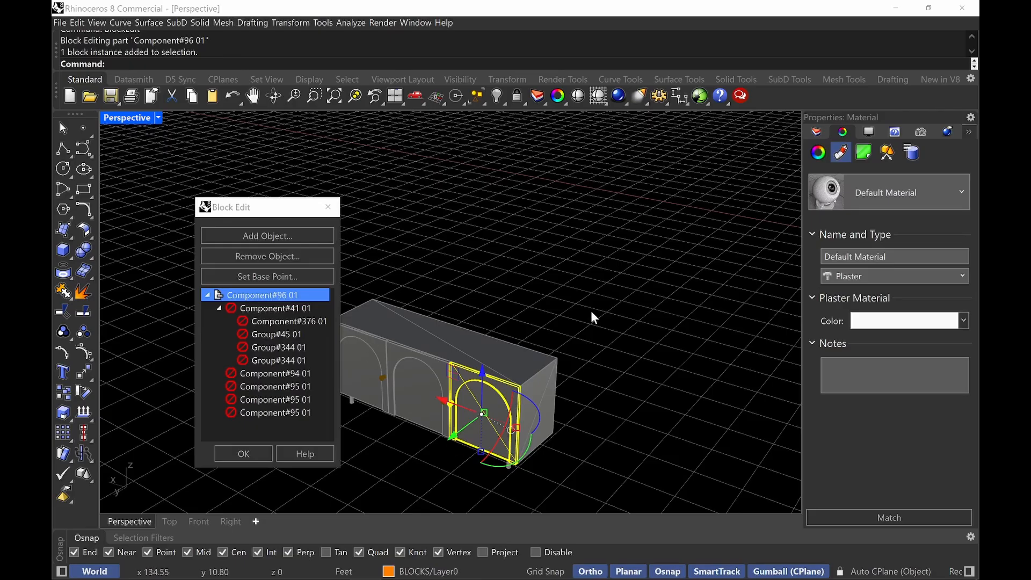
# Select the cabinet's body and individual doors in turn to examine its nested blocks, then close the block editor
pyautogui.click(538, 359)
pyautogui.click(545, 442)
pyautogui.click(423, 406)
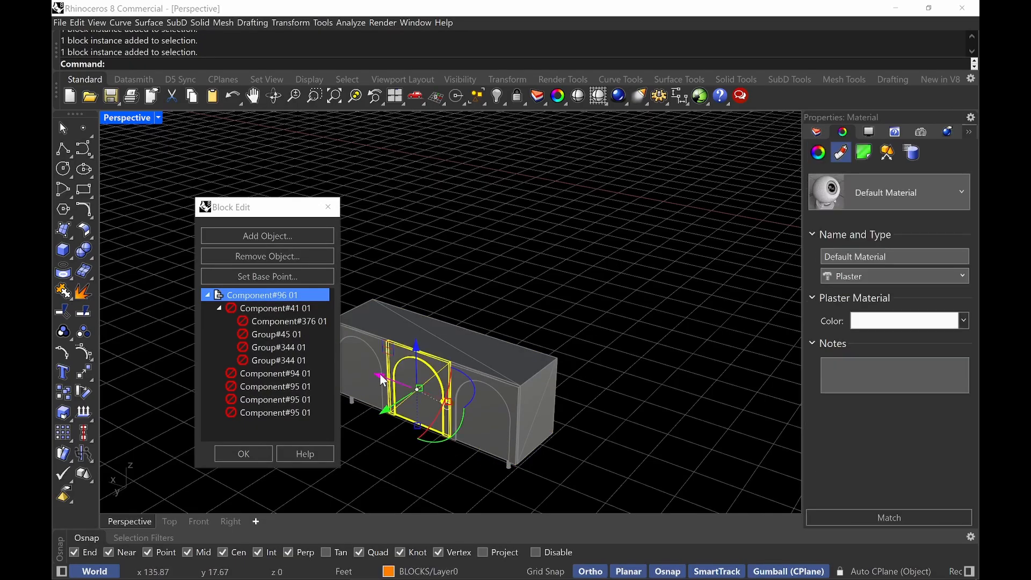
pyautogui.click(368, 363)
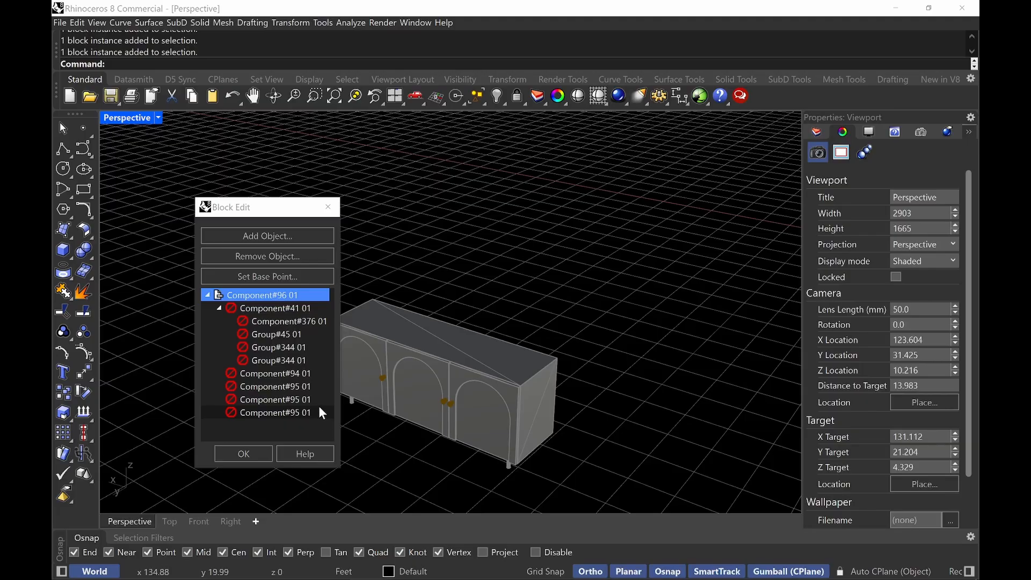
pyautogui.click(329, 208)
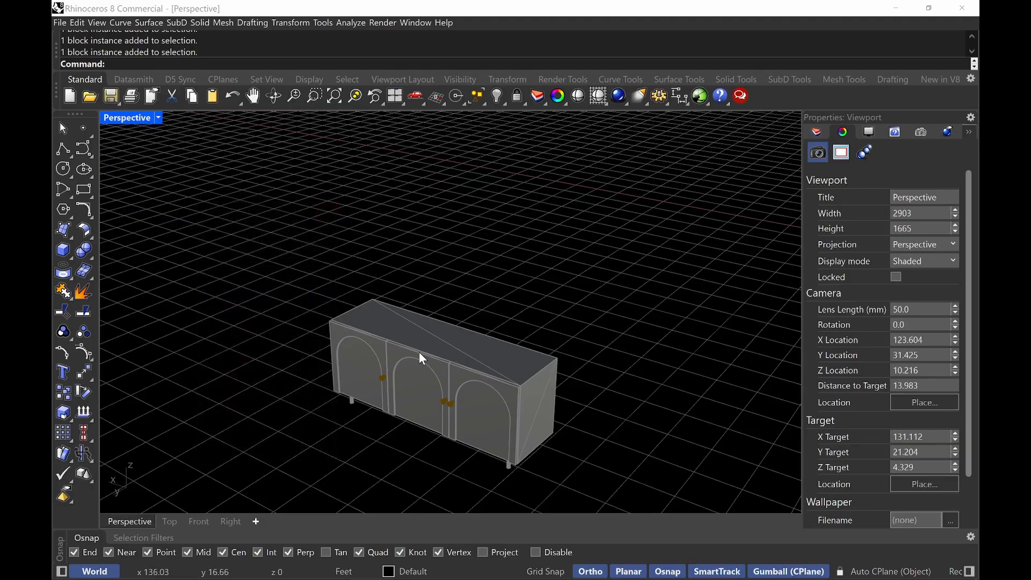
# Explode the three-door cabinet block with ExplodeBlock and clear the selection
pyautogui.click(503, 363)
pyautogui.write('ExplodeBlock')
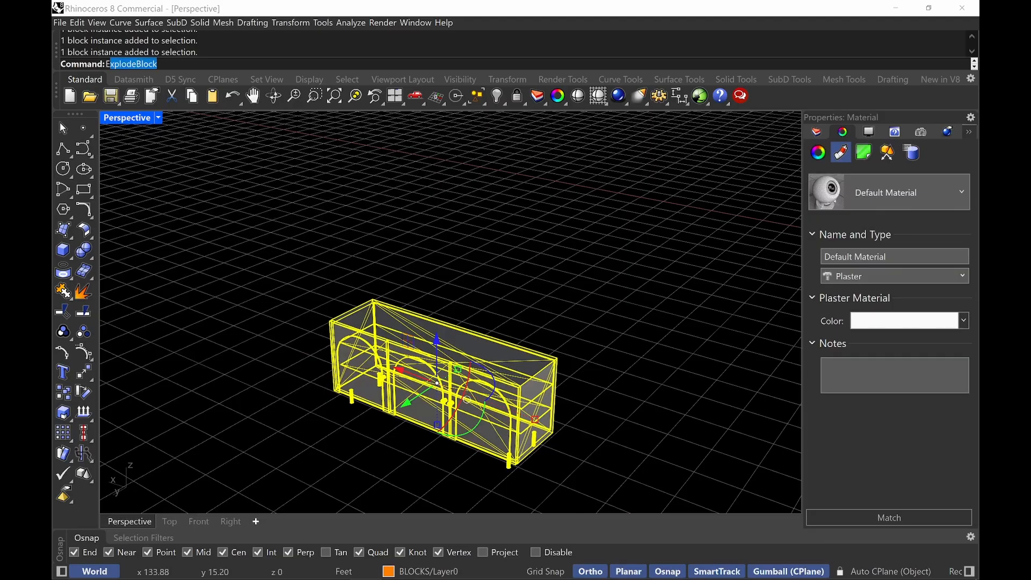
pyautogui.press('Return')
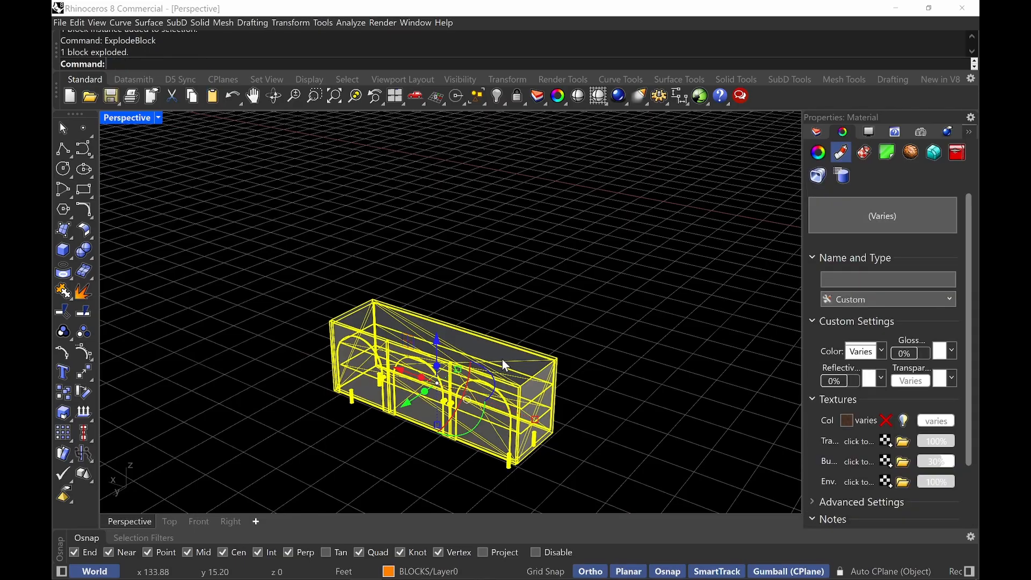
pyautogui.click(562, 282)
pyautogui.click(486, 394)
pyautogui.press('Escape')
pyautogui.scroll(4, 472, 398)
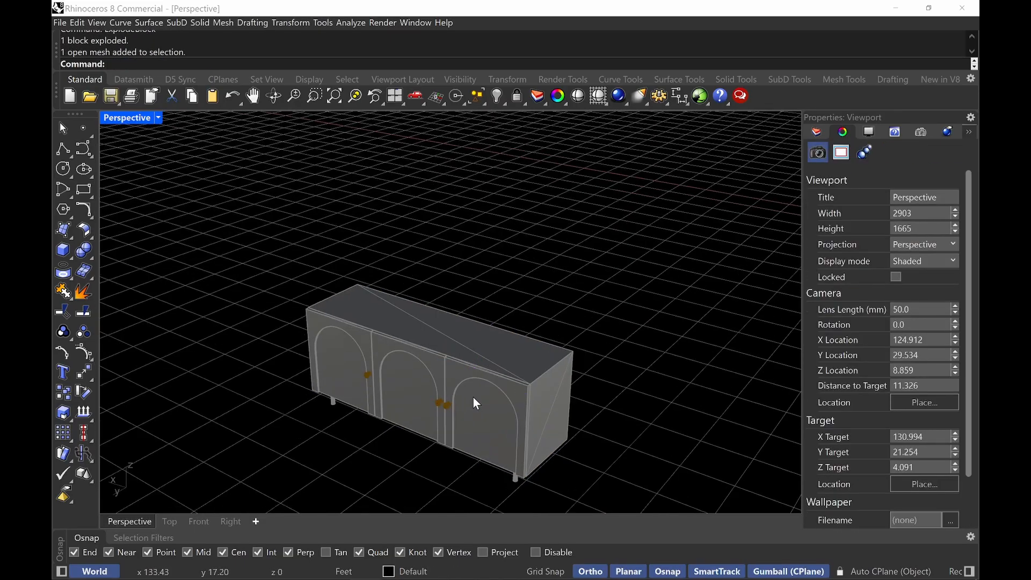
# Select all cabinet body and door meshes that share the 0001_PaleVioletRed material and group them
pyautogui.click(453, 367)
pyautogui.click(453, 367)
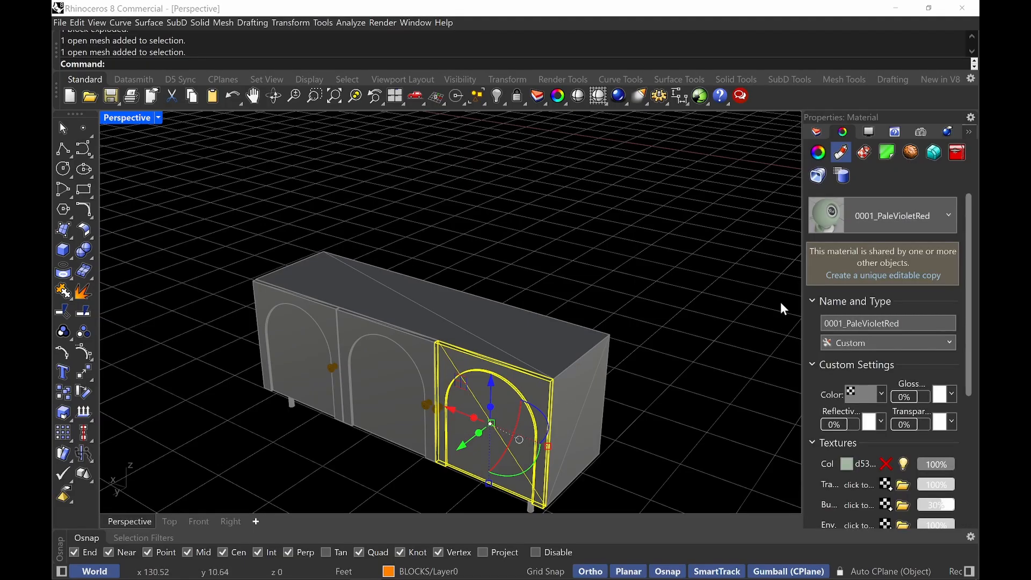
pyautogui.press('Escape')
pyautogui.click(414, 363)
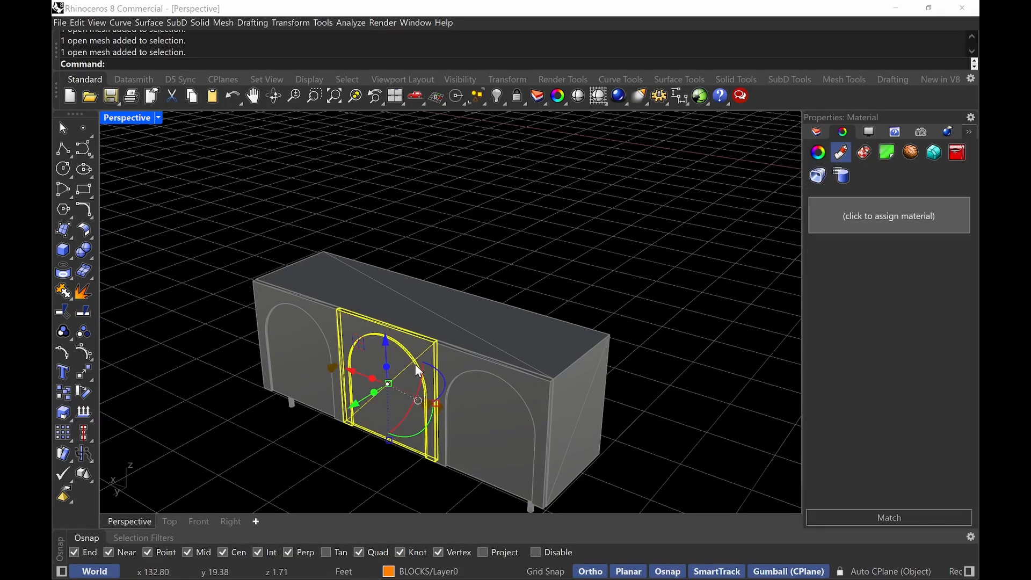
pyautogui.rightClick(871, 224)
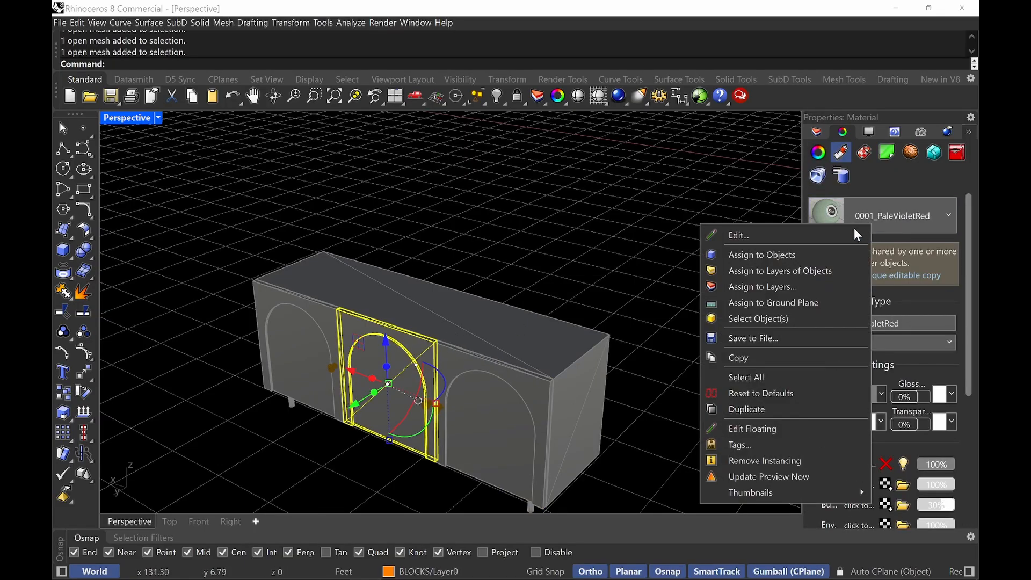
pyautogui.click(784, 317)
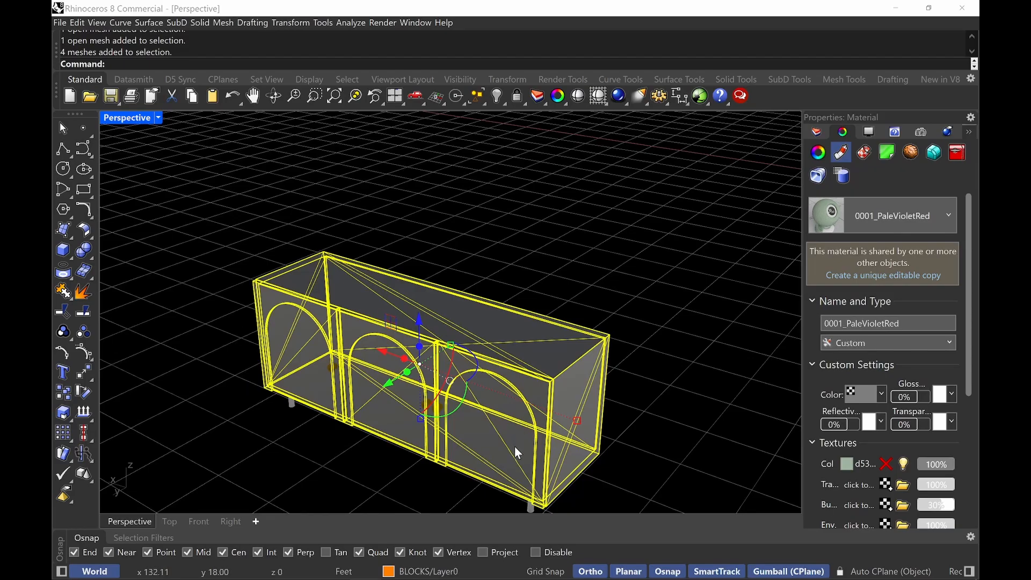
pyautogui.scroll(4, 331, 356)
pyautogui.moveTo(330, 356); pyautogui.dragTo(560, 292, button='right')
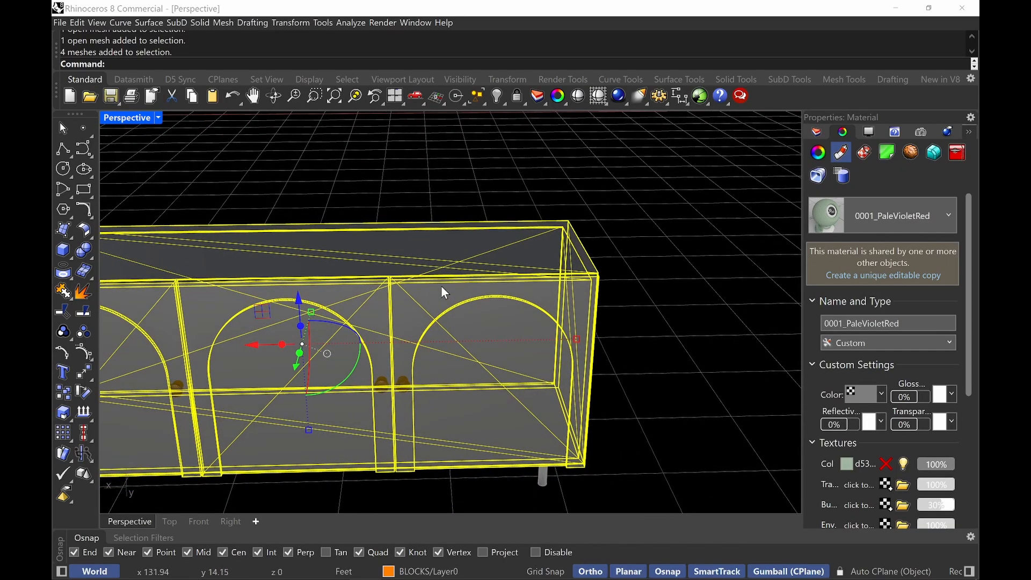
pyautogui.write('group')
pyautogui.press('Return')
pyautogui.press('Escape')
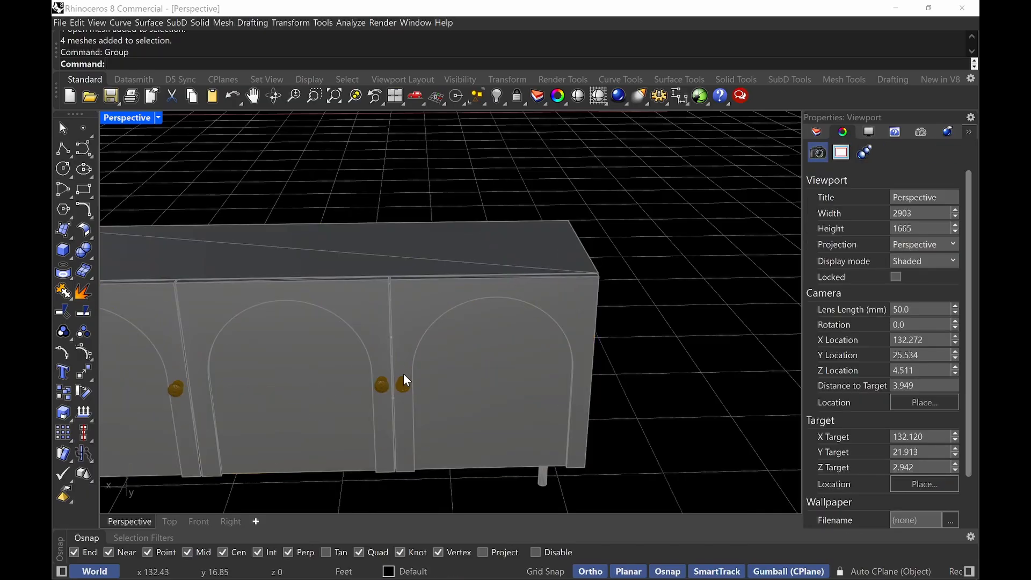
# Select all door knob meshes that share the Color D06|1 material, group them, and show their object properties
pyautogui.keyDown('ctrl'); pyautogui.keyDown('shift'); pyautogui.click(404, 383); pyautogui.keyUp('shift'); pyautogui.keyUp('ctrl')
pyautogui.rightClick(887, 212)
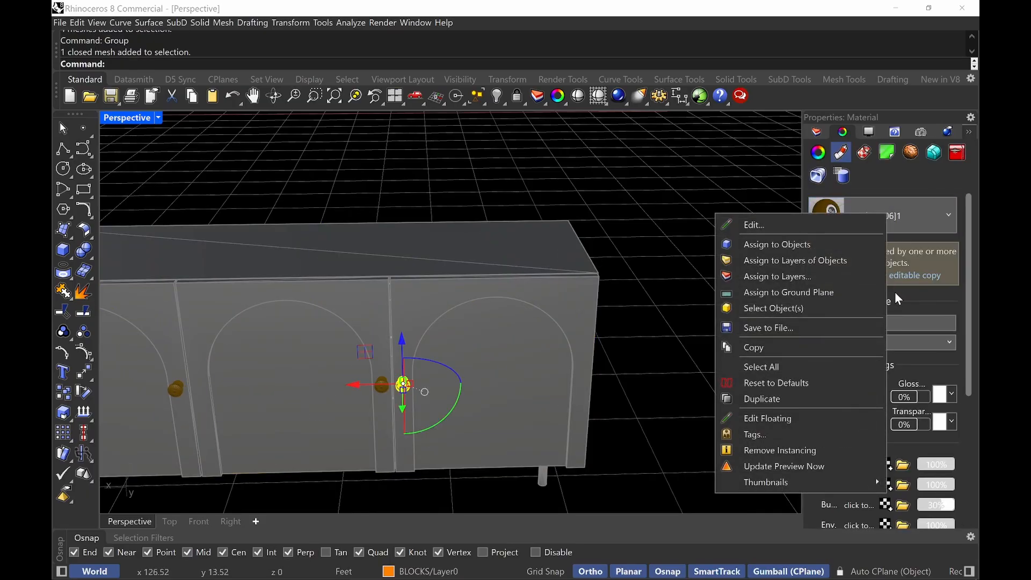
pyautogui.click(791, 307)
pyautogui.scroll(-3, 472, 352)
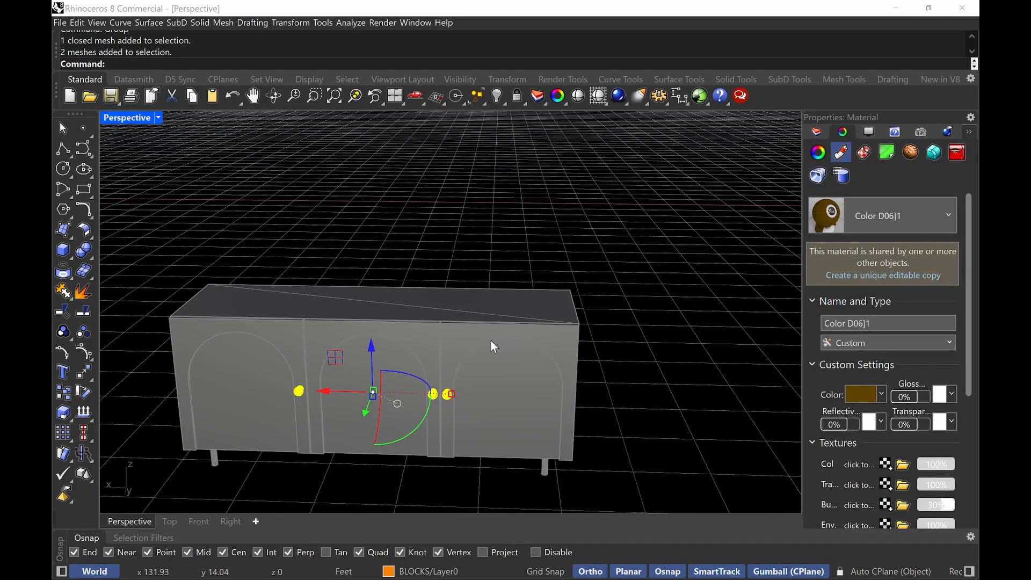
pyautogui.write('group')
pyautogui.press('Return')
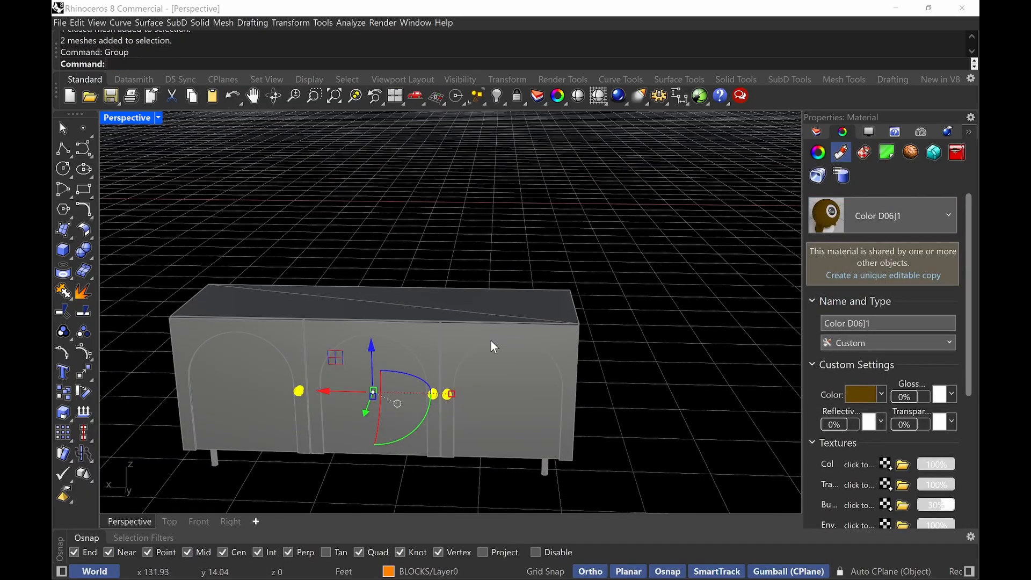
pyautogui.click(818, 152)
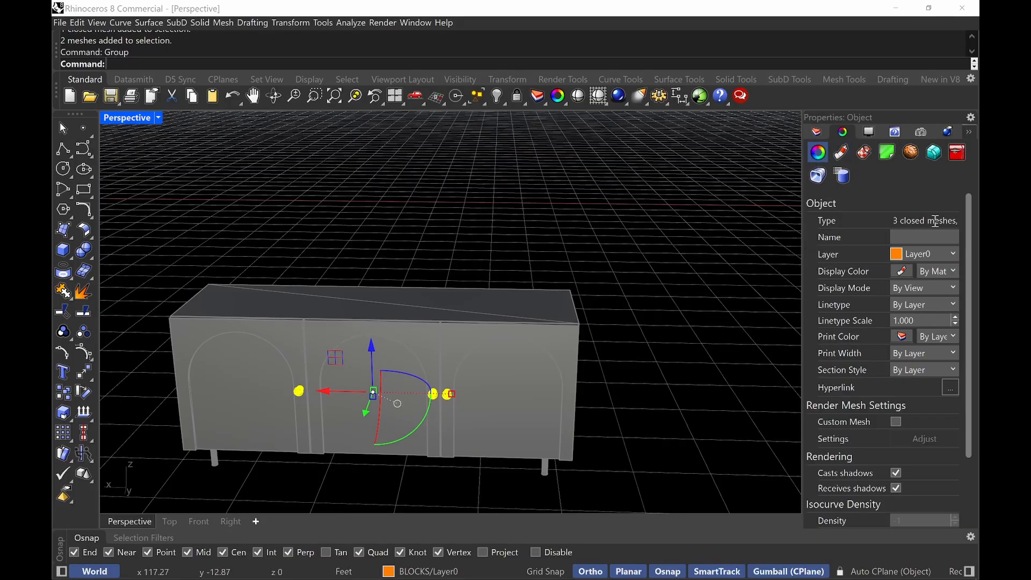
pyautogui.click(613, 239)
# Examine the exploded cabinet's doors and knobs up close, and view the cabinet beside the sofa
pyautogui.scroll(-5, 617, 290)
pyautogui.moveTo(622, 310); pyautogui.dragTo(414, 247, button='right')
pyautogui.write('z')
pyautogui.press('Return')
pyautogui.moveTo(601, 211); pyautogui.dragTo(417, 354)
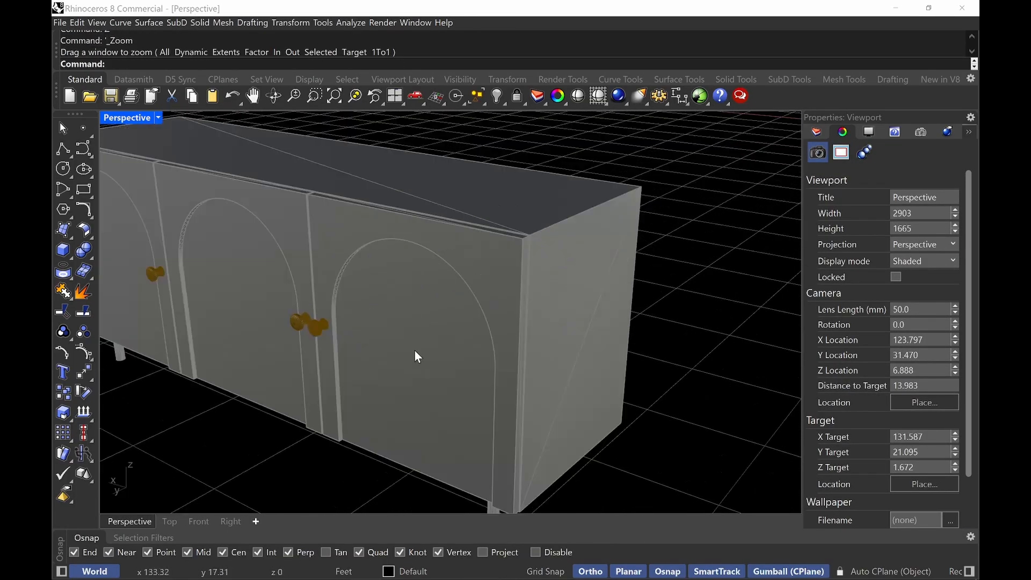
pyautogui.moveTo(416, 354)
pyautogui.mouseDown(button='right')
pyautogui.moveTo(396, 311)
pyautogui.moveTo(419, 329)
pyautogui.moveTo(410, 346)
pyautogui.mouseUp(button='right')
pyautogui.scroll(-8, 410, 346)
pyautogui.keyDown('shift'); pyautogui.moveTo(388, 290); pyautogui.dragTo(415, 332, button='right'); pyautogui.keyUp('shift')
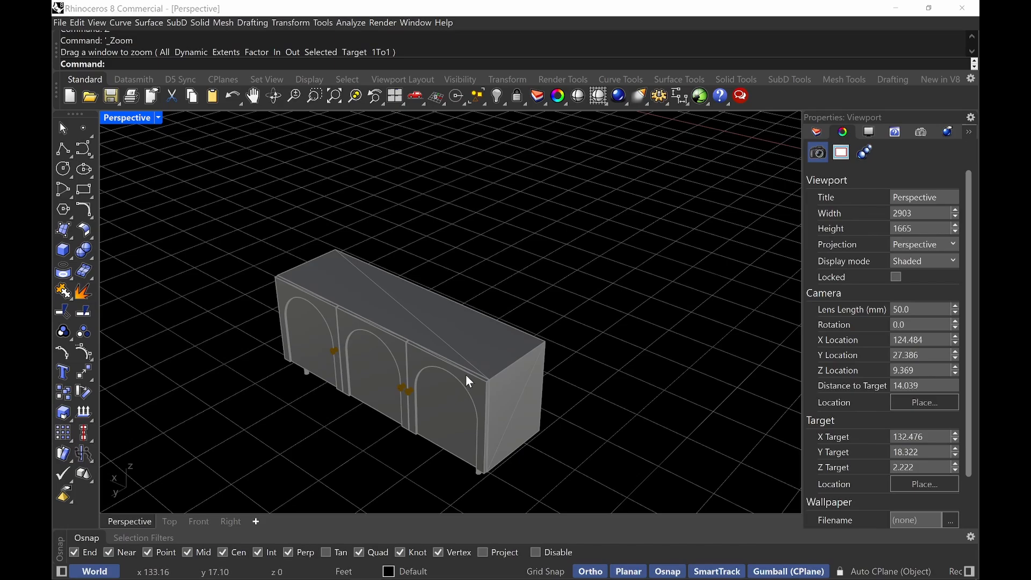
pyautogui.scroll(-10, 403, 372)
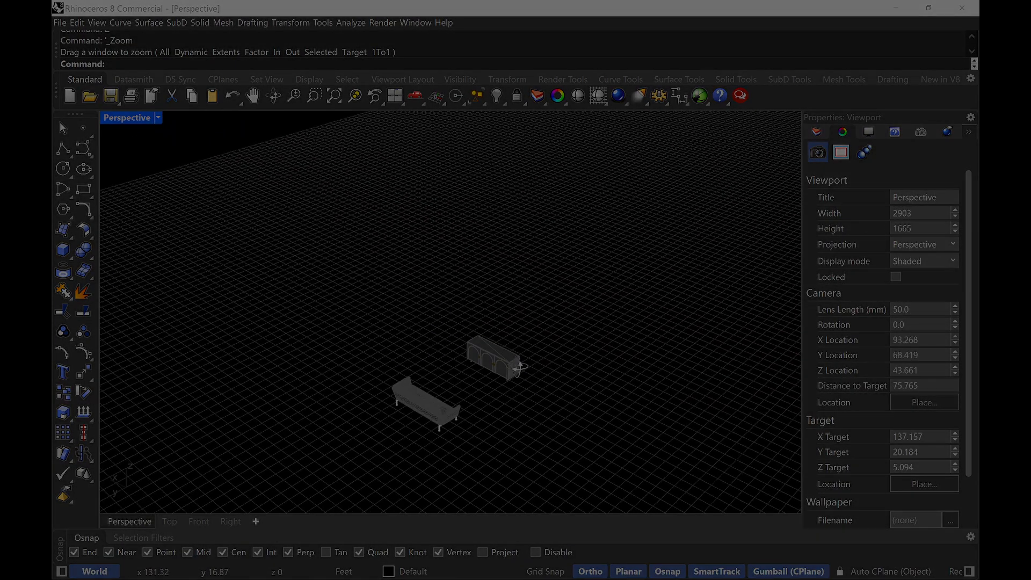
pyautogui.moveTo(499, 357); pyautogui.dragTo(468, 361, button='right')
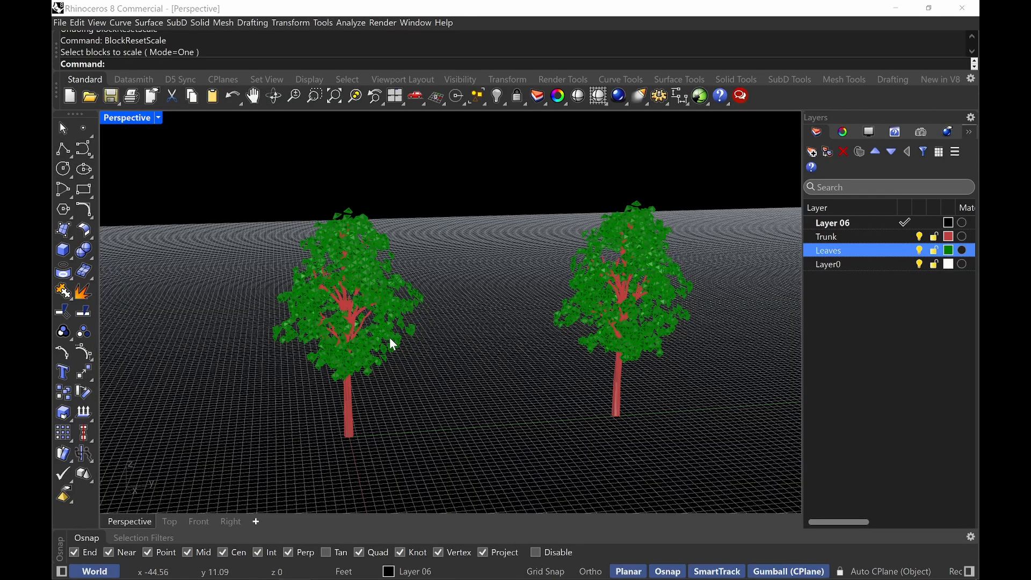
# Copy the nearer of the two tree blocks to the clipboard and clear the selection
pyautogui.moveTo(442, 199); pyautogui.dragTo(263, 472)
pyautogui.hotkey('ctrl', 'c')
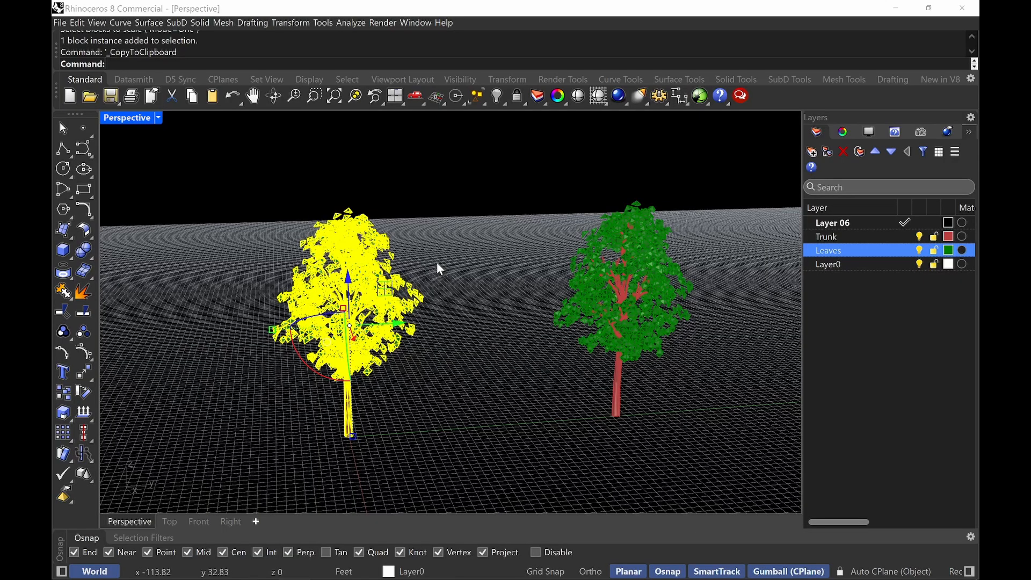
pyautogui.press('Escape')
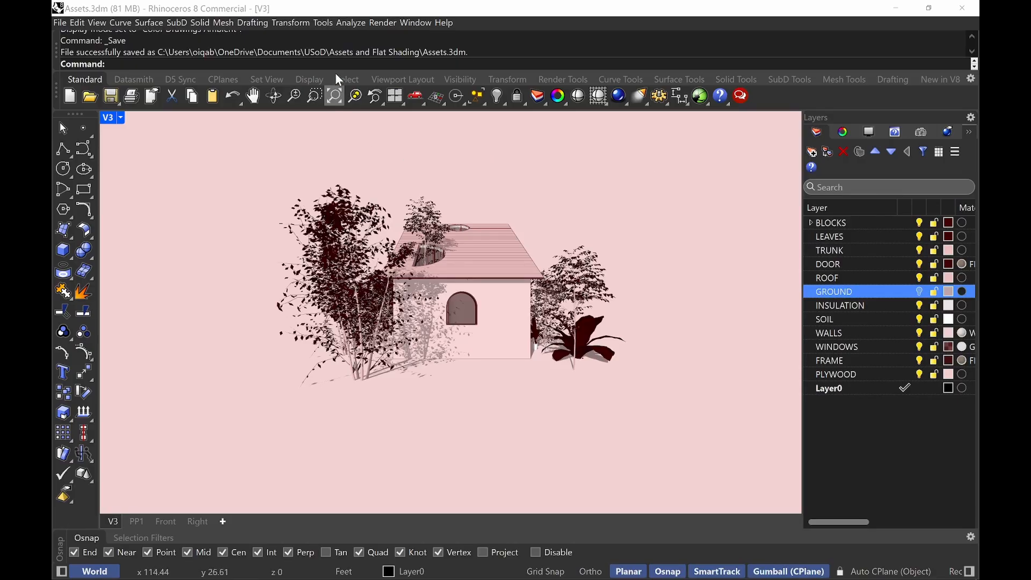
# Open the Rhino options and bring up the list of all display modes
pyautogui.write('Options')
pyautogui.press('Return')
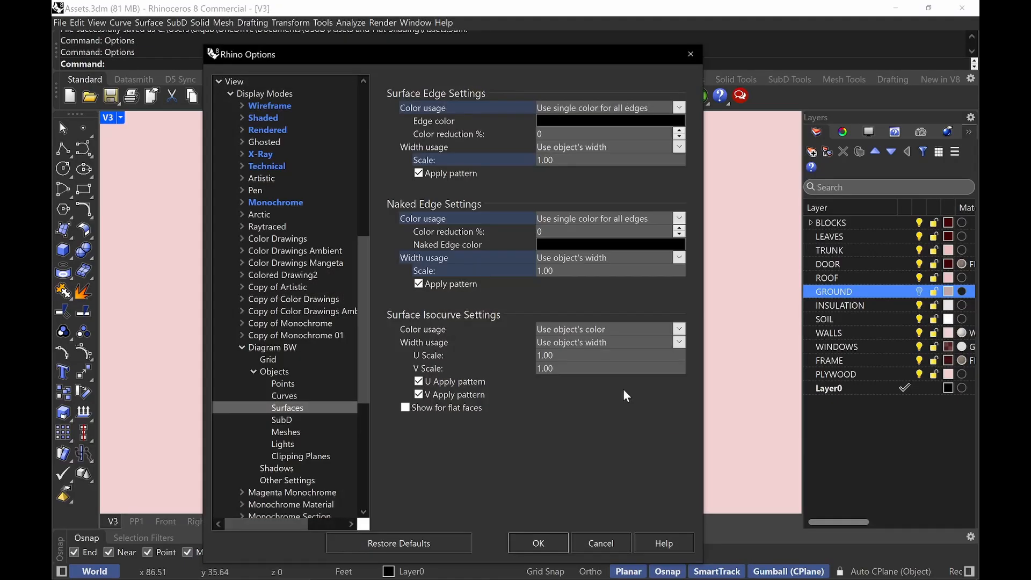
pyautogui.scroll(7, 312, 306)
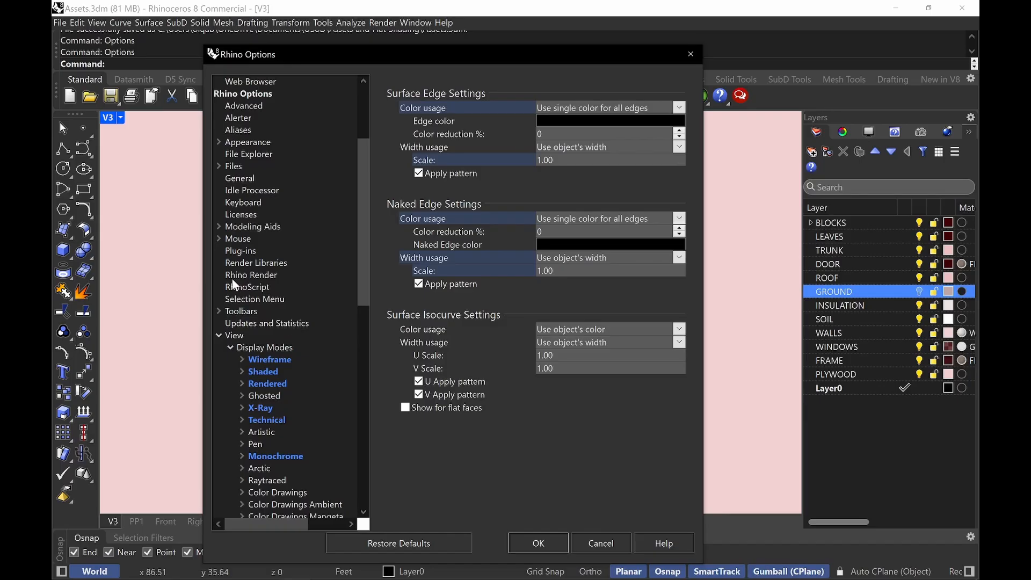
pyautogui.moveTo(326, 348)
pyautogui.mouseDown()
pyautogui.moveTo(208, 332)
pyautogui.moveTo(340, 346)
pyautogui.mouseUp()
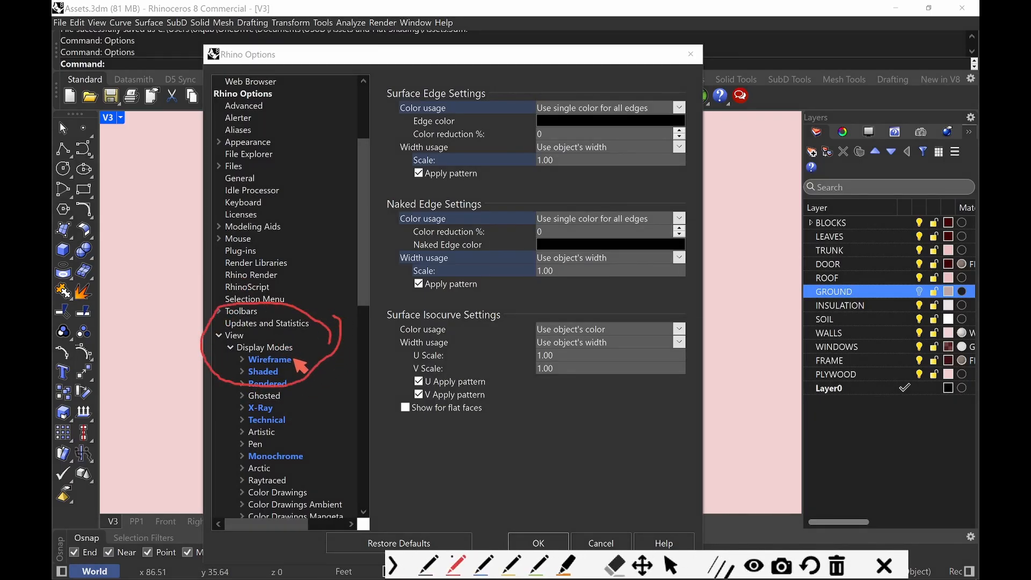
pyautogui.press('Escape')
pyautogui.click(280, 349)
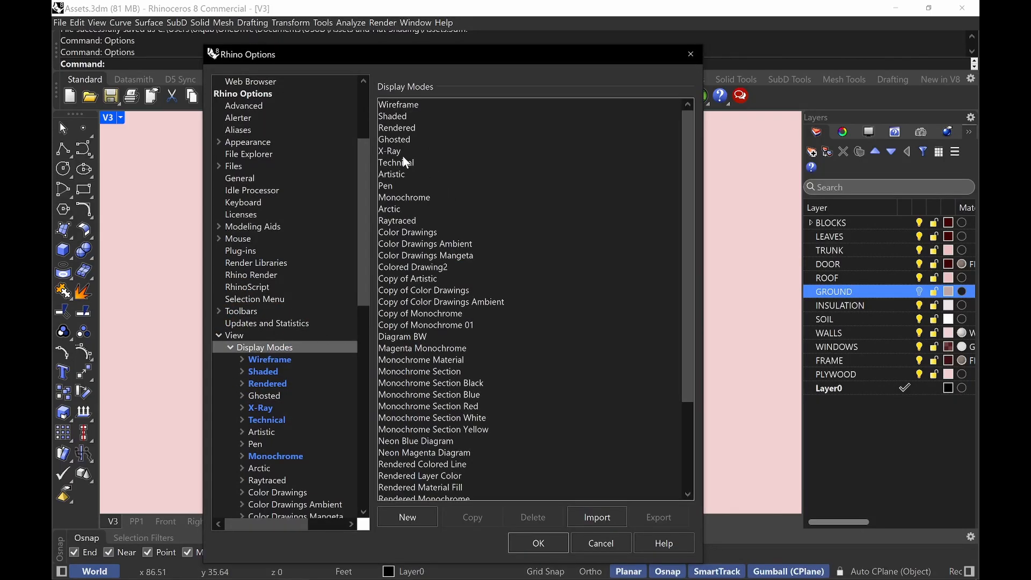
# Duplicate the Rendered display mode, name the copy Colored Drawing, and accept the options
pyautogui.click(410, 130)
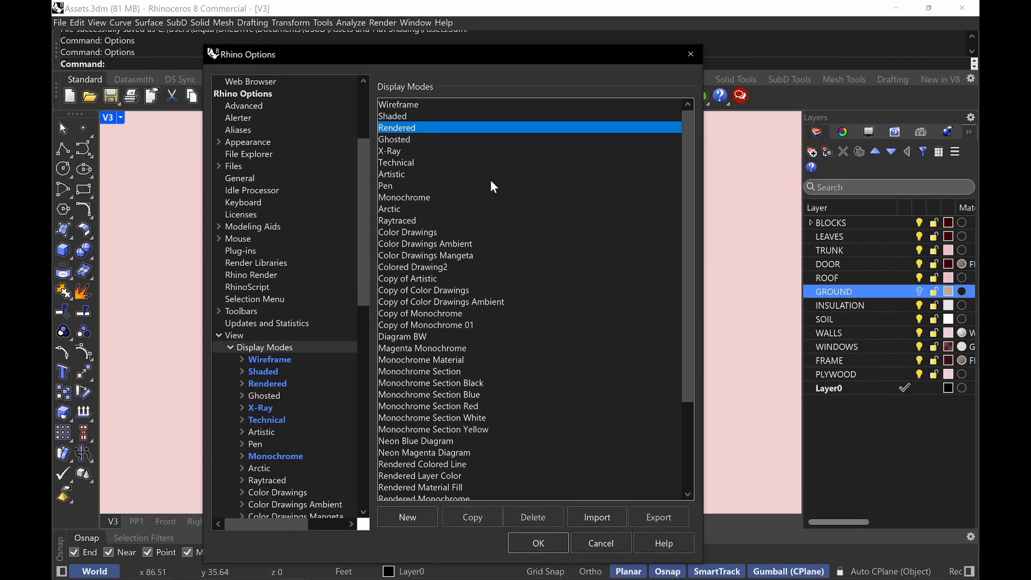
pyautogui.click(478, 517)
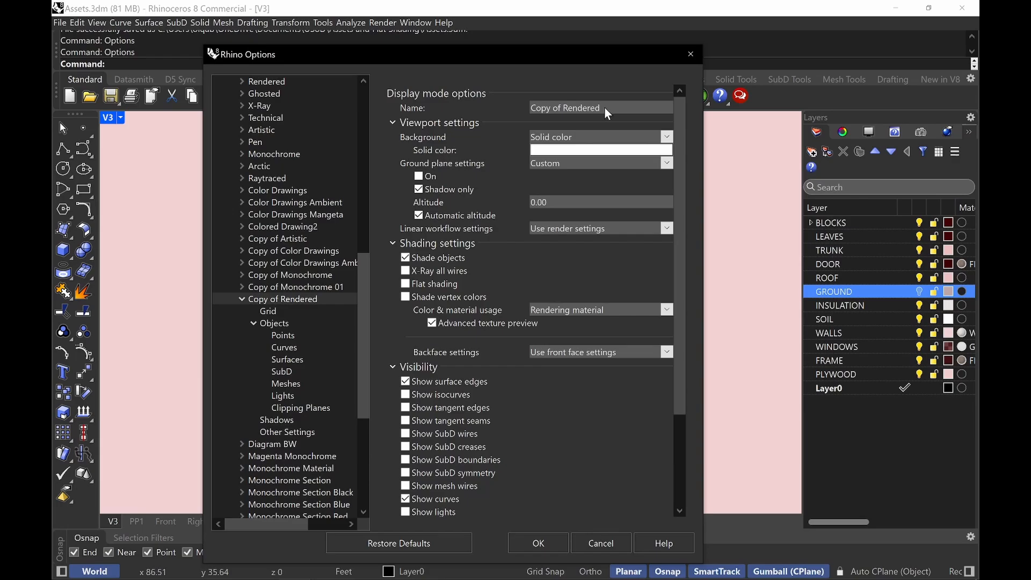
pyautogui.tripleClick(602, 106)
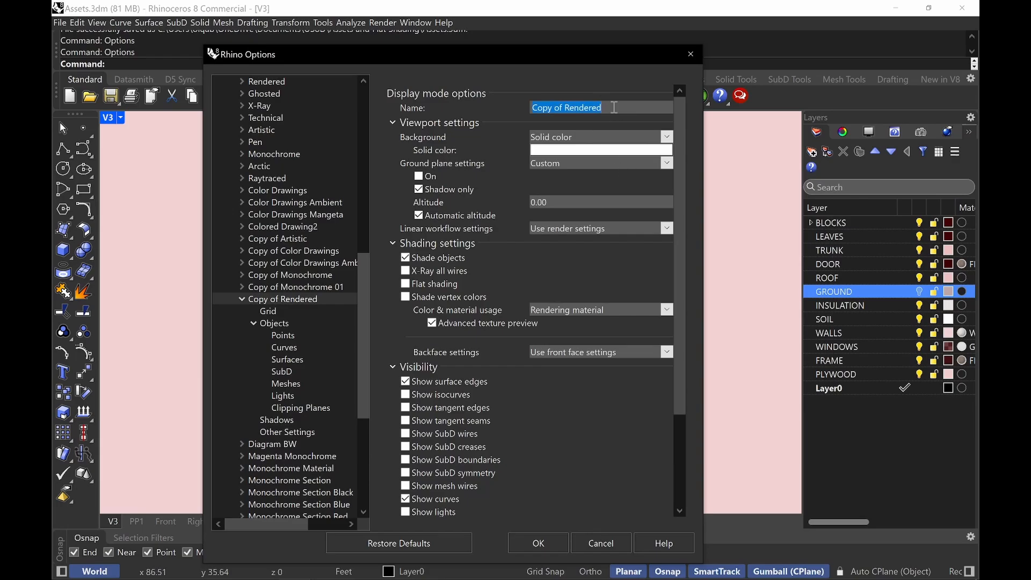
pyautogui.write('Colored')
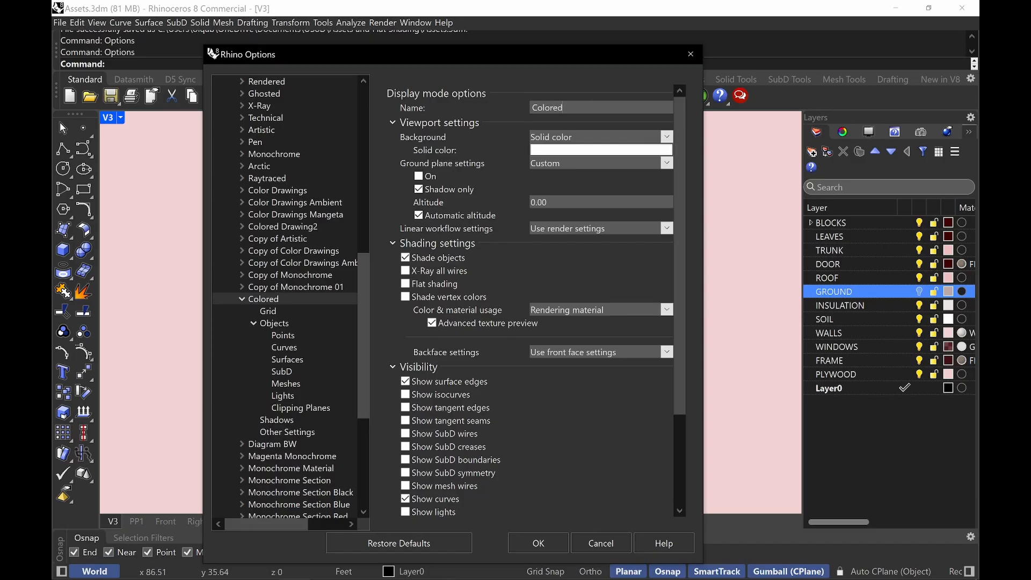
pyautogui.write(' Drawing')
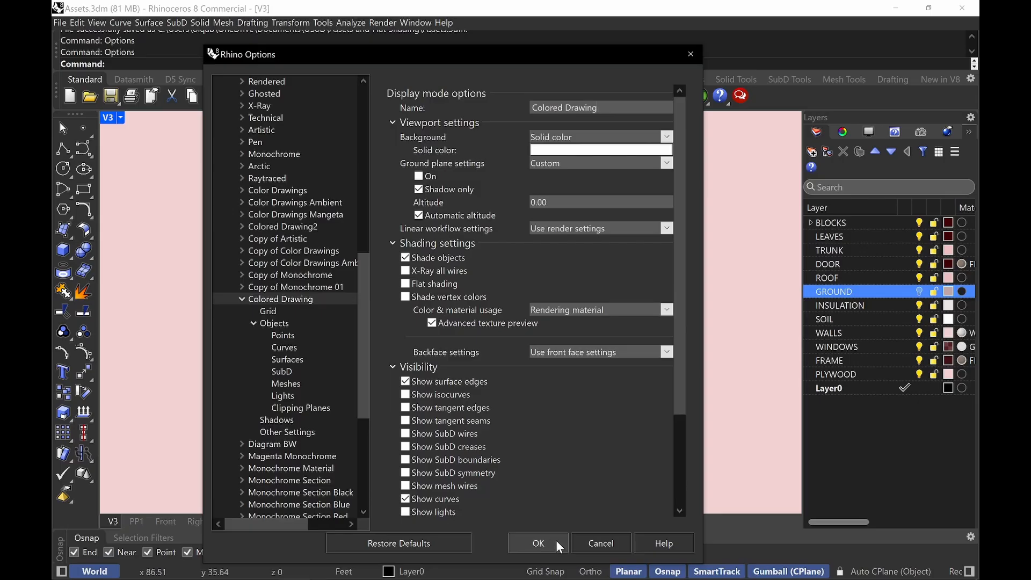
pyautogui.click(540, 545)
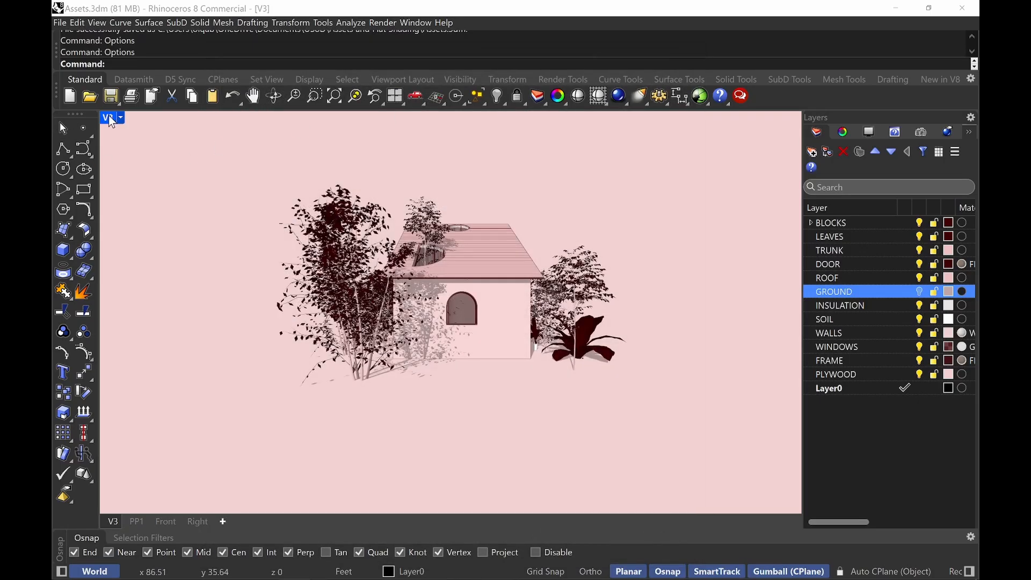
# Set the V3 viewport to Color Drawings Ambient and open that display mode's settings, with the options window moved aside to expose the model
pyautogui.click(112, 121)
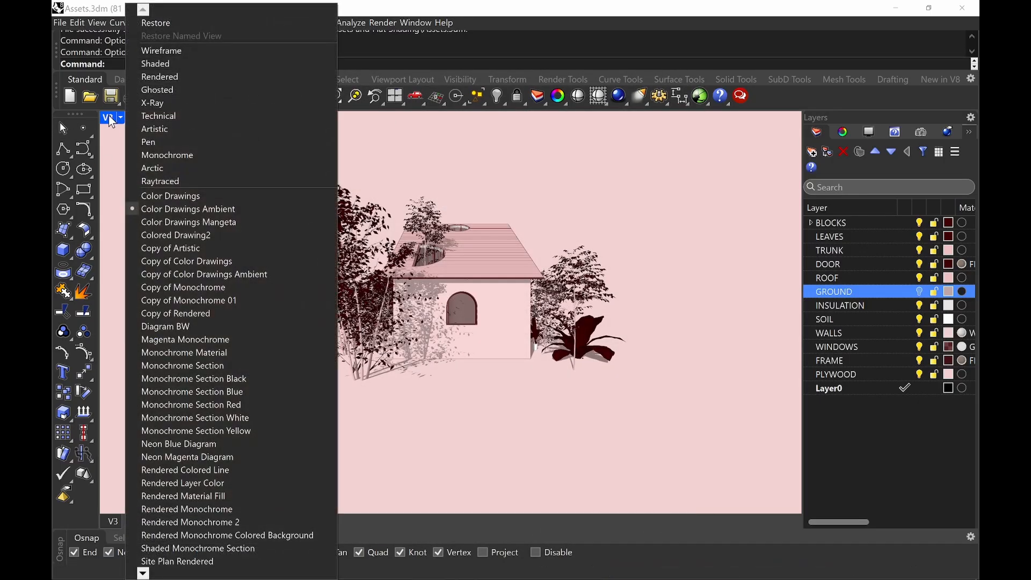
pyautogui.click(246, 210)
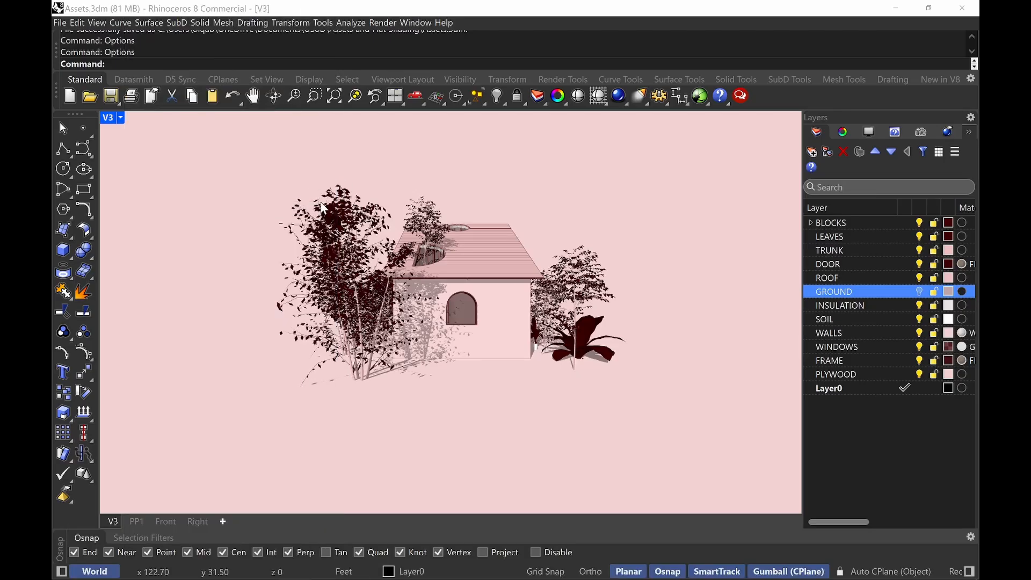
pyautogui.write('Options')
pyautogui.press('Down')
pyautogui.press('Up')
pyautogui.press('Return')
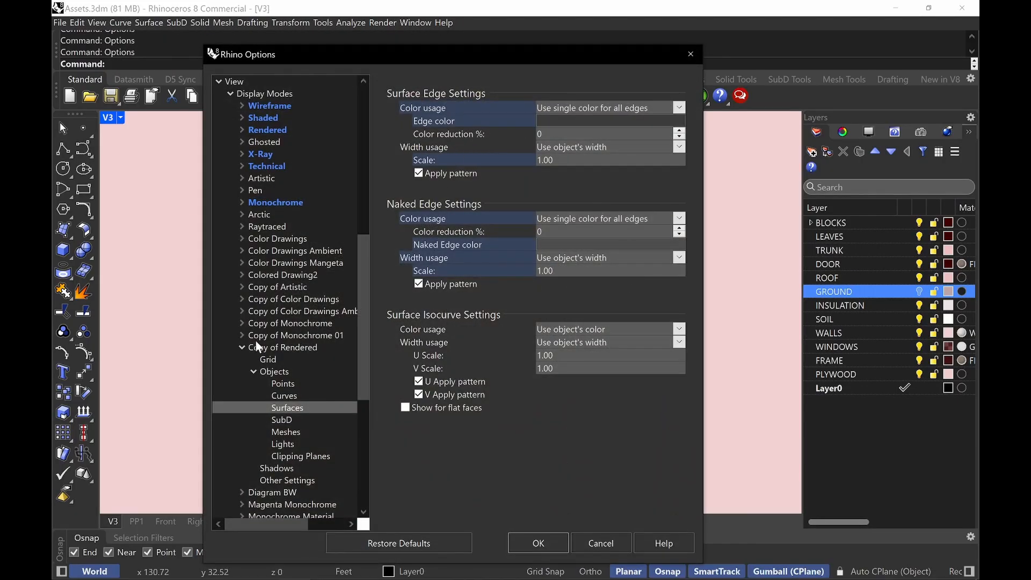
pyautogui.click(242, 347)
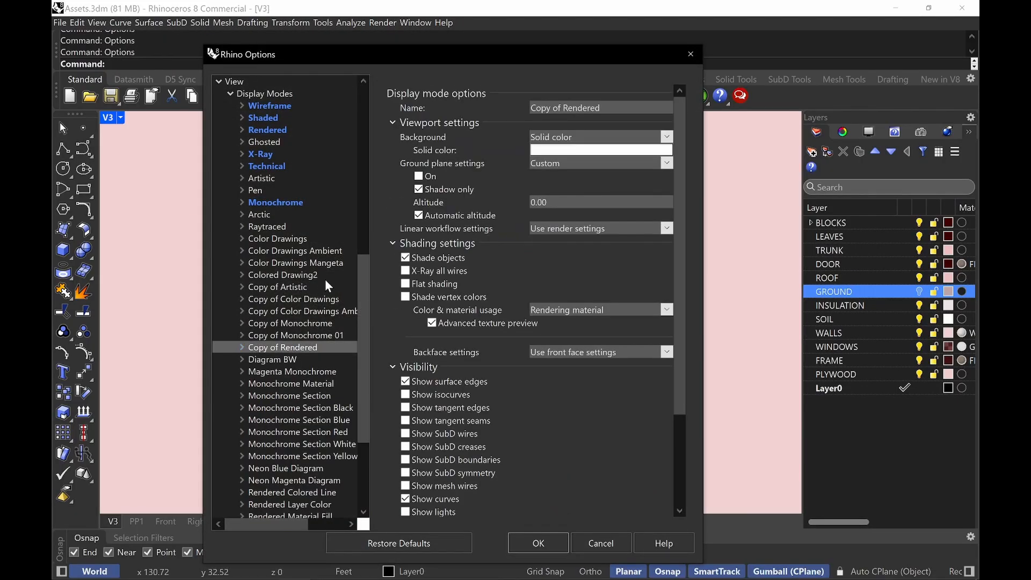
pyautogui.click(304, 251)
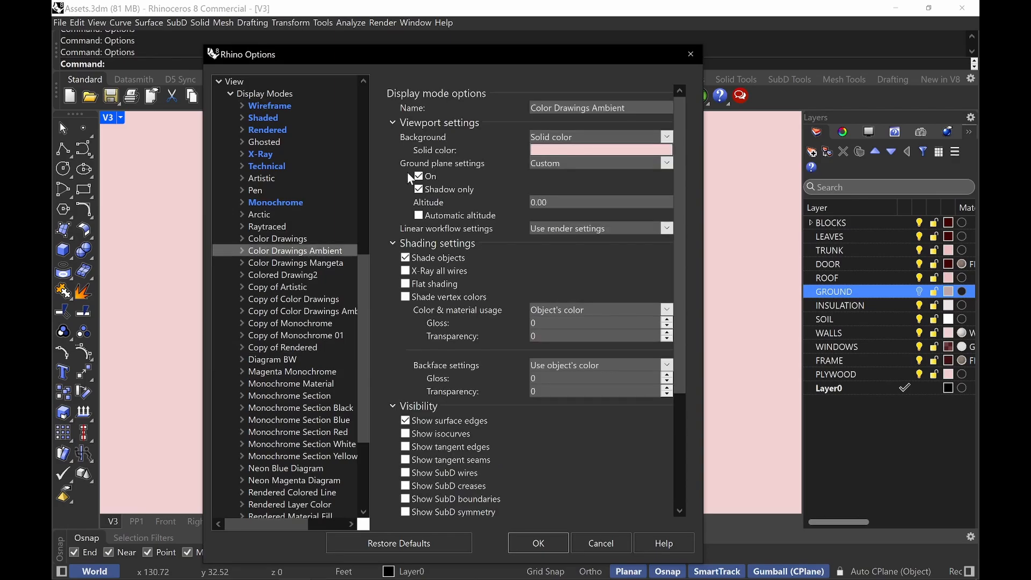
pyautogui.moveTo(511, 51); pyautogui.dragTo(800, 61)
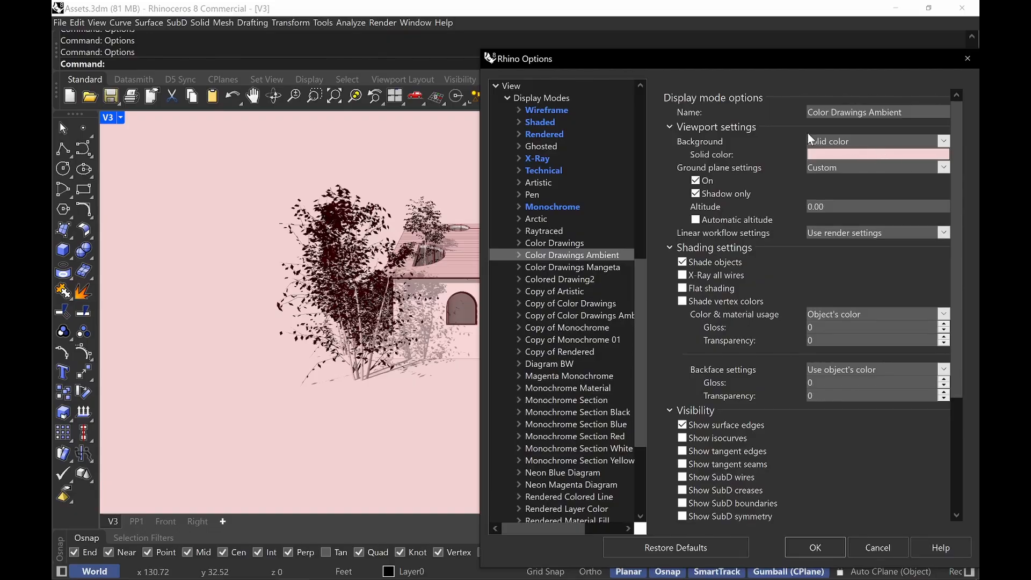
# Review the Solid color background and custom ground plane settings, circling Automatic altitude and Altitude and sketching temporary red annotations over the model
pyautogui.click(859, 142)
pyautogui.click(850, 151)
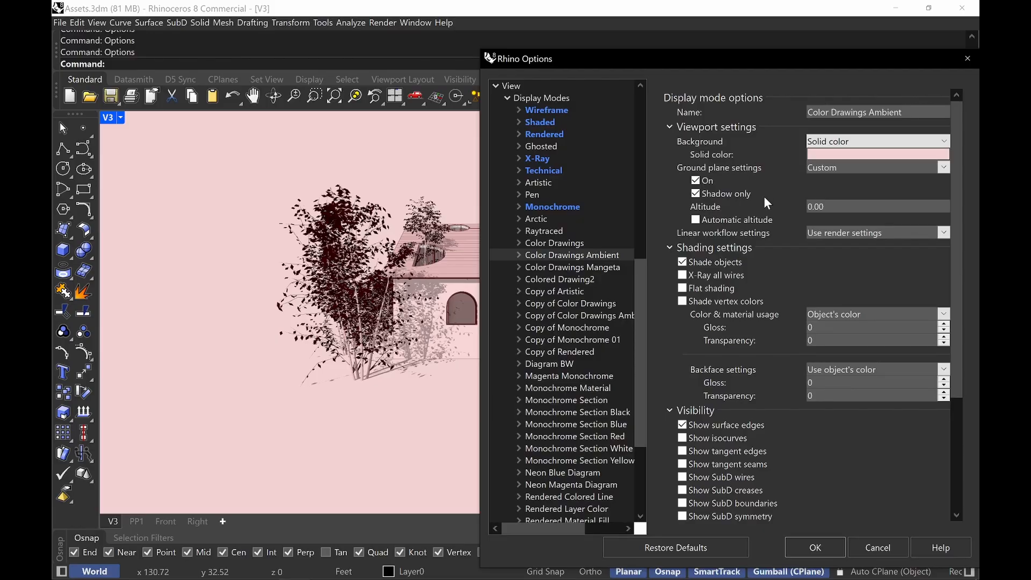
pyautogui.hotkey('ctrl', 'alt', 'g')
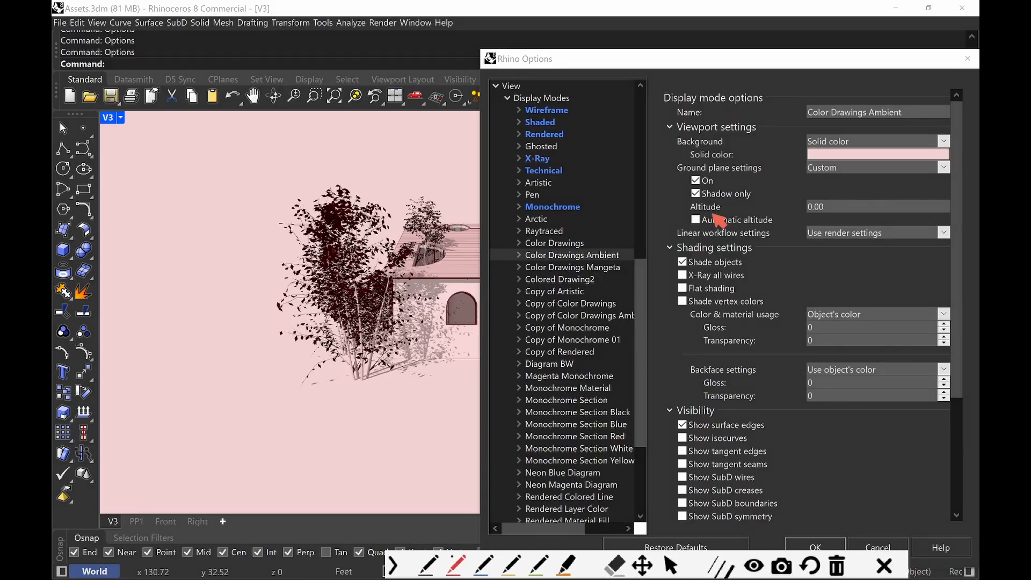
pyautogui.moveTo(713, 213)
pyautogui.mouseDown()
pyautogui.moveTo(695, 209)
pyautogui.moveTo(693, 229)
pyautogui.moveTo(717, 220)
pyautogui.moveTo(707, 210)
pyautogui.mouseUp()
pyautogui.moveTo(303, 128)
pyautogui.mouseDown()
pyautogui.moveTo(280, 329)
pyautogui.moveTo(151, 443)
pyautogui.mouseUp()
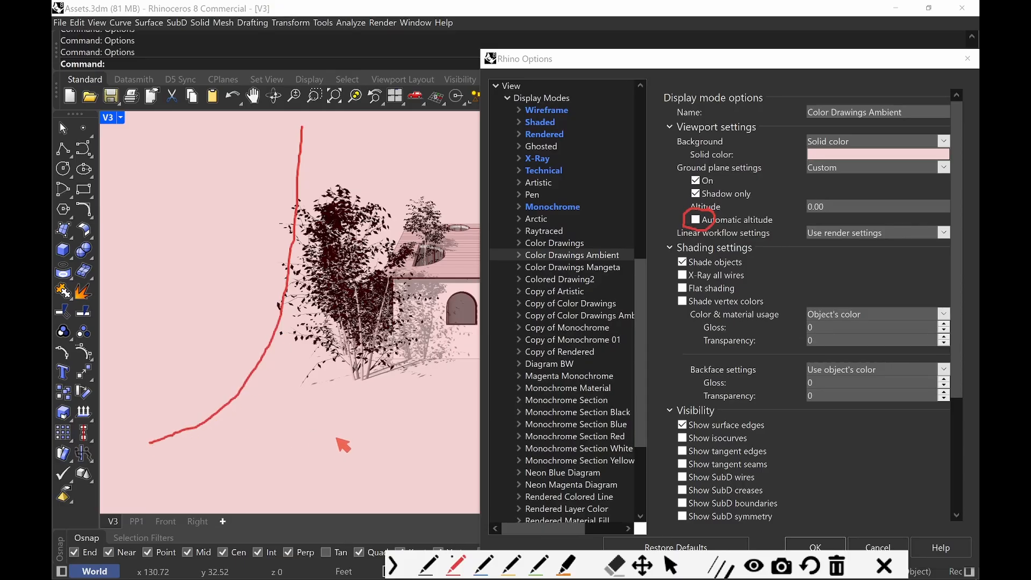
pyautogui.moveTo(232, 130)
pyautogui.mouseDown()
pyautogui.moveTo(200, 375)
pyautogui.moveTo(117, 425)
pyautogui.mouseUp()
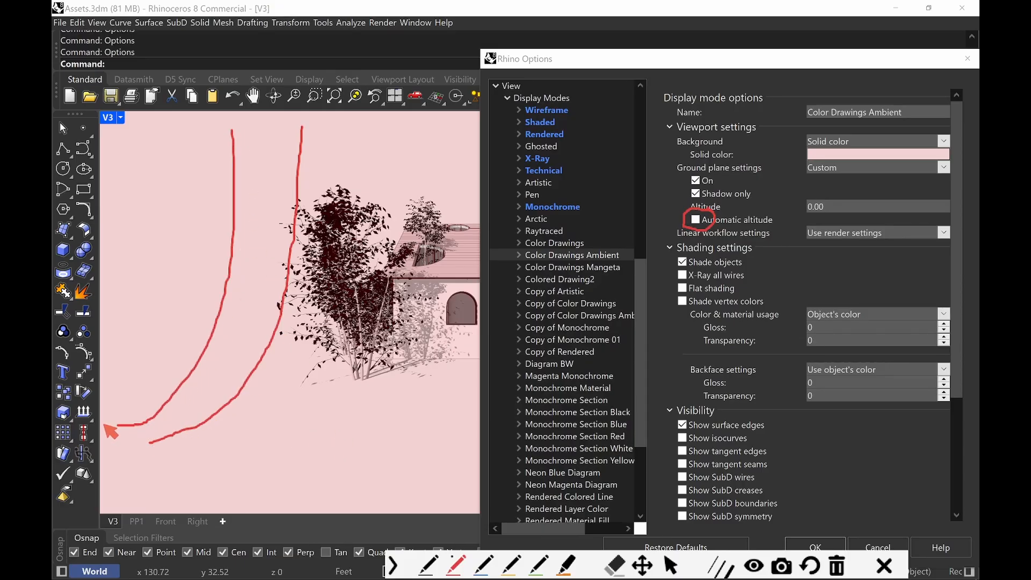
pyautogui.moveTo(198, 125)
pyautogui.mouseDown()
pyautogui.moveTo(183, 352)
pyautogui.moveTo(131, 418)
pyautogui.mouseUp()
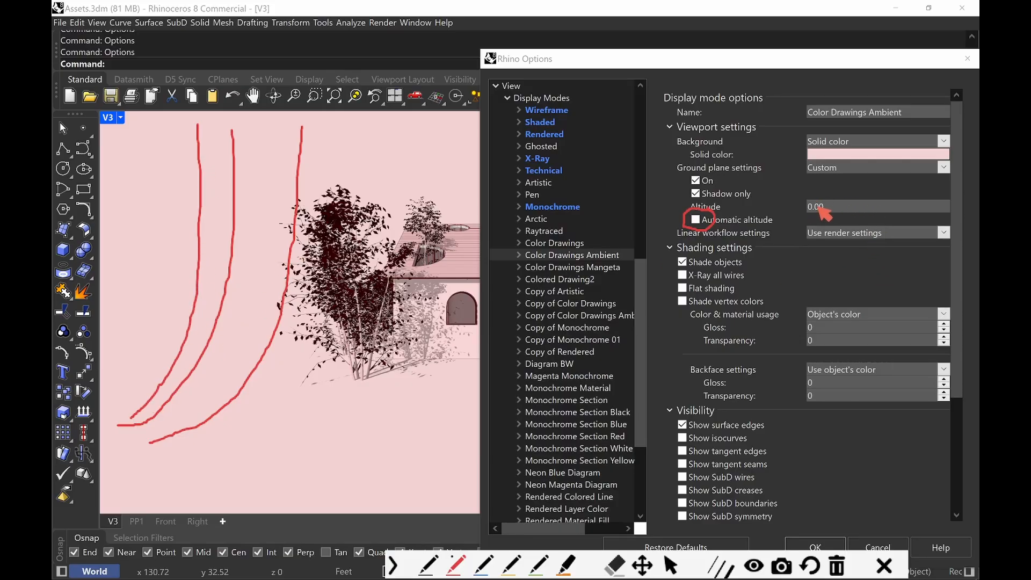
pyautogui.moveTo(834, 197)
pyautogui.mouseDown()
pyautogui.moveTo(802, 199)
pyautogui.moveTo(819, 222)
pyautogui.moveTo(827, 196)
pyautogui.mouseUp()
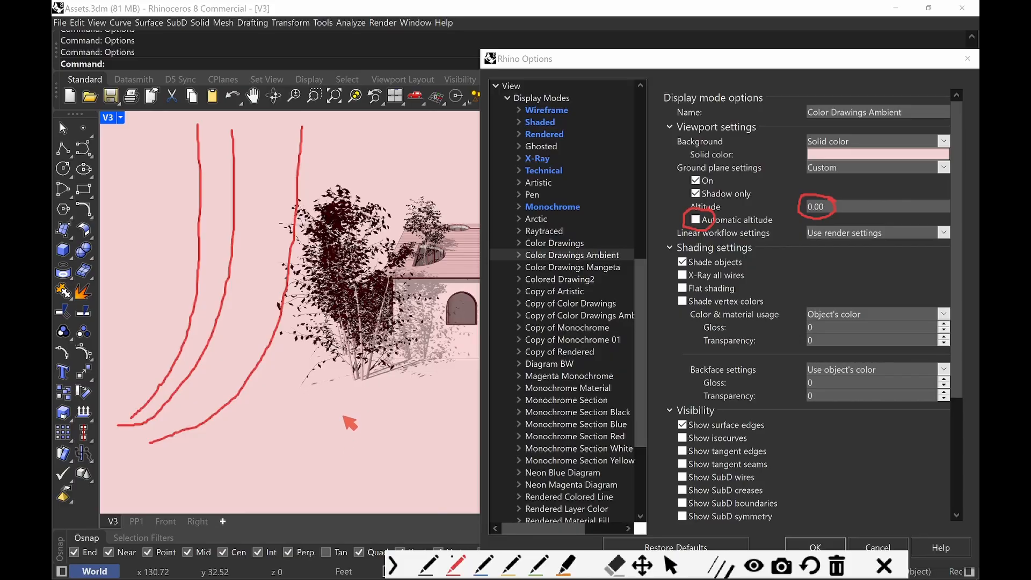
pyautogui.moveTo(340, 396)
pyautogui.mouseDown()
pyautogui.moveTo(342, 473)
pyautogui.moveTo(436, 477)
pyautogui.moveTo(285, 477)
pyautogui.moveTo(542, 478)
pyautogui.moveTo(231, 466)
pyautogui.moveTo(553, 477)
pyautogui.moveTo(134, 458)
pyautogui.mouseUp()
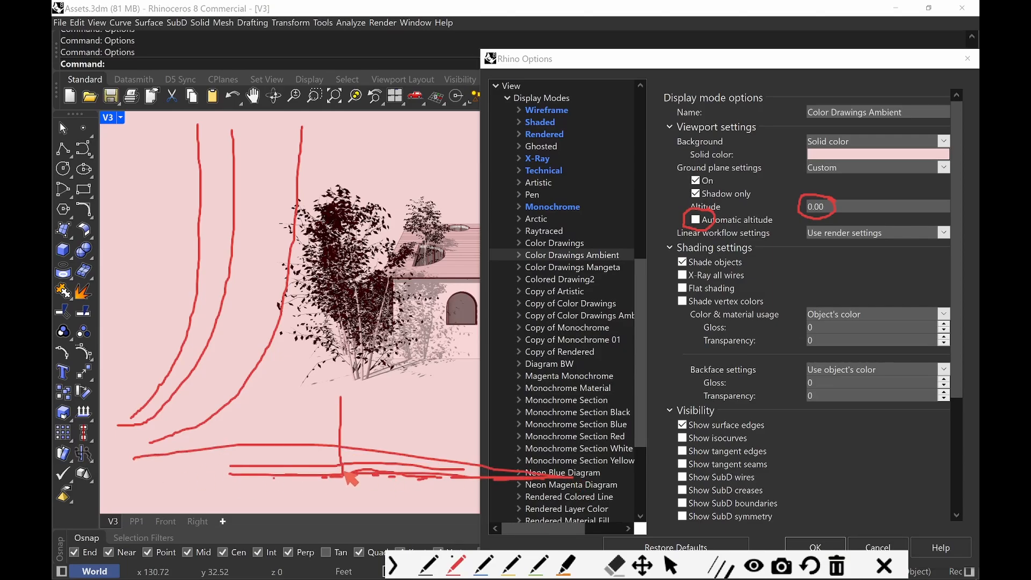
pyautogui.moveTo(403, 478); pyautogui.dragTo(542, 479)
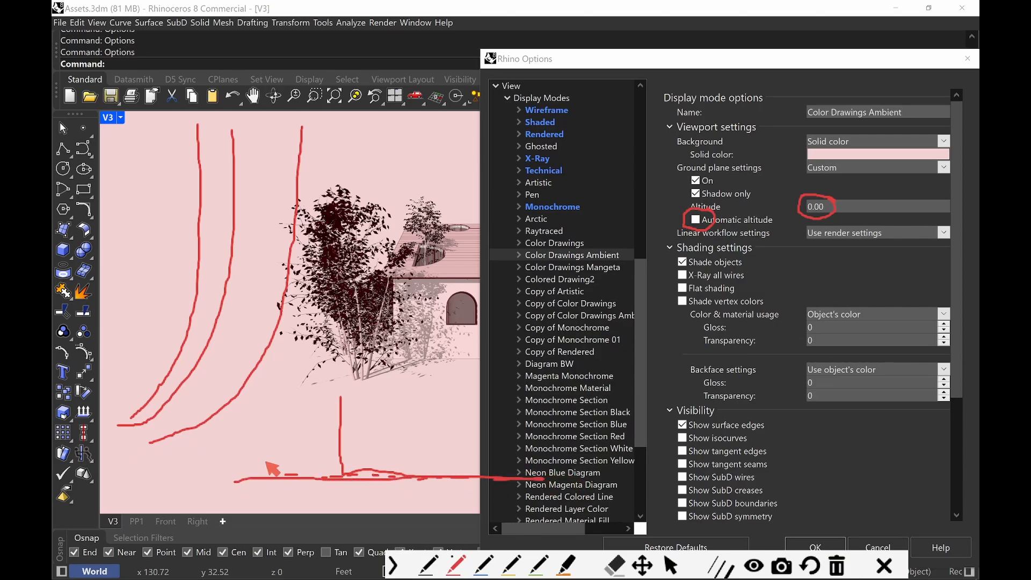
pyautogui.press('Escape')
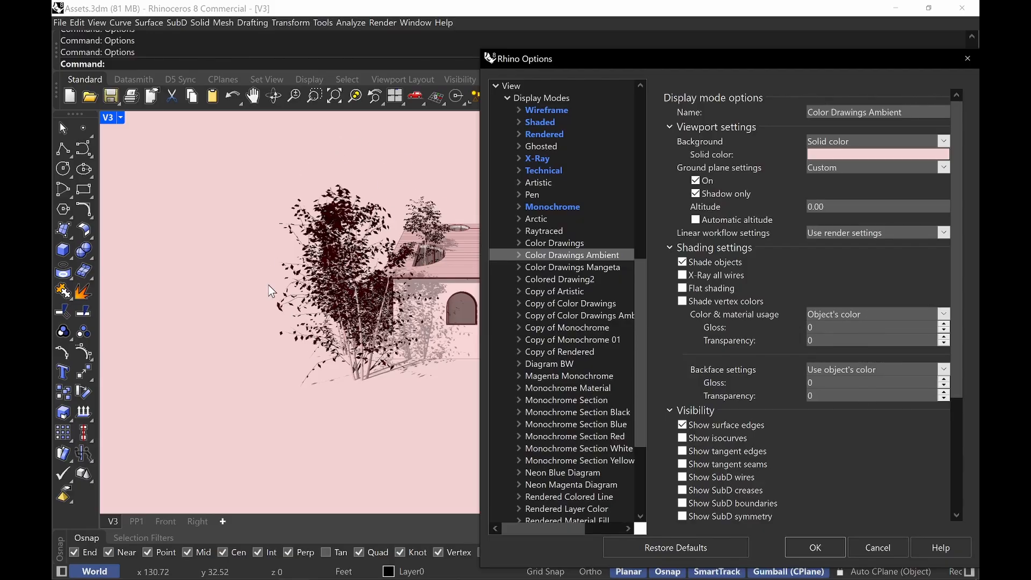
# Review the Visibility settings, temporarily marking Show surface edges, Show mesh wires and Show tangent edges in red
pyautogui.scroll(-5, 822, 440)
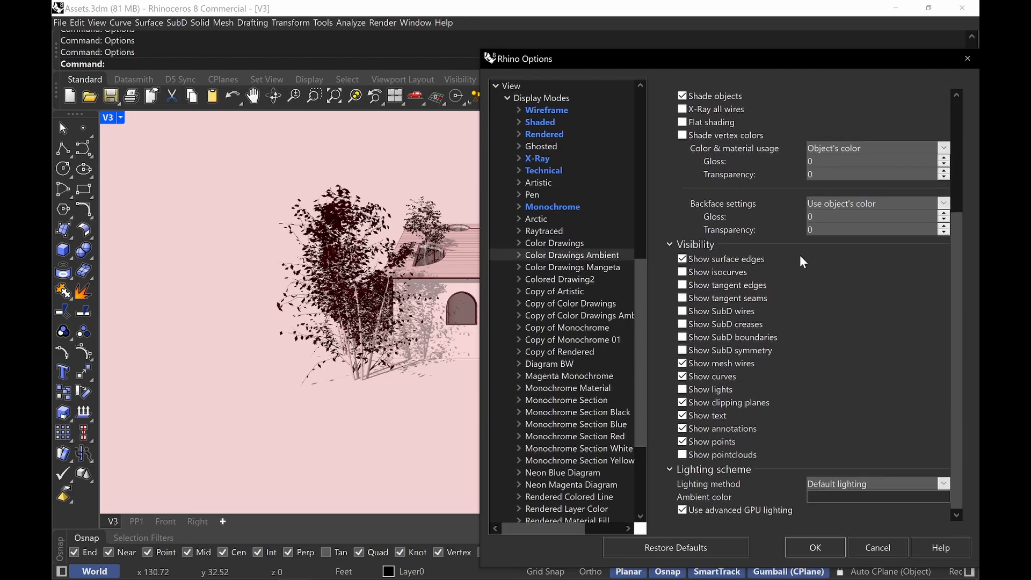
pyautogui.hotkey('ctrl', 'alt', 'g')
pyautogui.moveTo(768, 257); pyautogui.dragTo(791, 252)
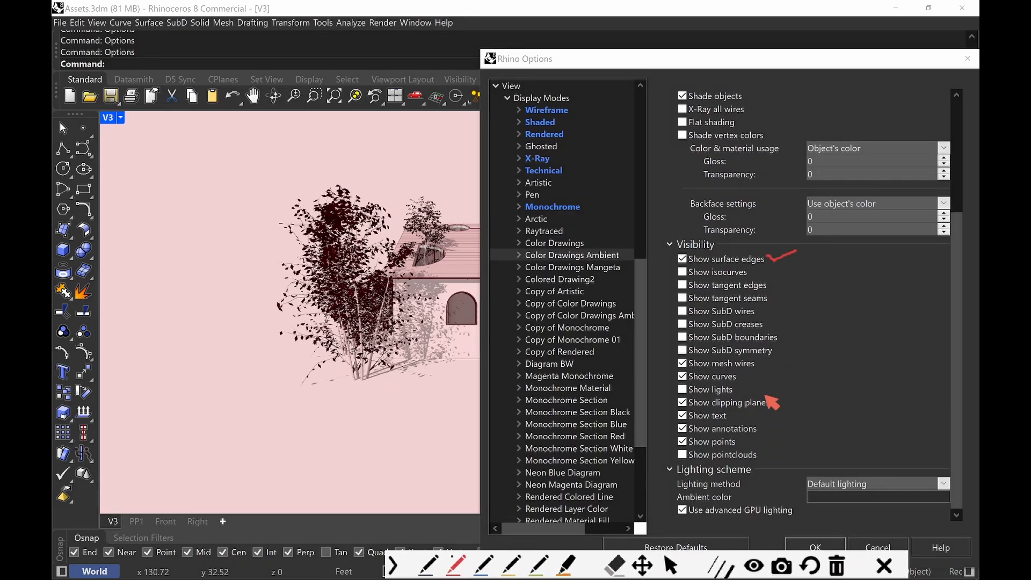
pyautogui.moveTo(767, 365)
pyautogui.mouseDown()
pyautogui.moveTo(710, 353)
pyautogui.moveTo(668, 374)
pyautogui.moveTo(764, 376)
pyautogui.moveTo(774, 365)
pyautogui.mouseUp()
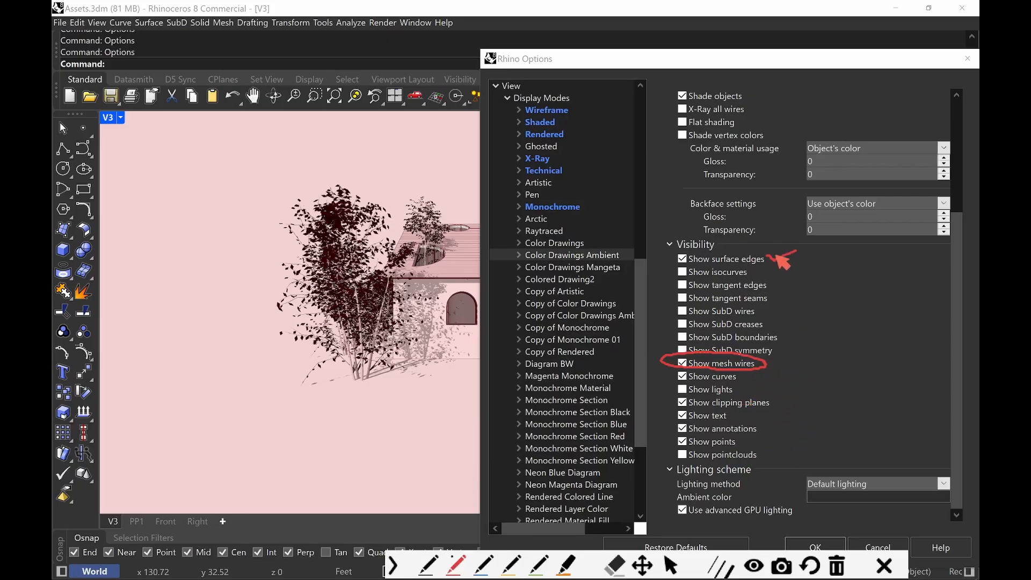
pyautogui.moveTo(805, 257)
pyautogui.mouseDown()
pyautogui.moveTo(726, 243)
pyautogui.moveTo(670, 265)
pyautogui.mouseUp()
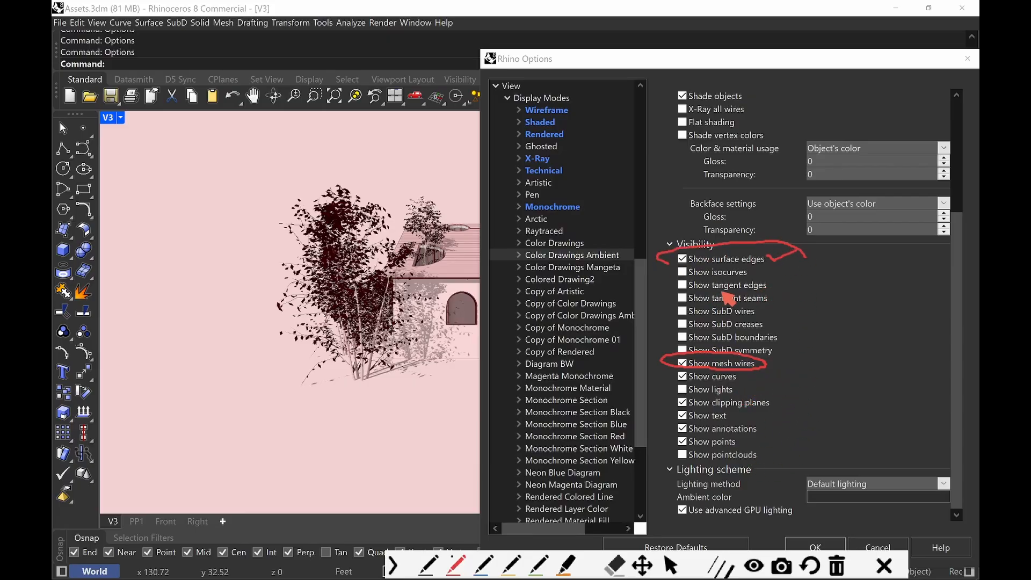
pyautogui.moveTo(800, 284)
pyautogui.mouseDown()
pyautogui.moveTo(674, 295)
pyautogui.moveTo(811, 290)
pyautogui.mouseUp()
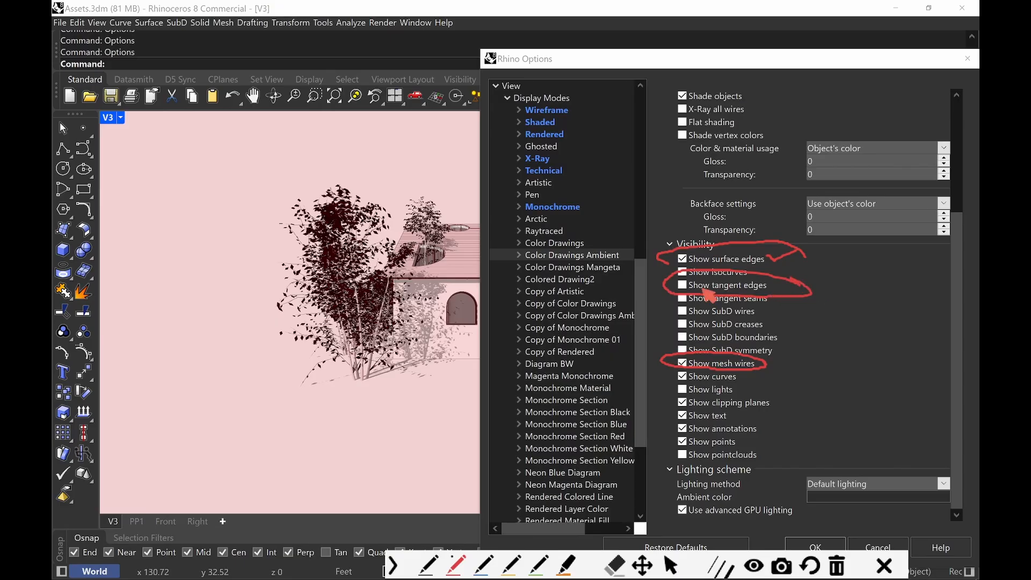
pyautogui.click(683, 285)
pyautogui.press('Escape')
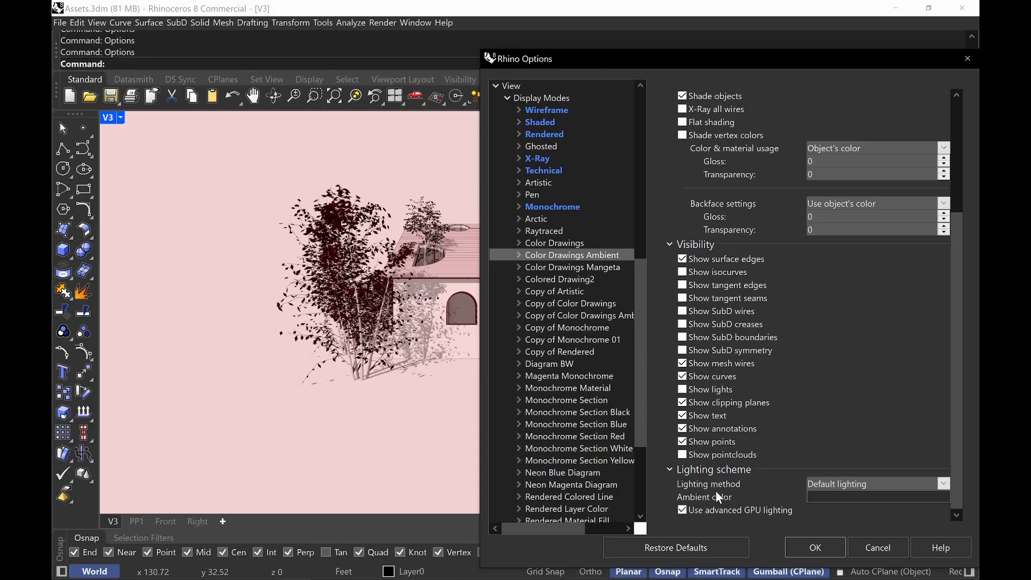
# Inspect the lighting method and ambient color of the lighting scheme, leaving the color picker without changing the color
pyautogui.click(944, 486)
pyautogui.click(942, 485)
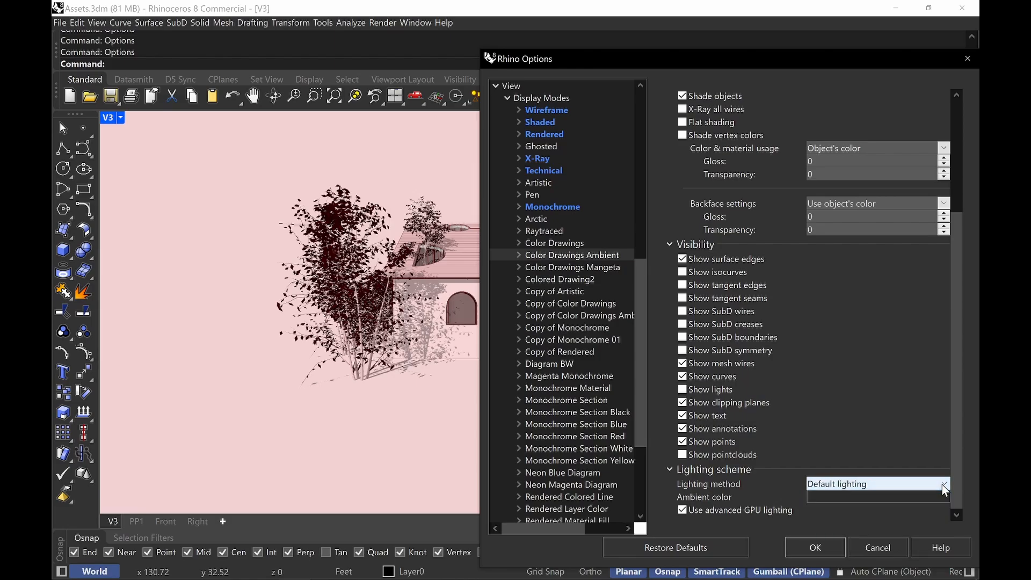
pyautogui.click(871, 499)
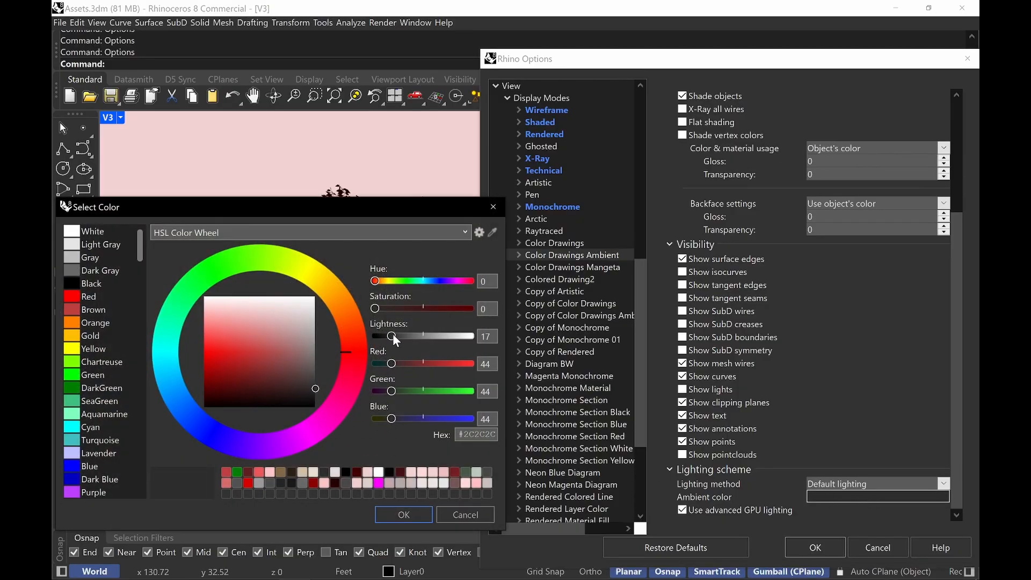
pyautogui.click(493, 206)
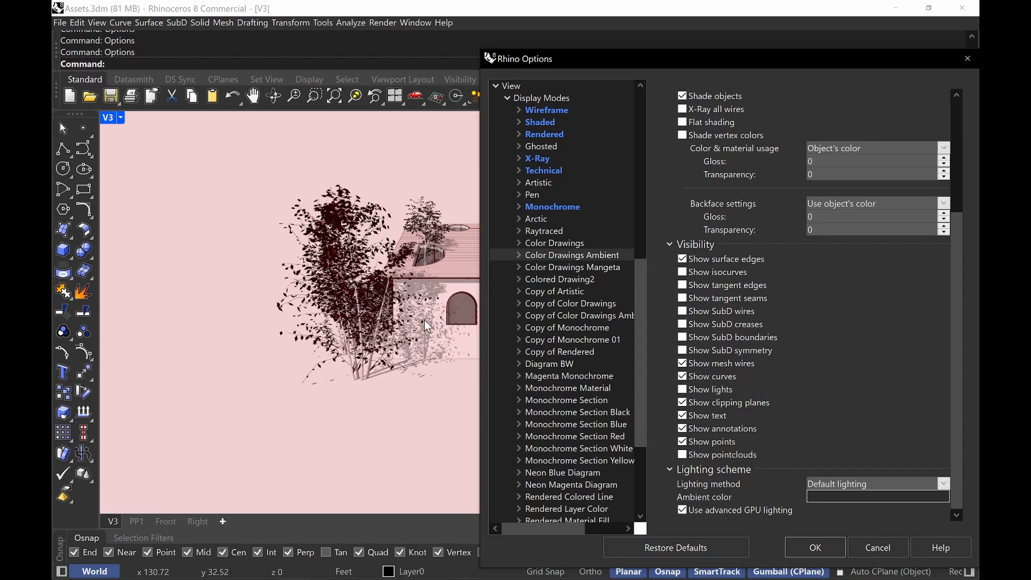
pyautogui.click(865, 497)
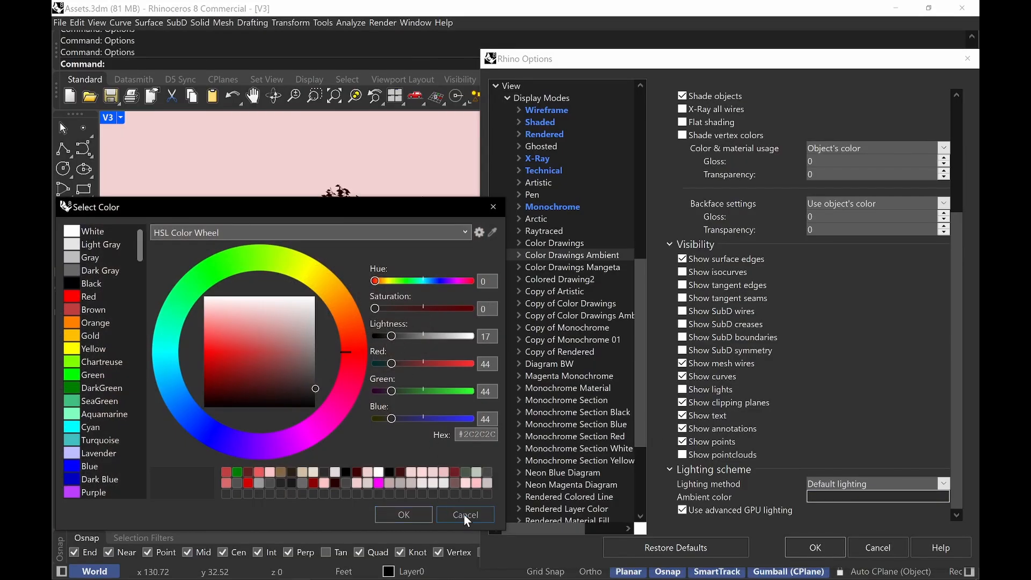
pyautogui.moveTo(402, 210); pyautogui.dragTo(505, 353)
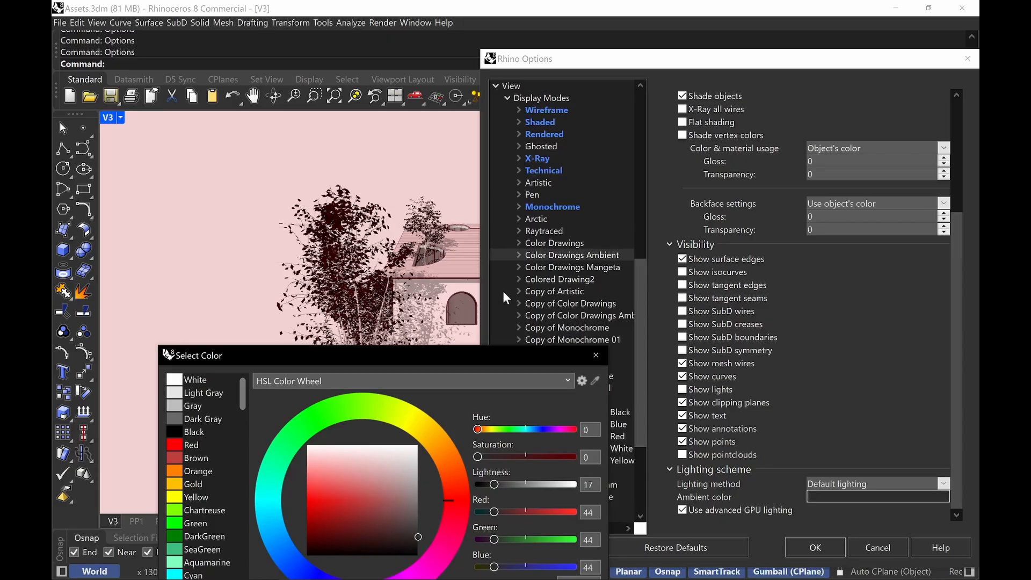
pyautogui.moveTo(503, 364); pyautogui.dragTo(559, 219)
pyautogui.click(651, 211)
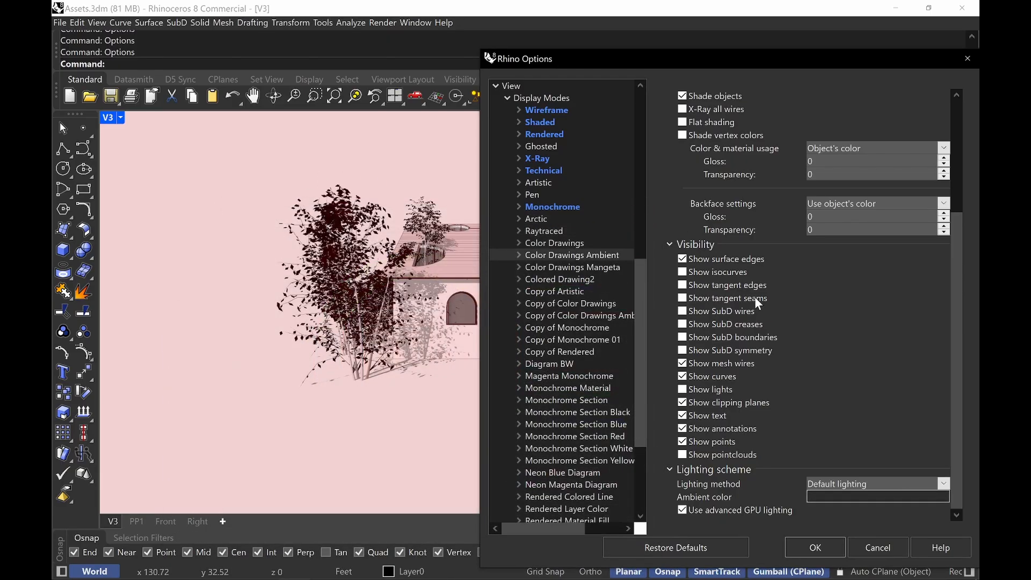
# Inspect the Curves settings of Color Drawings Ambient, including the curve color usage choices, and compare them with the layer colors
pyautogui.click(518, 255)
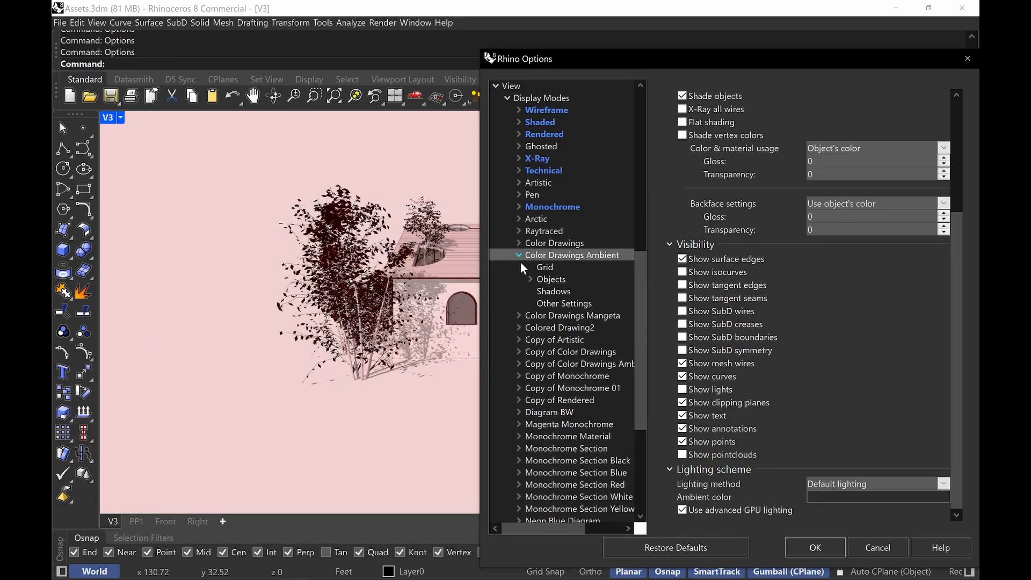
pyautogui.click(530, 280)
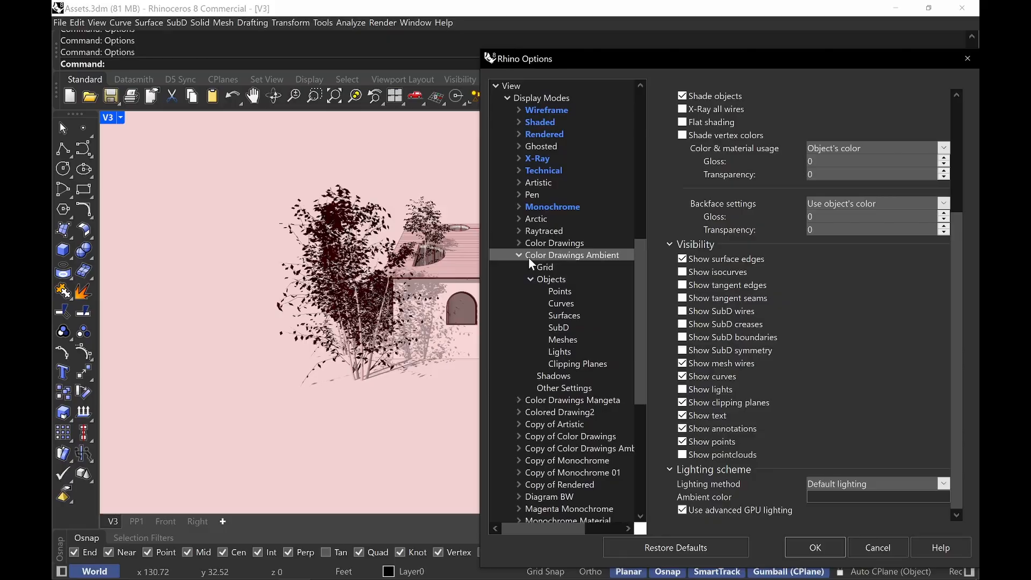
pyautogui.click(556, 279)
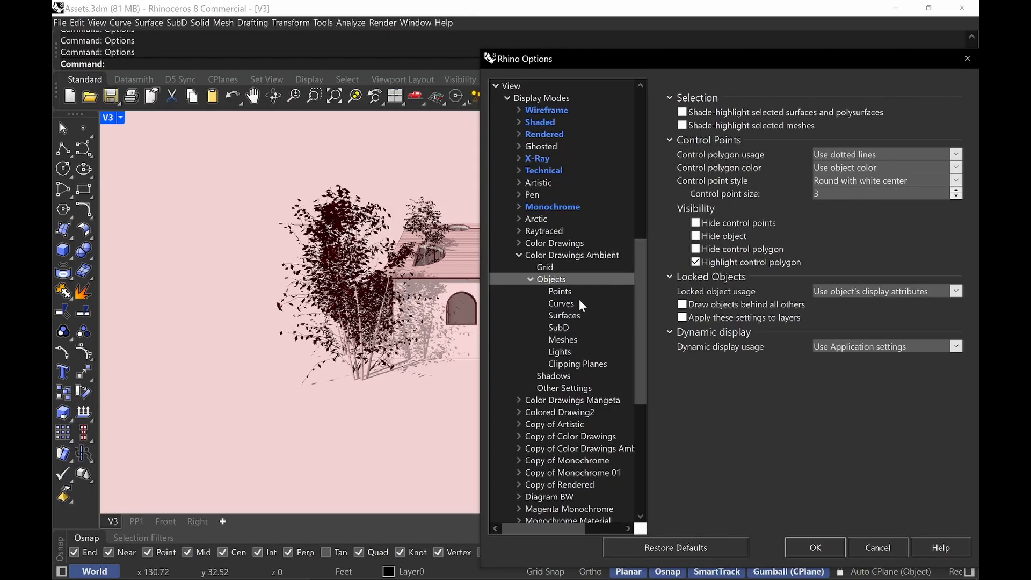
pyautogui.click(564, 304)
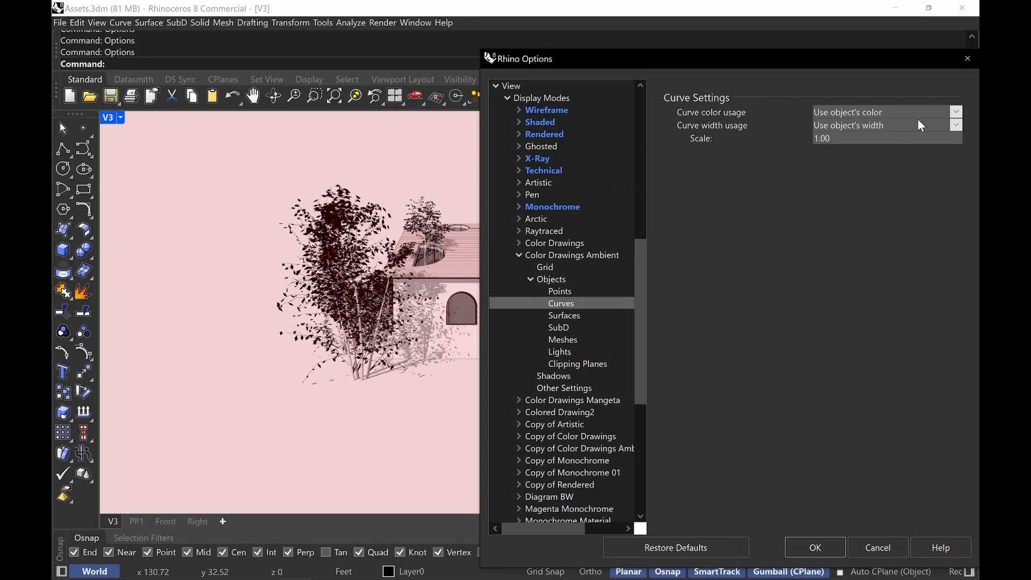
pyautogui.click(961, 112)
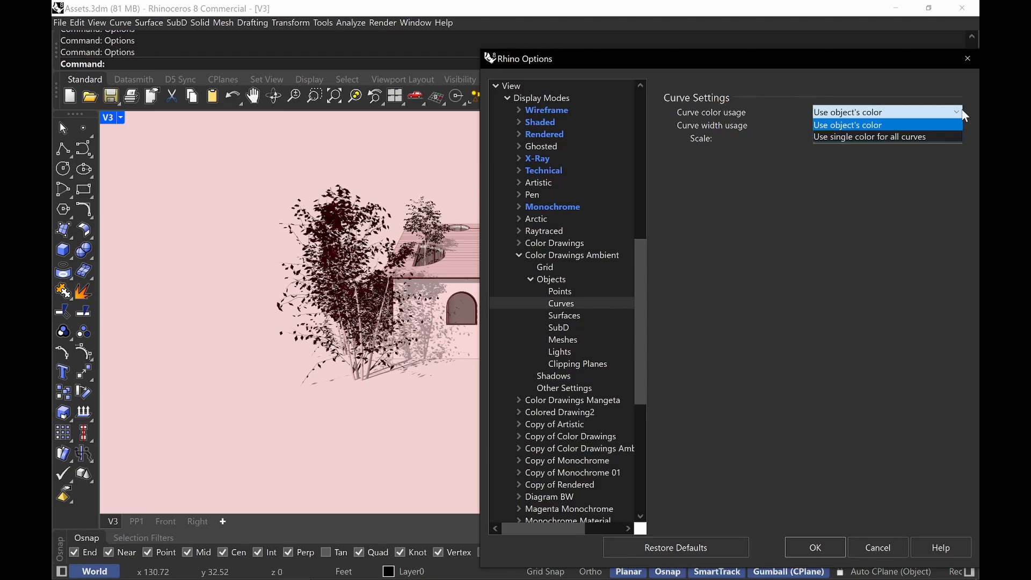
pyautogui.click(965, 116)
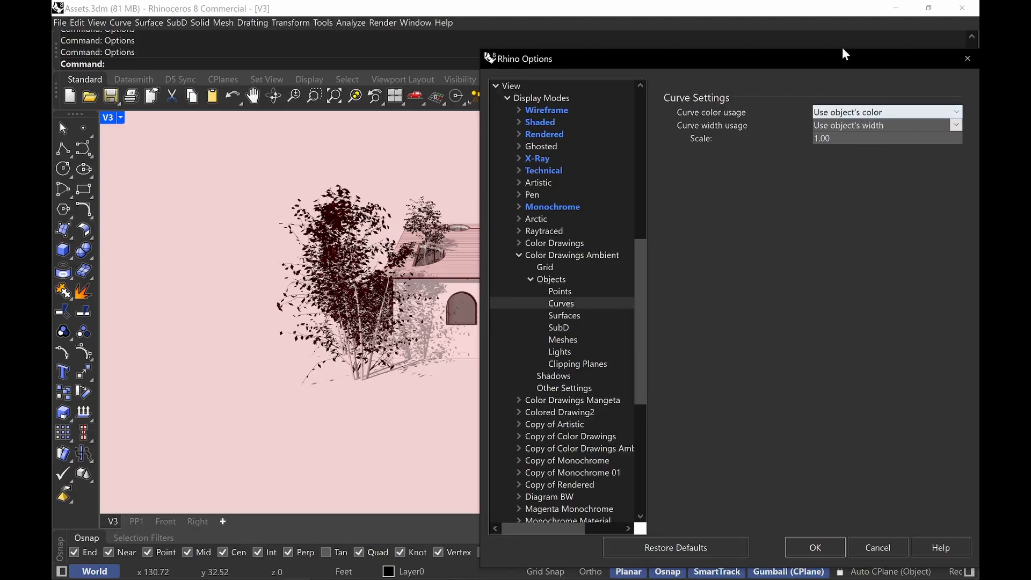
pyautogui.moveTo(895, 63); pyautogui.dragTo(566, 77)
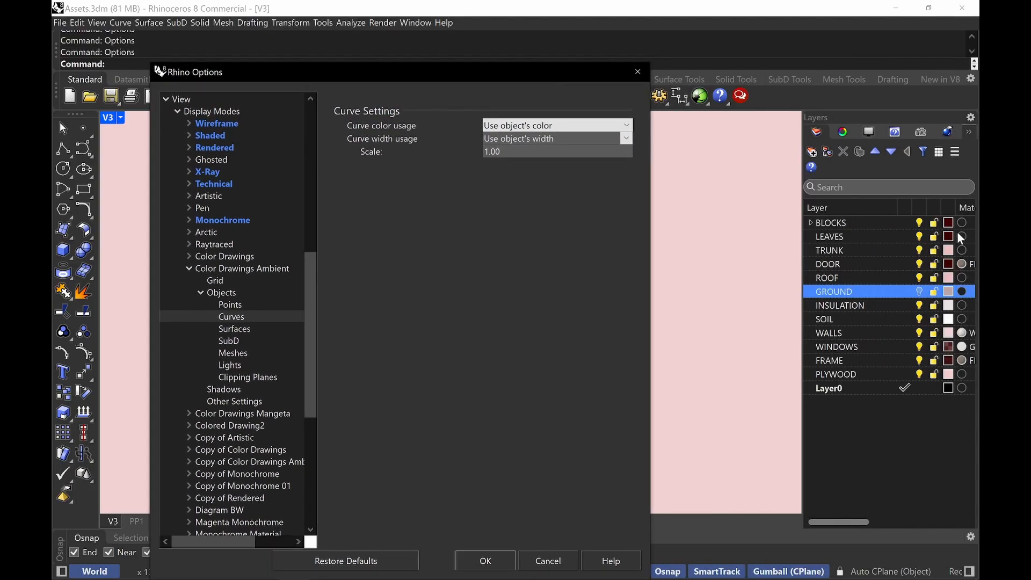
pyautogui.moveTo(444, 72); pyautogui.dragTo(827, 54)
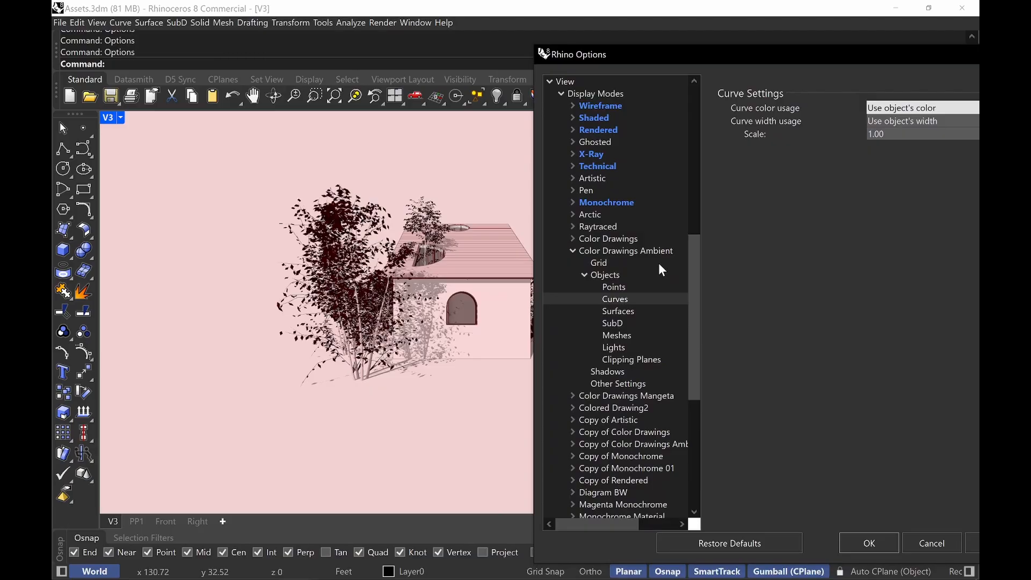
# Set the surface edge color usage of Color Drawings Ambient to Use object's color, moving the options window aside to check the model
pyautogui.click(629, 313)
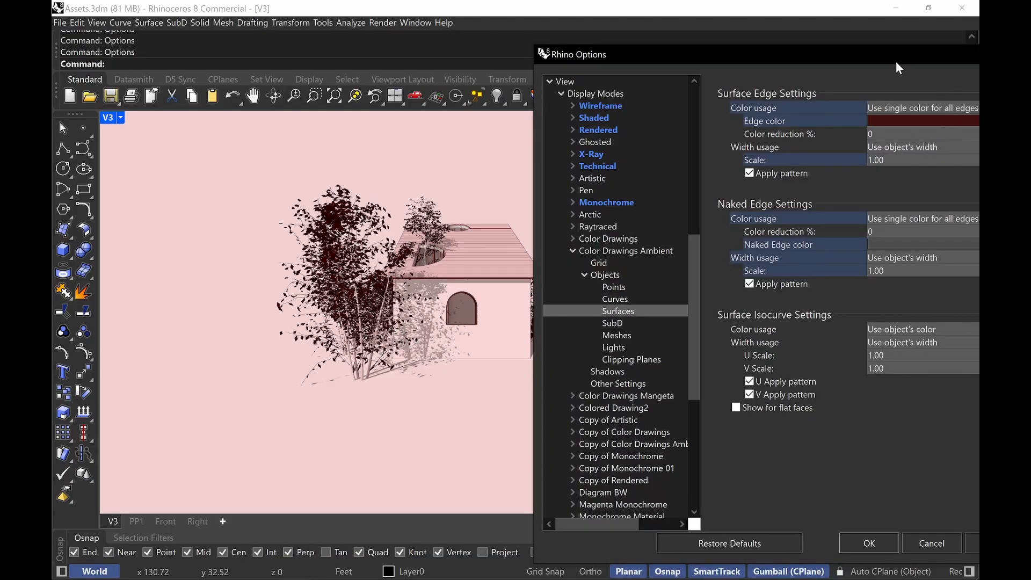
pyautogui.moveTo(896, 62); pyautogui.dragTo(823, 66)
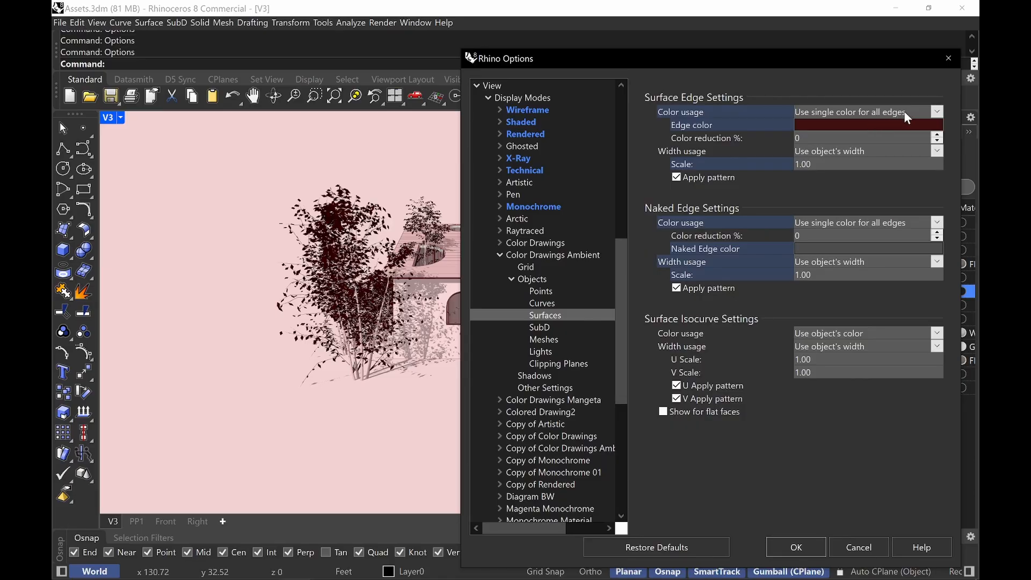
pyautogui.click(937, 111)
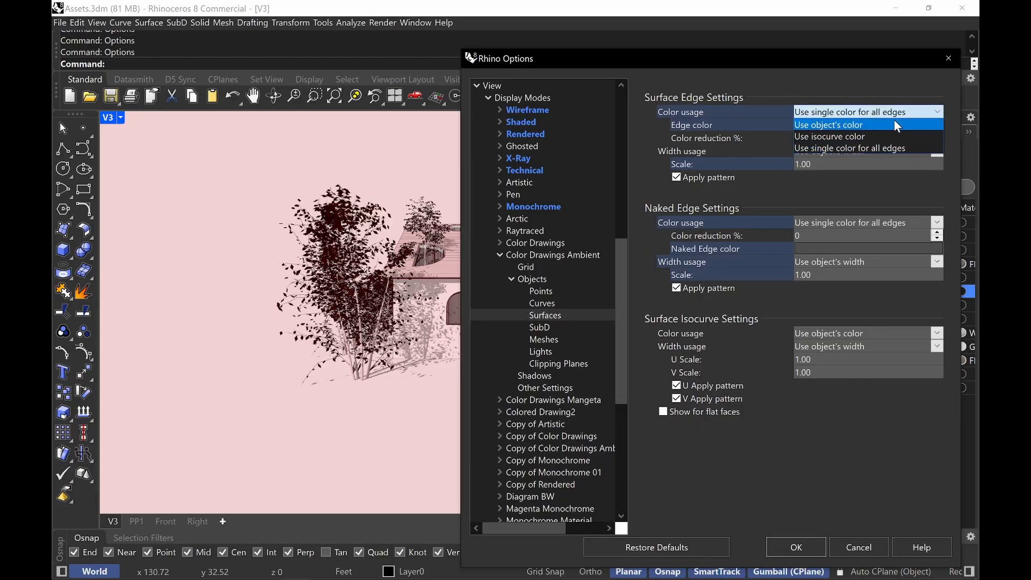
pyautogui.click(880, 126)
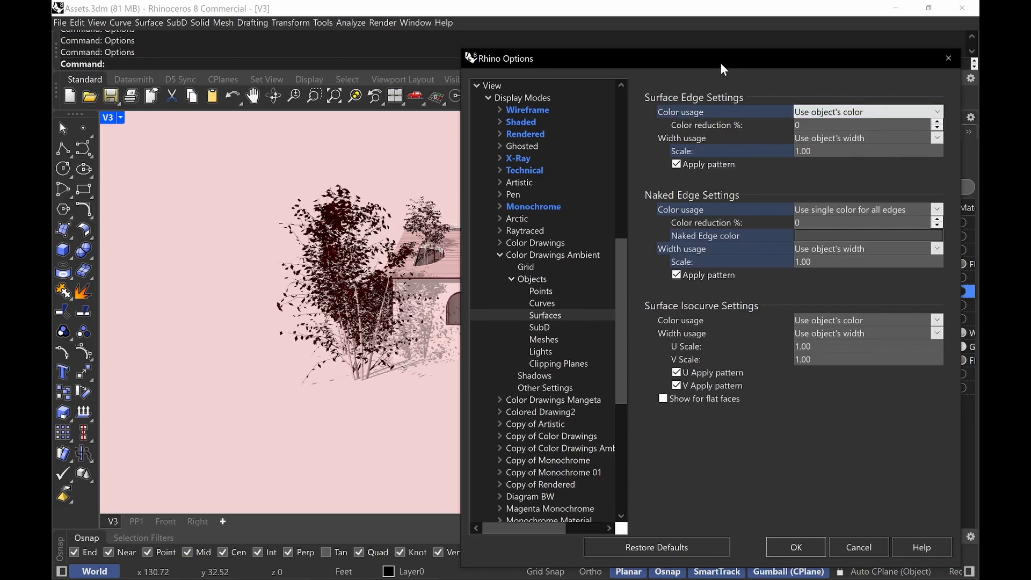
pyautogui.moveTo(723, 69); pyautogui.dragTo(730, 427)
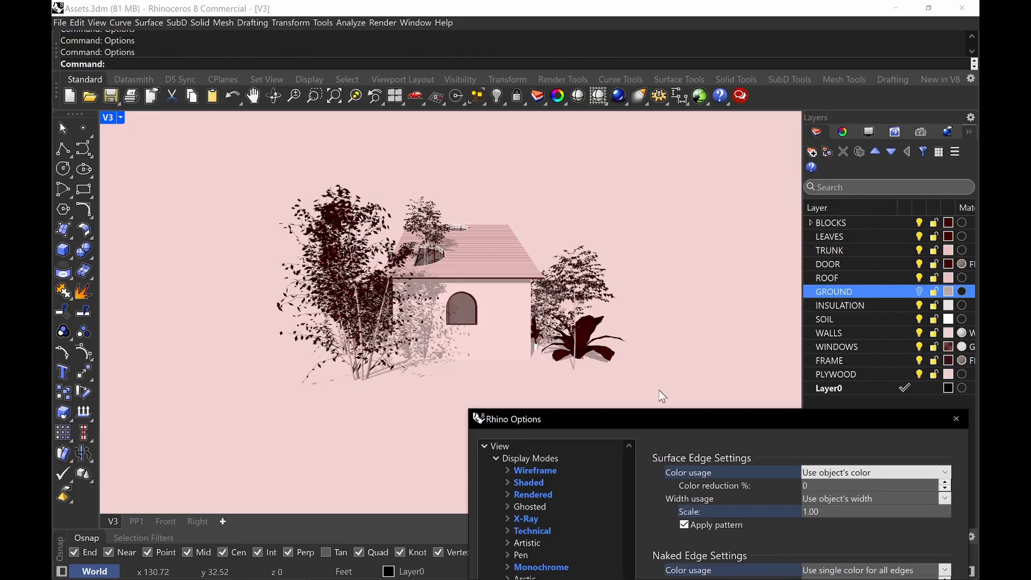
pyautogui.moveTo(684, 429); pyautogui.dragTo(695, 200)
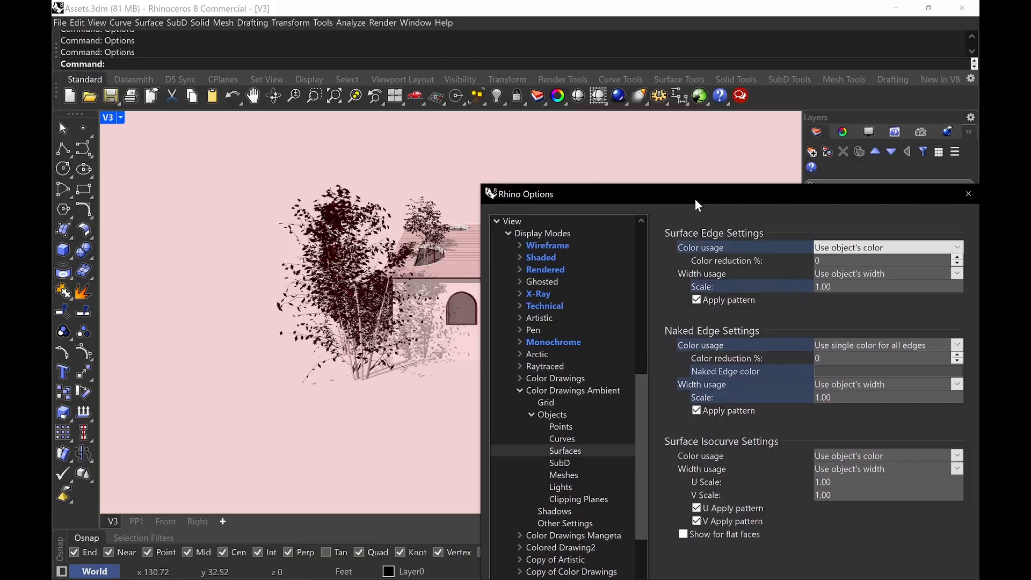
# Set the surface edge color usage of Color Drawings Ambient to Use single color for all edges and inspect the edge width usage
pyautogui.click(908, 246)
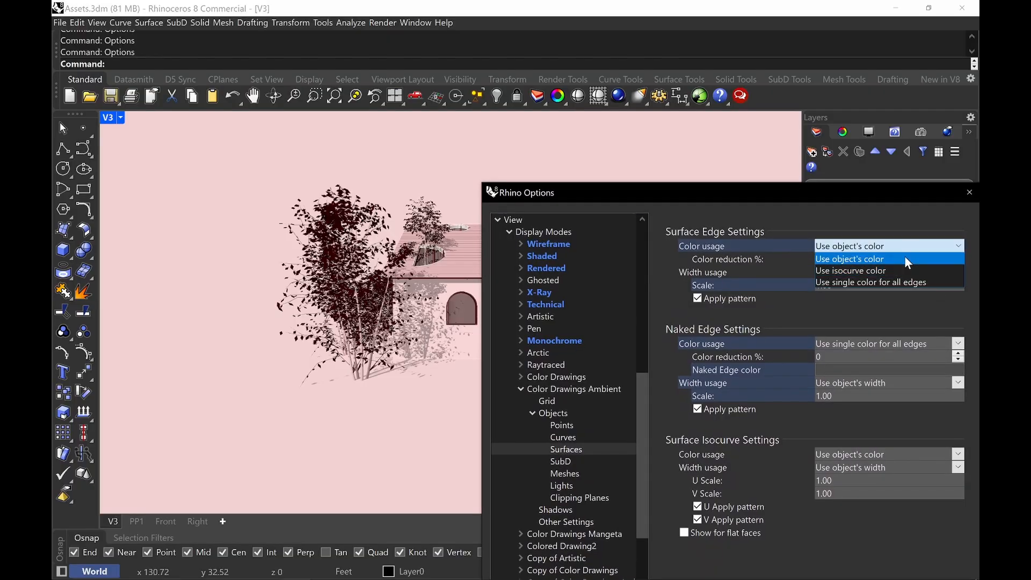
pyautogui.click(905, 283)
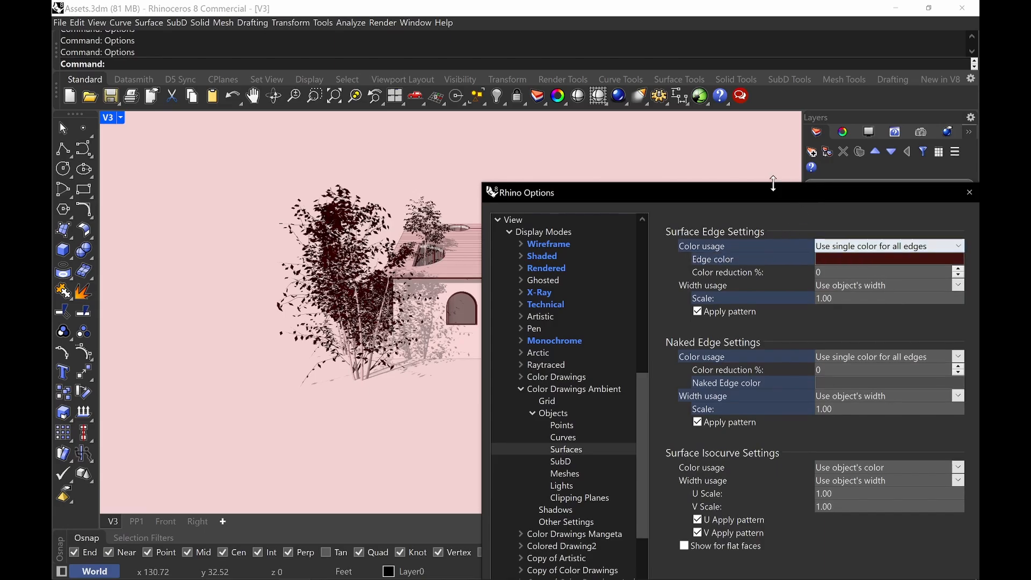
pyautogui.moveTo(773, 183); pyautogui.dragTo(804, 71)
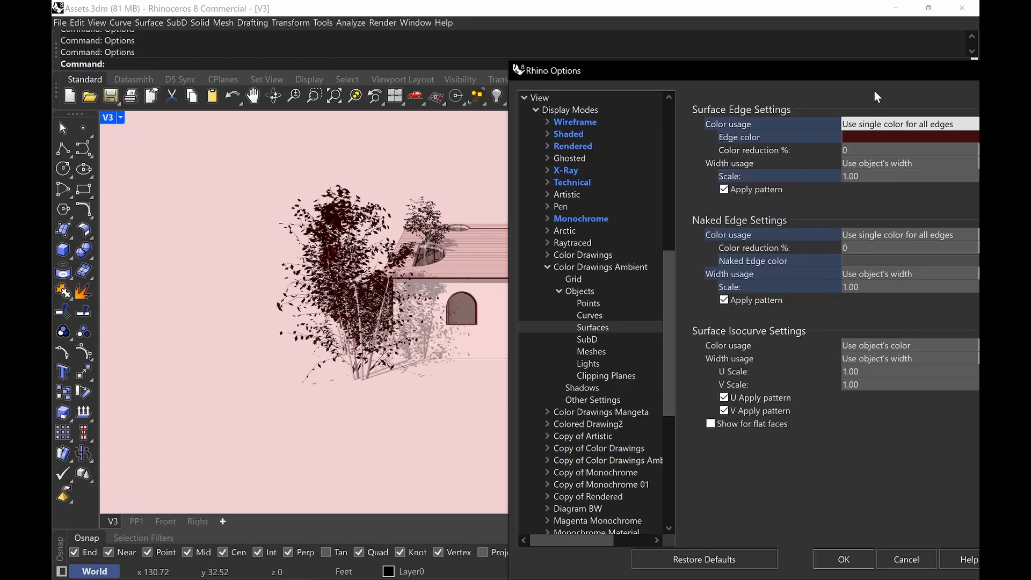
pyautogui.moveTo(879, 73); pyautogui.dragTo(830, 107)
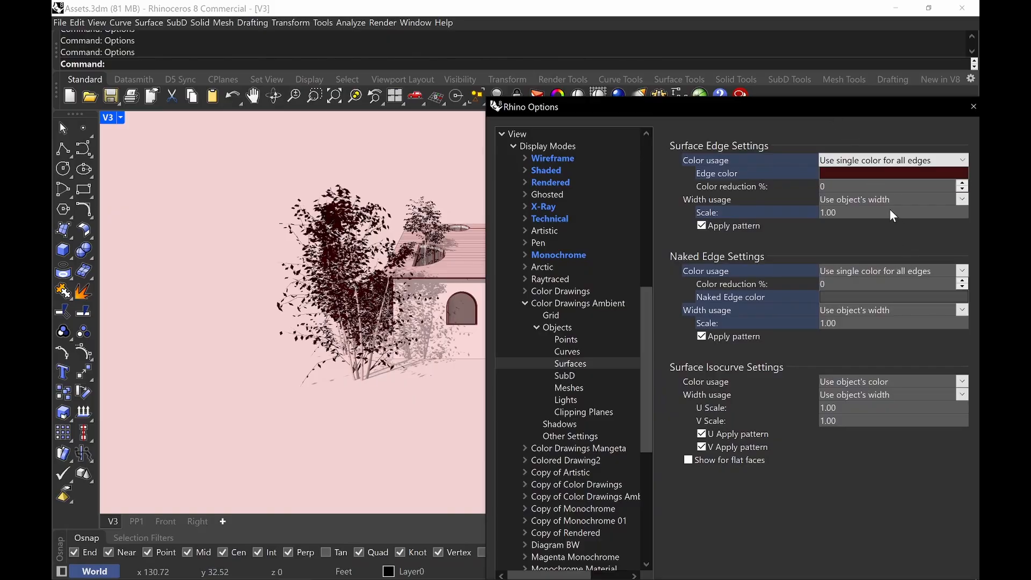
pyautogui.click(959, 204)
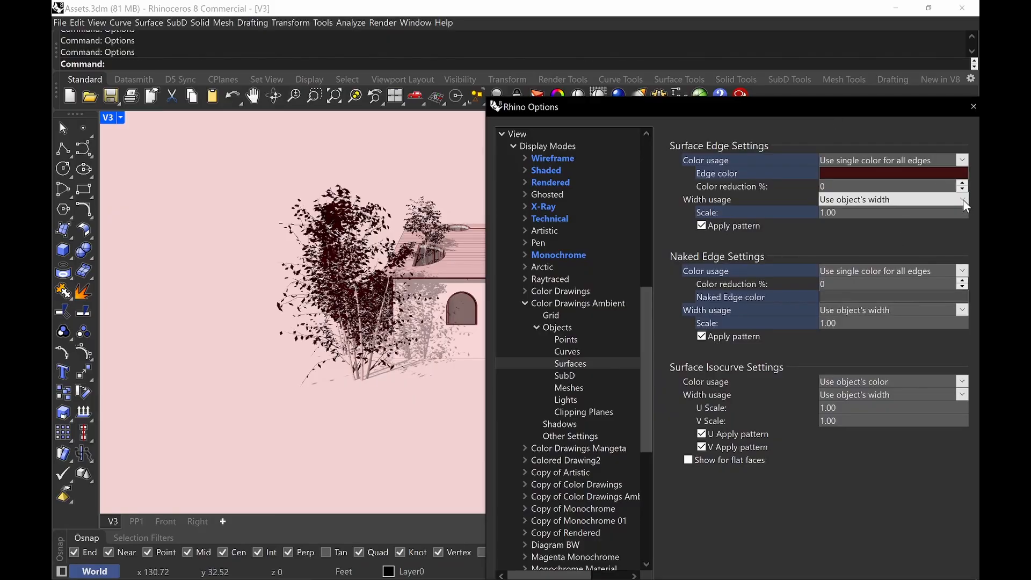
pyautogui.click(923, 240)
# Review the Meshes, Lights and Clipping Planes settings of Color Drawings Ambient
pyautogui.click(570, 389)
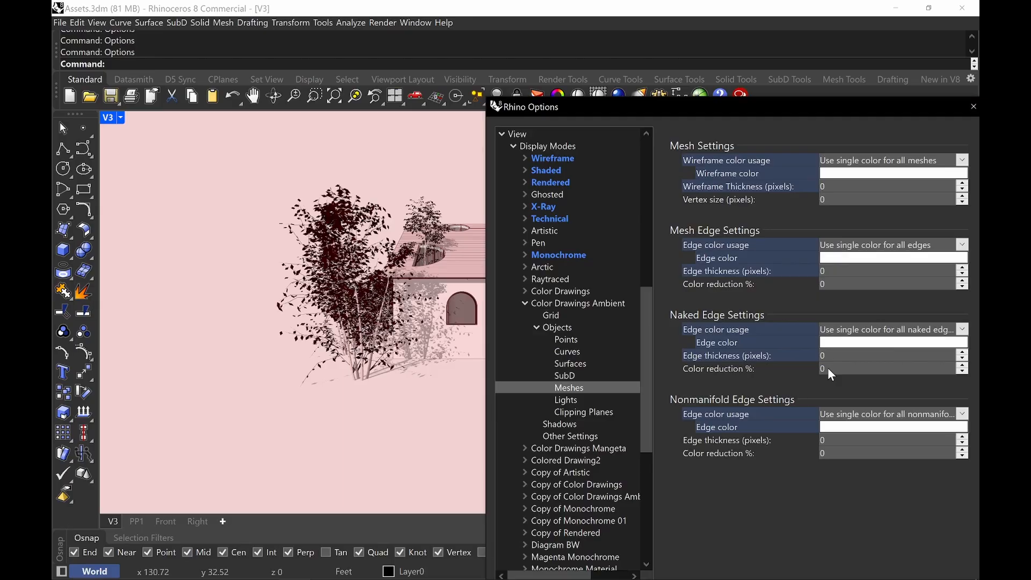
pyautogui.moveTo(765, 106); pyautogui.dragTo(768, 43)
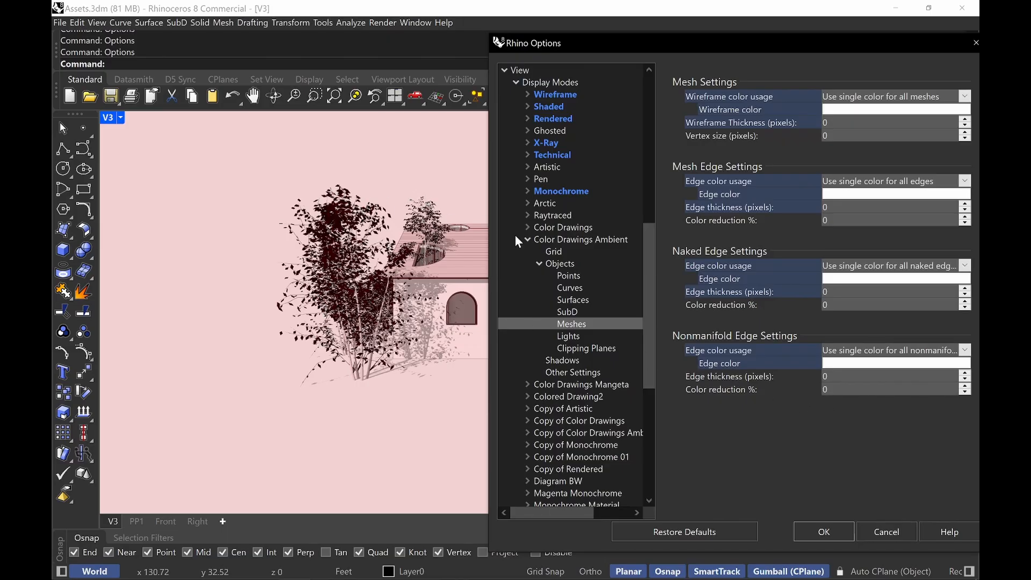
pyautogui.click(571, 337)
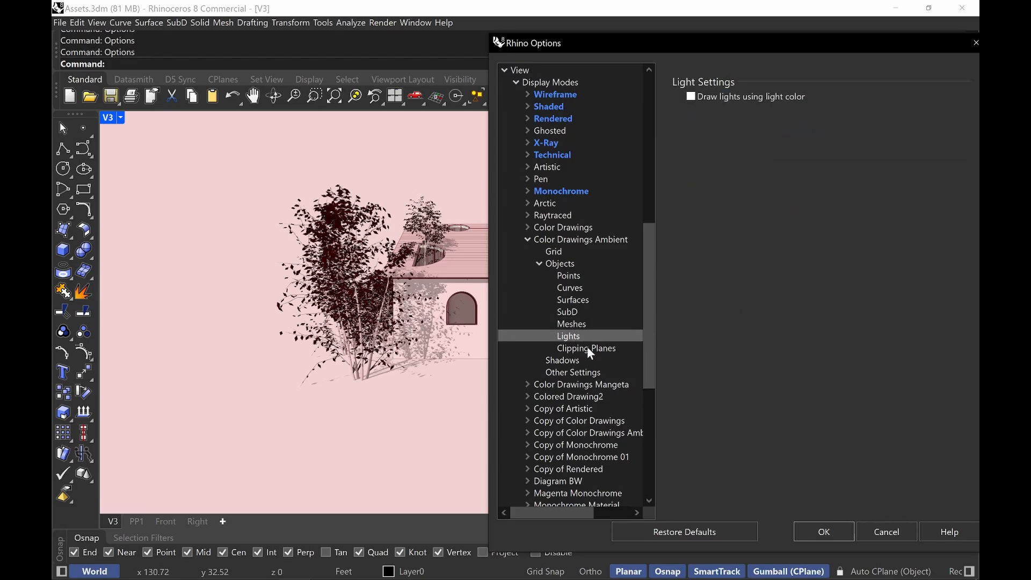
pyautogui.click(583, 351)
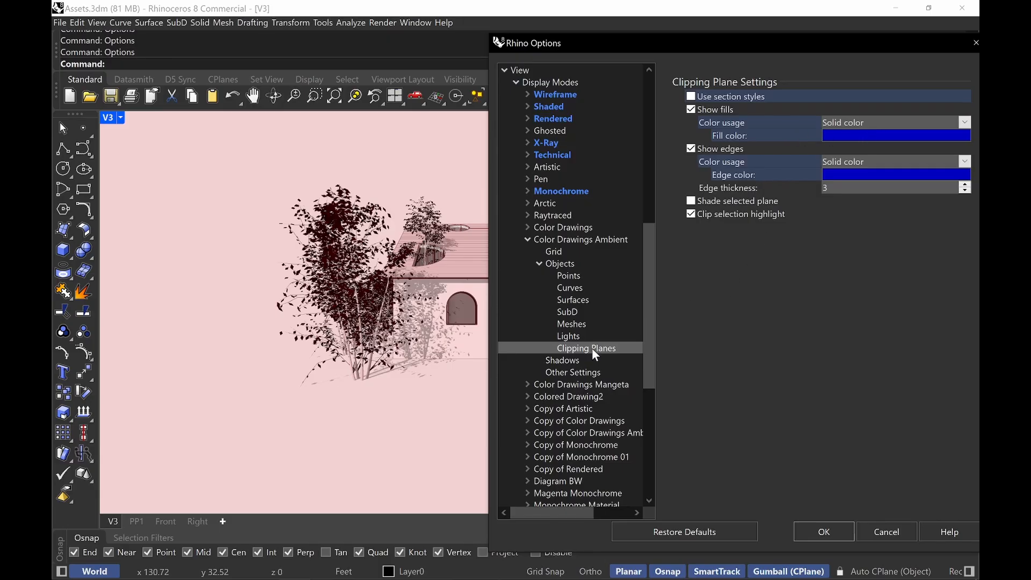
# Review all Shadows settings of Color Drawings Ambient, including shadow color and intensity, and close the options without applying changes
pyautogui.click(568, 362)
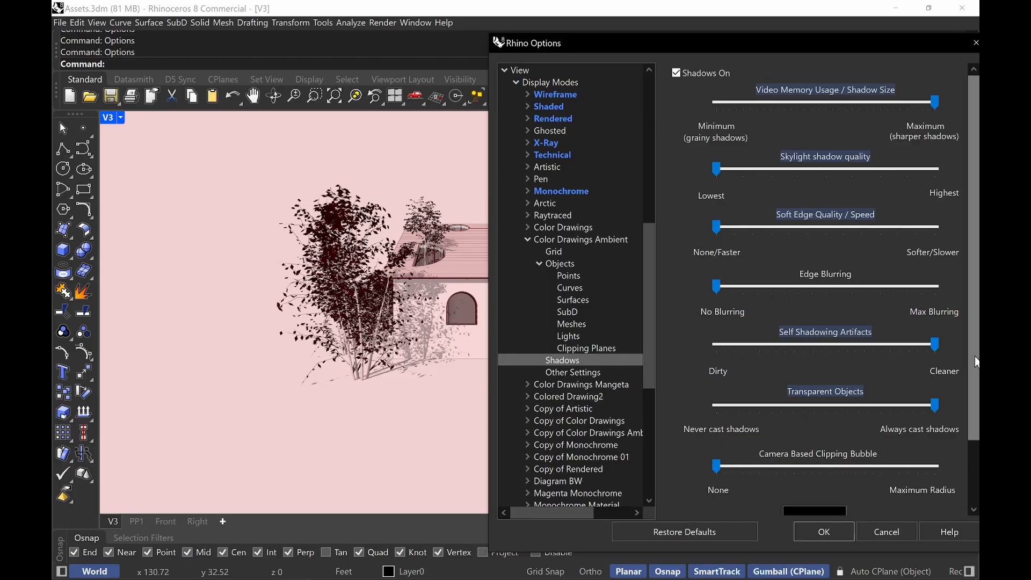
pyautogui.moveTo(975, 356); pyautogui.dragTo(975, 431)
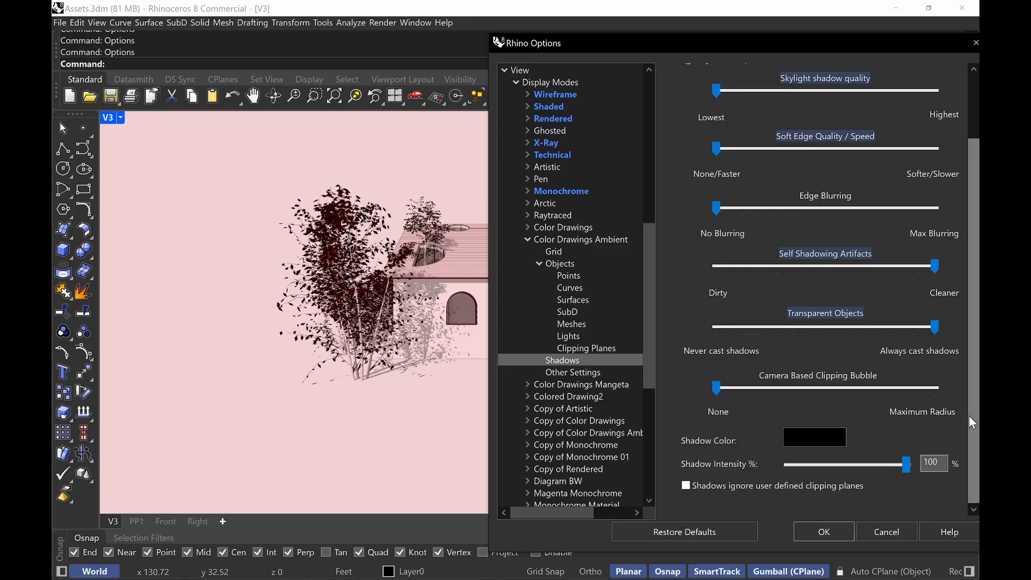
pyautogui.moveTo(969, 415); pyautogui.dragTo(976, 287)
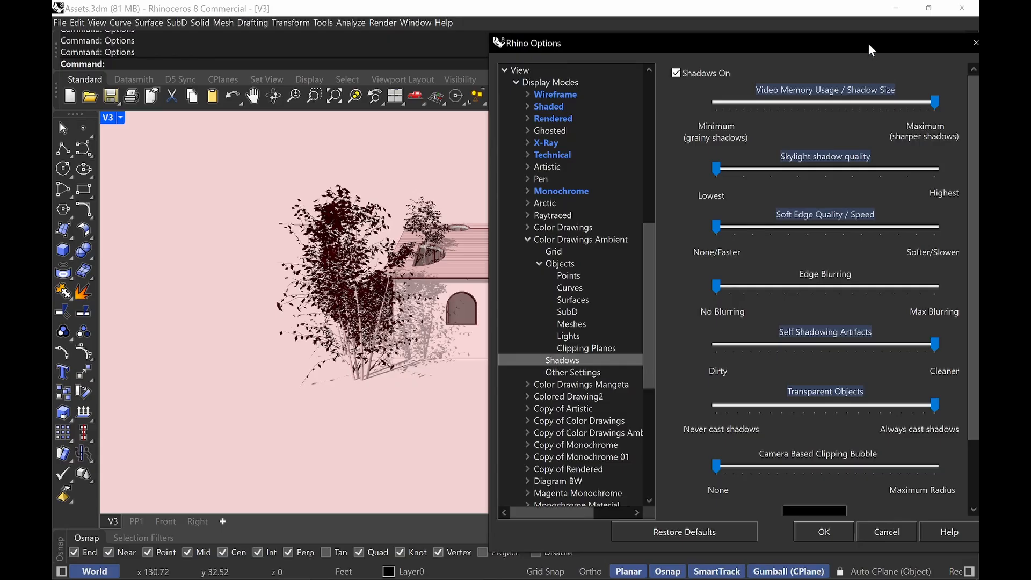
pyautogui.moveTo(868, 43); pyautogui.dragTo(827, 37)
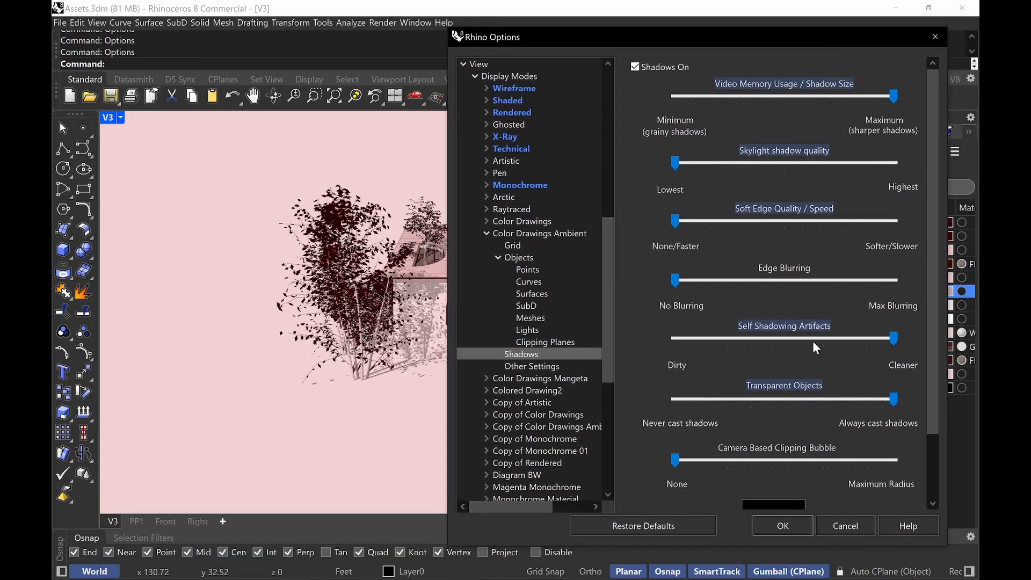
pyautogui.click(858, 532)
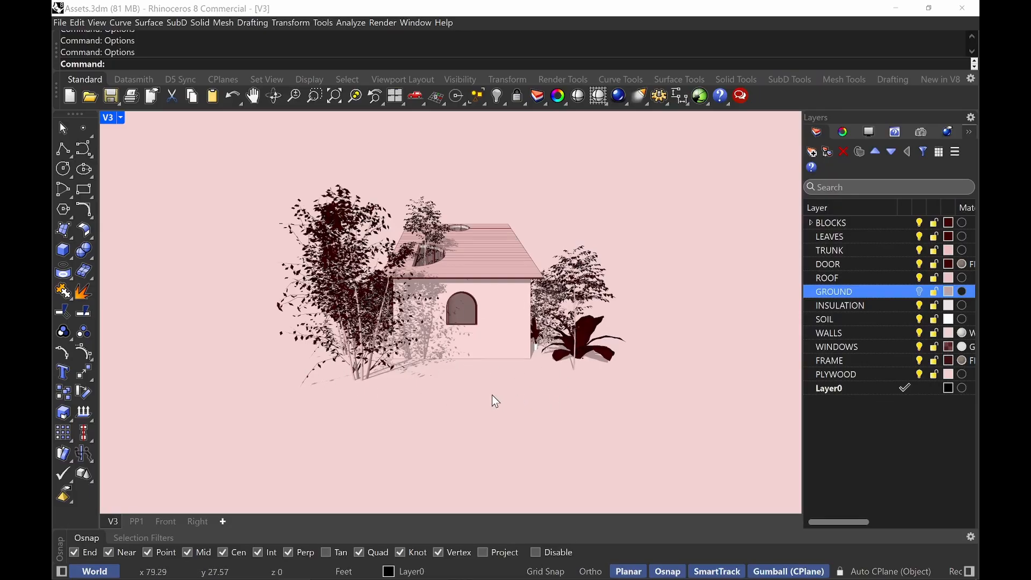
# Show the GROUND layer briefly and hide it again, and go over the BLOCKS, LEAVES and TRUNK layers
pyautogui.click(920, 293)
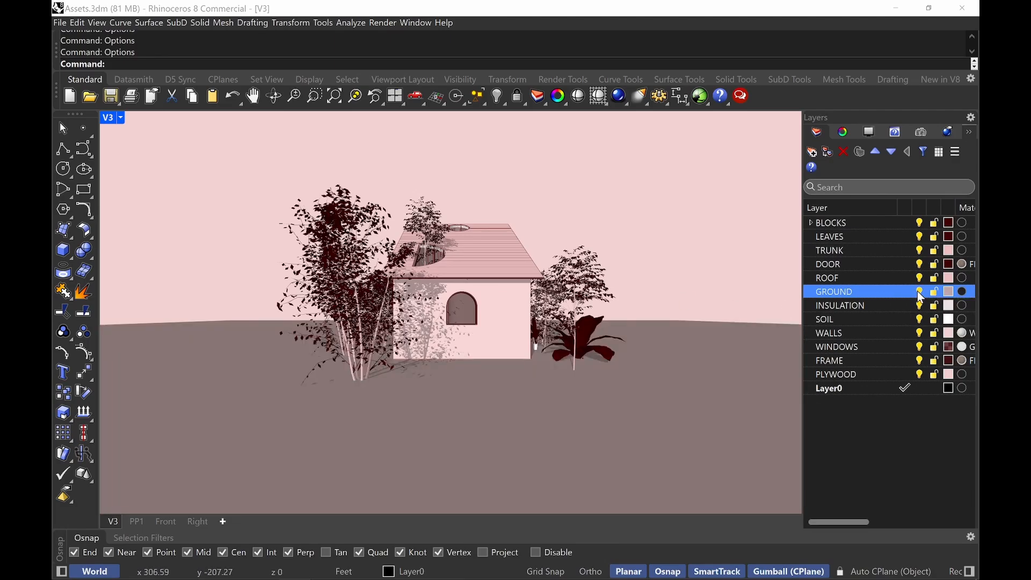
pyautogui.click(920, 293)
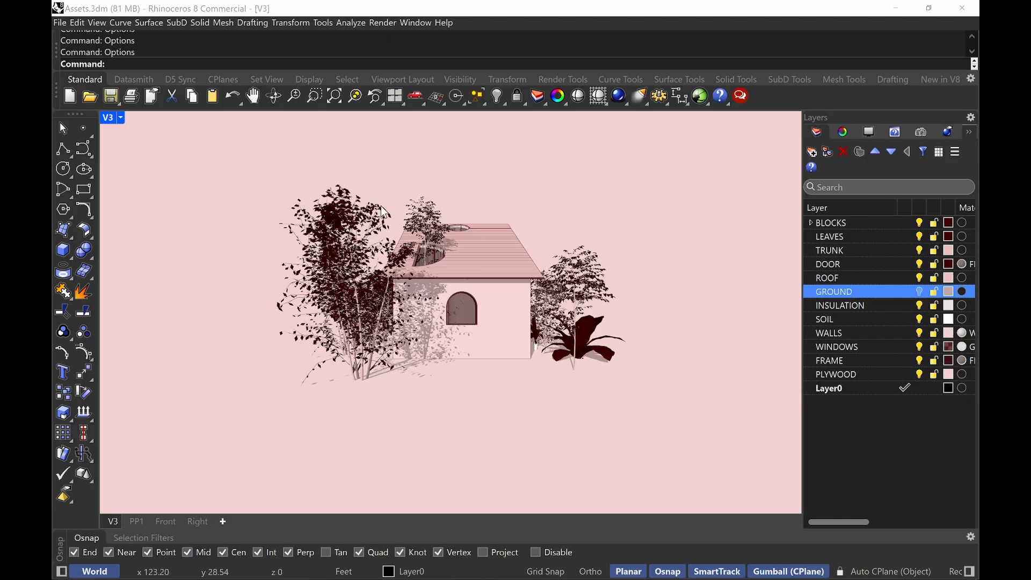
pyautogui.click(852, 247)
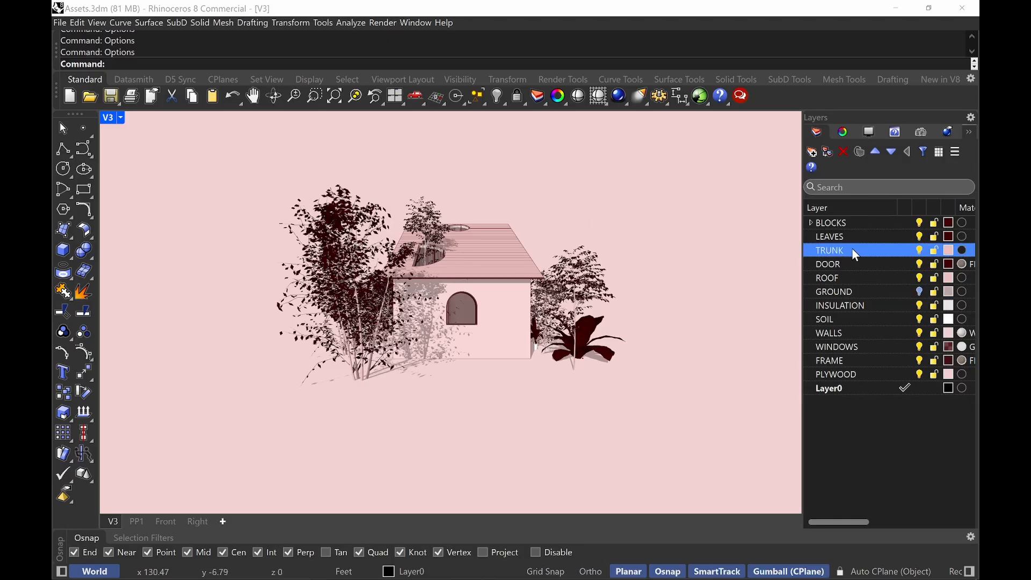
pyautogui.click(878, 237)
pyautogui.click(839, 249)
pyautogui.click(833, 226)
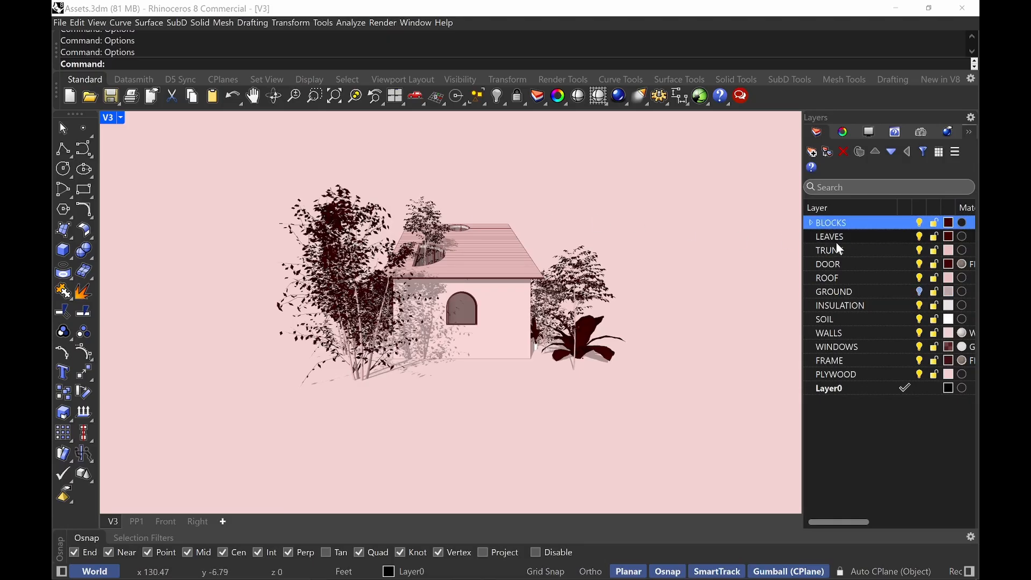
pyautogui.click(836, 240)
pyautogui.click(836, 250)
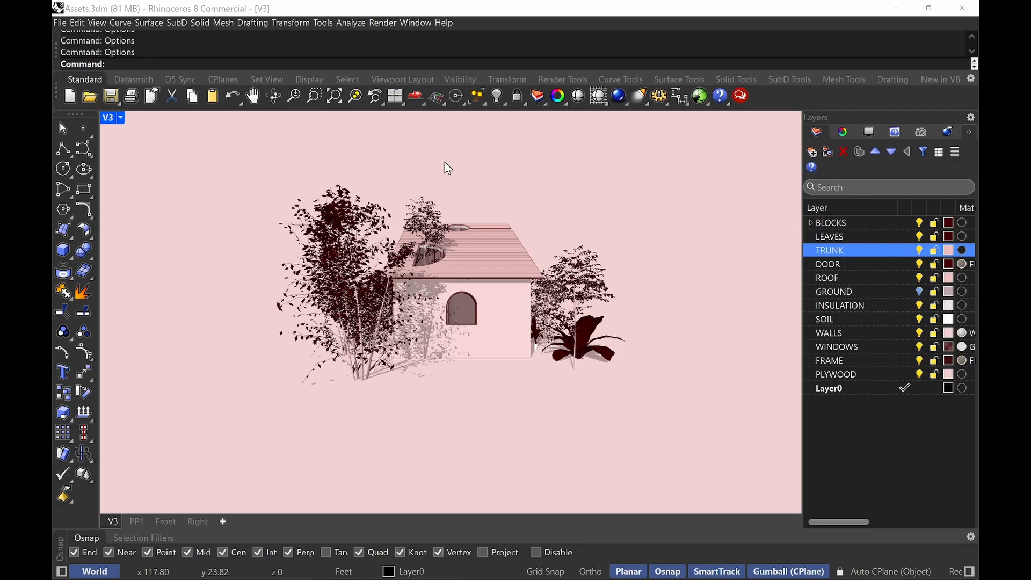
# Recall the saved views V1 and V1a to check how the tree trunks look in each
pyautogui.write('V1')
pyautogui.press('Return')
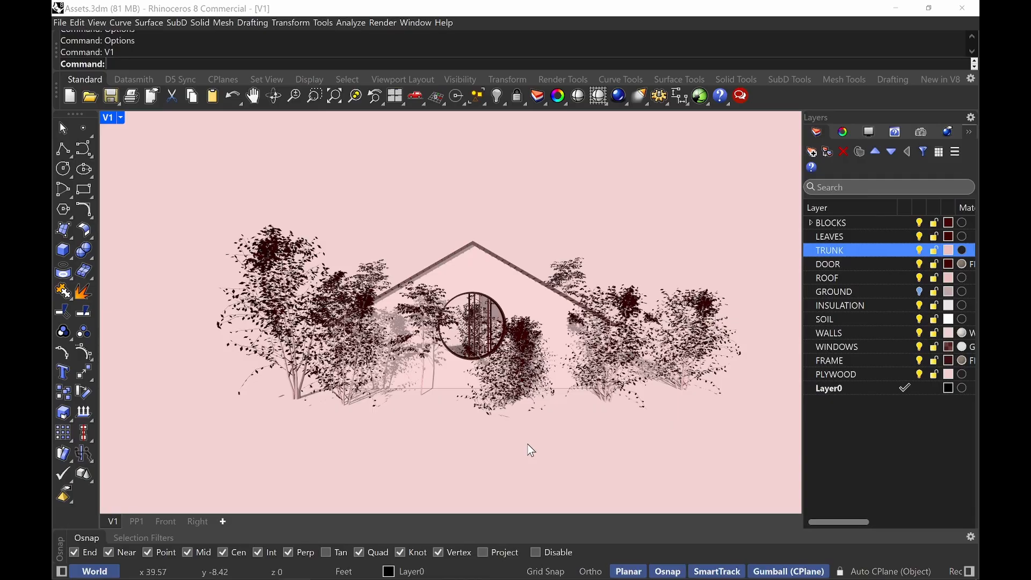
pyautogui.write('V1a')
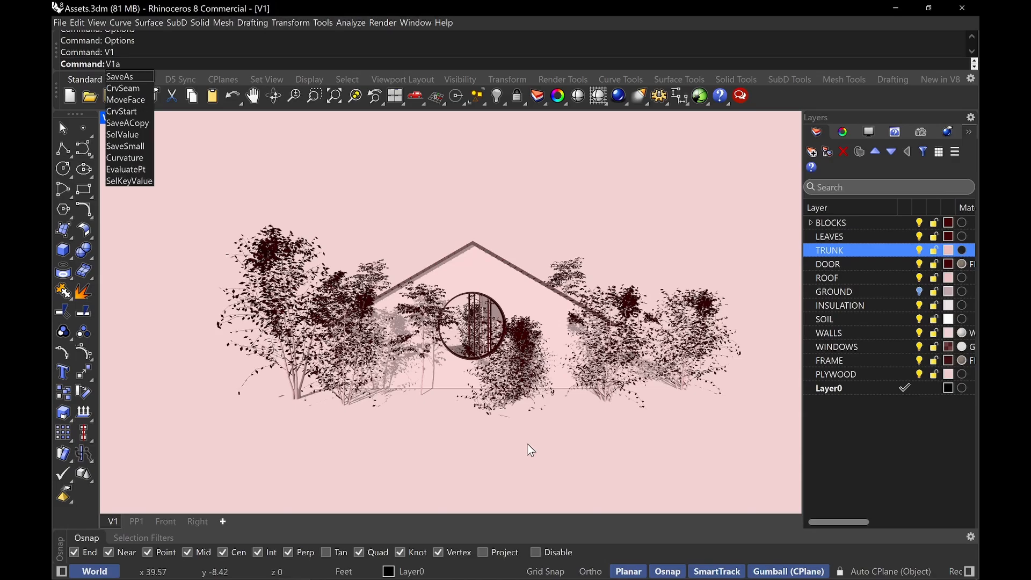
pyautogui.press('Return')
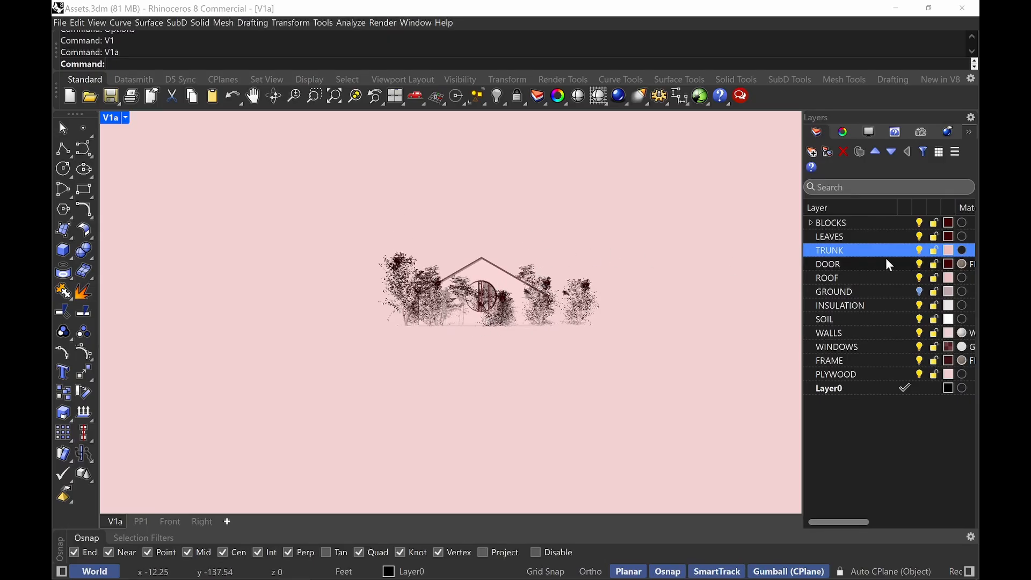
# Copy the TRUNK layer's hex color code, and change the layer color to the dark red swatch #5F1F1F
pyautogui.click(948, 251)
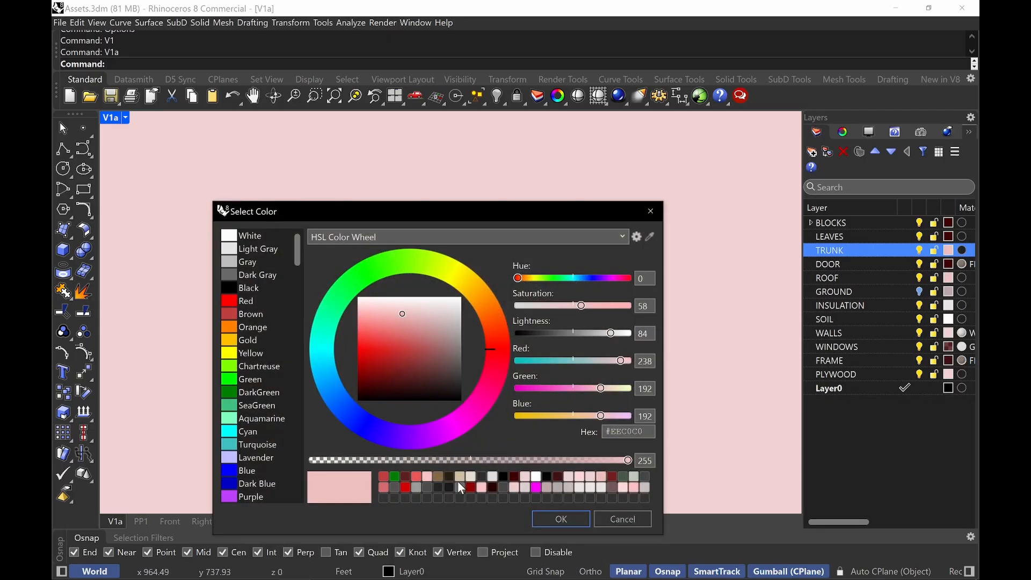
pyautogui.click(640, 431)
pyautogui.hotkey('ctrl', 'c')
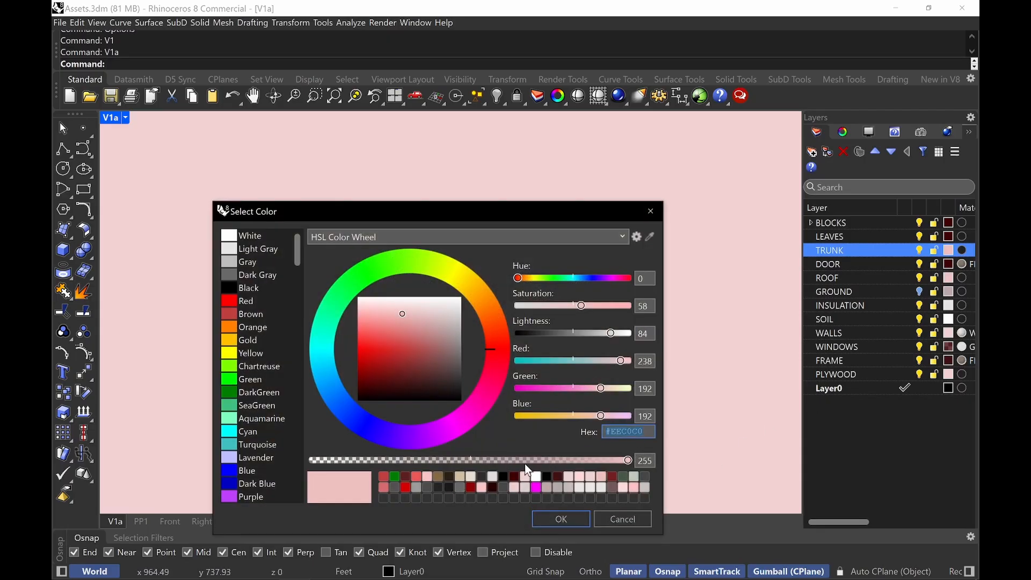
pyautogui.click(406, 476)
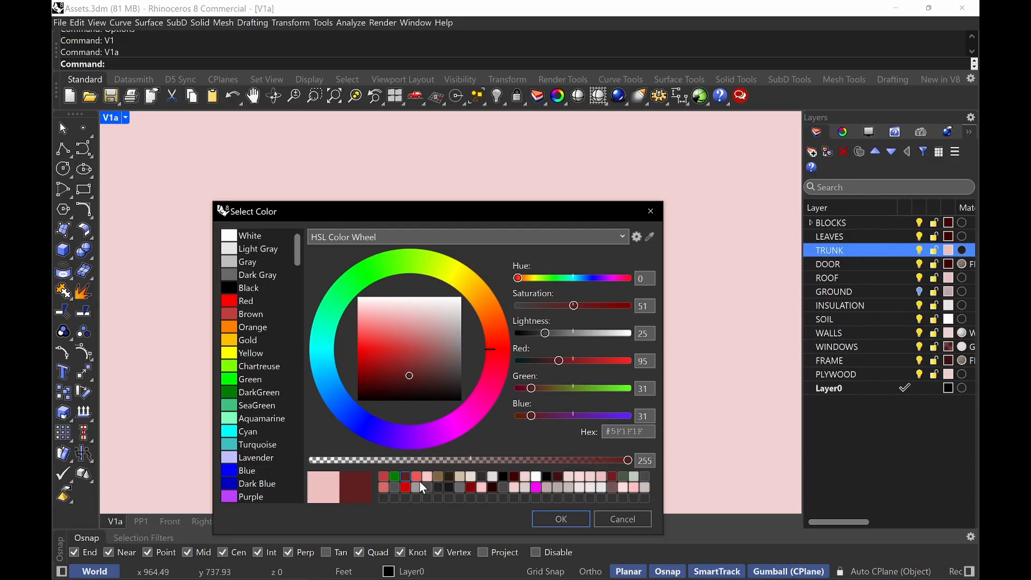
pyautogui.click(555, 520)
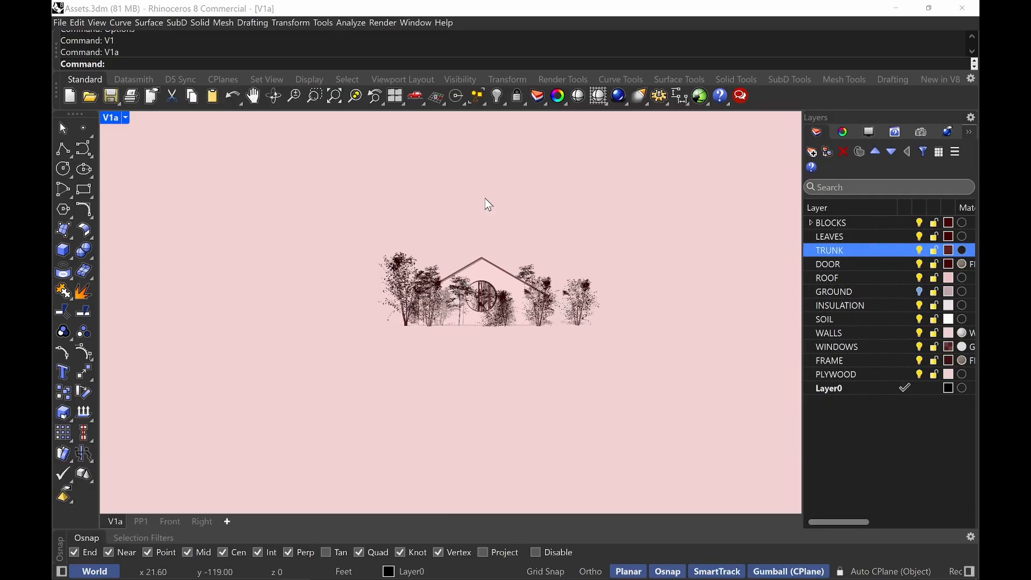
# Check the recolored trunks in view V2, try to recall V2a, view the house from farther away, and recall V3a
pyautogui.write('V2')
pyautogui.press('Return')
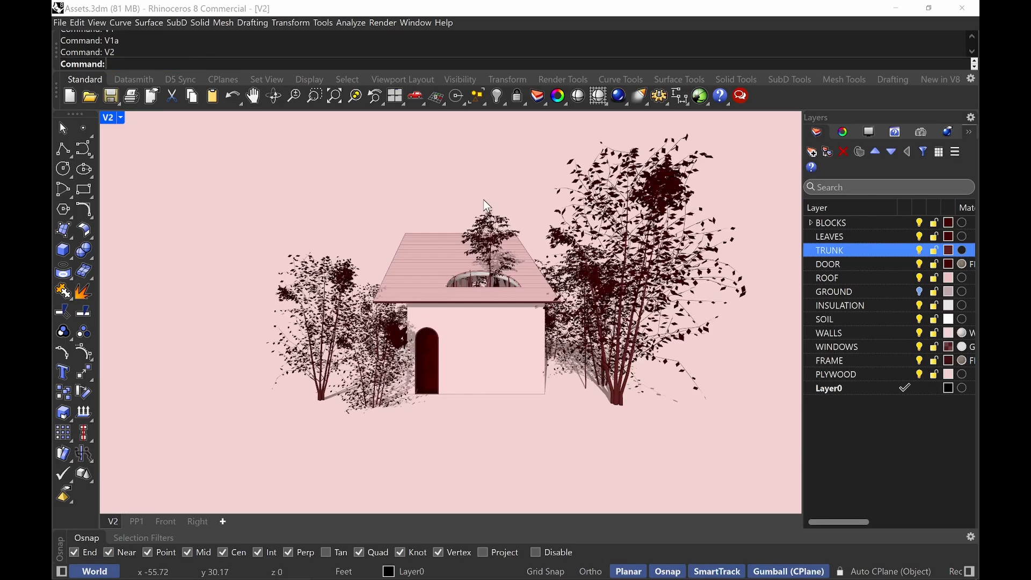
pyautogui.write('V2a')
pyautogui.press('Return')
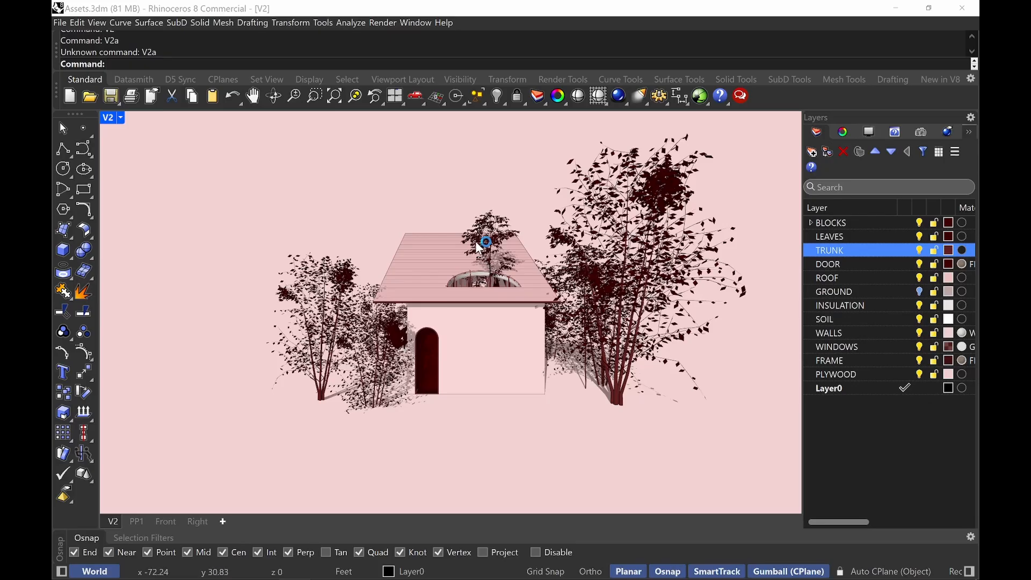
pyautogui.scroll(-2, 481, 249)
pyautogui.scroll(-2, 481, 250)
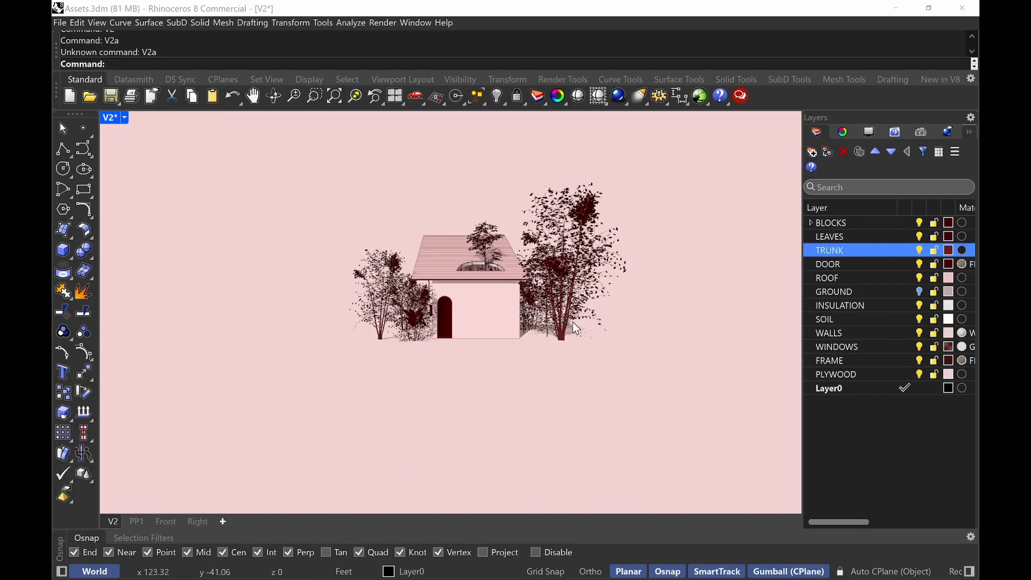
pyautogui.write('V3a')
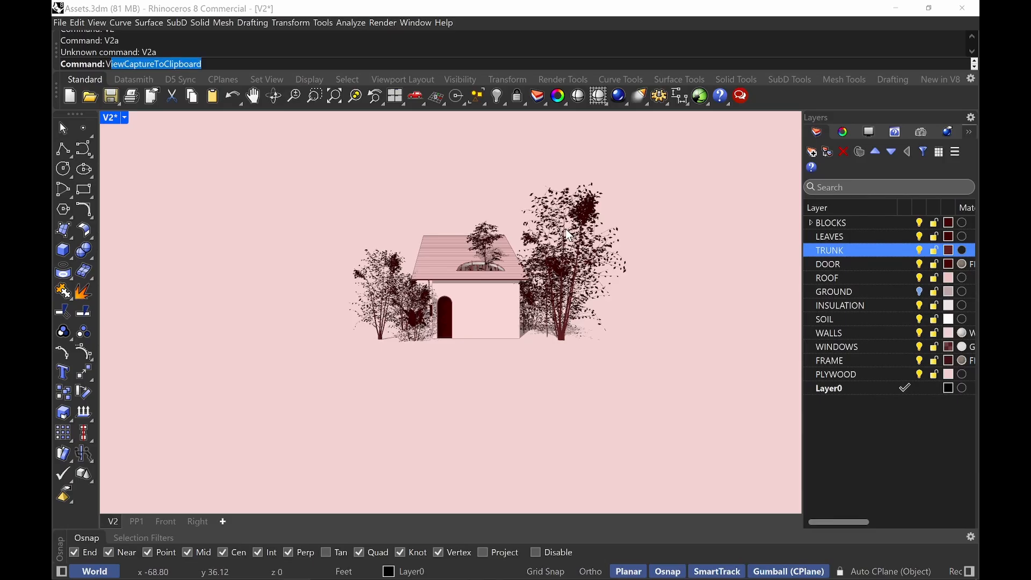
pyautogui.press('Return')
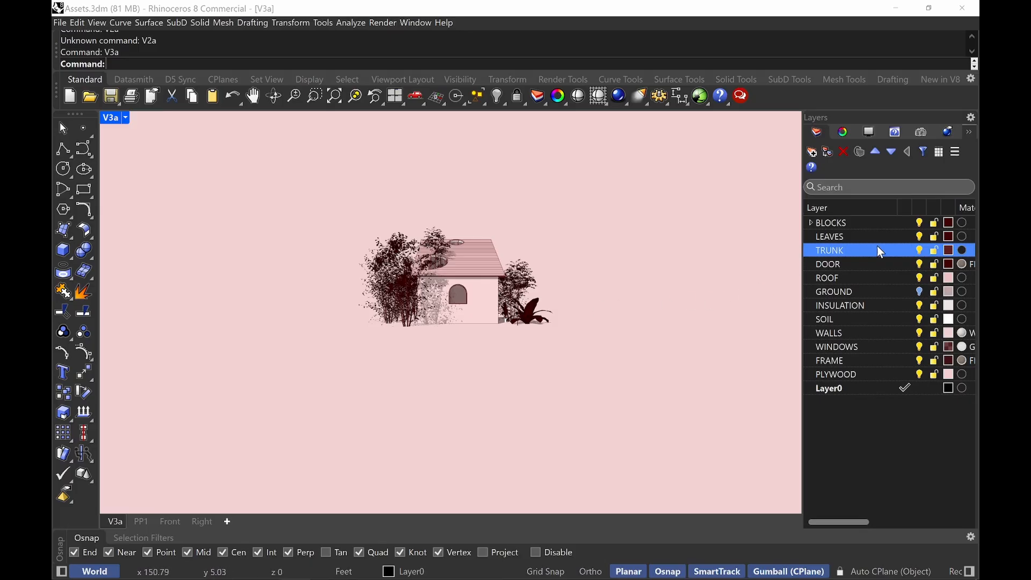
# Compare the recolored trunks up close and from afar by alternating between views V1 and V1a, ending on V1
pyautogui.moveTo(951, 258)
pyautogui.write('V1')
pyautogui.press('Return')
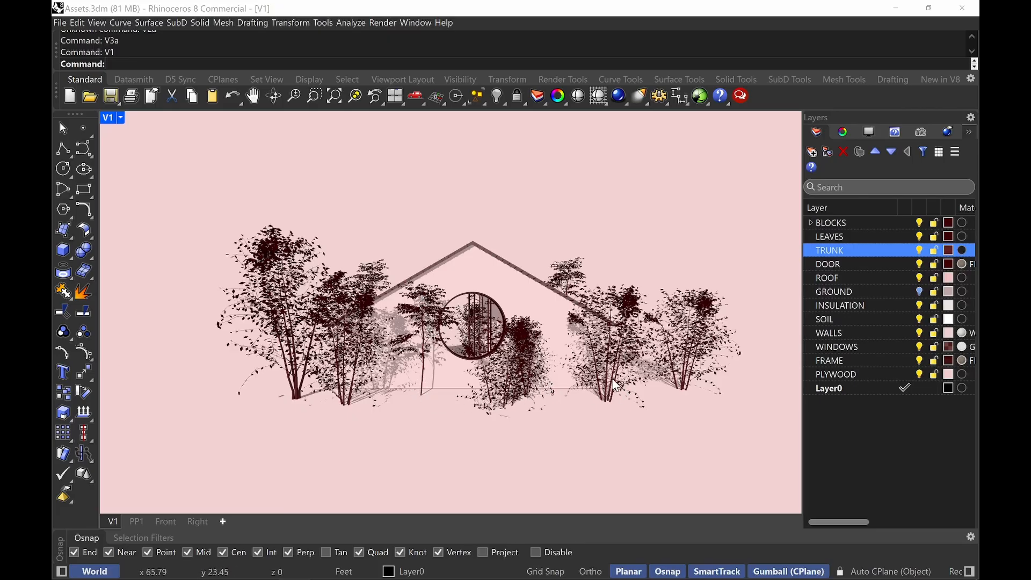
pyautogui.write('V')
pyautogui.press('BackSpace')
pyautogui.write('V1a')
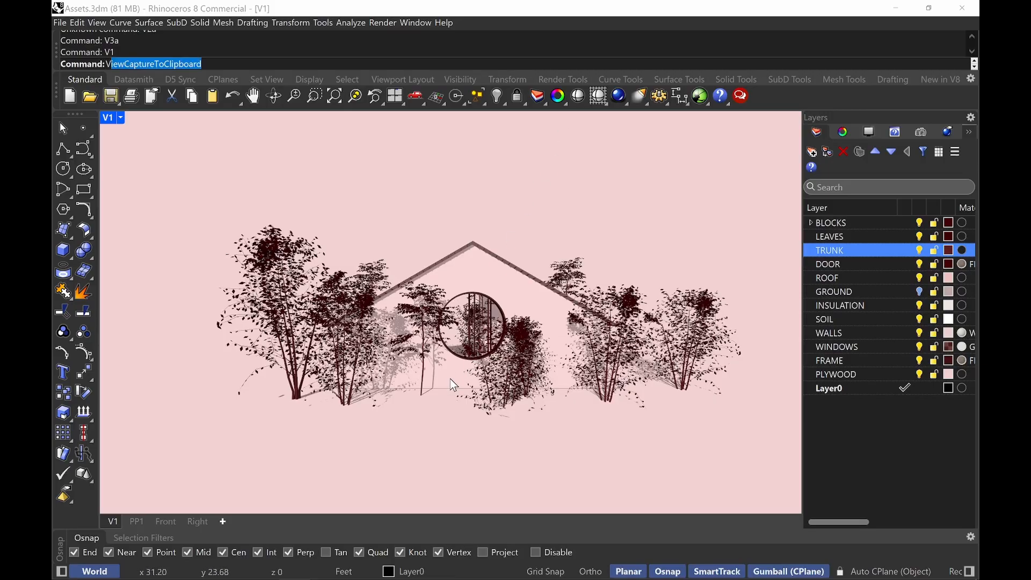
pyautogui.press('Return')
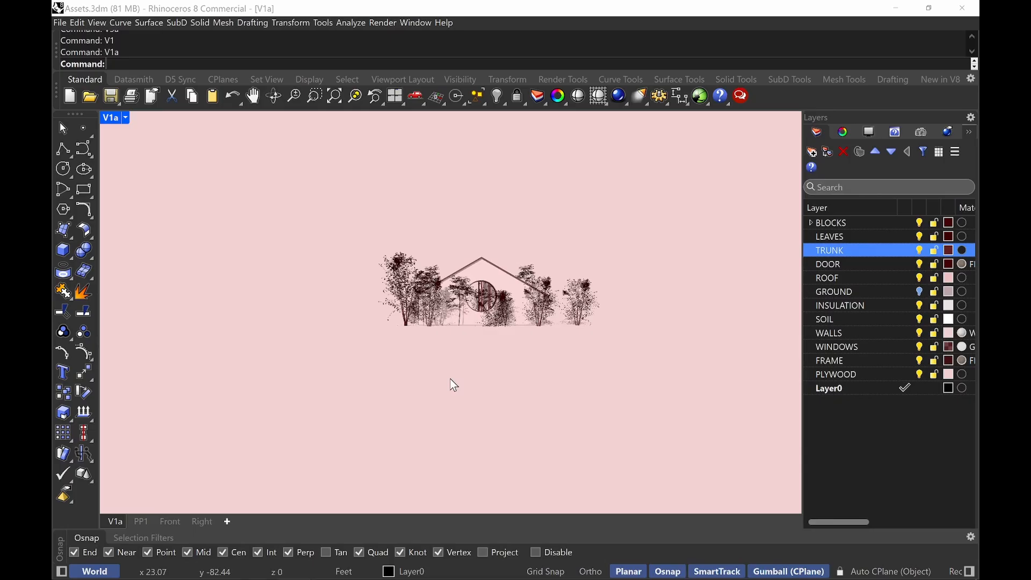
pyautogui.write('V1')
pyautogui.press('Return')
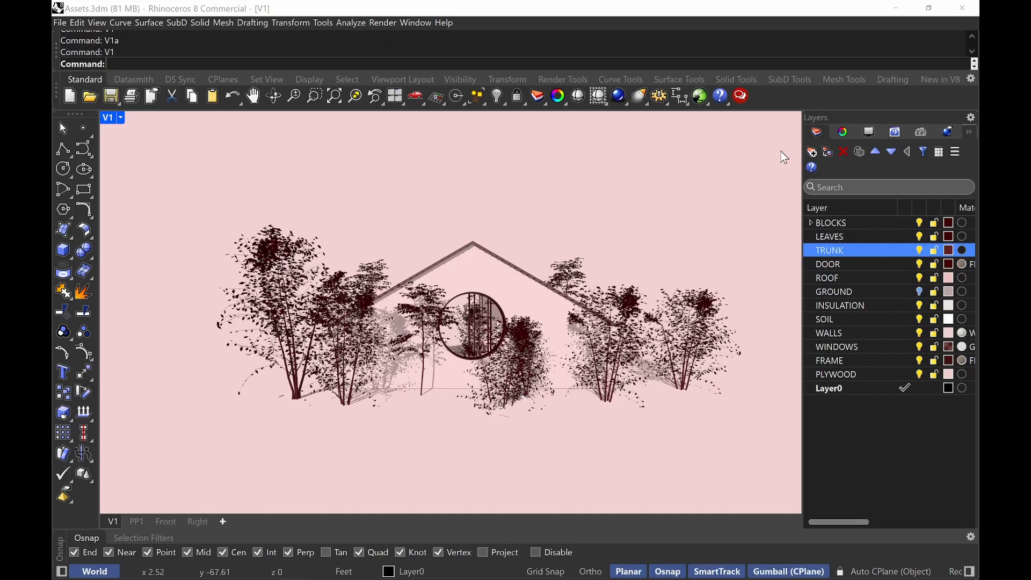
# Restore the TRUNK layer's light pink color by pasting the copied hex code into its color settings
pyautogui.click(949, 251)
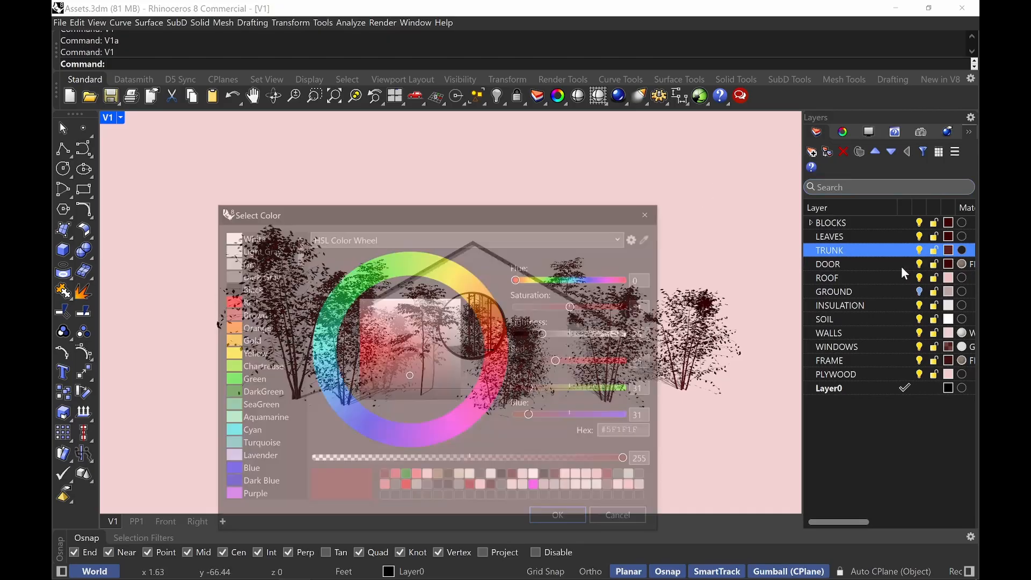
pyautogui.moveTo(639, 432); pyautogui.dragTo(650, 432)
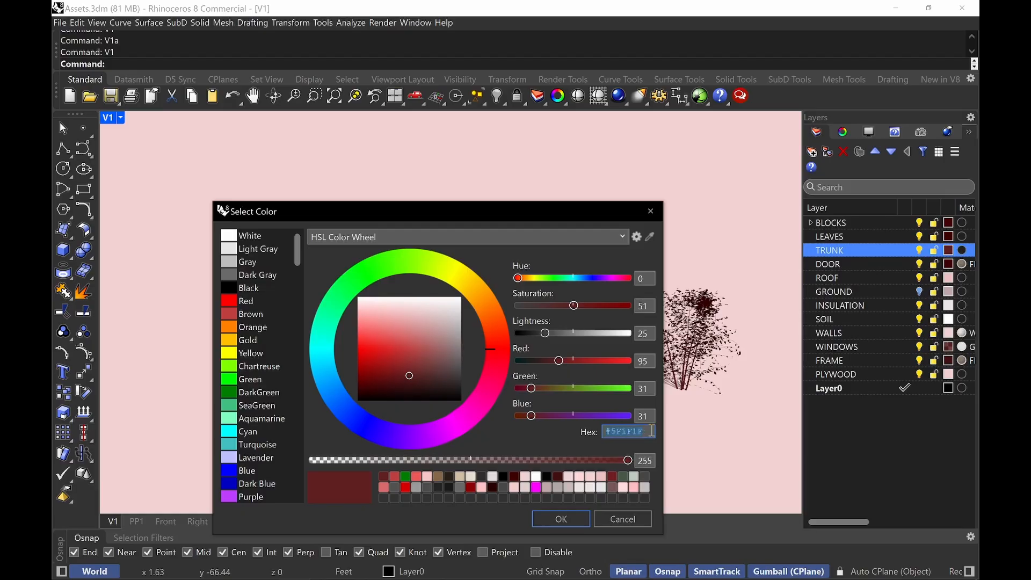
pyautogui.hotkey('ctrl', 'v')
pyautogui.click(564, 518)
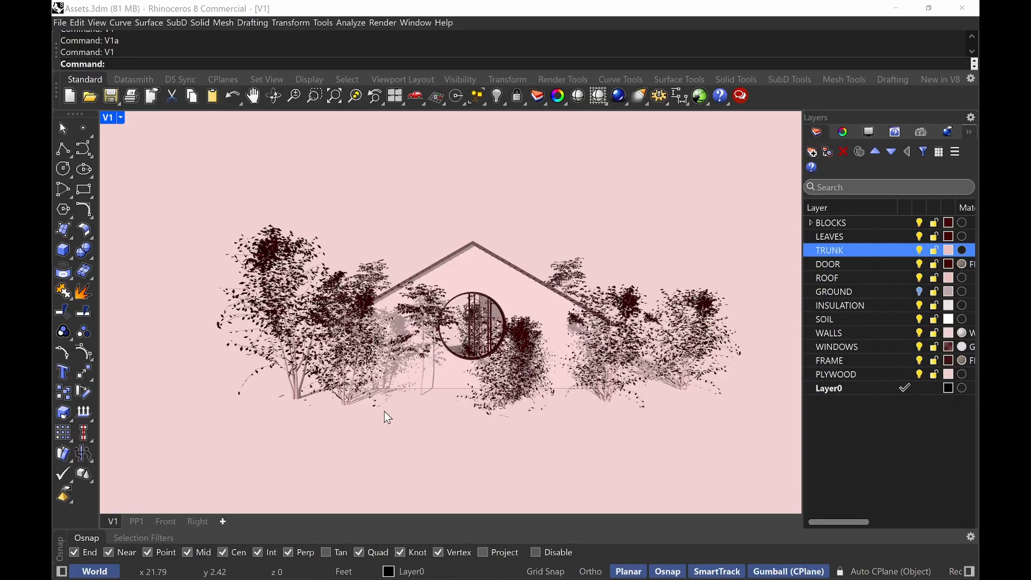
# Recall the saved views V1c, V2 and V3 in turn to check the light pink trunks
pyautogui.write('V')
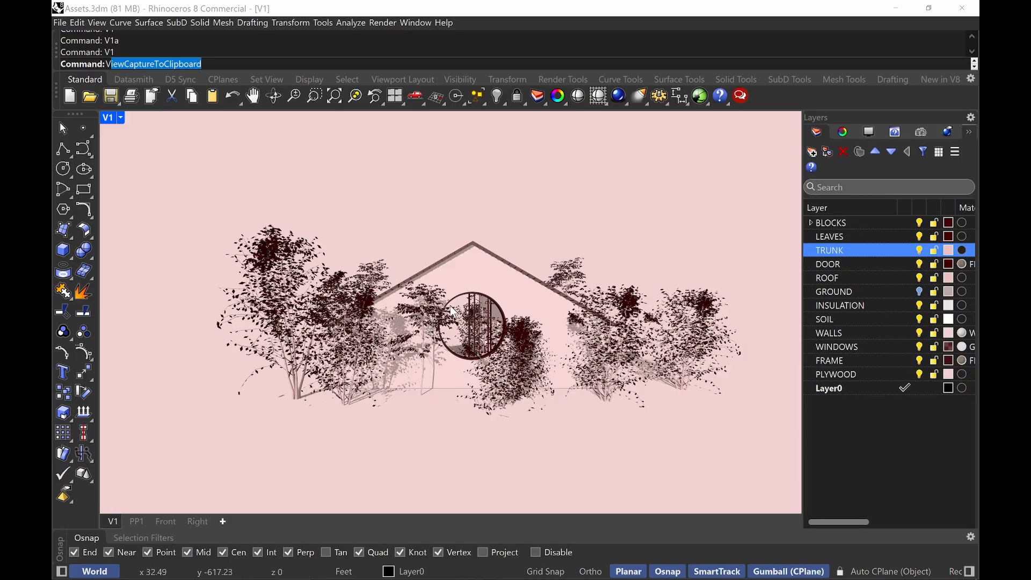
pyautogui.write('1c')
pyautogui.press('Return')
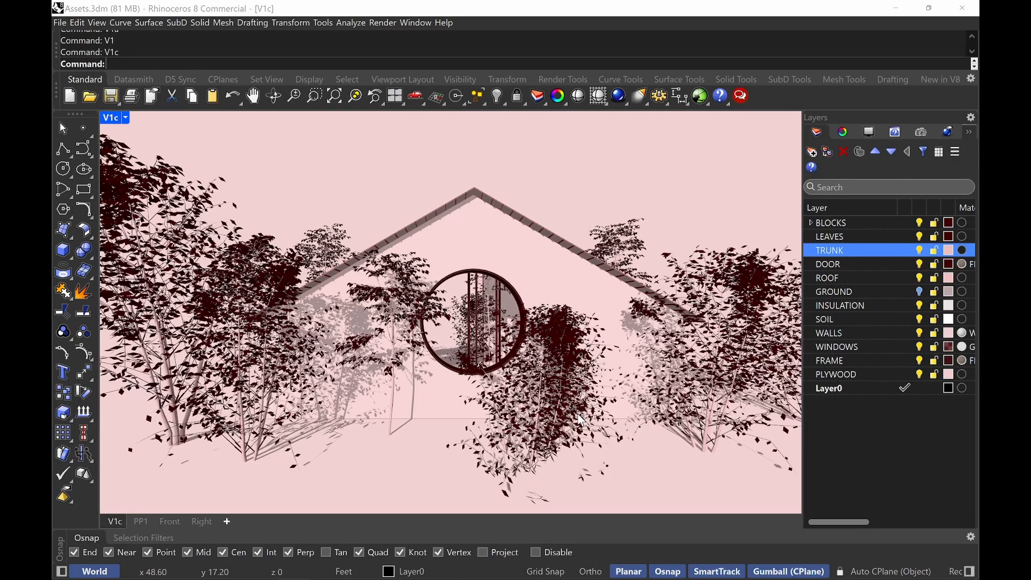
pyautogui.write('V2')
pyautogui.press('Return')
pyautogui.write('V3')
pyautogui.press('Return')
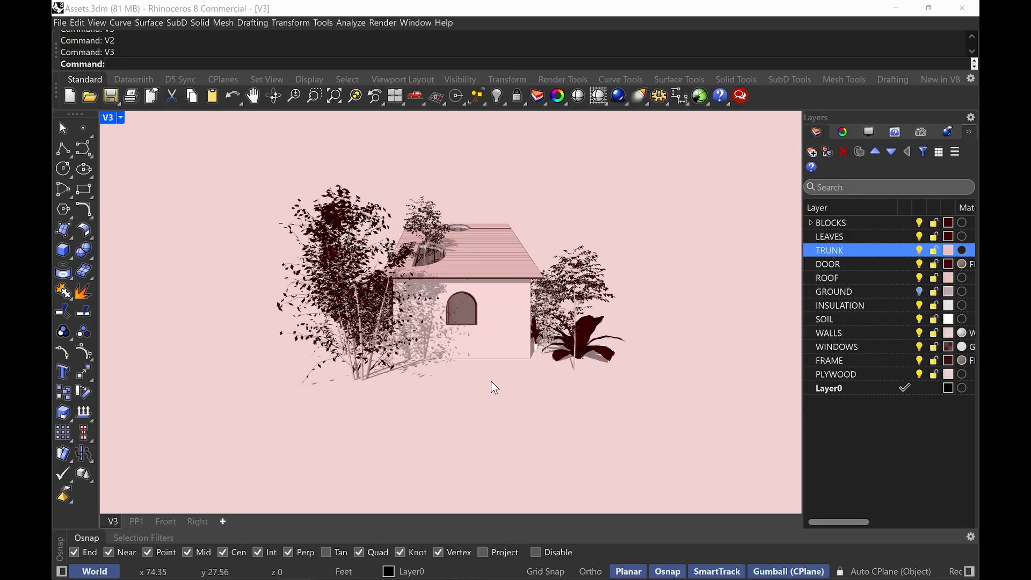
# Run PrintDisplay and accept State=On, Color=Display and Scale=1 for the model viewports
pyautogui.write('PrintDisplay')
pyautogui.press('Return')
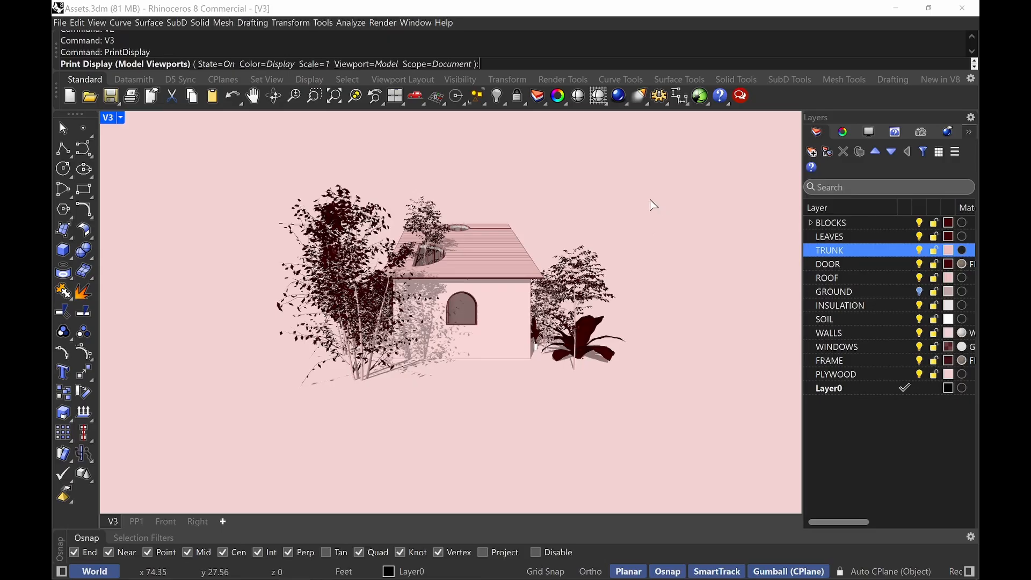
pyautogui.press('Return')
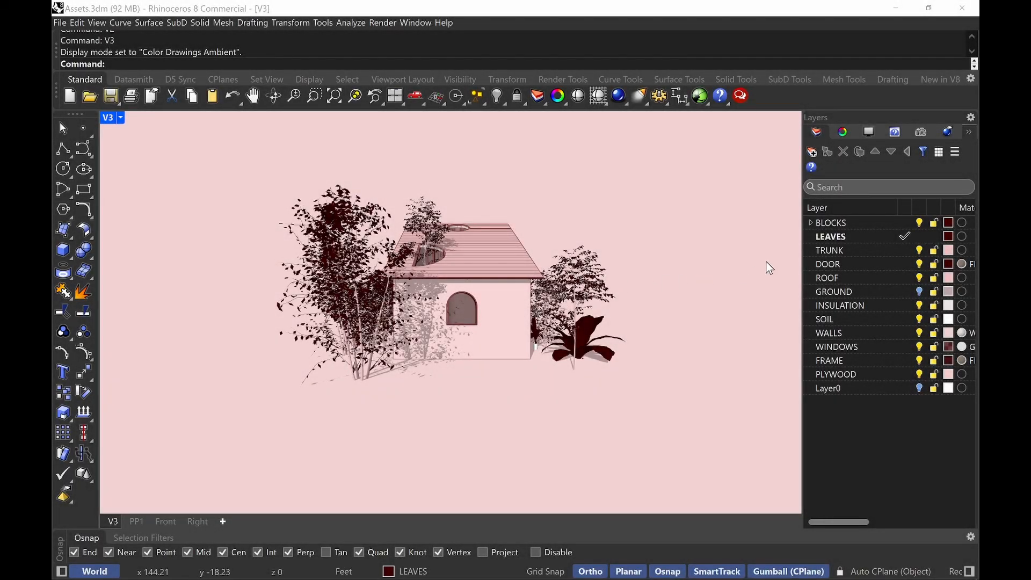
pyautogui.hotkey('ctrl', 'alt', 'g')
pyautogui.moveTo(956, 115)
pyautogui.mouseDown()
pyautogui.moveTo(933, 138)
pyautogui.moveTo(961, 129)
pyautogui.moveTo(936, 115)
pyautogui.mouseUp()
pyautogui.press('Escape')
# Review the ground plane and lighting options in the rendering settings, including the detailed Sun settings, without changing them
pyautogui.click(947, 134)
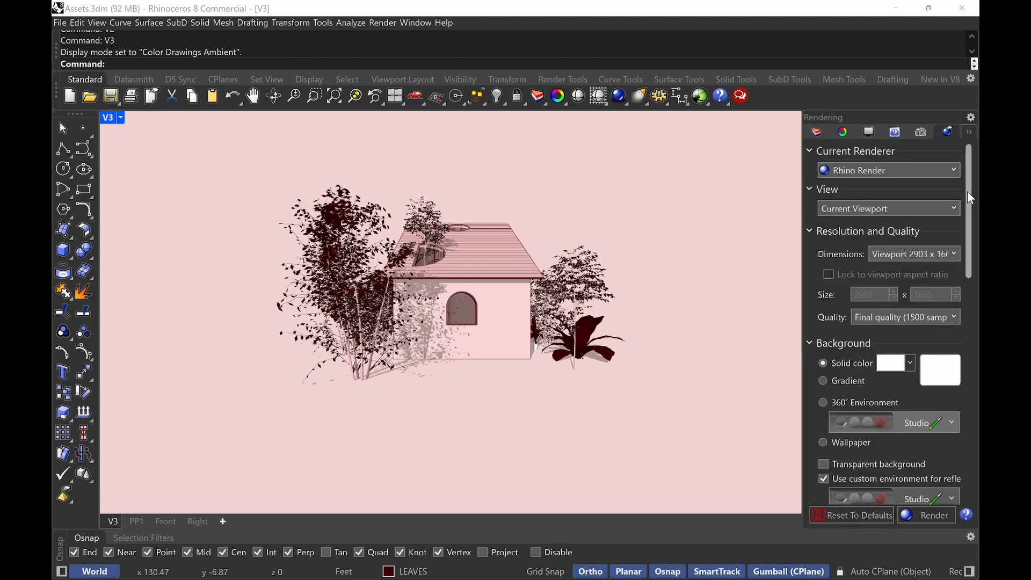
pyautogui.moveTo(968, 191); pyautogui.dragTo(972, 288)
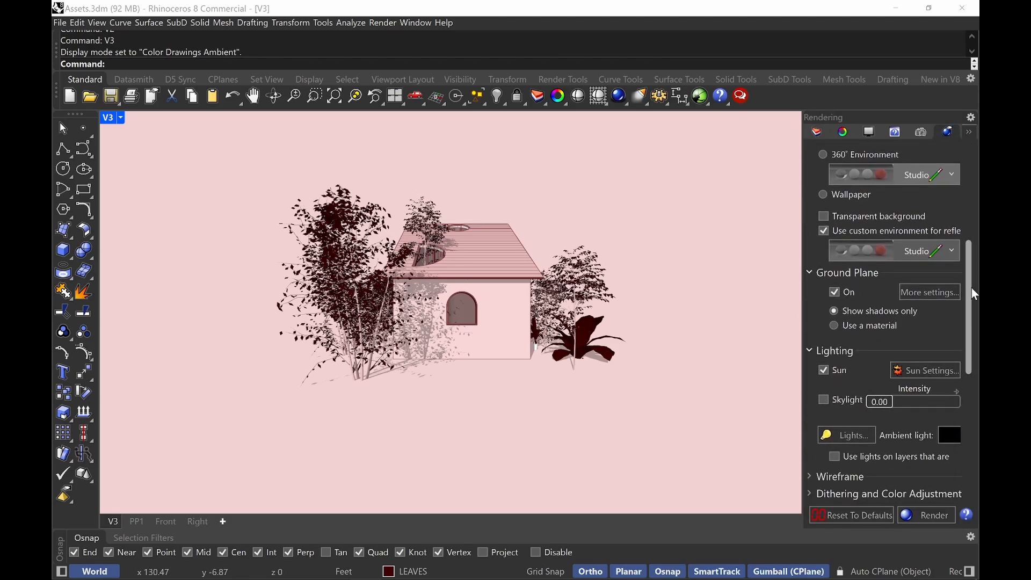
pyautogui.hotkey('ctrl', 'alt', 'g')
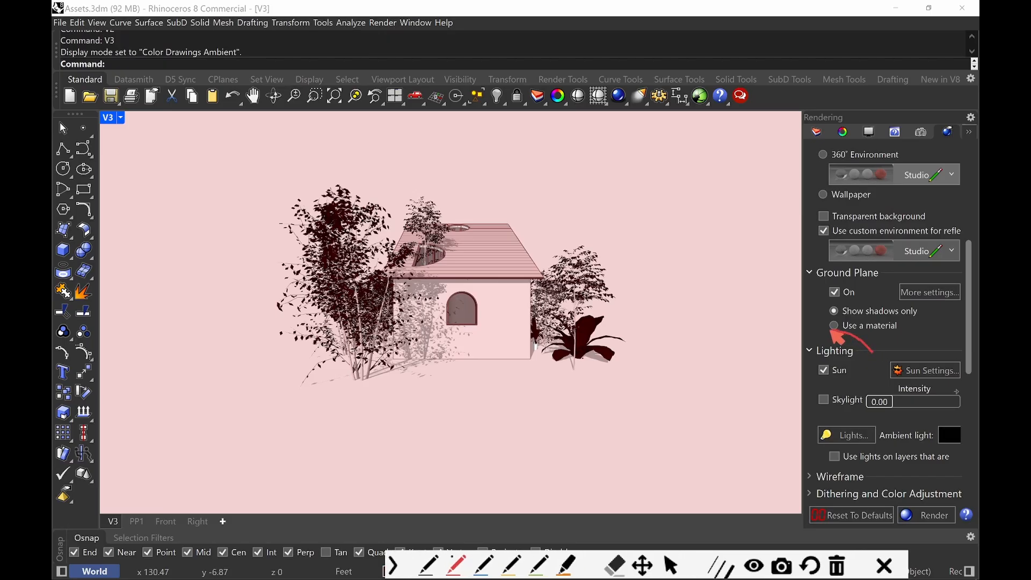
pyautogui.moveTo(841, 333)
pyautogui.mouseDown()
pyautogui.moveTo(816, 383)
pyautogui.moveTo(865, 354)
pyautogui.mouseUp()
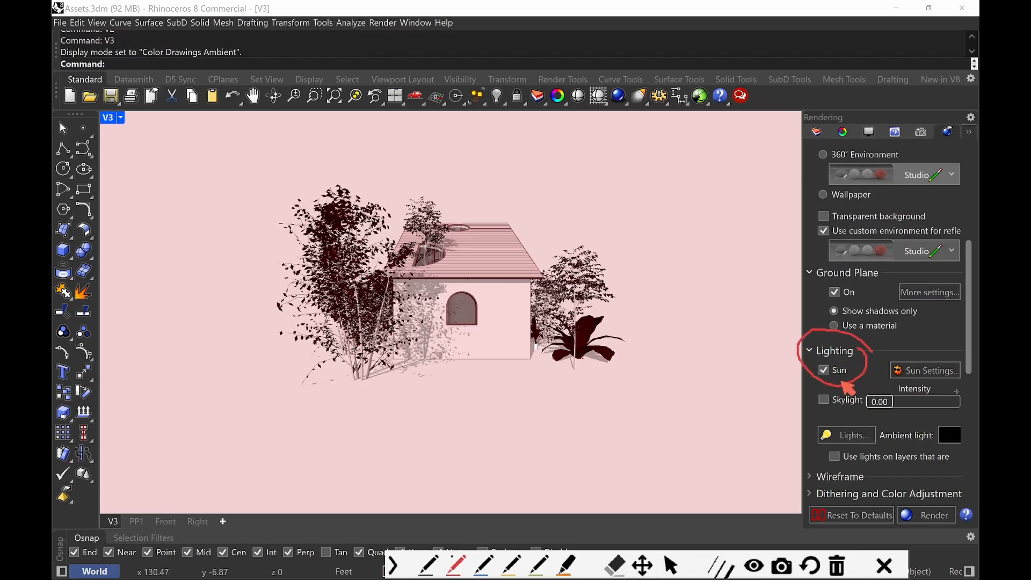
pyautogui.press('Escape')
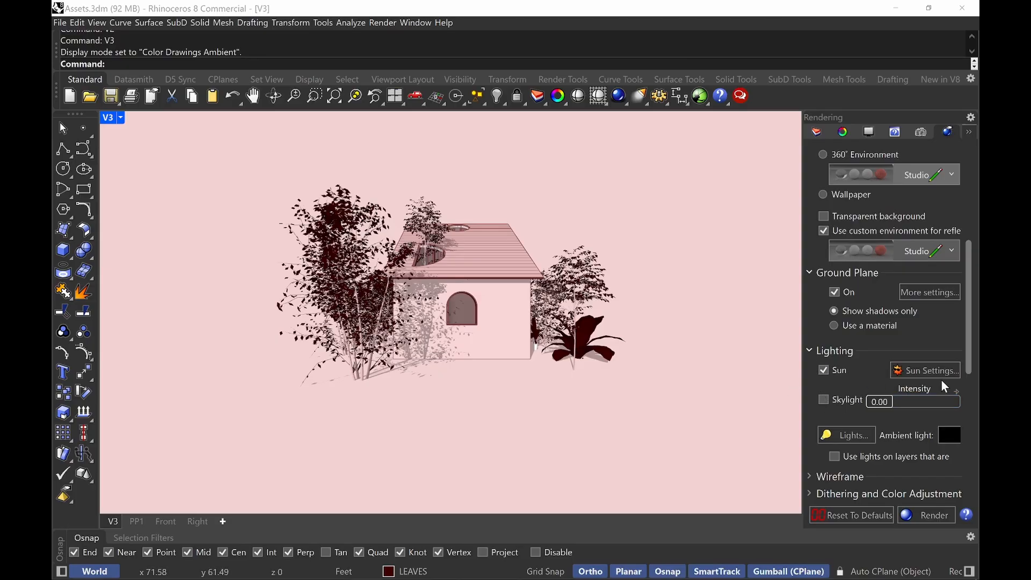
pyautogui.click(921, 368)
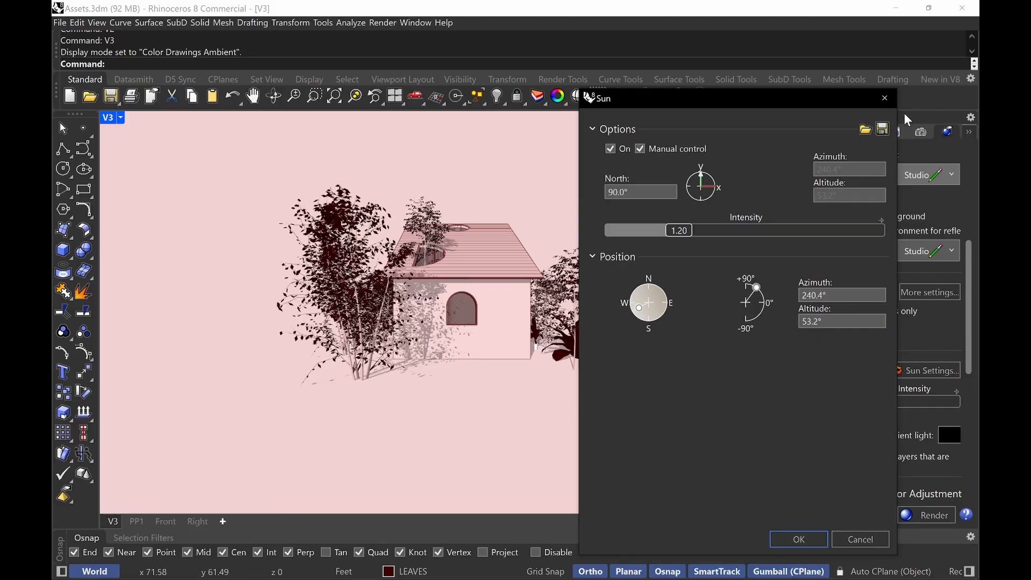
pyautogui.click(886, 100)
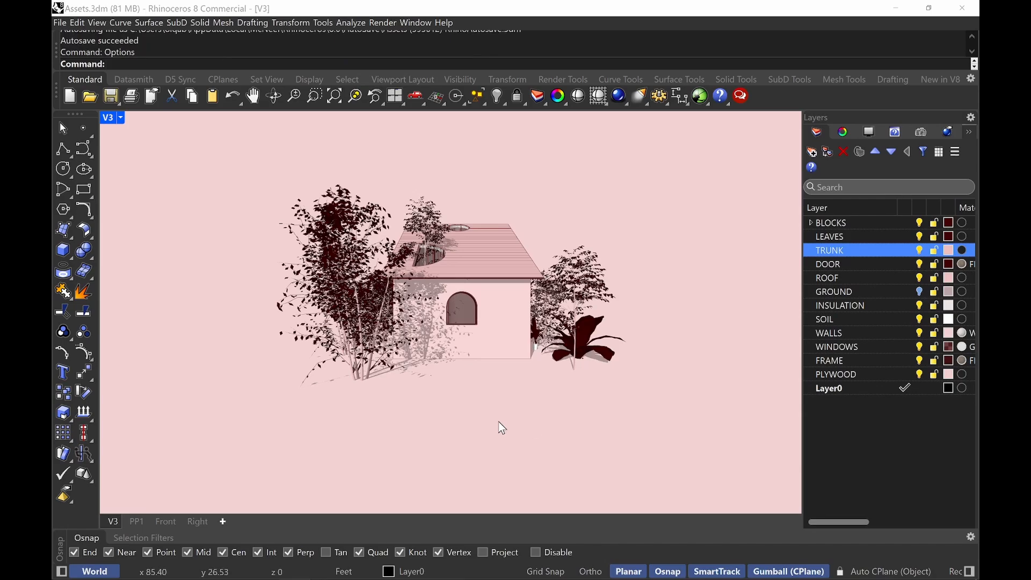
# Open the Rhino options and bring up the mesh object settings of the Color Drawings Ambient display mode
pyautogui.write('Optins')
pyautogui.press('Return')
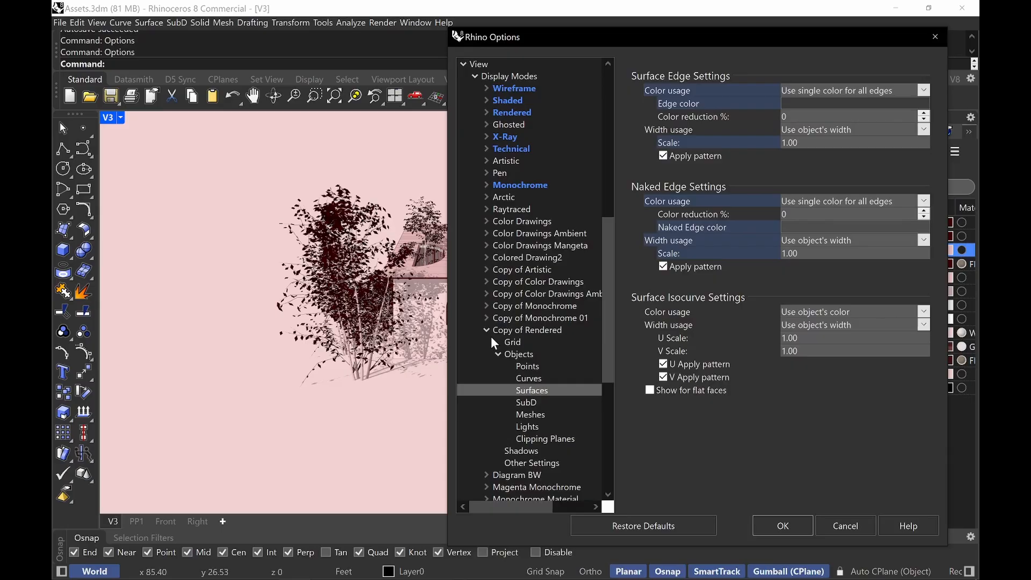
pyautogui.click(487, 331)
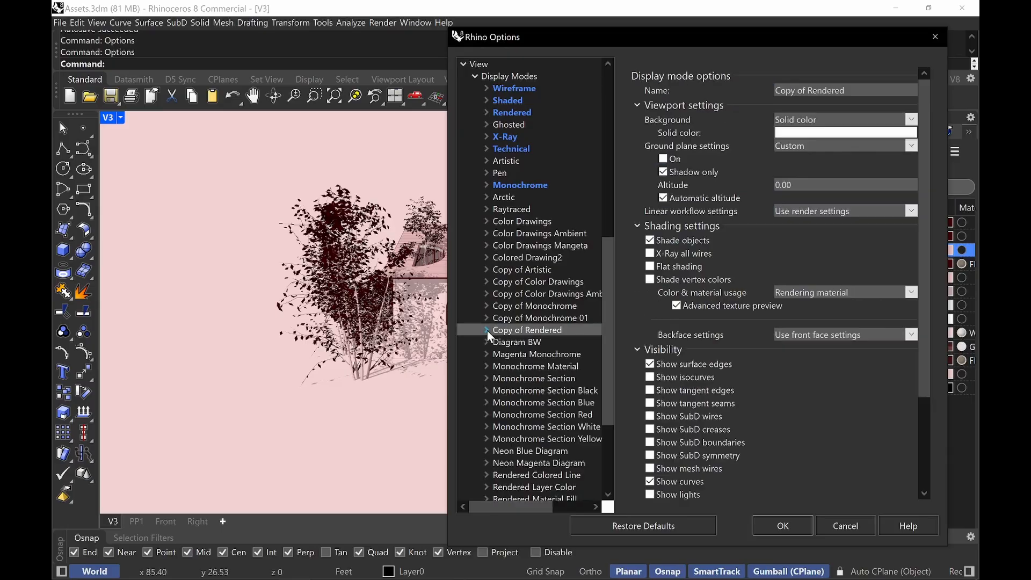
pyautogui.click(507, 295)
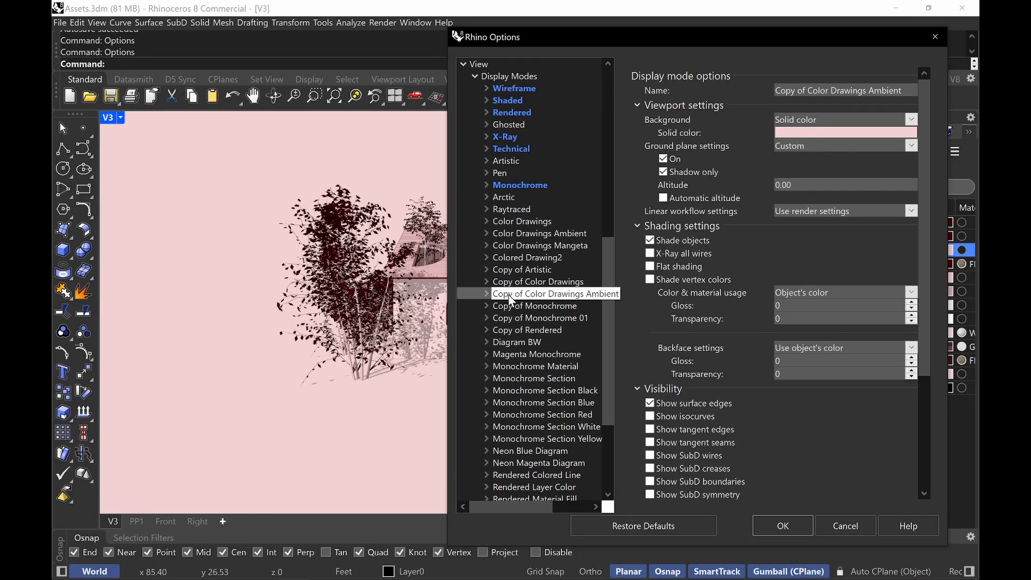
pyautogui.click(505, 282)
pyautogui.click(514, 245)
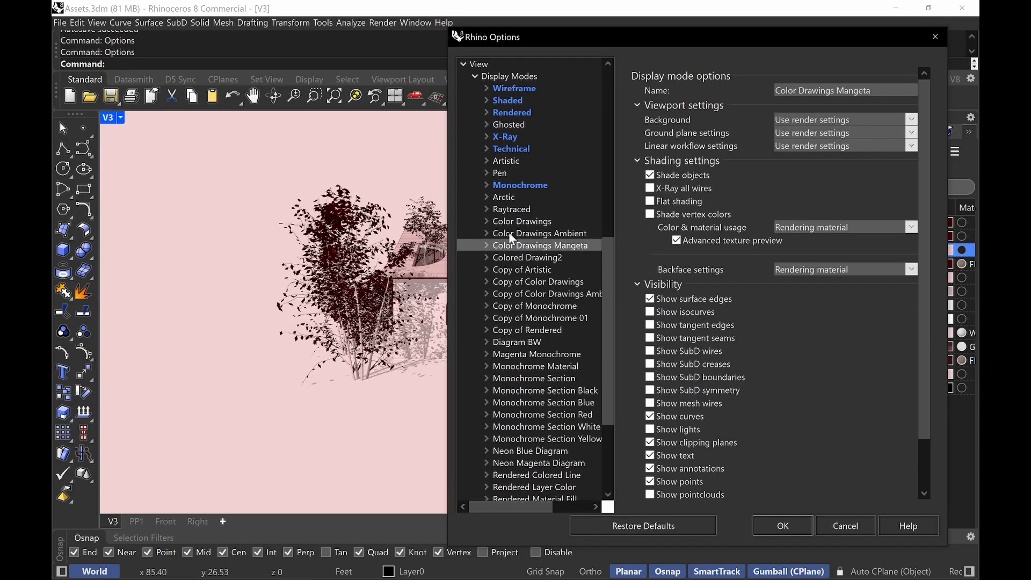
pyautogui.click(492, 233)
pyautogui.click(487, 234)
pyautogui.click(498, 257)
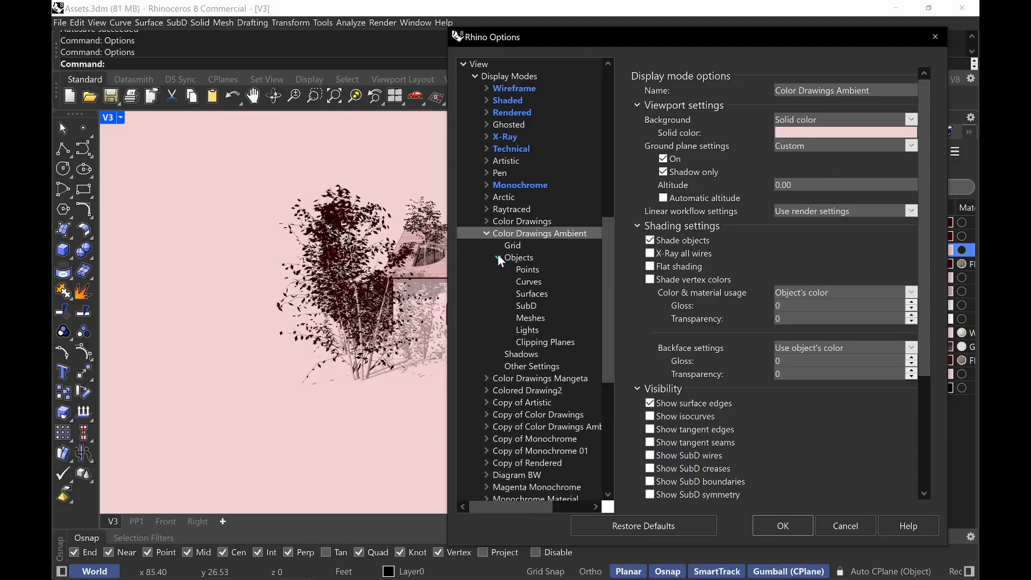
pyautogui.click(540, 318)
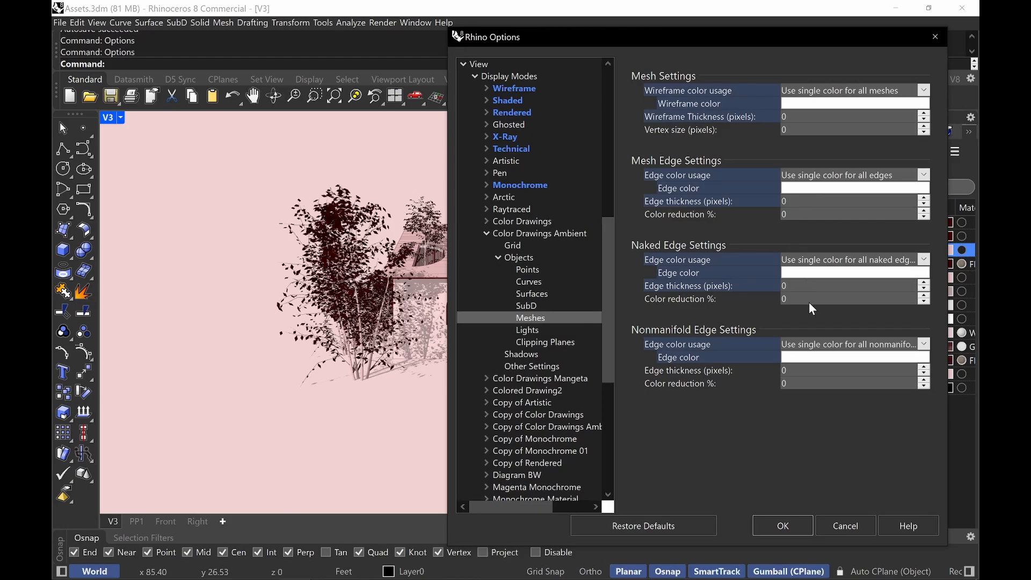
# Set the mesh edge thickness and the mesh wireframe thickness to 1 pixel and apply the display mode options
pyautogui.click(800, 201)
pyautogui.press('BackSpace')
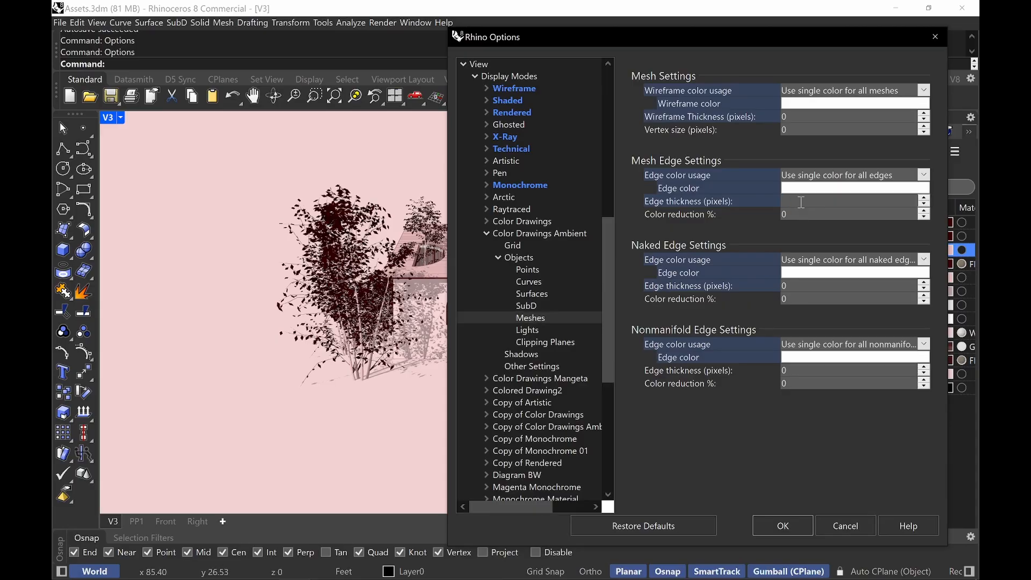
pyautogui.write('1')
pyautogui.click(798, 116)
pyautogui.press('BackSpace')
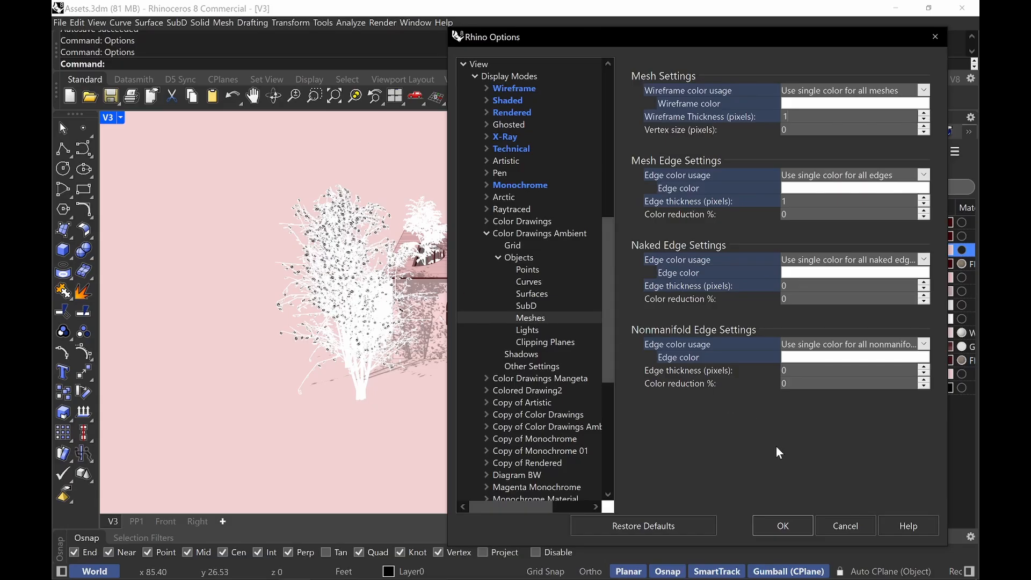
pyautogui.click(800, 532)
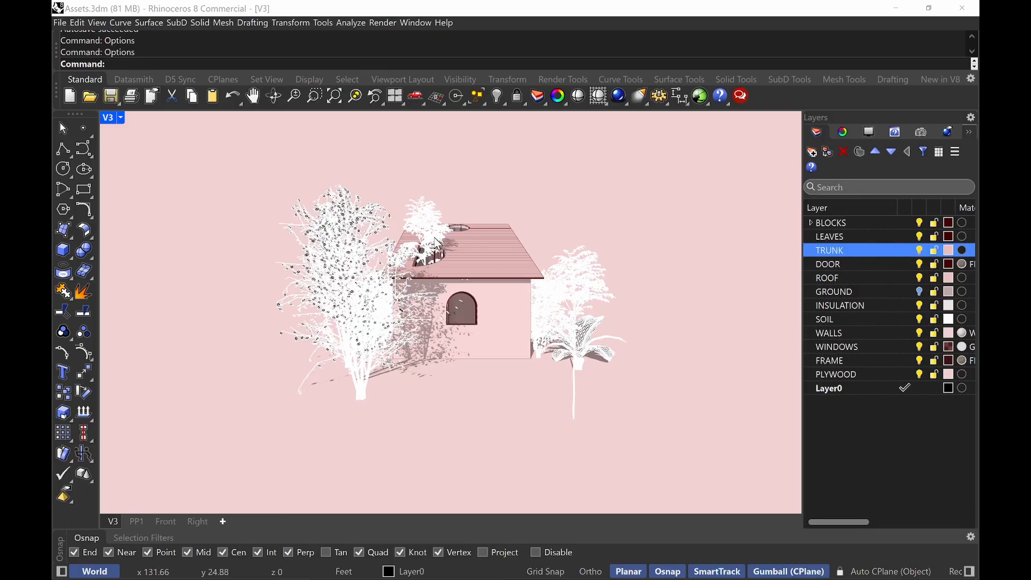
# Recall view V1c and inspect the mesh lines on the tree leaves and around the round window up close
pyautogui.write('V1')
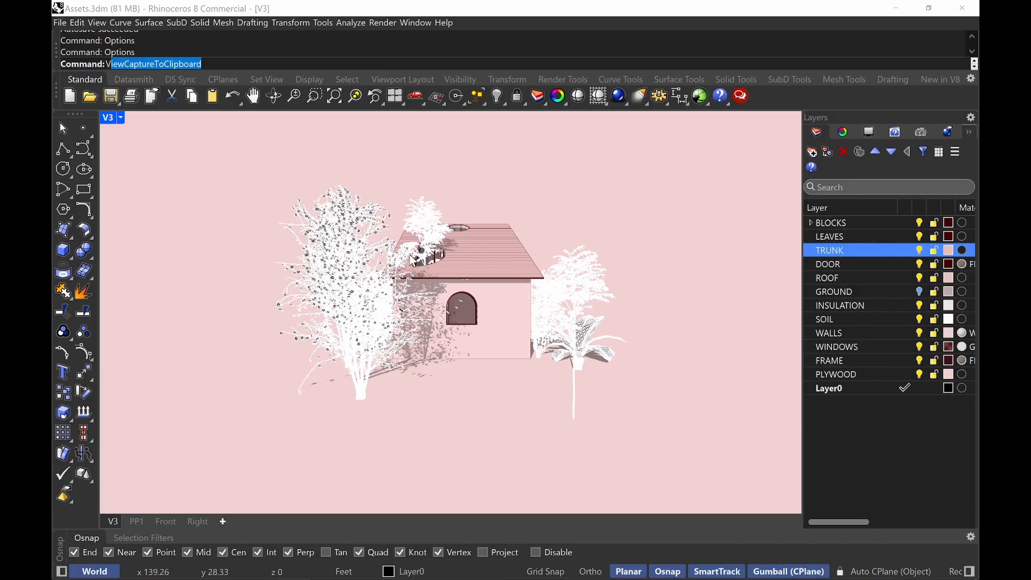
pyautogui.write('c')
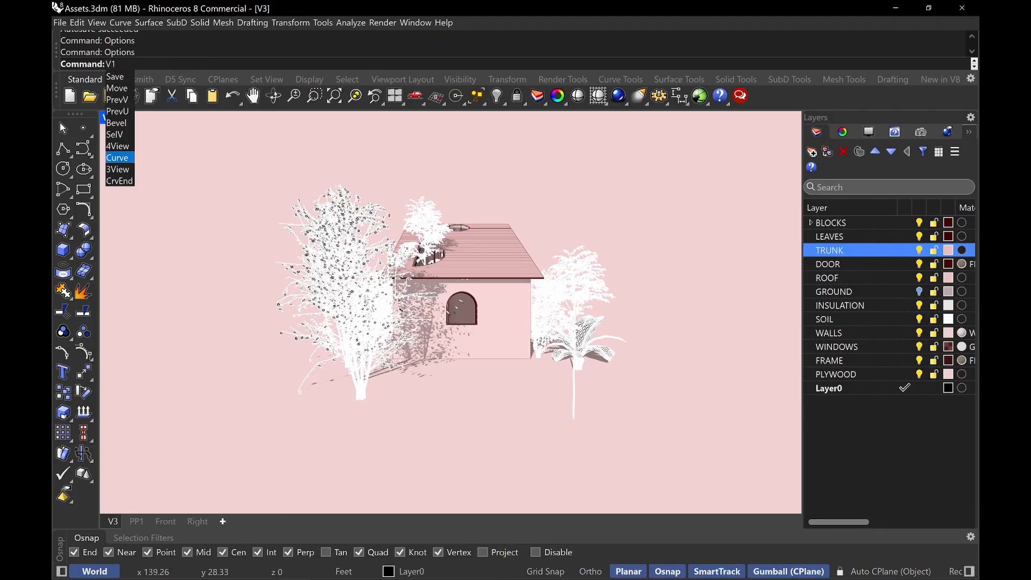
pyautogui.press('Return')
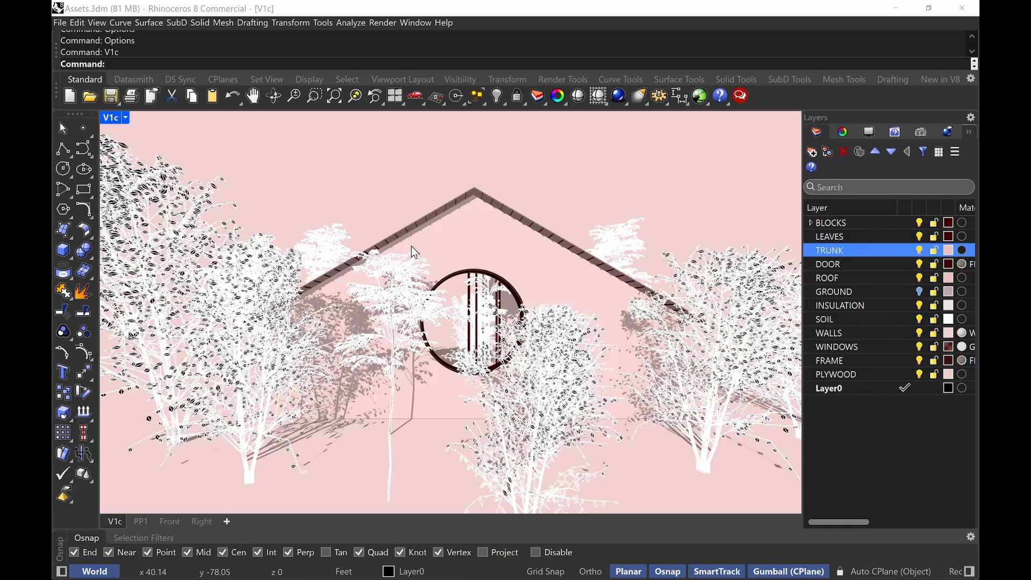
pyautogui.scroll(3, 412, 263)
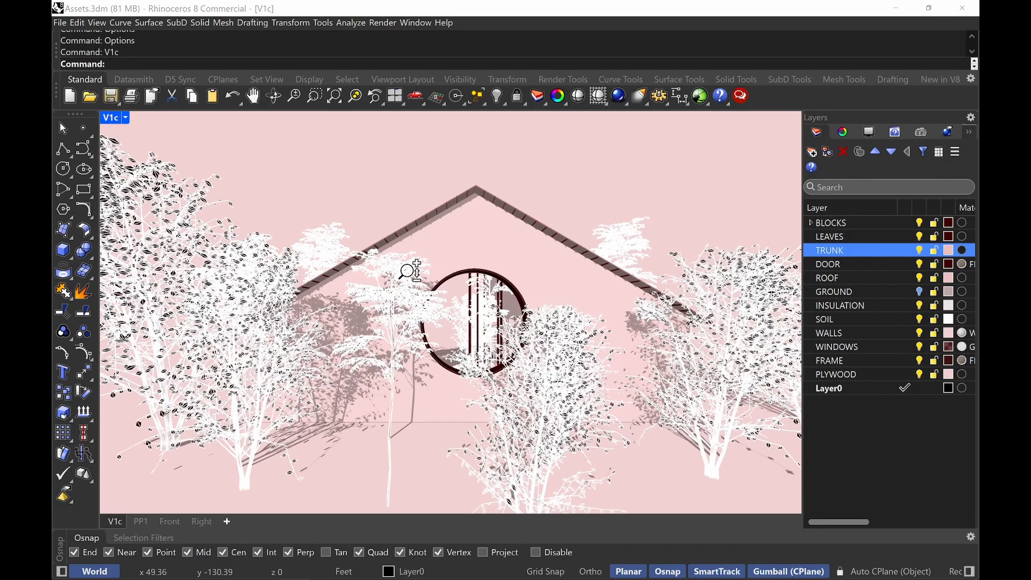
pyautogui.scroll(5, 412, 266)
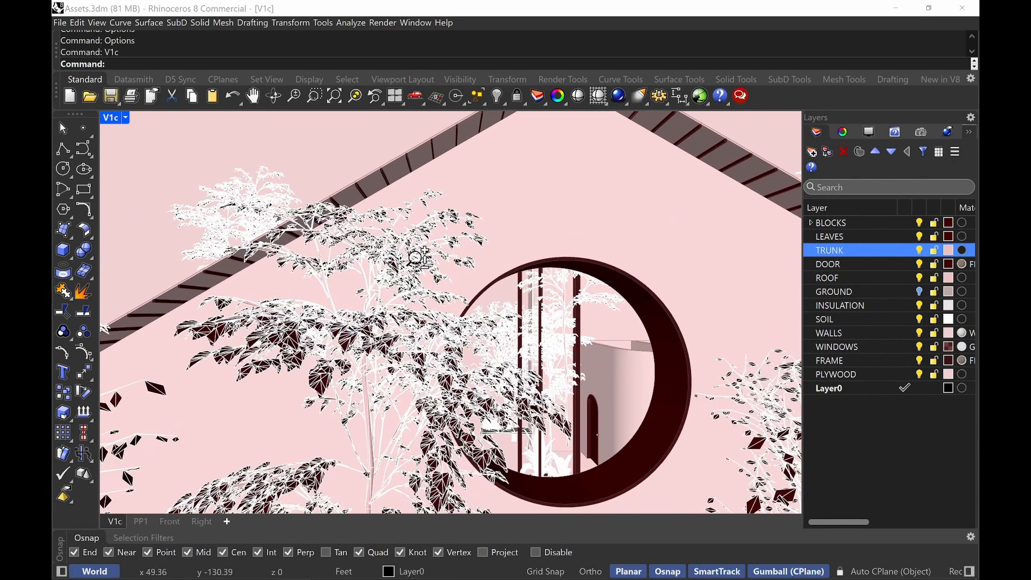
pyautogui.scroll(1, 417, 257)
pyautogui.keyDown('shift'); pyautogui.moveTo(602, 319); pyautogui.dragTo(514, 290, button='right'); pyautogui.keyUp('shift')
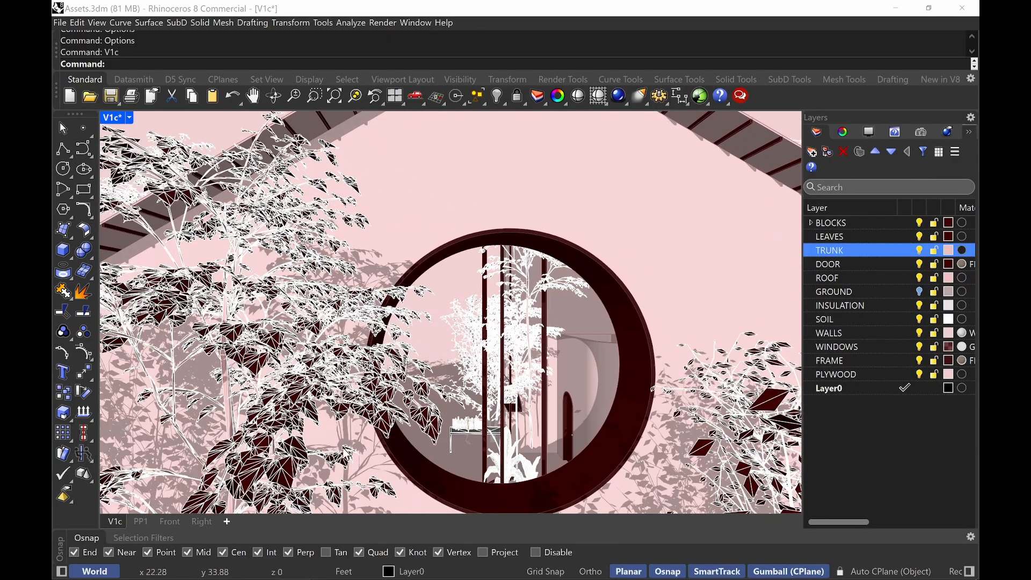
pyautogui.scroll(2, 452, 366)
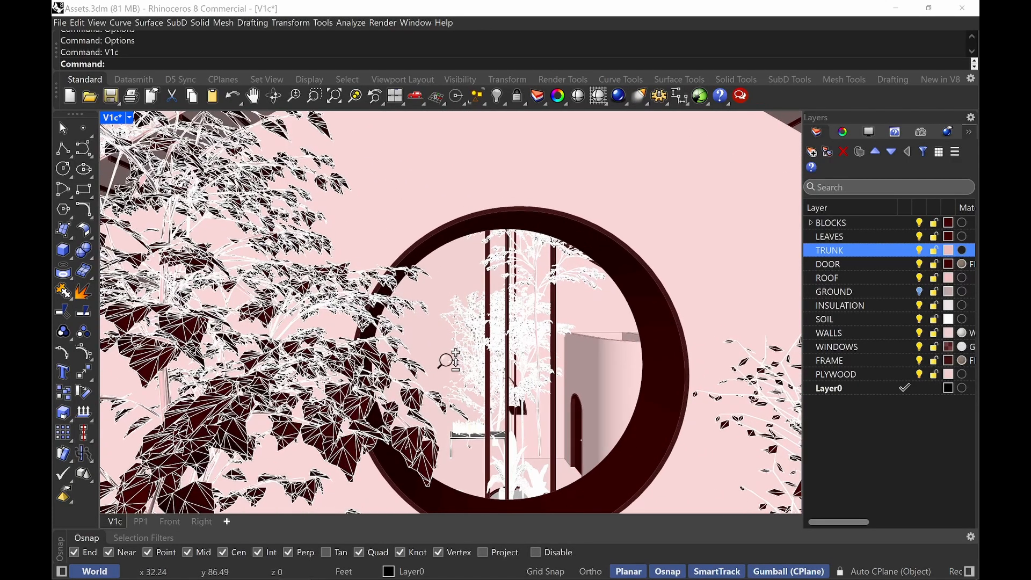
pyautogui.keyDown('shift'); pyautogui.moveTo(448, 359); pyautogui.dragTo(451, 333, button='right'); pyautogui.keyUp('shift')
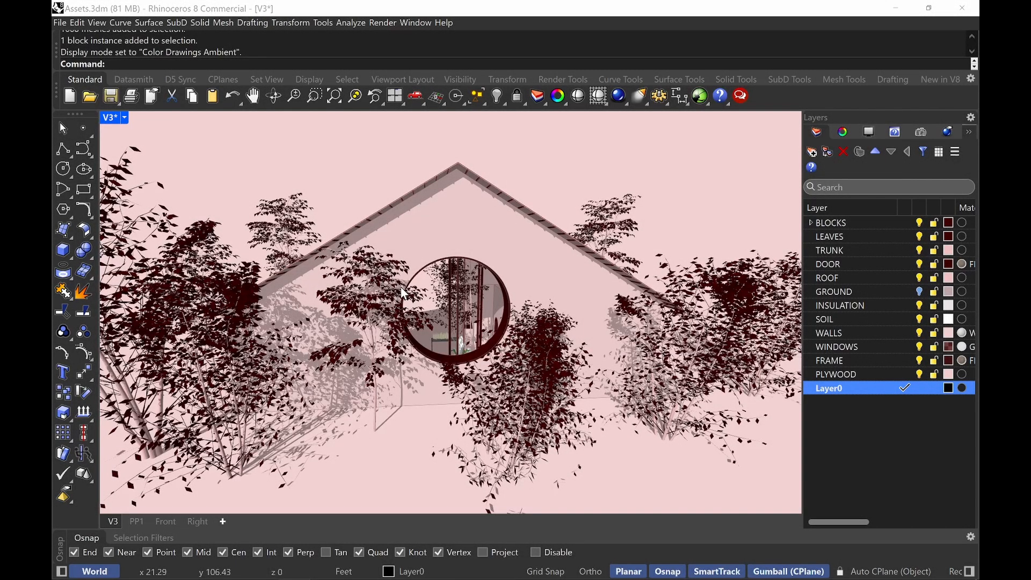
# Open the tree block beside the round window for editing, switch the viewport to Shaded, and isolate its nested leaf component Component3#1 01
pyautogui.click(356, 314)
pyautogui.doubleClick(356, 314)
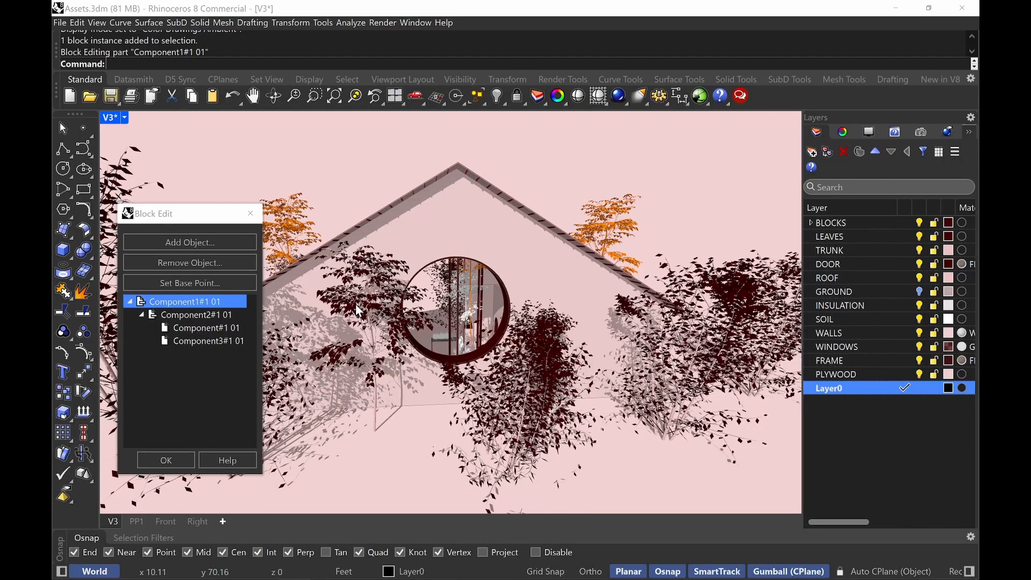
pyautogui.click(112, 120)
pyautogui.click(208, 61)
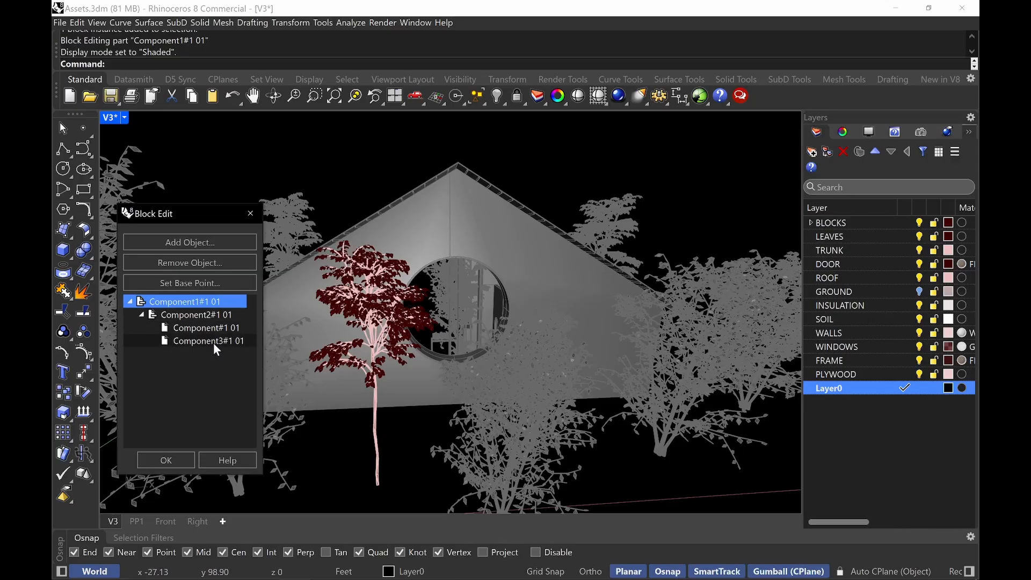
pyautogui.click(214, 343)
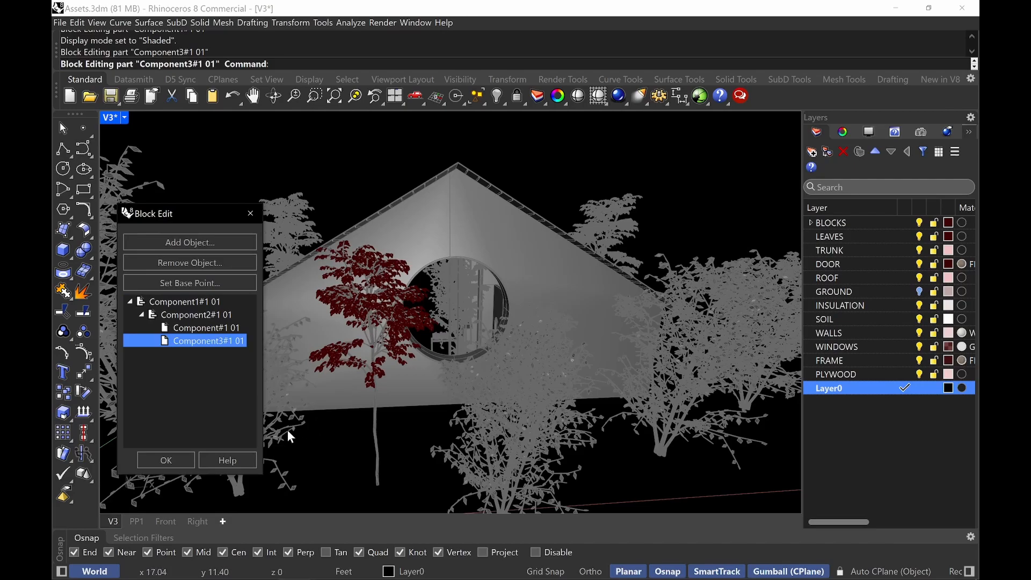
pyautogui.moveTo(288, 430); pyautogui.dragTo(489, 195)
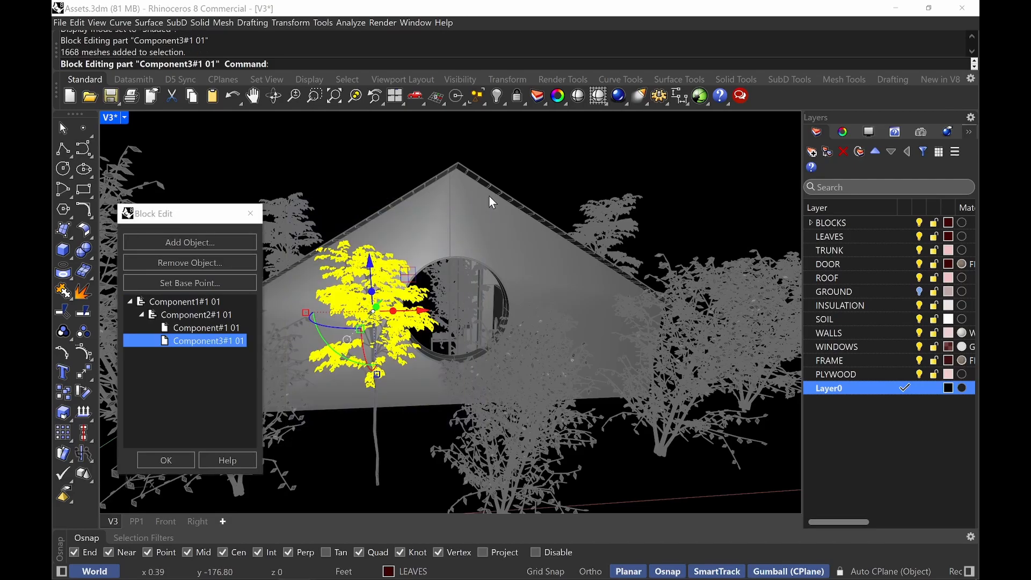
pyautogui.click(373, 153)
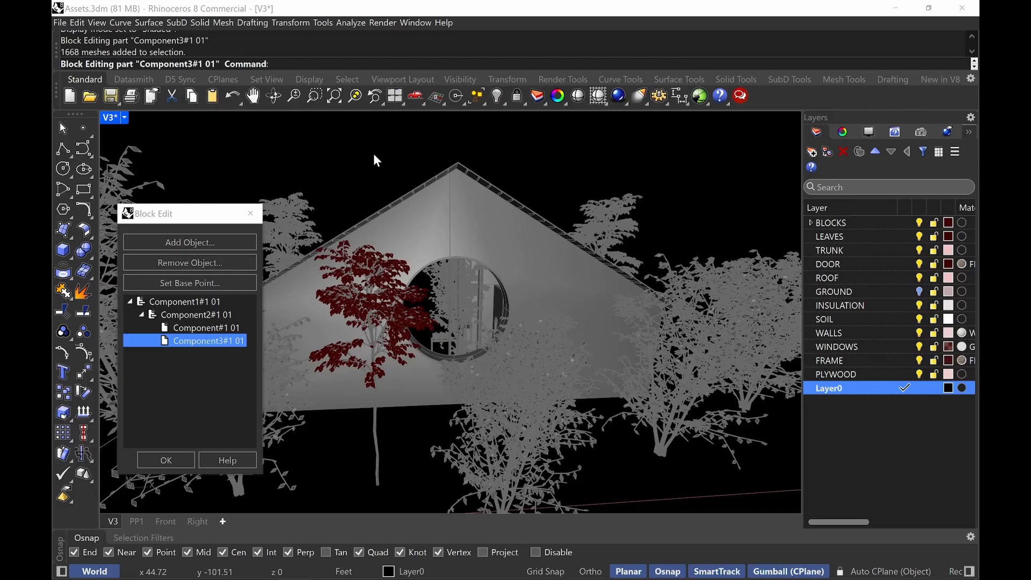
# Duplicate the edges of all leaf meshes in the component with DupEdge onto the current layer, and finish the block edit
pyautogui.write('Dup')
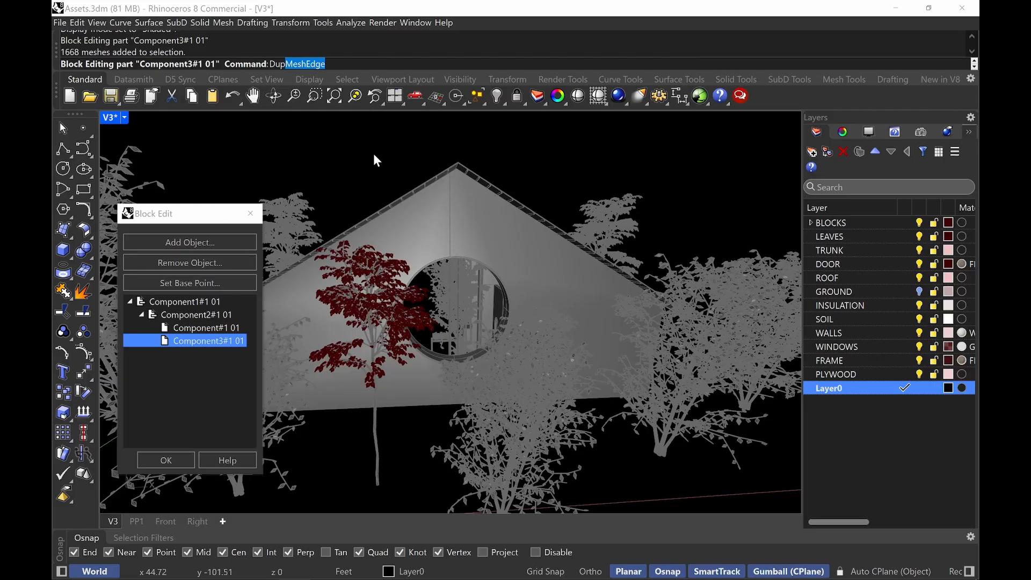
pyautogui.write('Edge')
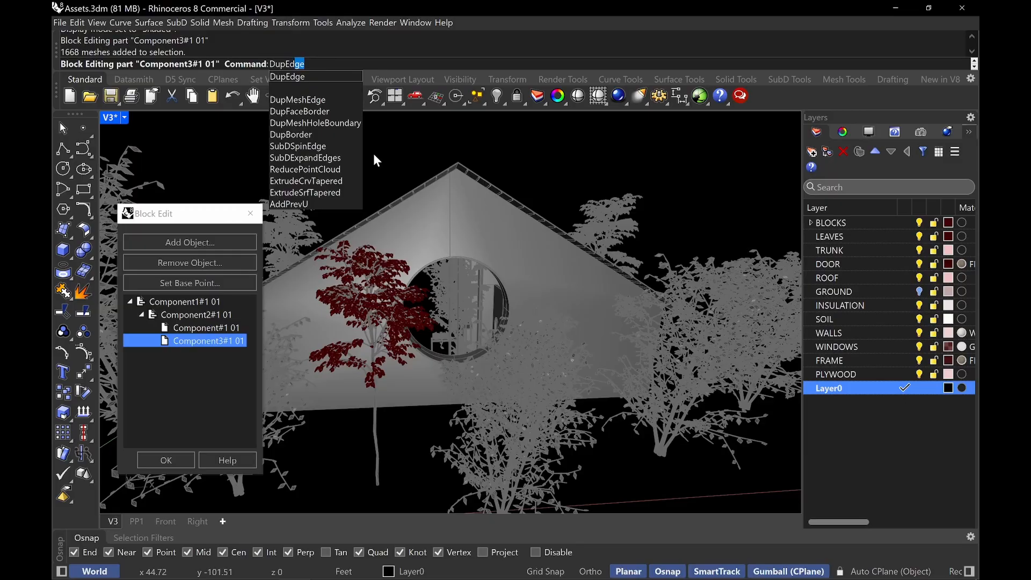
pyautogui.press('Return')
pyautogui.moveTo(304, 211); pyautogui.dragTo(450, 389)
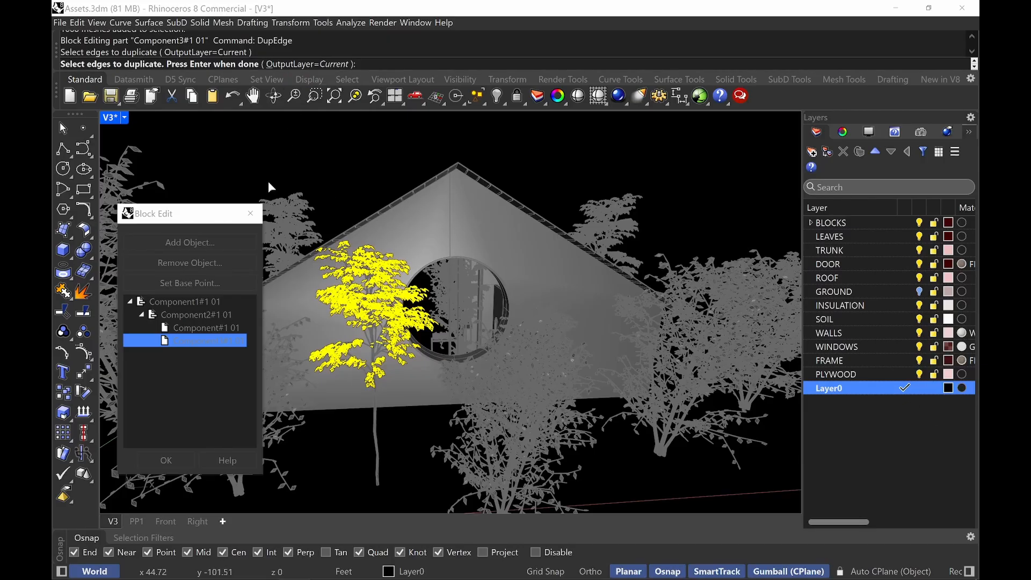
pyautogui.press('Return')
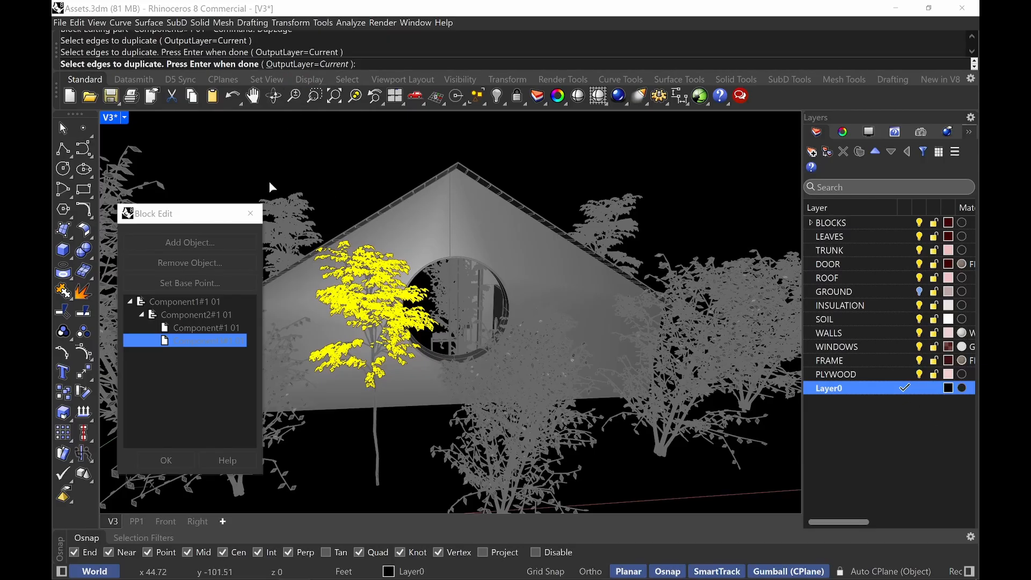
pyautogui.press('Escape')
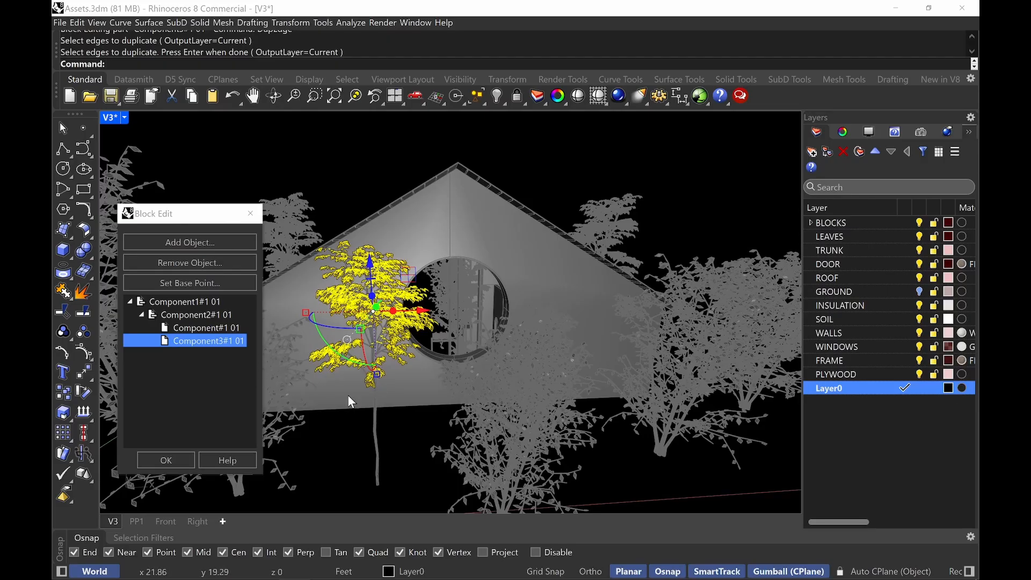
pyautogui.click(171, 461)
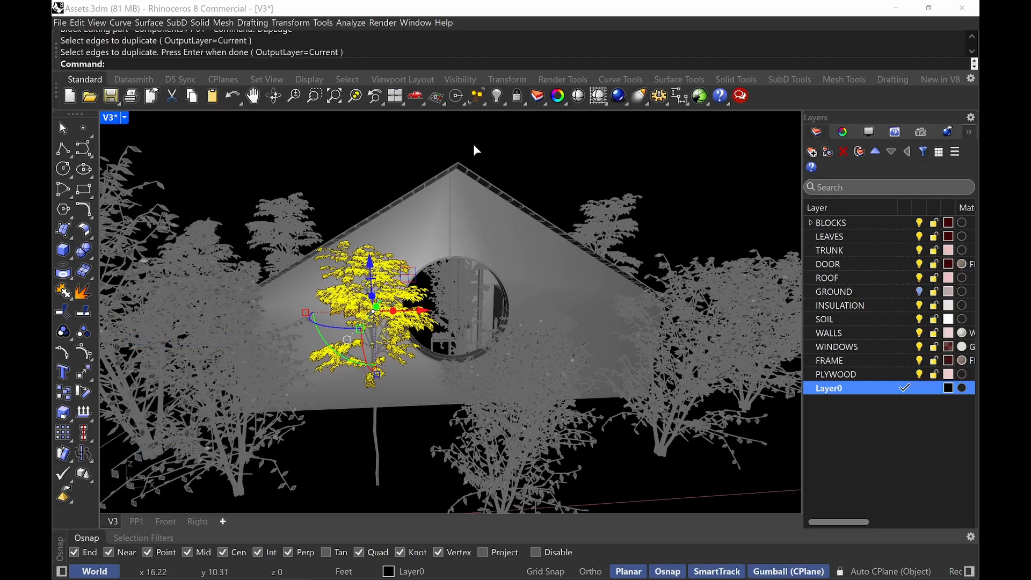
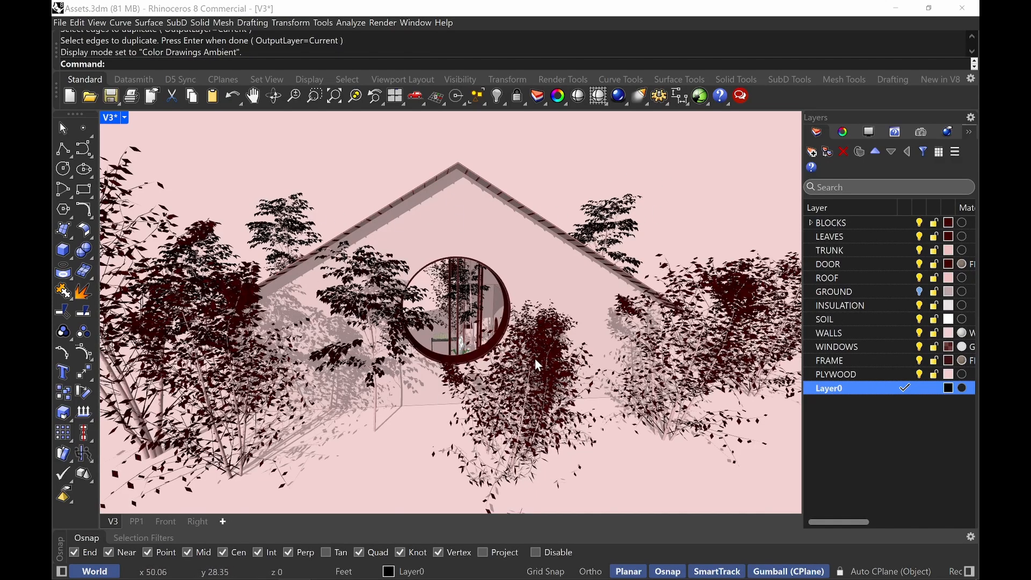
# Set Layer0's color to White and its print width to Hairline
pyautogui.click(949, 389)
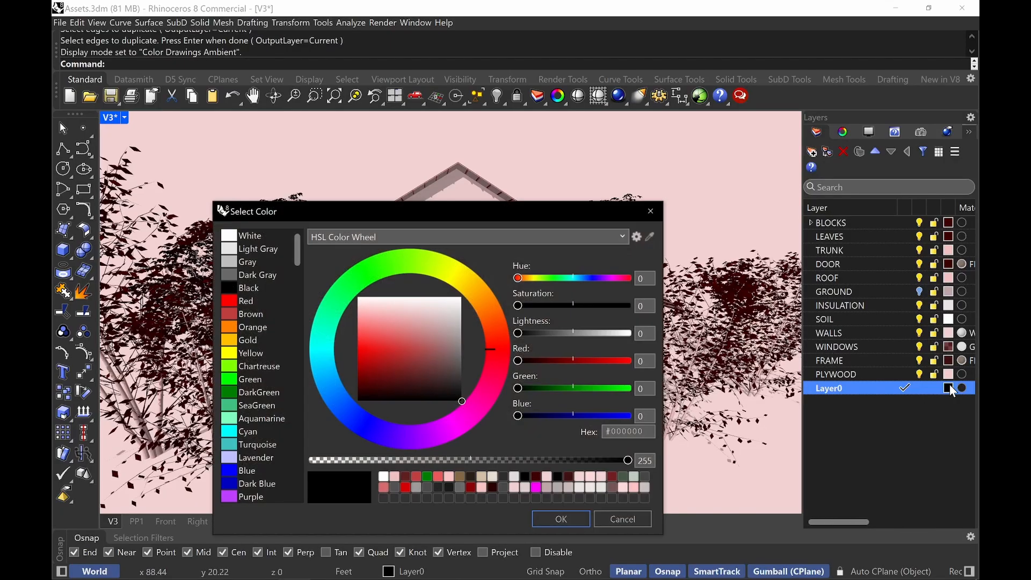
pyautogui.click(249, 235)
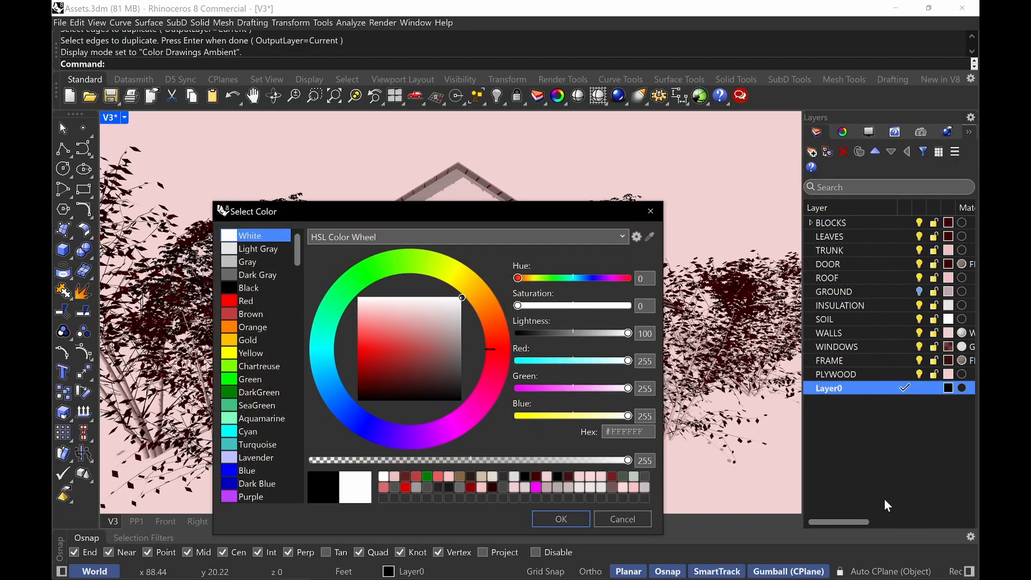
pyautogui.press('Escape')
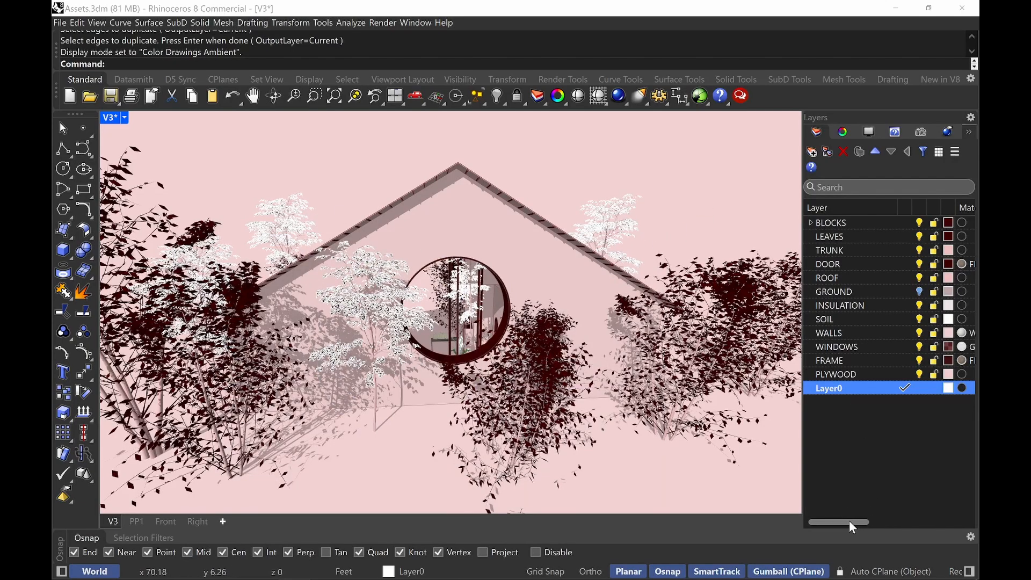
pyautogui.moveTo(849, 521); pyautogui.dragTo(914, 518)
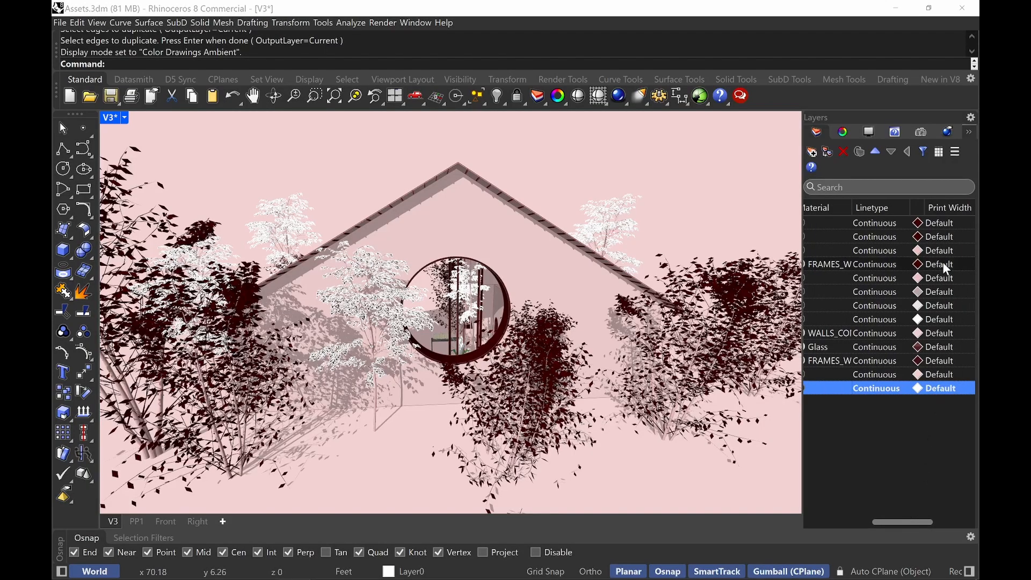
pyautogui.click(933, 385)
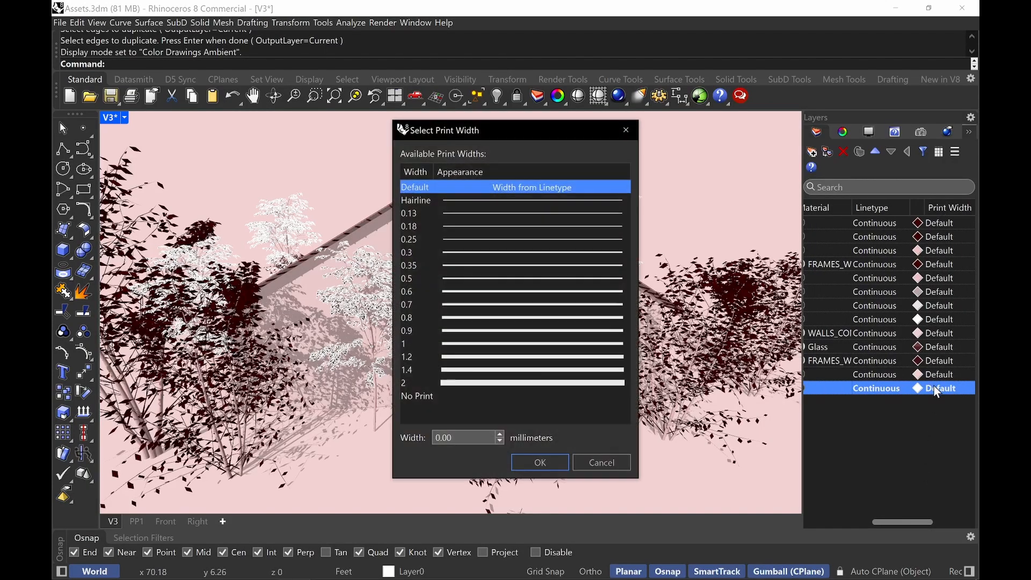
pyautogui.click(467, 203)
pyautogui.click(549, 460)
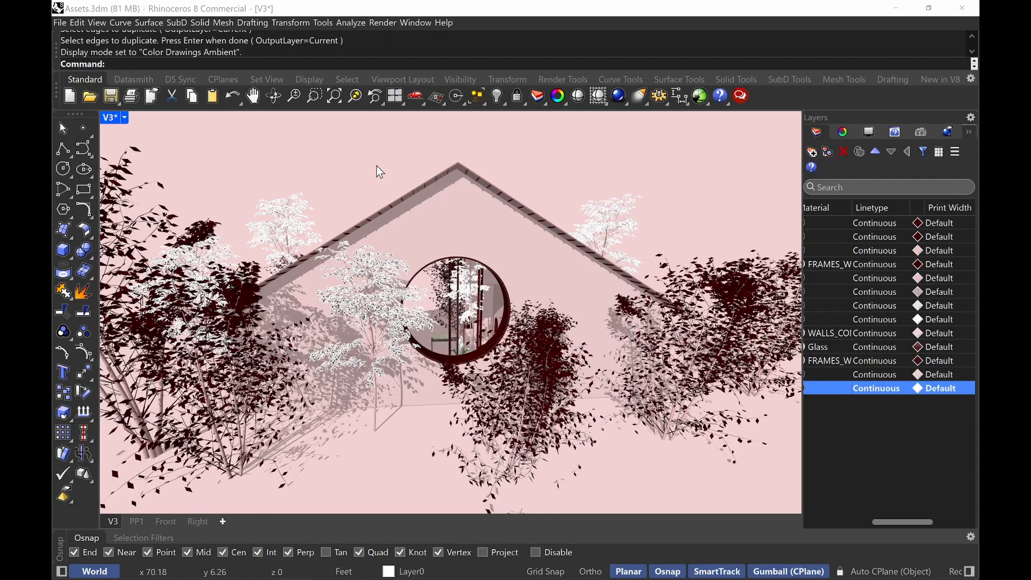
# Review the curve settings of the Color Drawings Ambient display mode without changing them, and inspect the leaf outlines near the round window up close
pyautogui.write('Options')
pyautogui.press('Return')
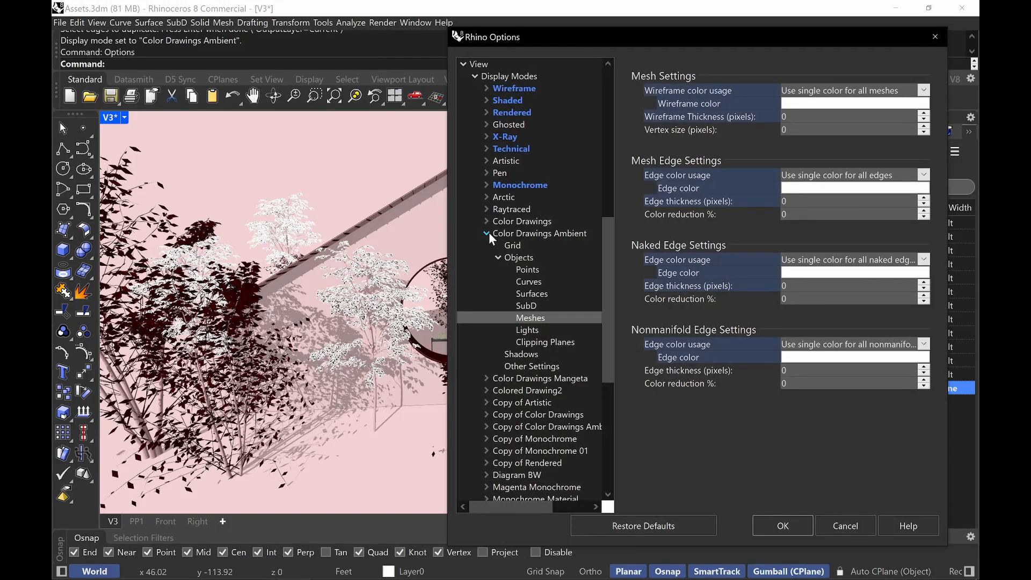
pyautogui.click(532, 279)
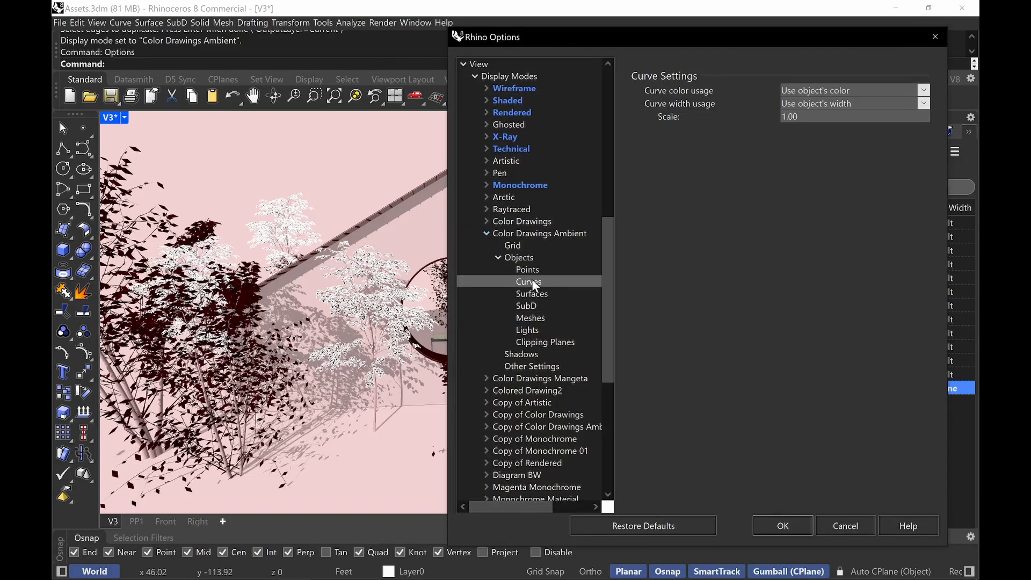
pyautogui.click(835, 520)
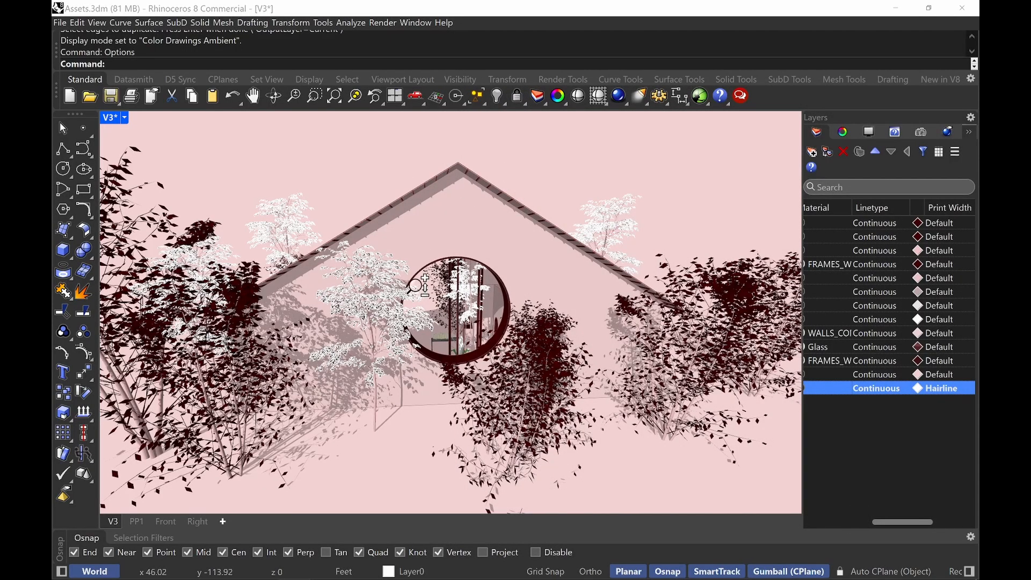
pyautogui.scroll(5, 419, 284)
pyautogui.scroll(2, 419, 284)
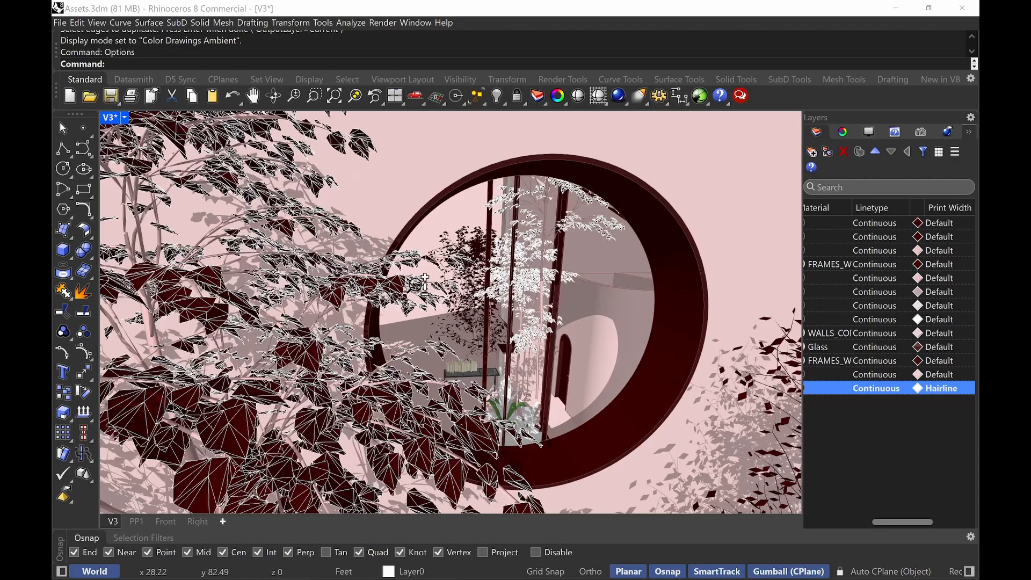
pyautogui.scroll(-2, 418, 285)
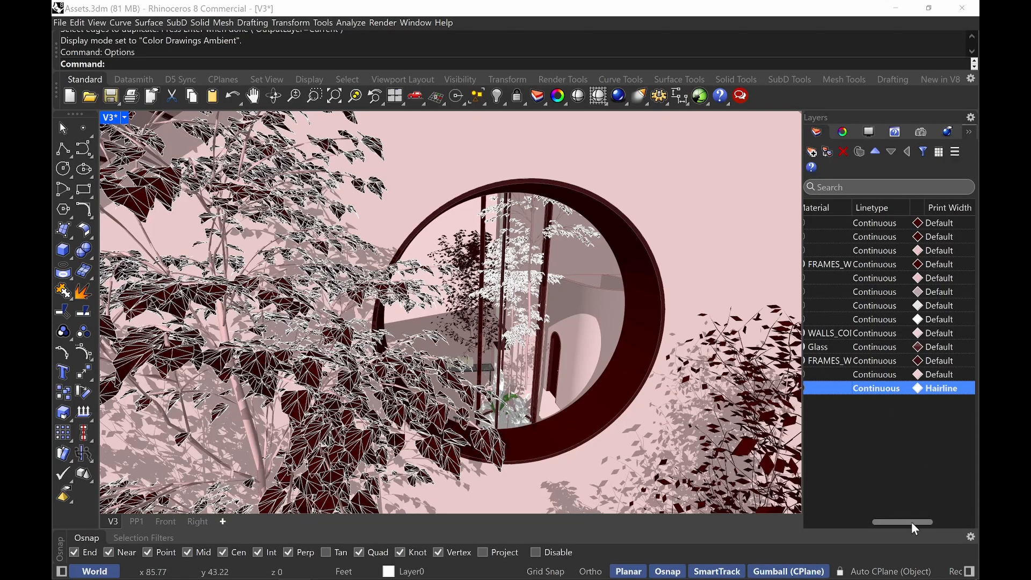
# Make LEAVES the current layer and hide Layer0 with the duplicated leaf edges
pyautogui.moveTo(912, 523); pyautogui.dragTo(834, 519)
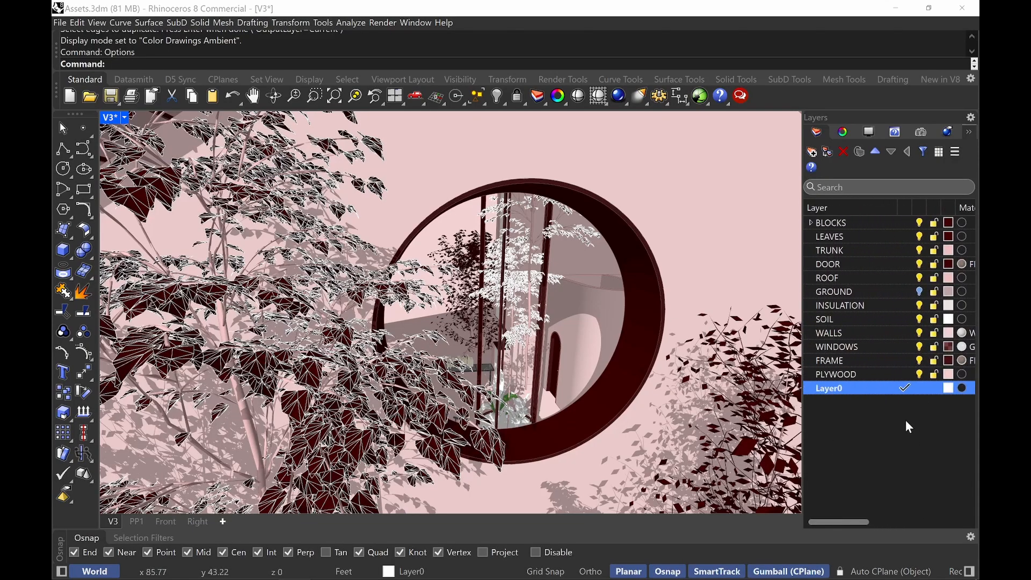
pyautogui.click(905, 237)
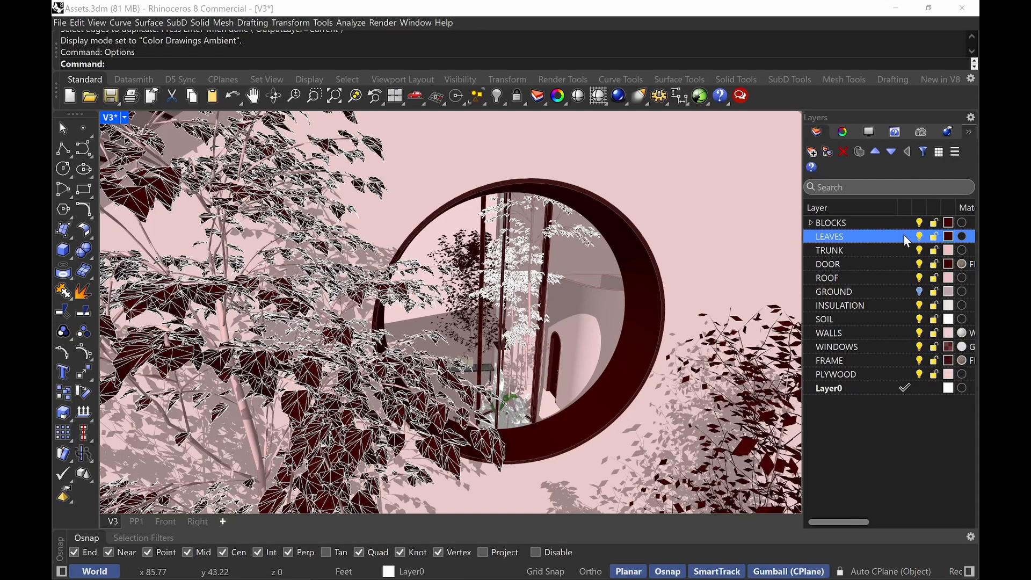
pyautogui.click(905, 236)
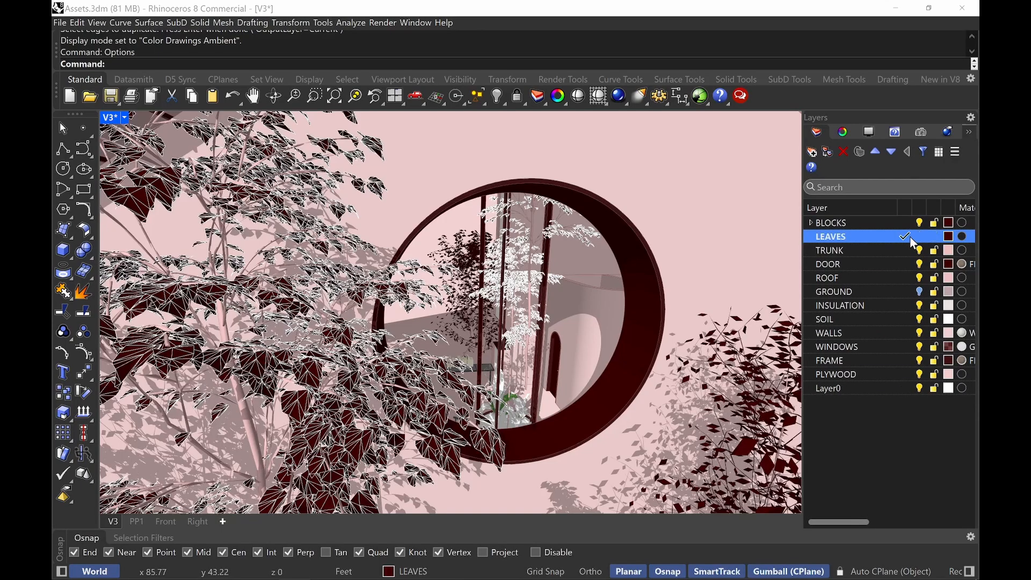
pyautogui.click(924, 391)
pyautogui.click(920, 389)
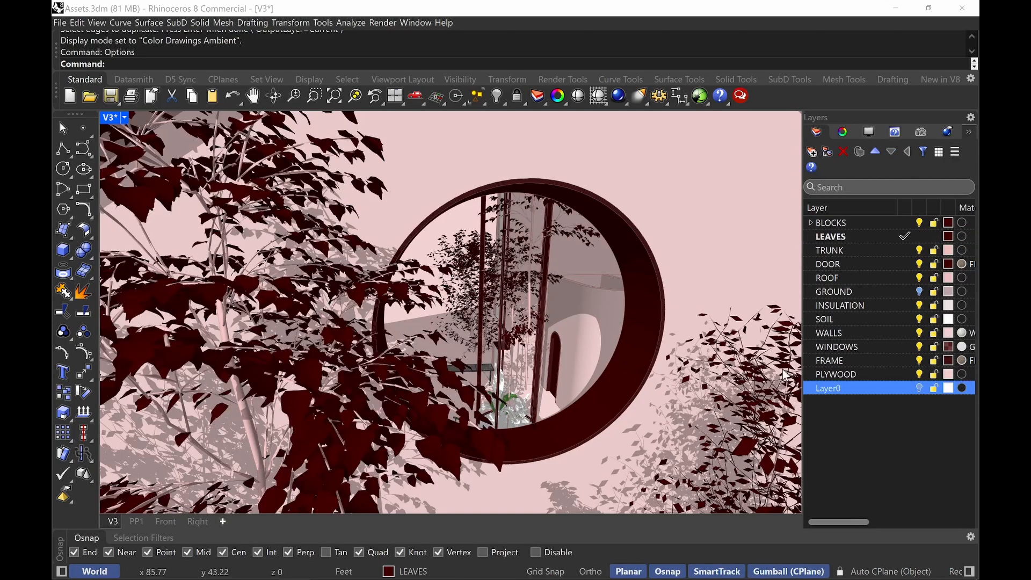
# Recall view V1 and start a view capture to file with ViewCaptureToFile
pyautogui.write('V')
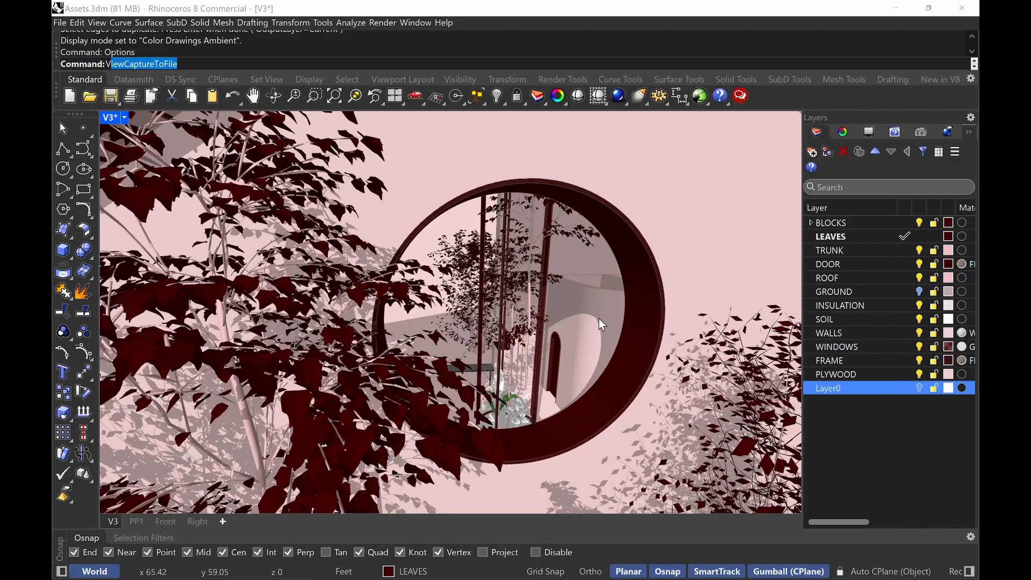
pyautogui.write('1')
pyautogui.press('Return')
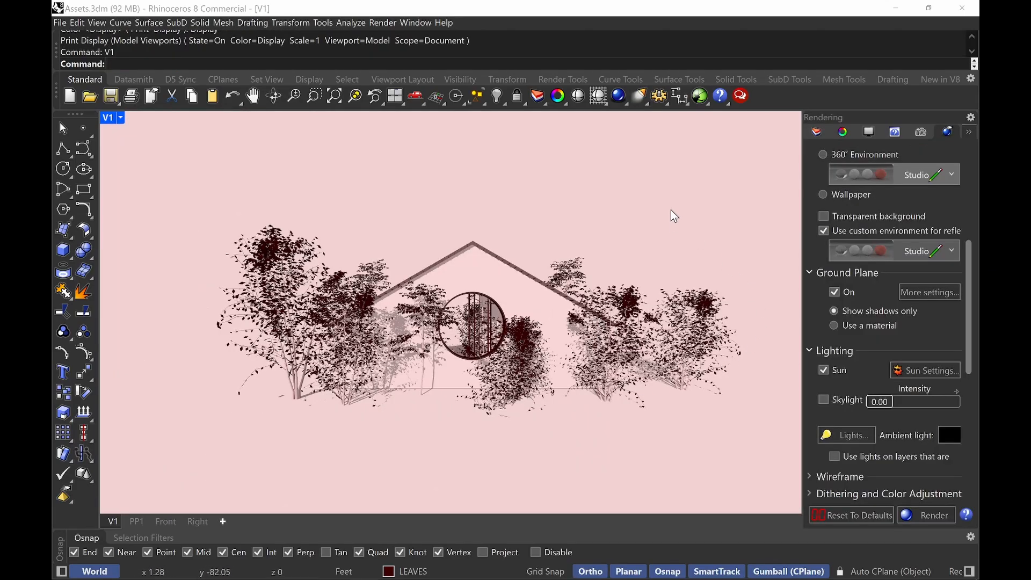
pyautogui.write('ViewCaptureToClipboard')
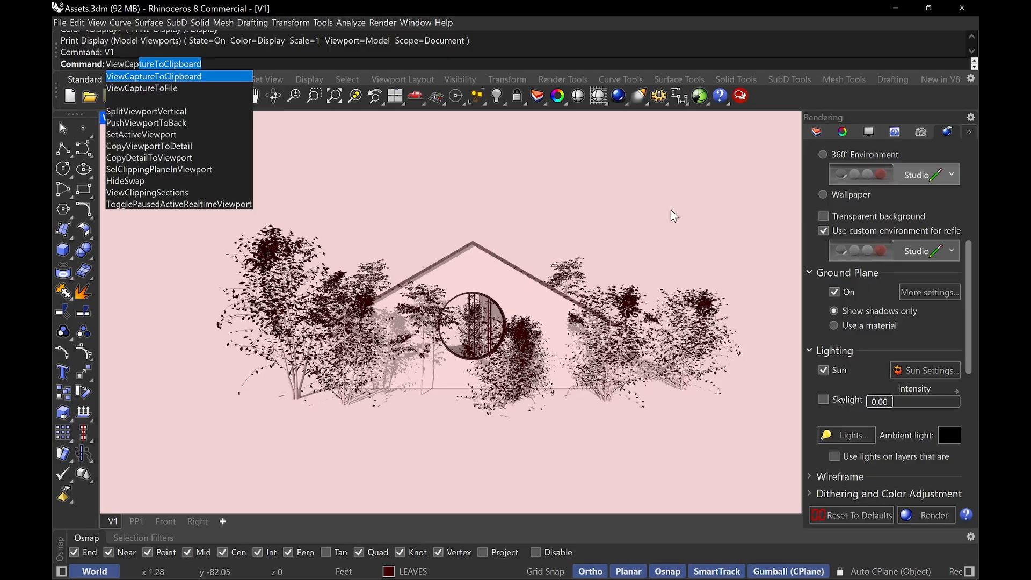
pyautogui.press('Down')
pyautogui.press('Return')
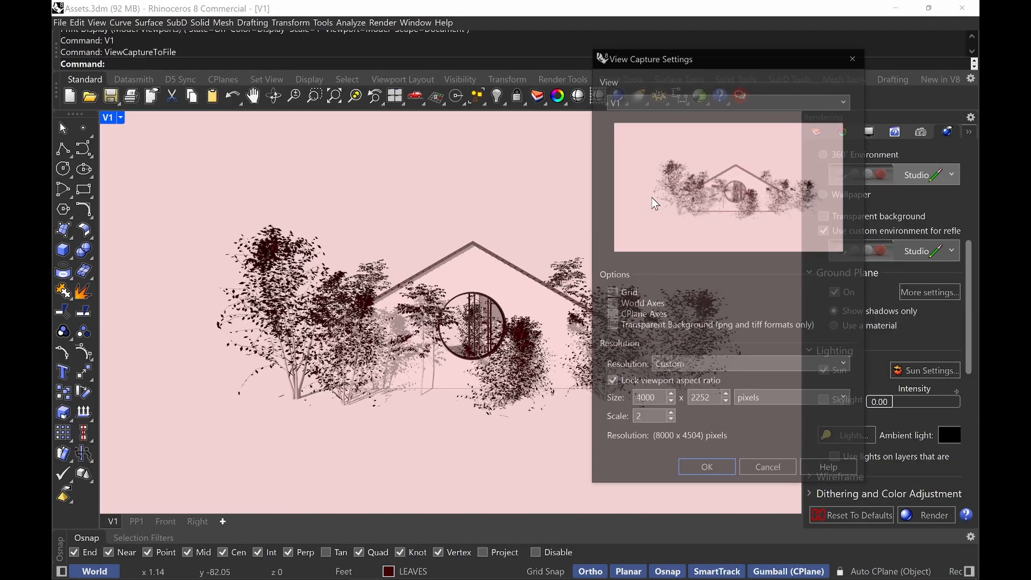
# Set the view capture resolution to Custom and enter a width of 4000 pixels with the viewport aspect ratio locked
pyautogui.click(681, 366)
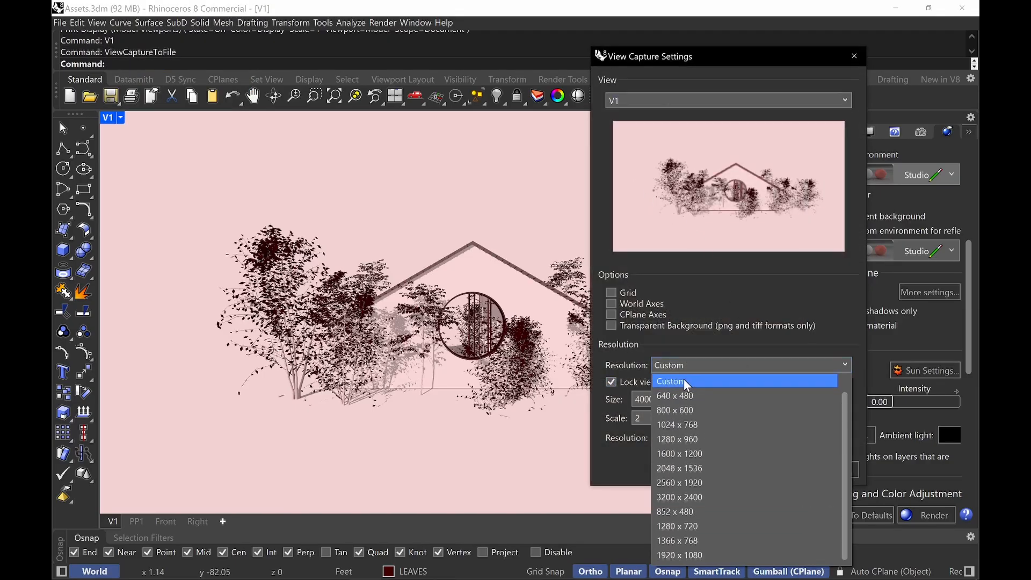
pyautogui.scroll(1, 688, 385)
pyautogui.click(695, 384)
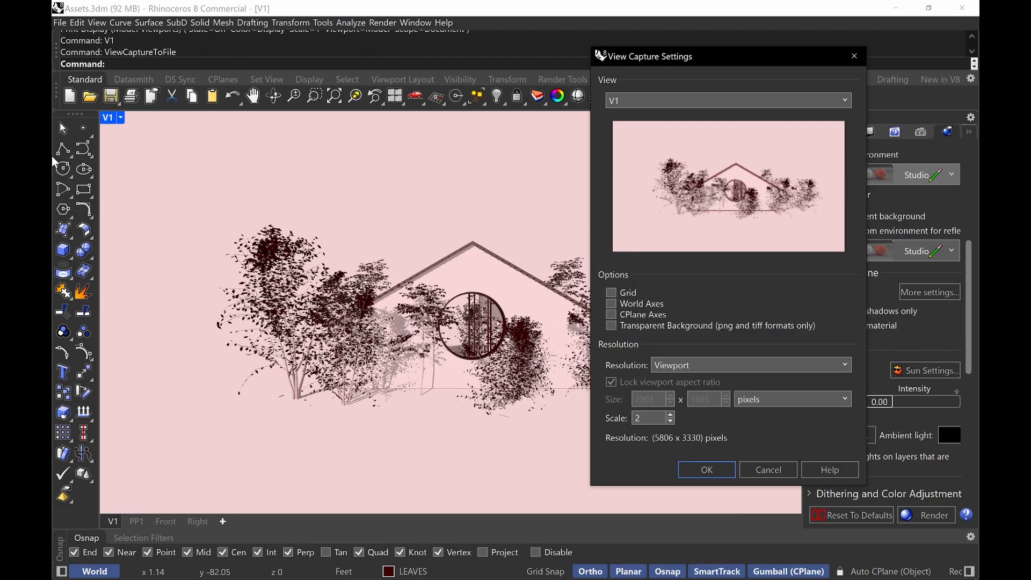
pyautogui.click(679, 365)
pyautogui.click(684, 392)
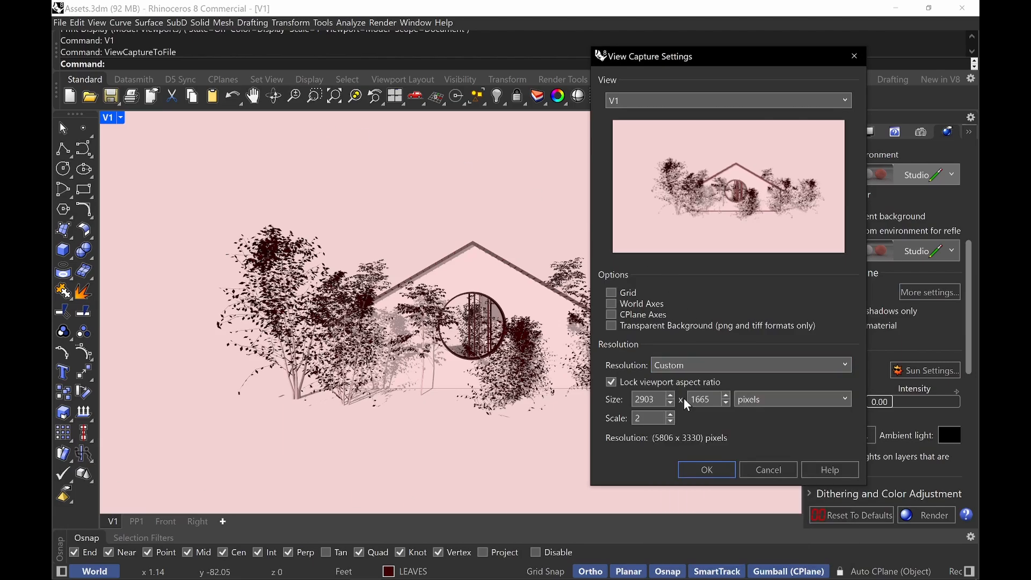
pyautogui.click(659, 399)
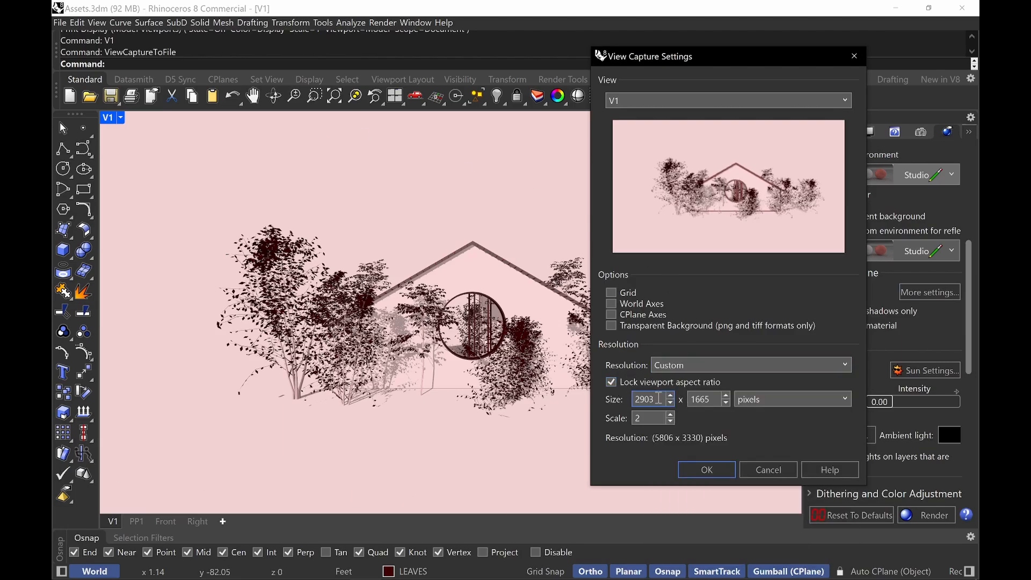
pyautogui.write('4000')
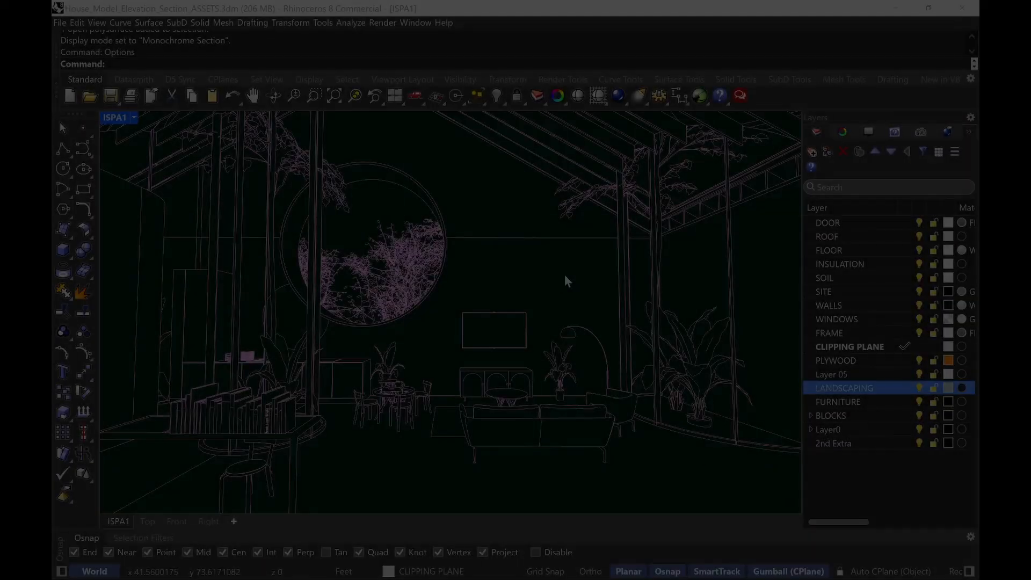
# Switch from the house section model to Assets.3dm and look through the display modes available for view V1
pyautogui.moveTo(564, 276); pyautogui.dragTo(563, 276, button='right')
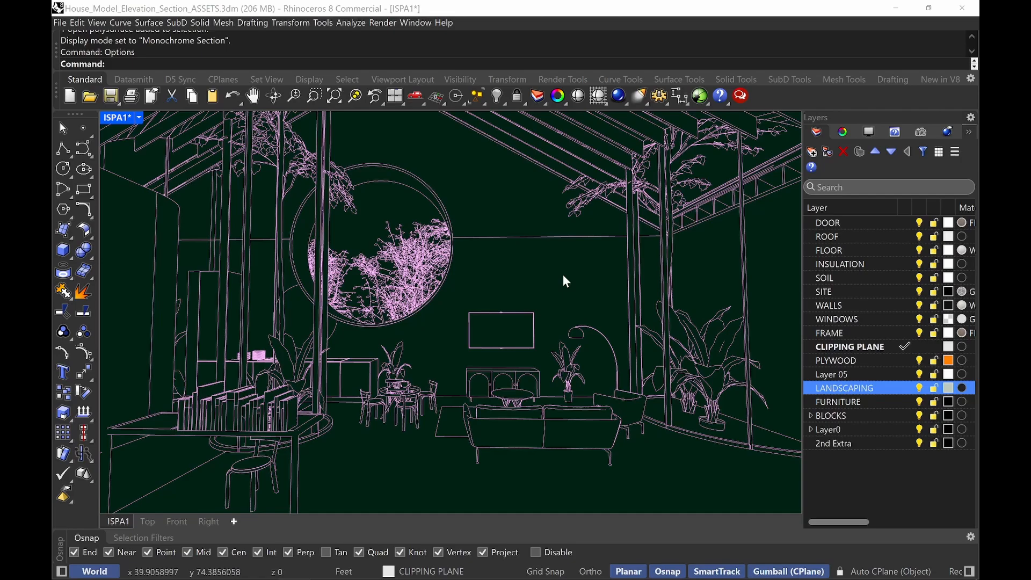
pyautogui.click(896, 14)
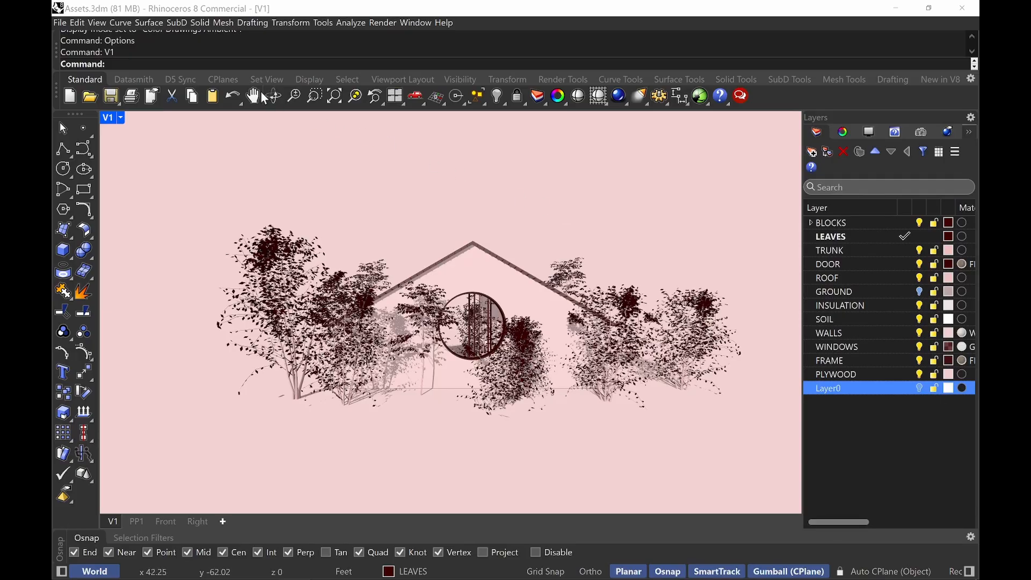
pyautogui.click(113, 118)
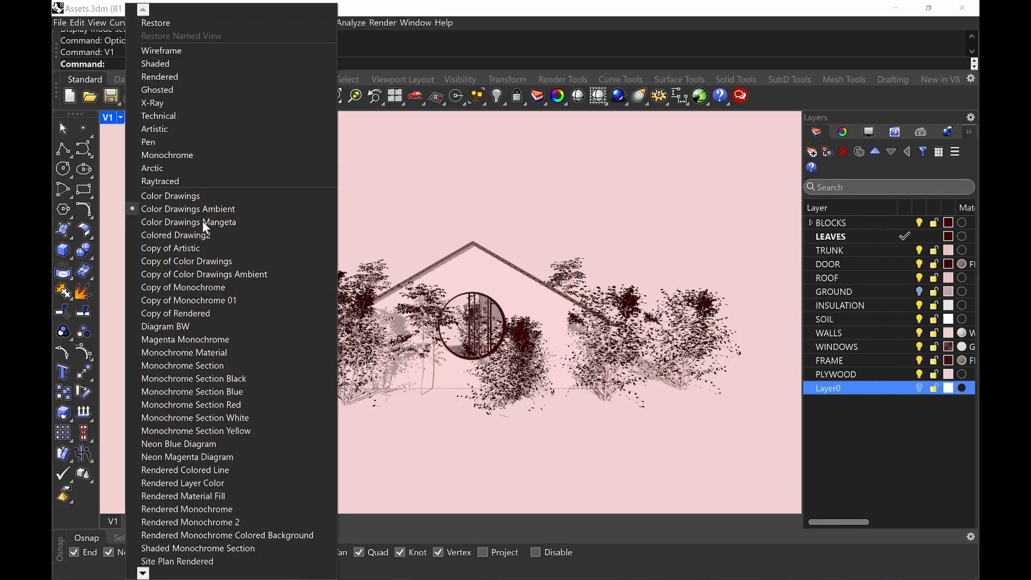
pyautogui.click(378, 205)
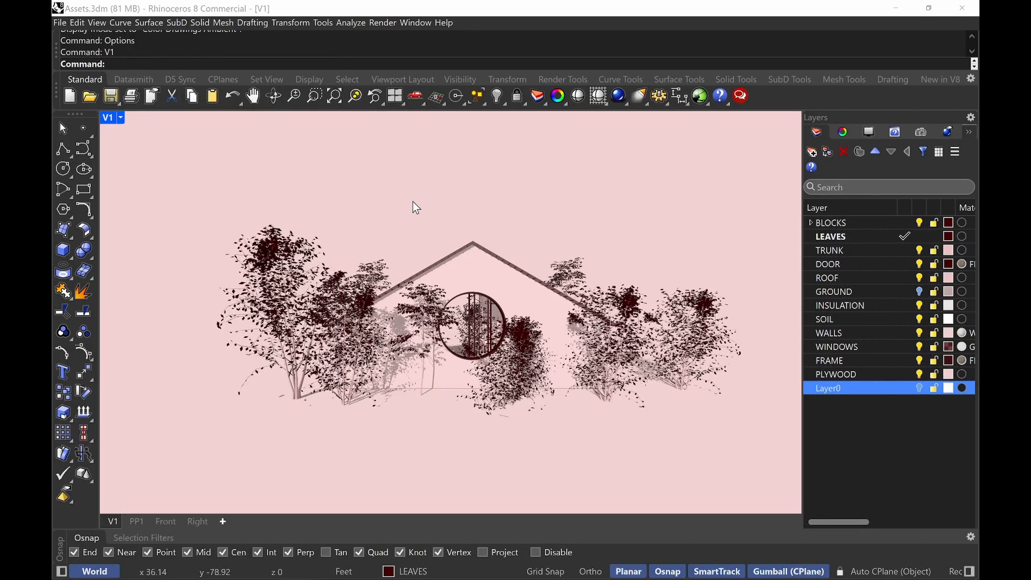
# Open the display mode options and duplicate the Monochrome display mode
pyautogui.write('tions')
pyautogui.press('Return')
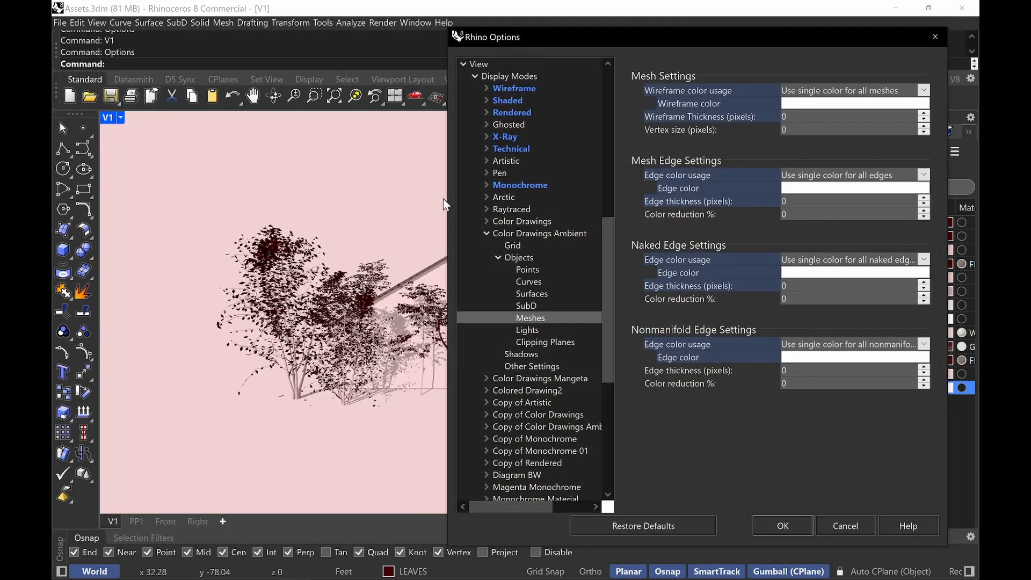
pyautogui.click(544, 189)
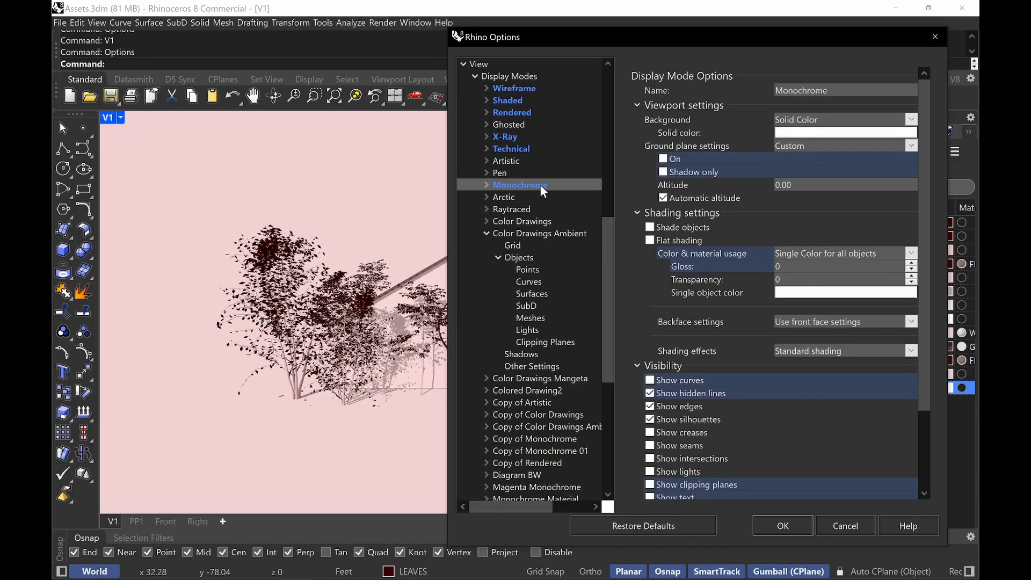
pyautogui.scroll(6, 519, 226)
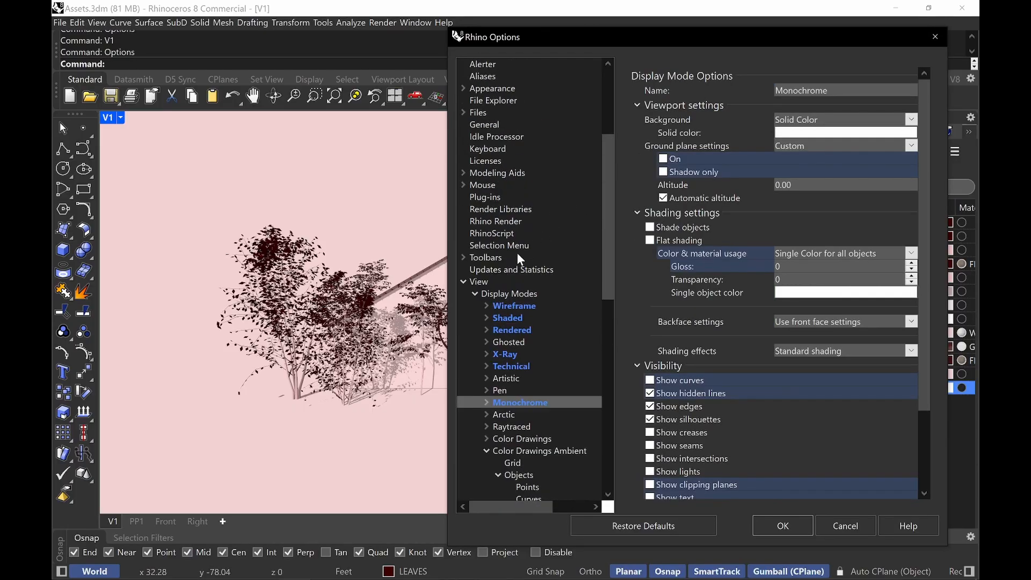
pyautogui.click(505, 294)
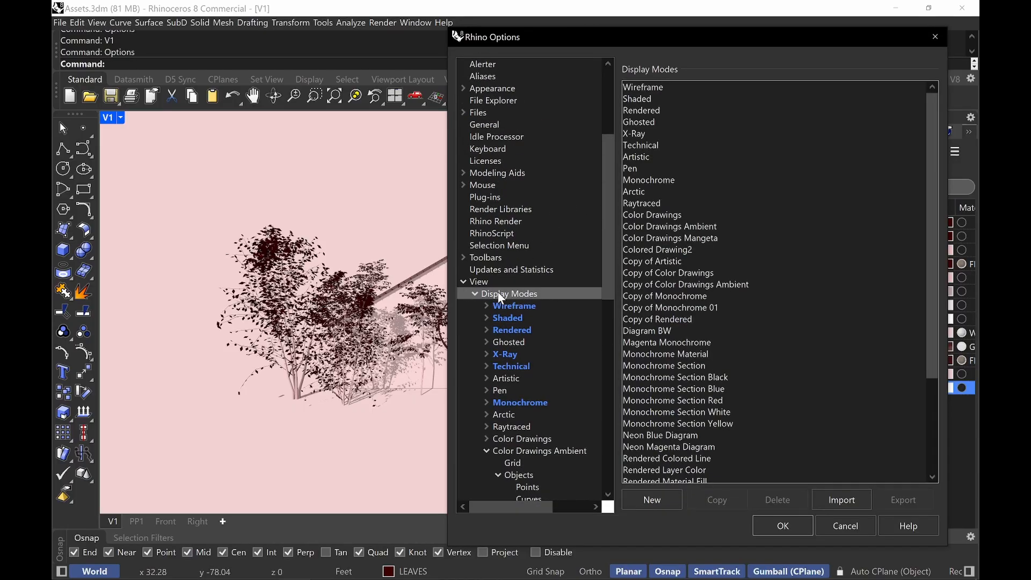
pyautogui.click(652, 180)
pyautogui.click(719, 497)
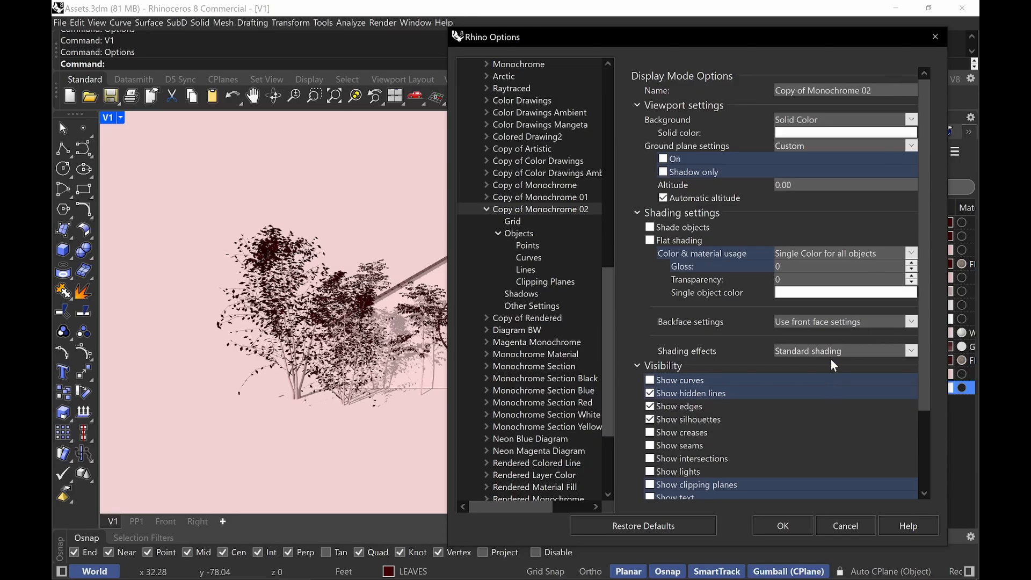
# Enter Shaded Monochrome Sec as the copied display mode's name and close the options without applying it
pyautogui.click(859, 89)
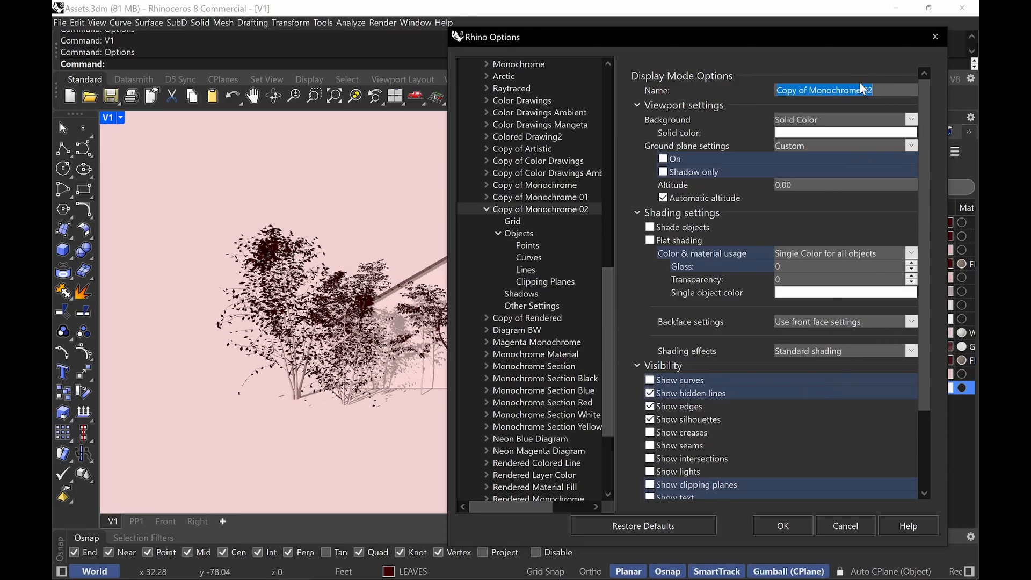
pyautogui.write('Shaded Monochrome Sec')
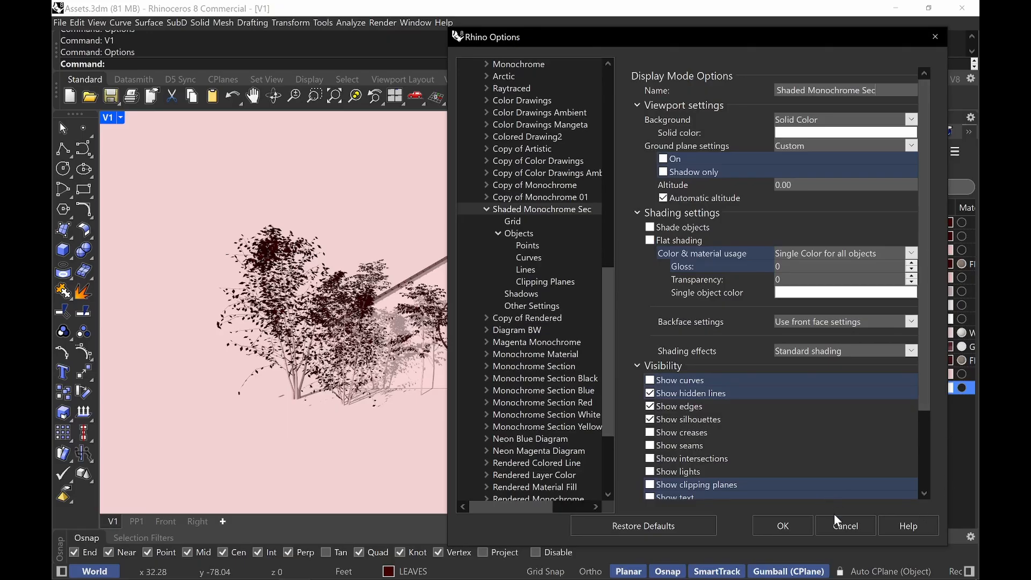
pyautogui.click(935, 37)
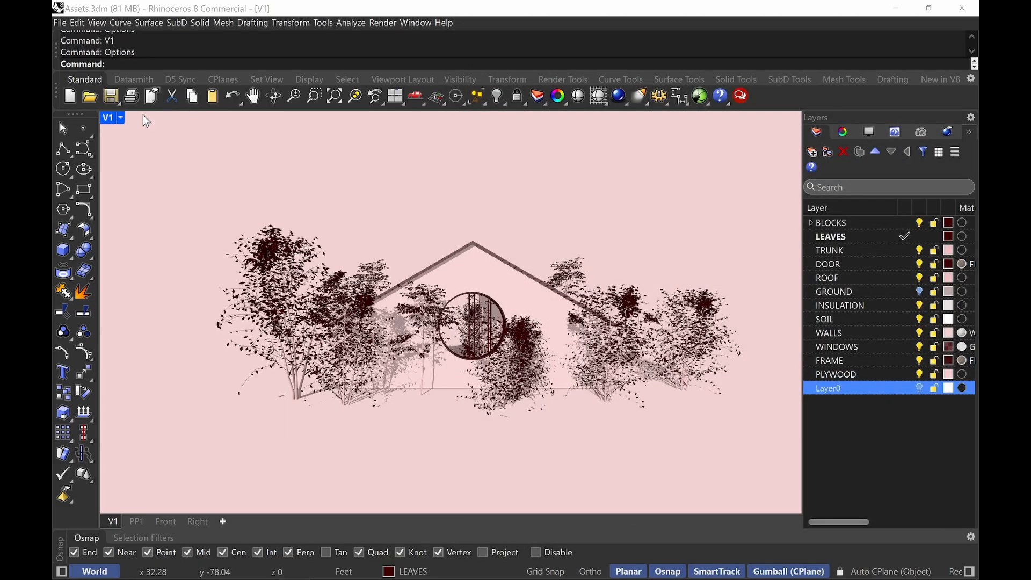
# Set view V1 to the Shaded Monochrome Section display mode
pyautogui.click(106, 118)
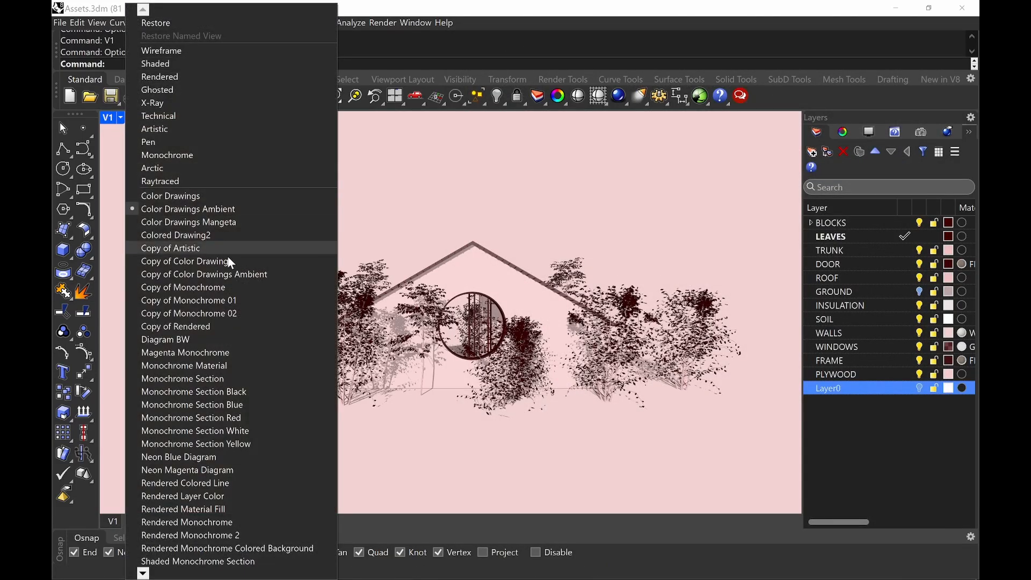
pyautogui.click(233, 560)
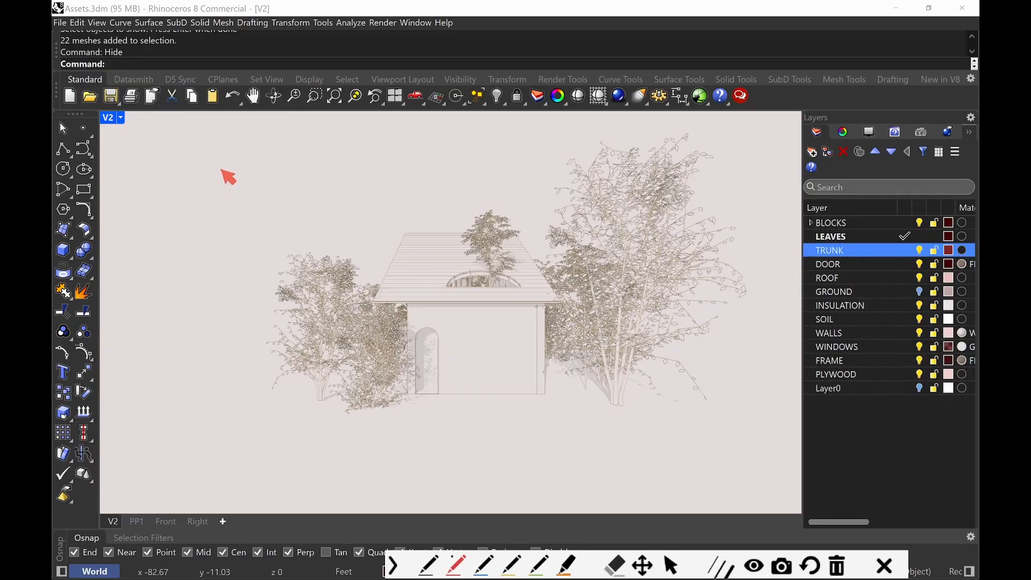
pyautogui.moveTo(223, 170)
pyautogui.mouseDown()
pyautogui.moveTo(231, 267)
pyautogui.moveTo(207, 404)
pyautogui.moveTo(153, 459)
pyautogui.mouseUp()
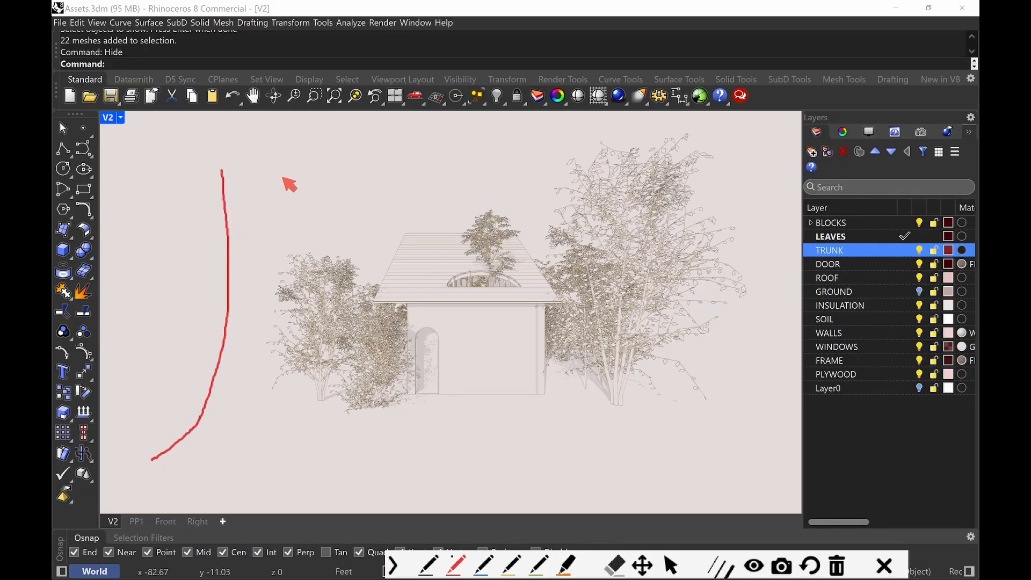
pyautogui.press('Escape')
# Reopen the display mode options and make another copy of the Monochrome display mode
pyautogui.write('Options')
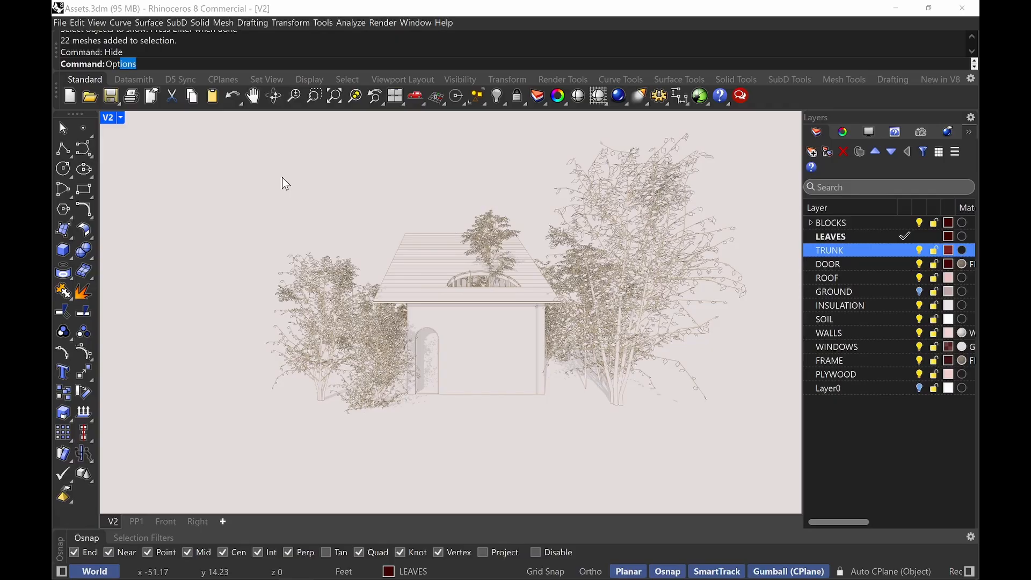
pyautogui.press('Return')
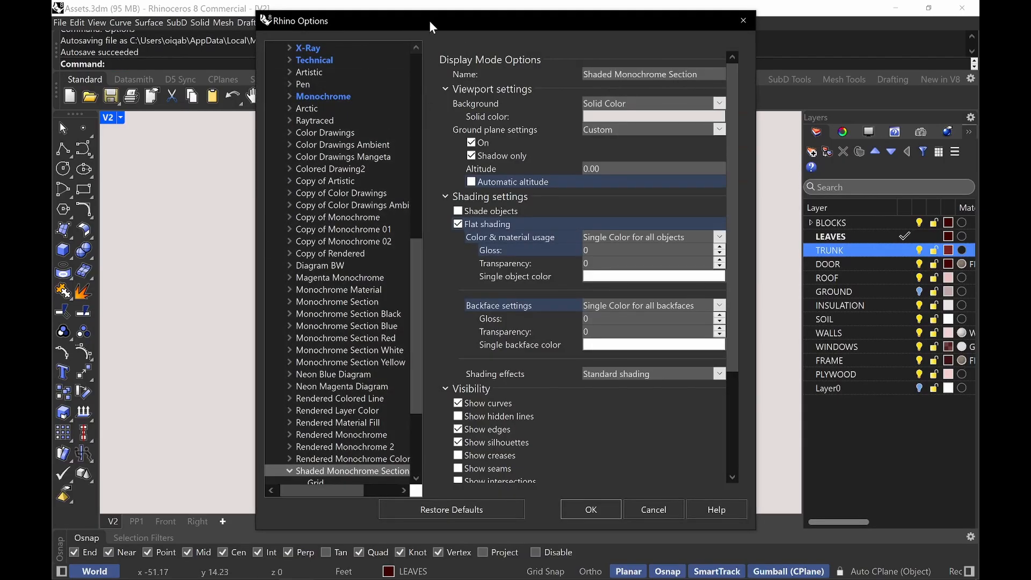
pyautogui.moveTo(430, 21); pyautogui.dragTo(655, 27)
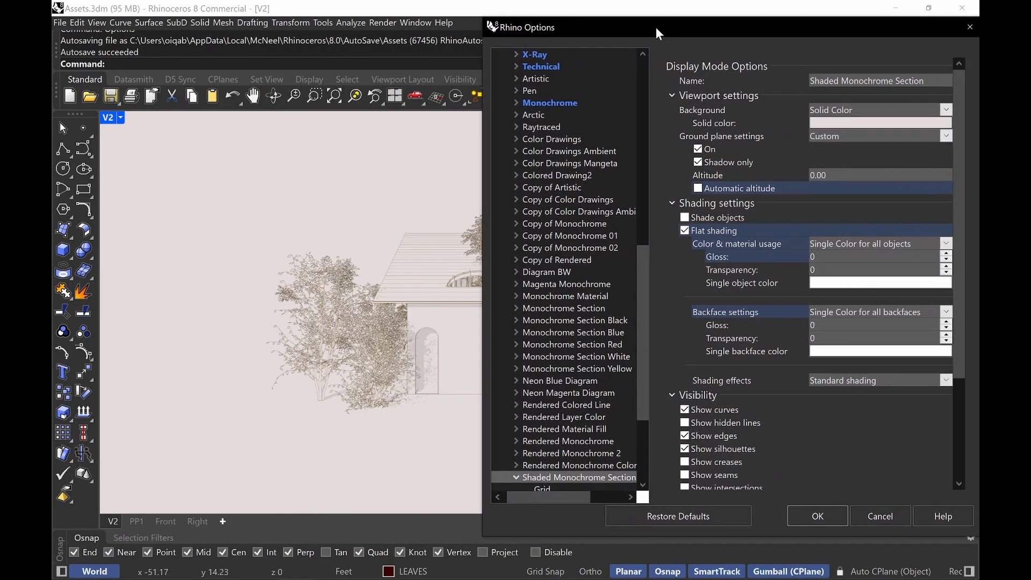
pyautogui.scroll(3, 646, 265)
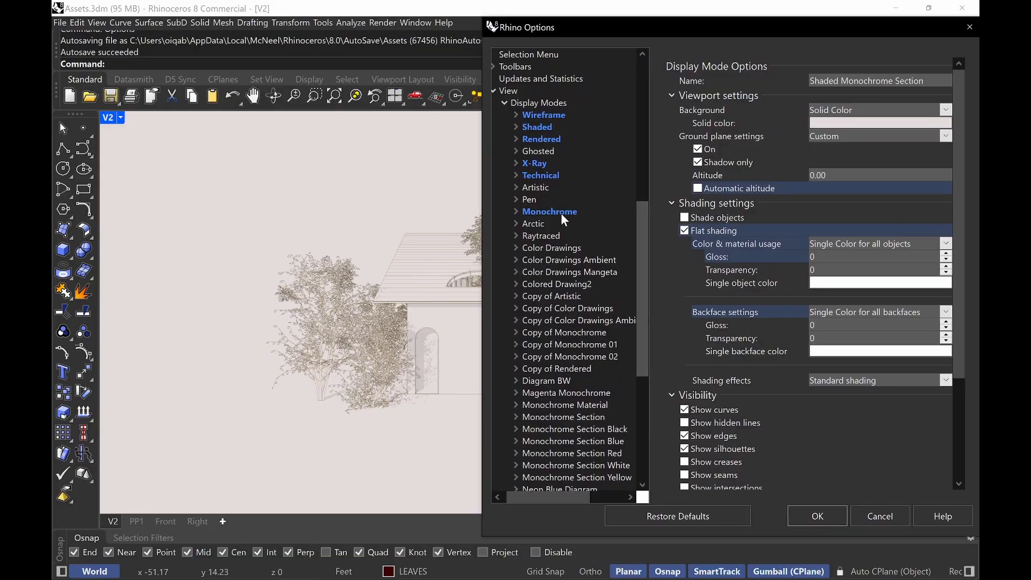
pyautogui.click(540, 102)
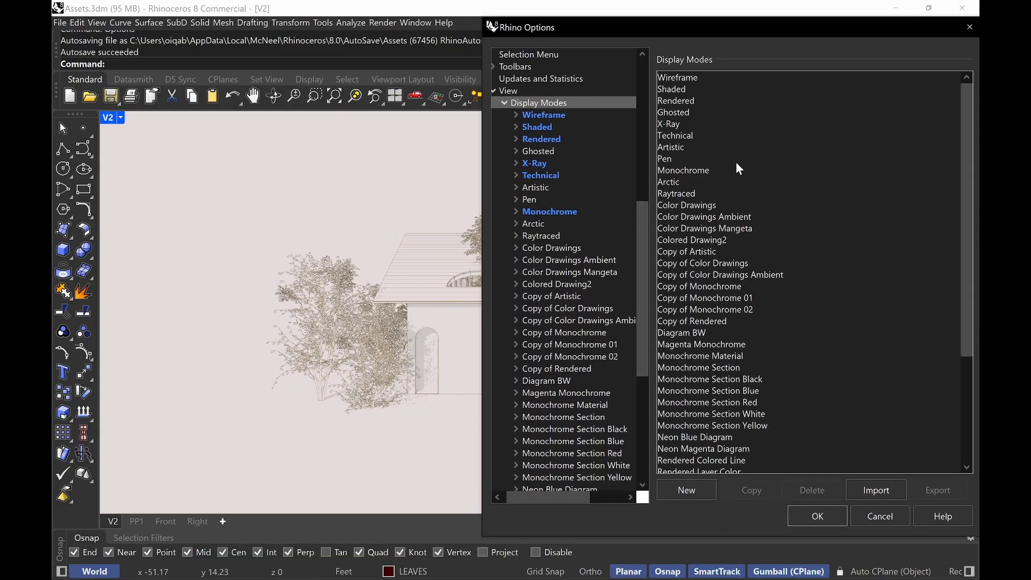
pyautogui.moveTo(722, 162)
pyautogui.mouseDown()
pyautogui.moveTo(645, 173)
pyautogui.moveTo(726, 174)
pyautogui.mouseUp()
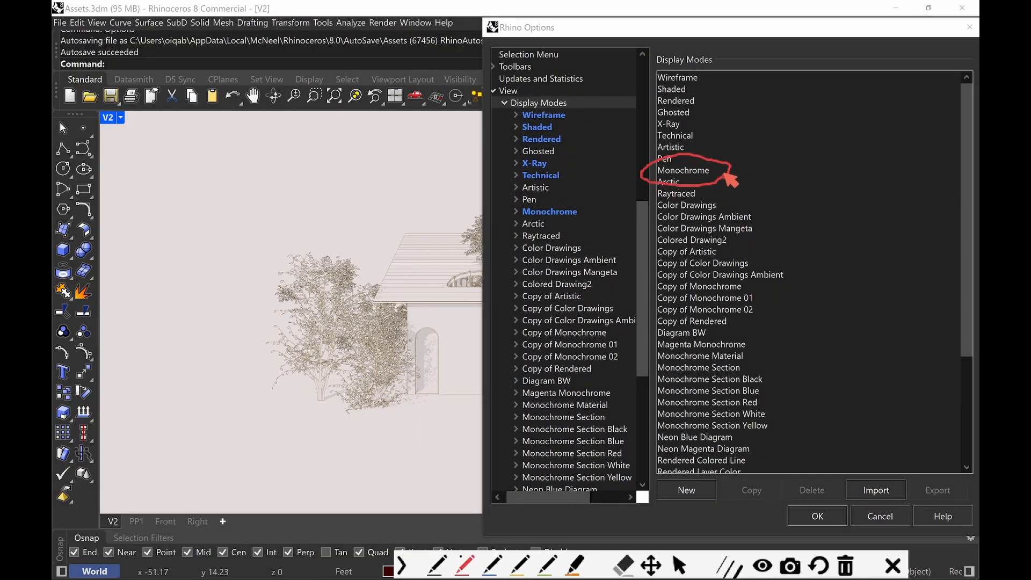
pyautogui.press('Escape')
pyautogui.click(690, 170)
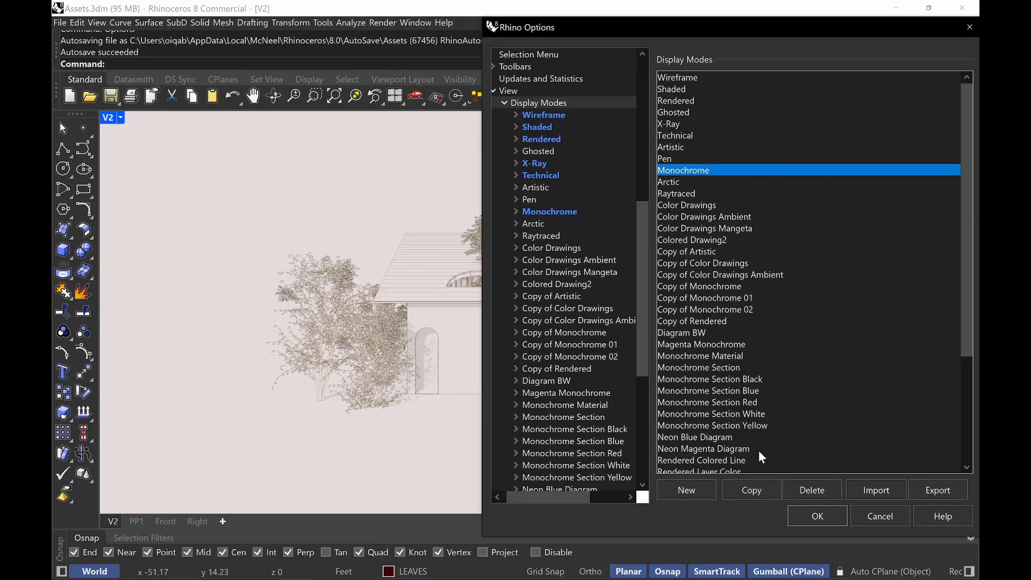
pyautogui.click(762, 488)
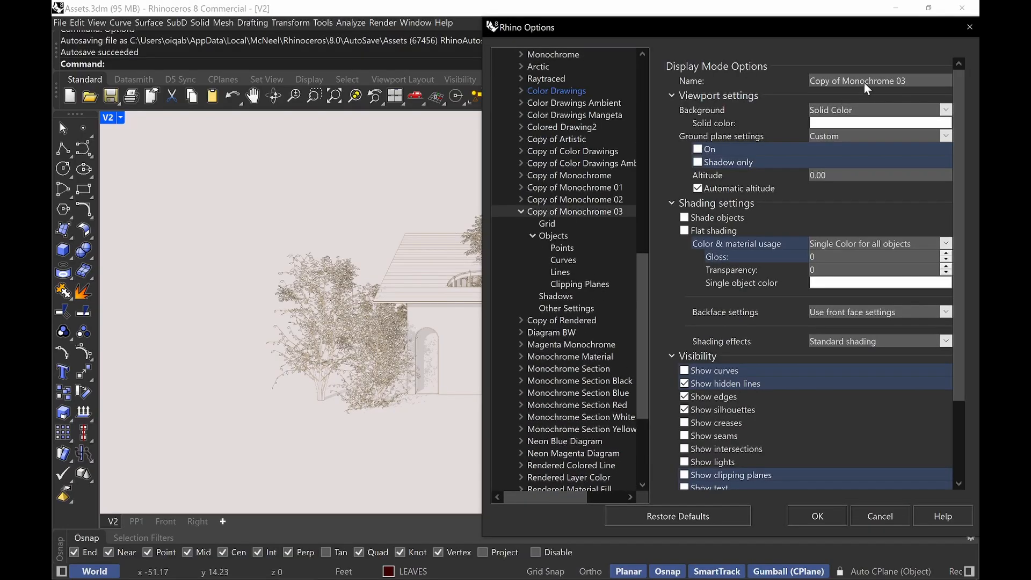
# Enter Shaded Monochrome as the new copy's name and leave the options without applying it
pyautogui.click(865, 83)
pyautogui.moveTo(913, 84); pyautogui.dragTo(722, 75)
pyautogui.write('S')
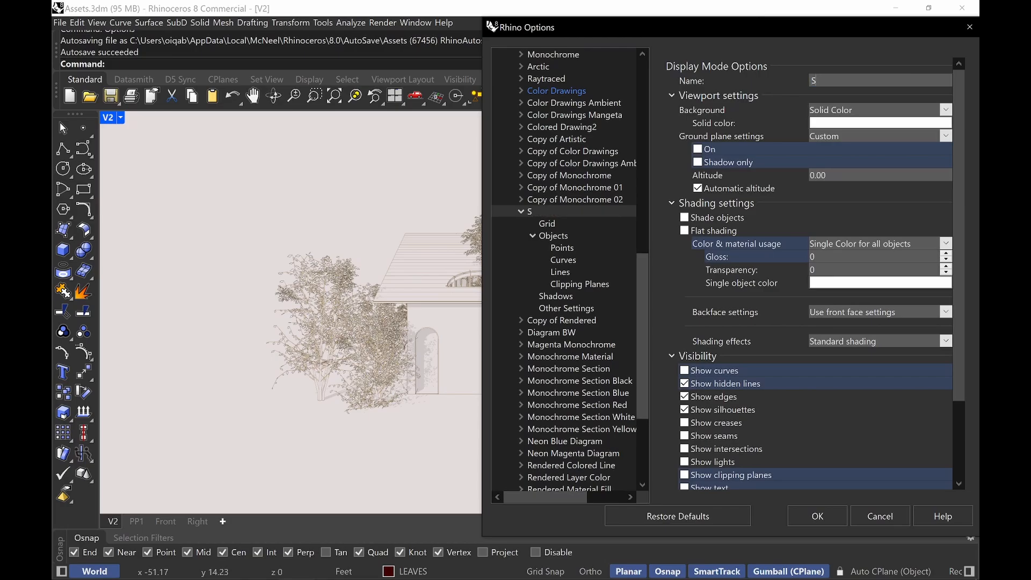
pyautogui.write('haded Monochrome')
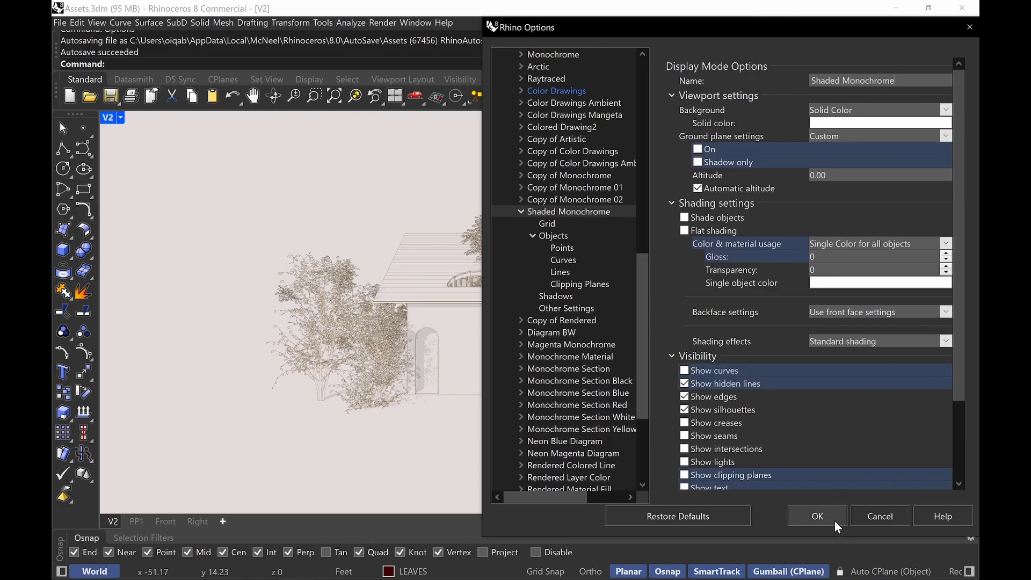
pyautogui.click(862, 518)
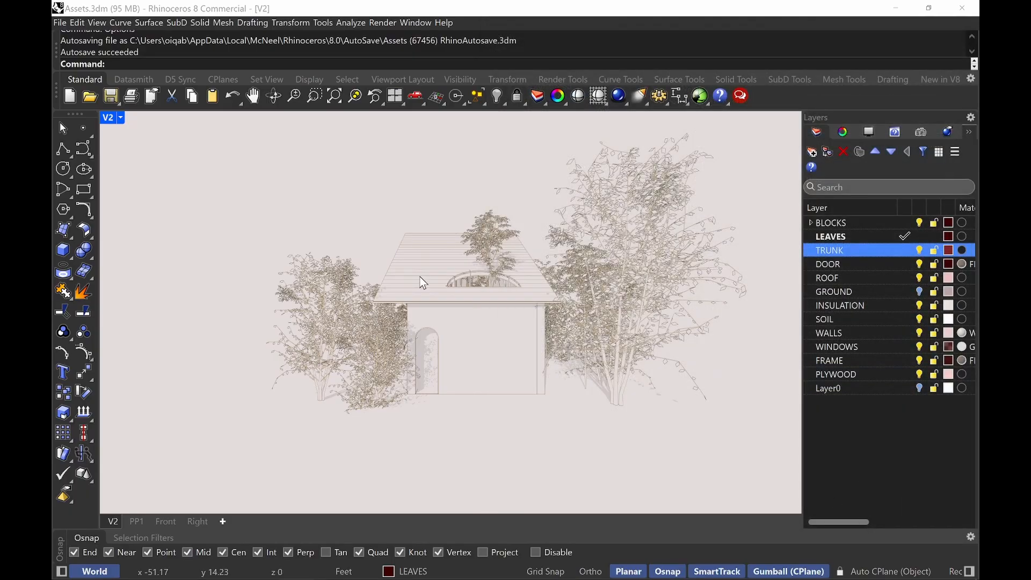
# Check view V2's display mode and open the Shaded Monochrome Section settings in the display mode options
pyautogui.click(115, 123)
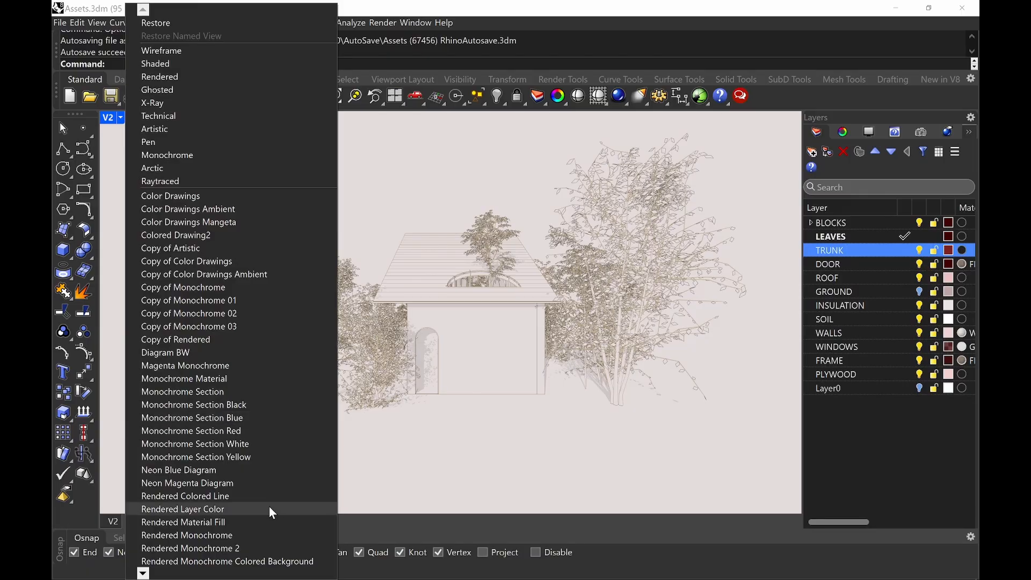
pyautogui.moveTo(143, 574)
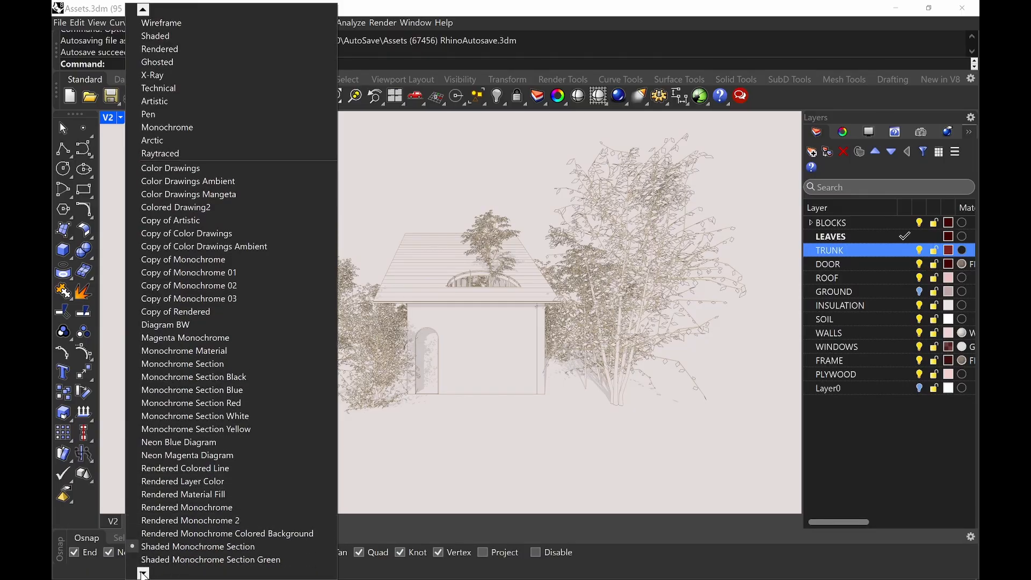
pyautogui.click(188, 524)
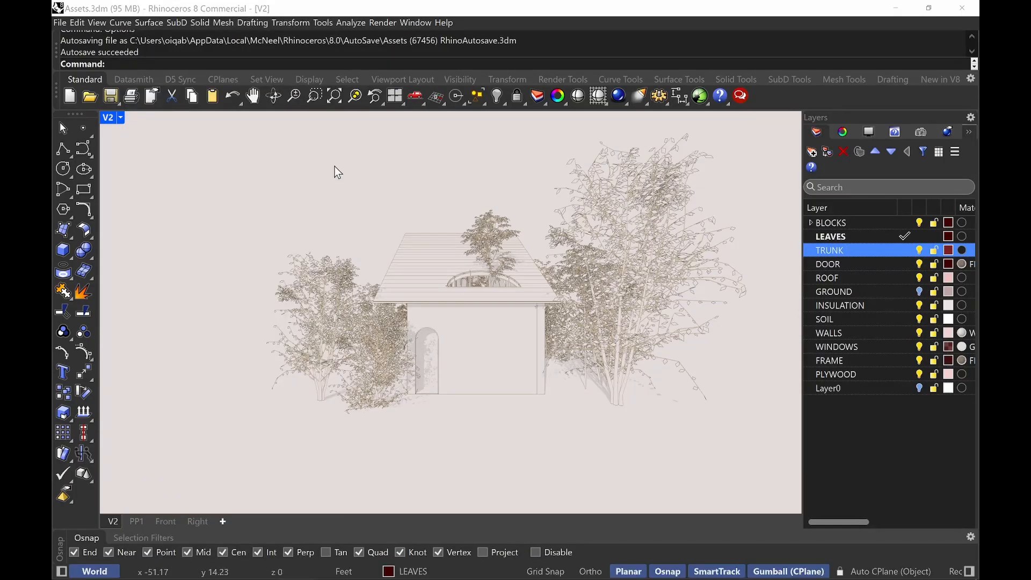
pyautogui.press('Return')
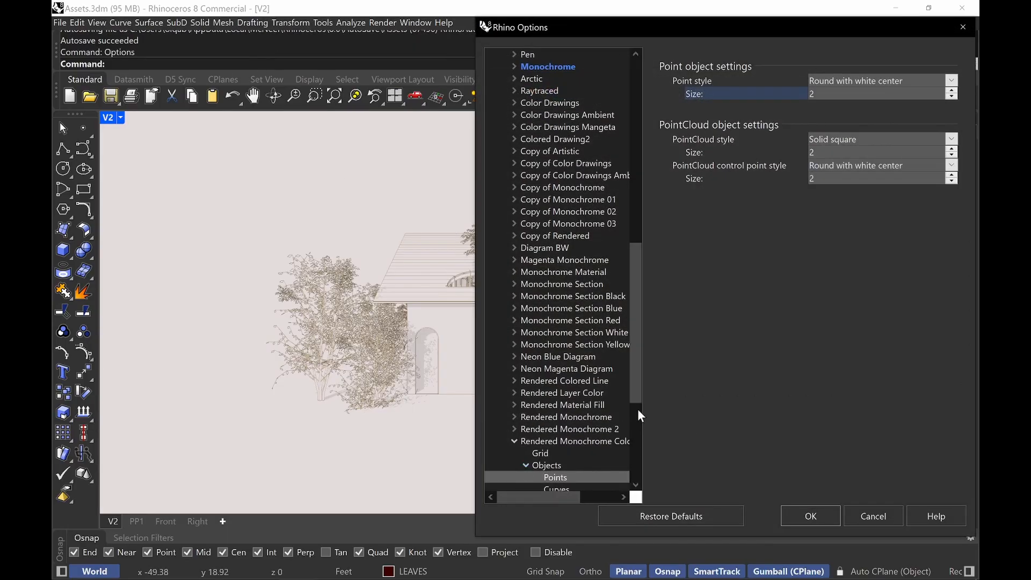
pyautogui.scroll(-5, 637, 422)
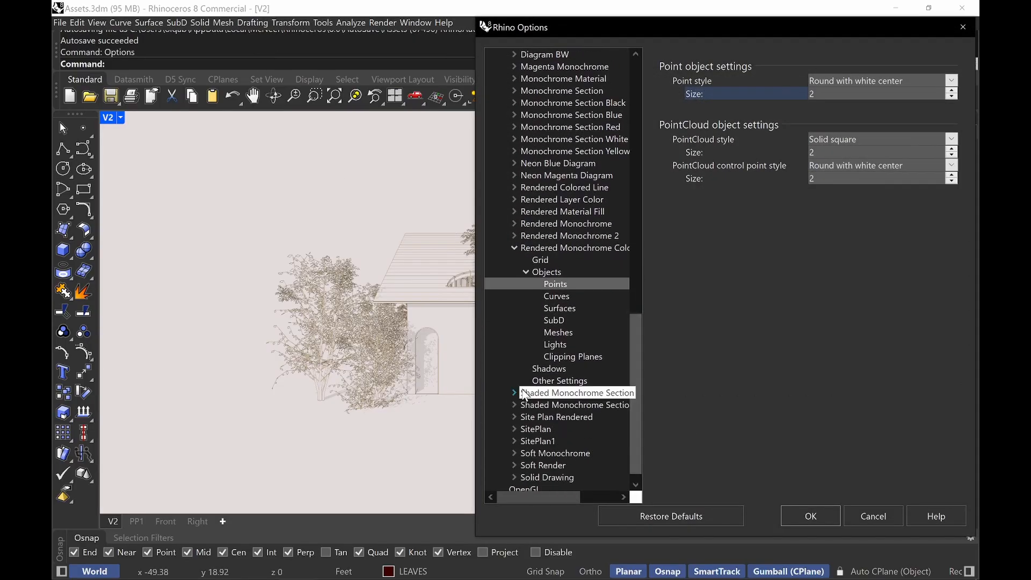
pyautogui.click(570, 392)
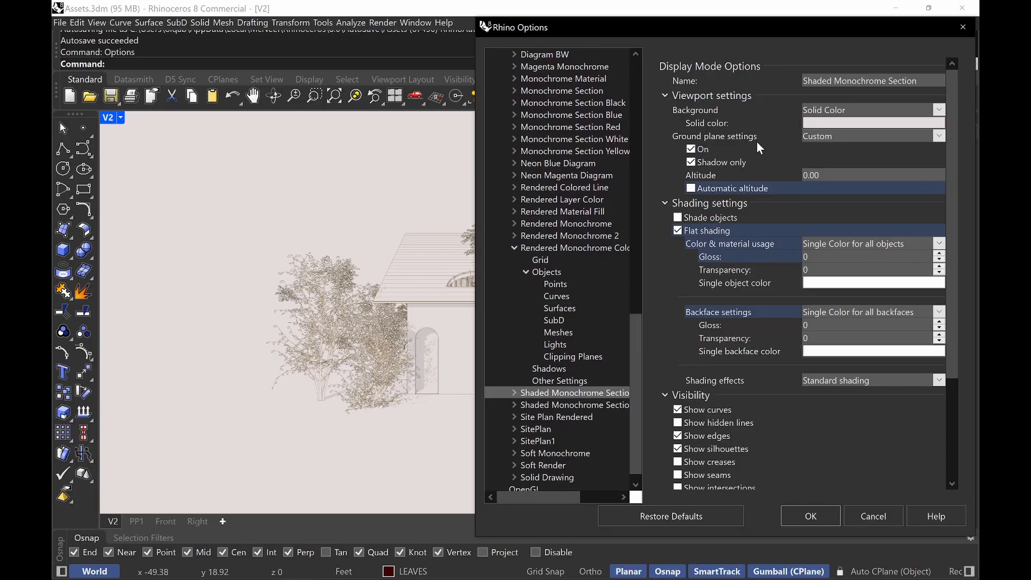
# Examine the Shaded Monochrome Section mode's solid background color and its custom ground plane, shadow-only and automatic altitude settings
pyautogui.hotkey('ctrl', 'alt', 'g')
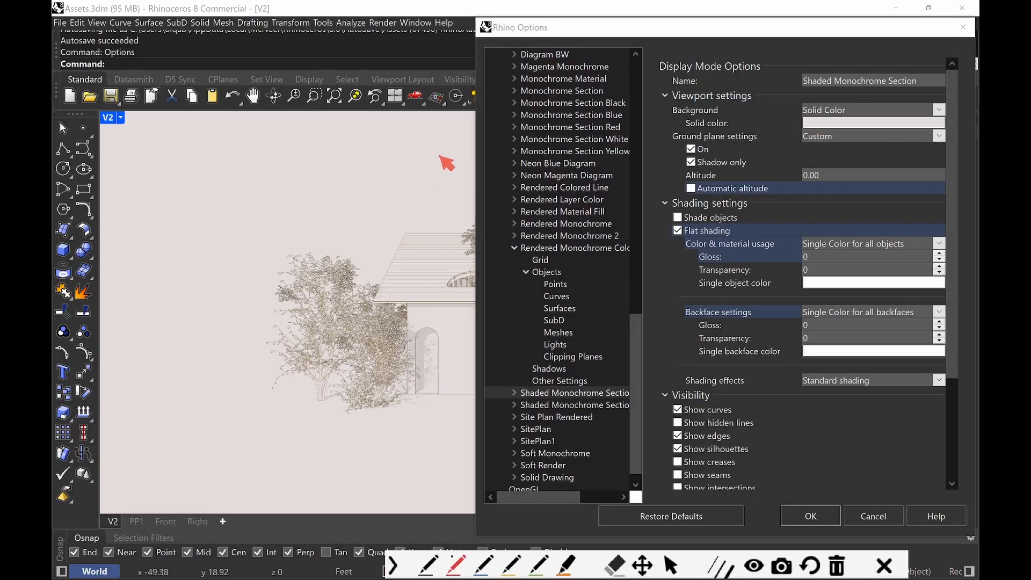
pyautogui.moveTo(439, 157); pyautogui.dragTo(426, 178)
pyautogui.moveTo(940, 116)
pyautogui.mouseDown()
pyautogui.moveTo(749, 128)
pyautogui.moveTo(917, 139)
pyautogui.moveTo(943, 124)
pyautogui.mouseUp()
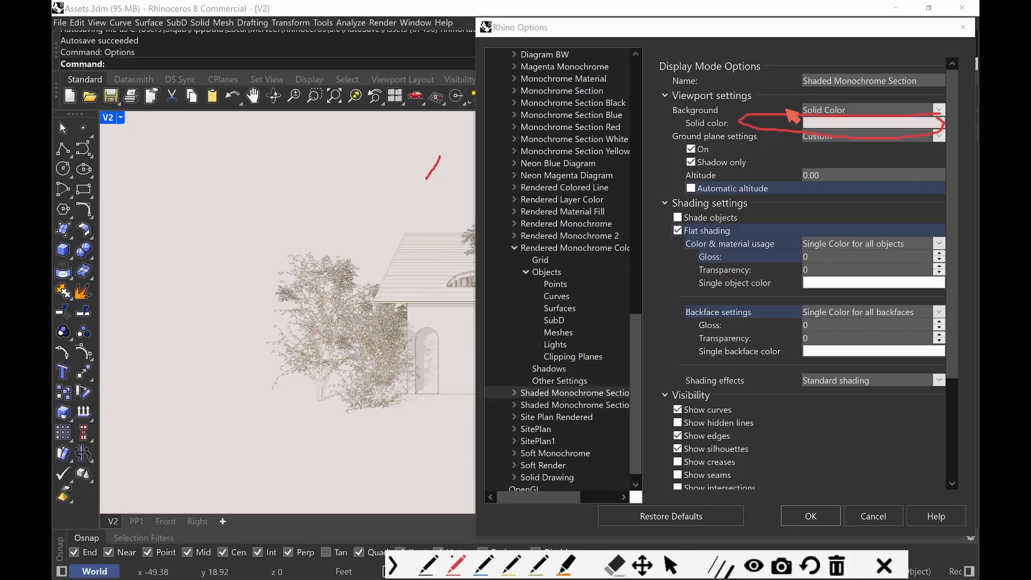
pyautogui.press('Escape')
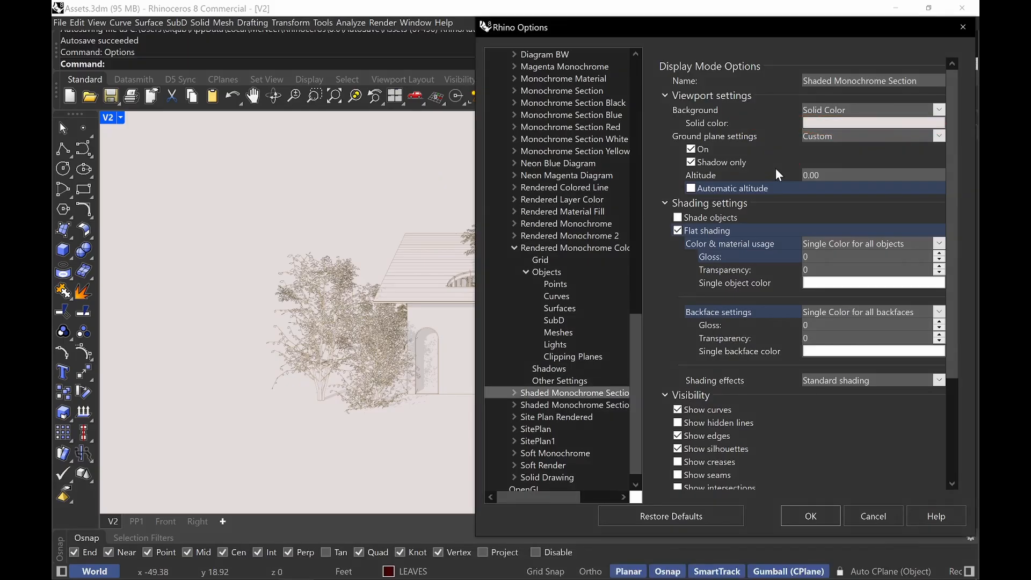
pyautogui.hotkey('ctrl', 'alt', 'g')
pyautogui.moveTo(720, 147)
pyautogui.mouseDown()
pyautogui.moveTo(749, 142)
pyautogui.moveTo(769, 154)
pyautogui.mouseUp()
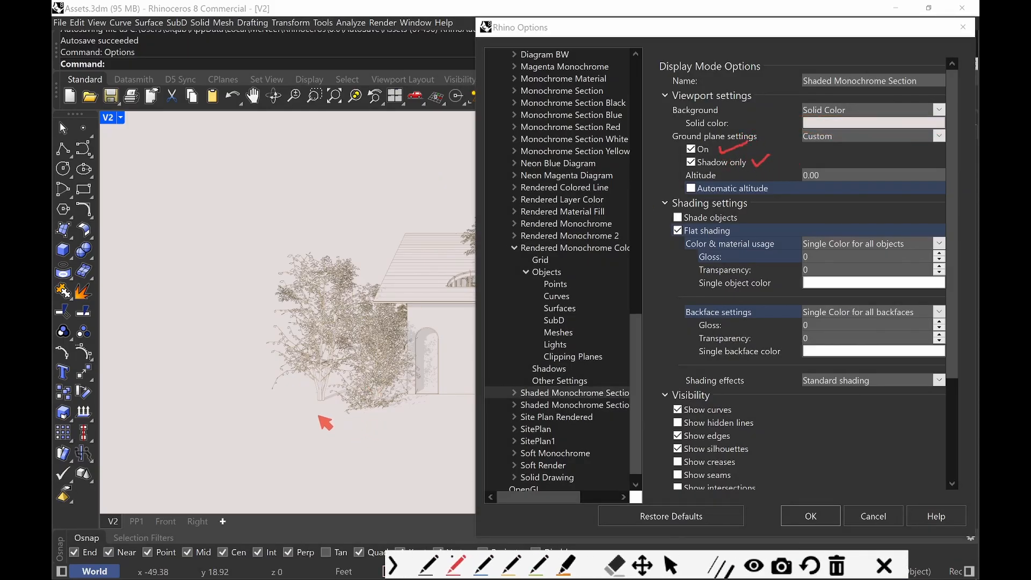
pyautogui.moveTo(234, 137)
pyautogui.mouseDown()
pyautogui.moveTo(249, 359)
pyautogui.moveTo(159, 478)
pyautogui.mouseUp()
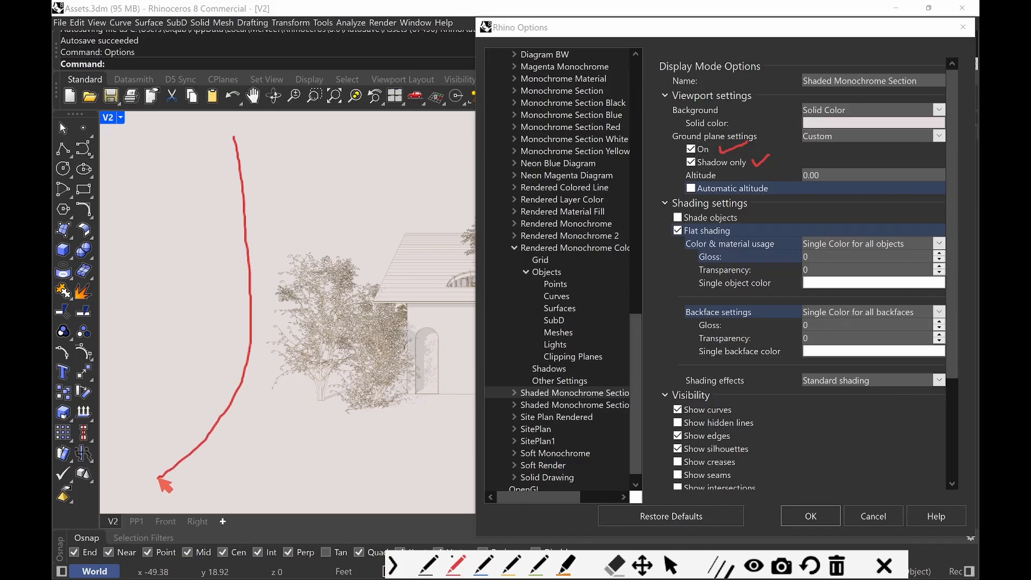
pyautogui.press('Escape')
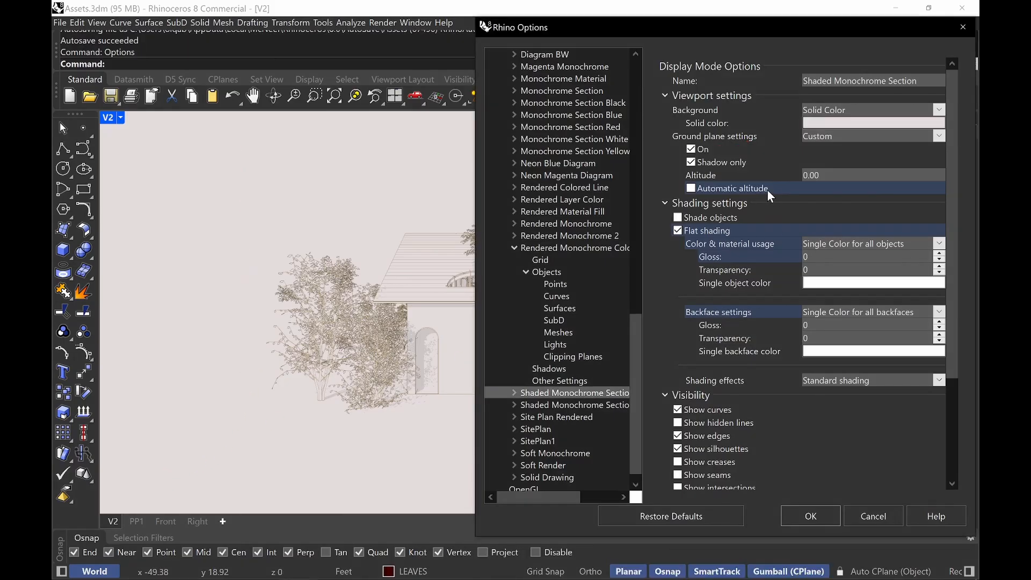
pyautogui.hotkey('ctrl', 'alt', 'g')
pyautogui.moveTo(775, 190)
pyautogui.mouseDown()
pyautogui.moveTo(751, 180)
pyautogui.moveTo(680, 200)
pyautogui.moveTo(808, 185)
pyautogui.moveTo(799, 187)
pyautogui.moveTo(828, 161)
pyautogui.mouseUp()
pyautogui.press('Escape')
pyautogui.hotkey('ctrl', 'alt', 'g')
pyautogui.press('Escape')
# Examine which curves, edges and silhouettes the Shaded Monochrome Section mode shows in its visibility settings
pyautogui.moveTo(954, 272); pyautogui.dragTo(959, 399)
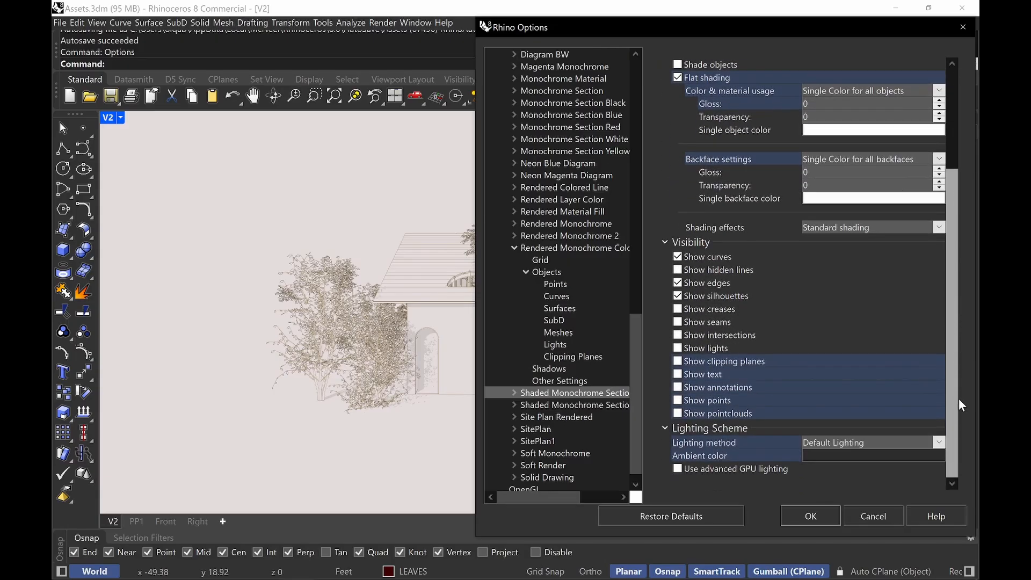
pyautogui.hotkey('ctrl', 'alt', 'g')
pyautogui.moveTo(744, 261)
pyautogui.mouseDown()
pyautogui.moveTo(738, 253)
pyautogui.moveTo(803, 283)
pyautogui.mouseUp()
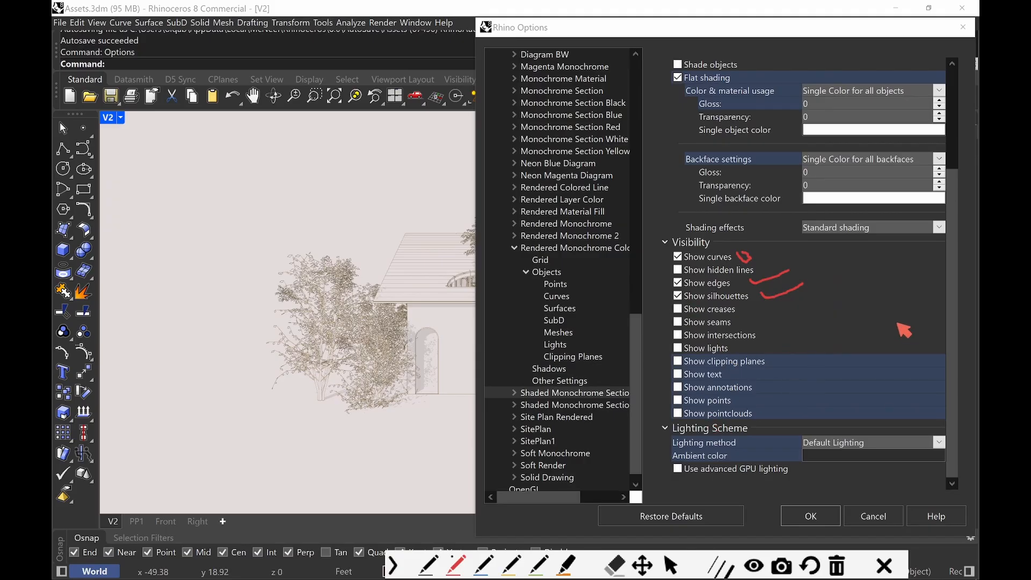
pyautogui.press('Escape')
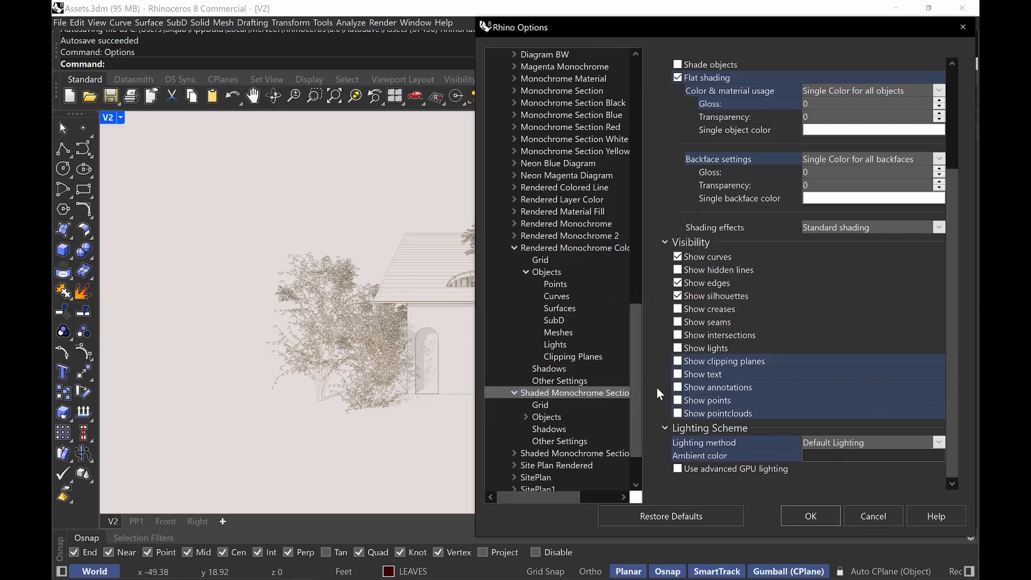
# Examine the technical line colors and widths and the clipping plane fill settings of the Shaded Monochrome Section mode
pyautogui.click(514, 392)
pyautogui.click(526, 357)
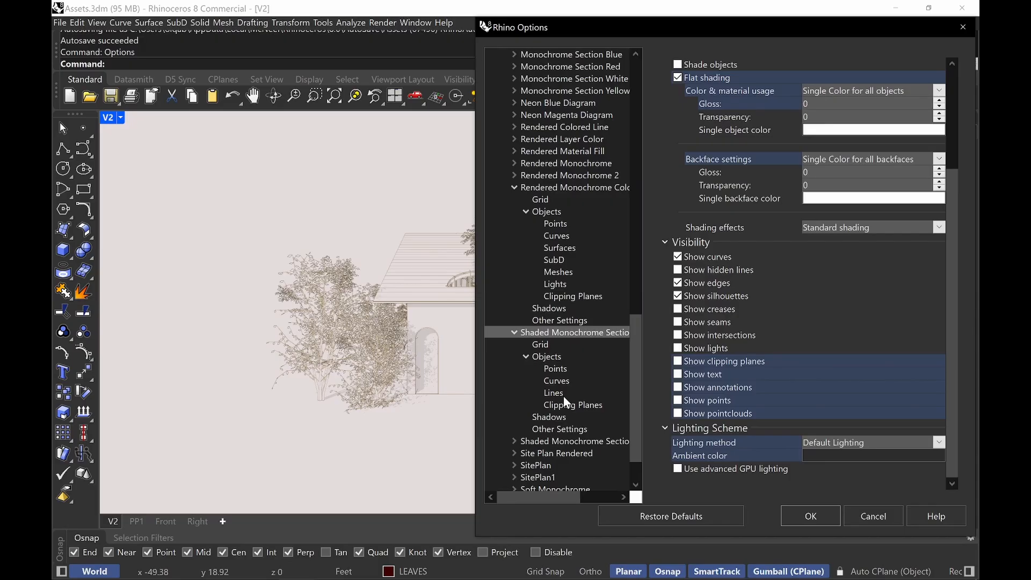
pyautogui.click(548, 393)
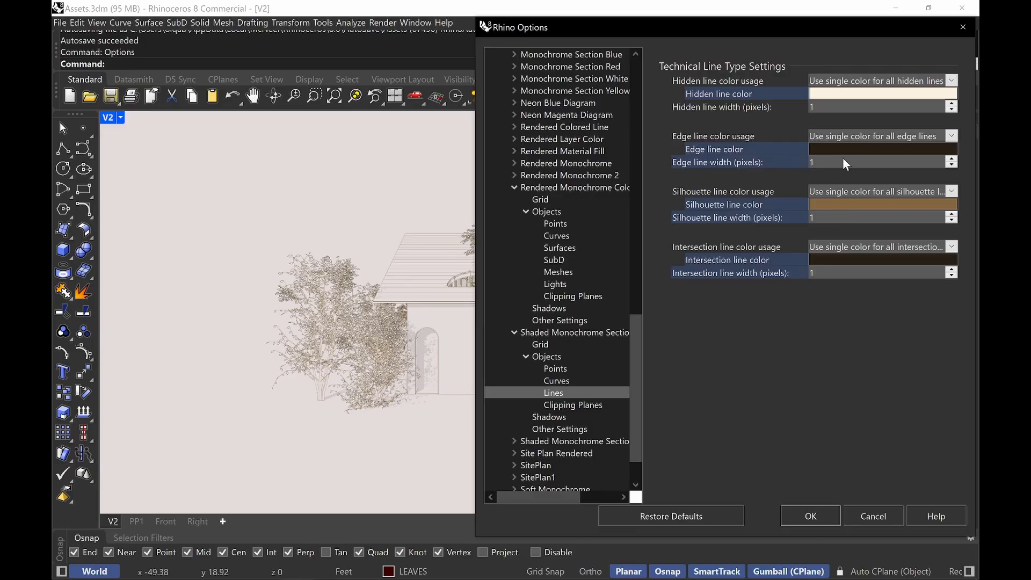
pyautogui.click(597, 405)
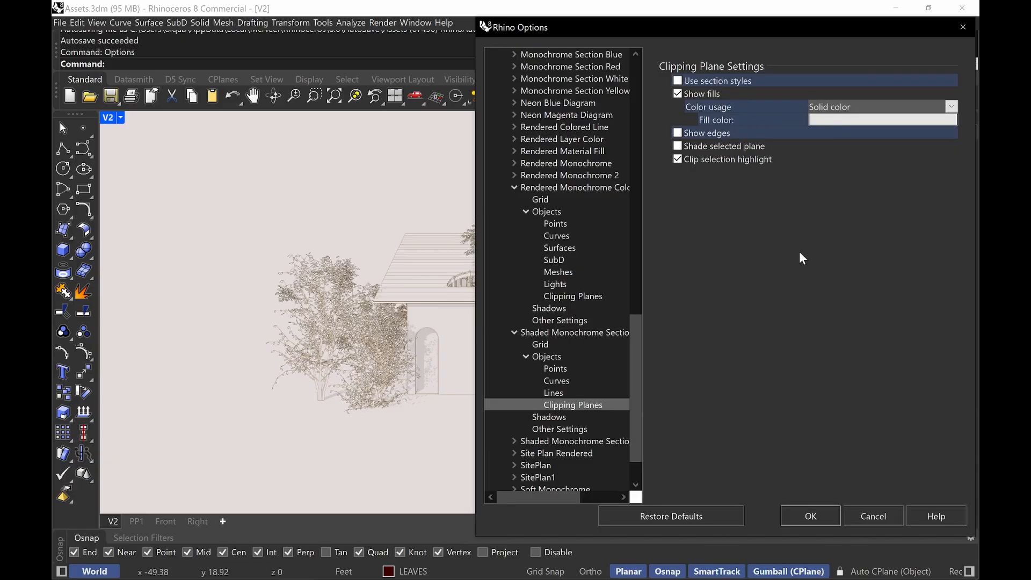
# Examine the Shaded Monochrome Section mode's shadow settings, from shadow size and self-shadowing artifacts to shadow color and intensity
pyautogui.click(553, 418)
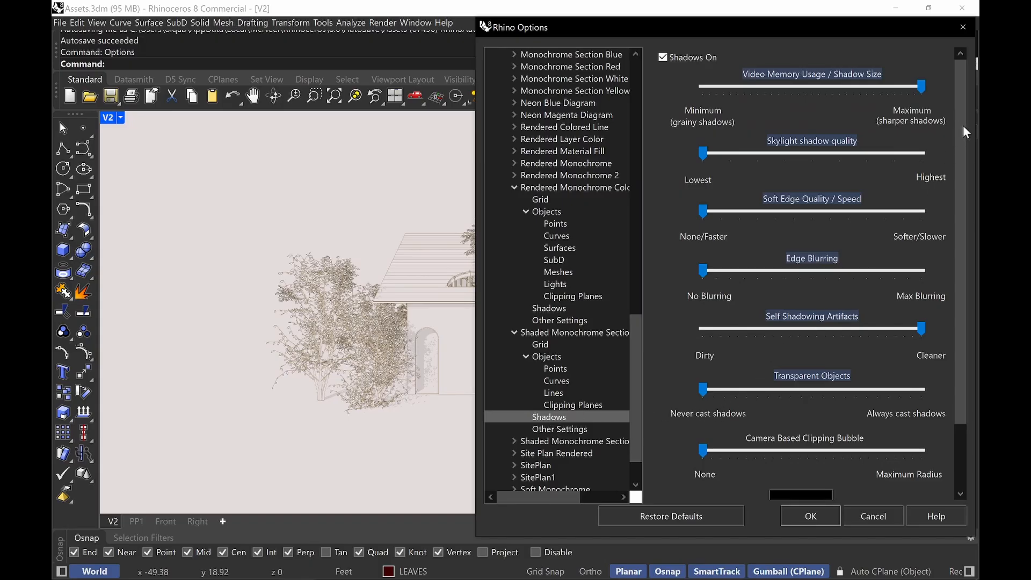
pyautogui.moveTo(961, 276); pyautogui.dragTo(963, 343)
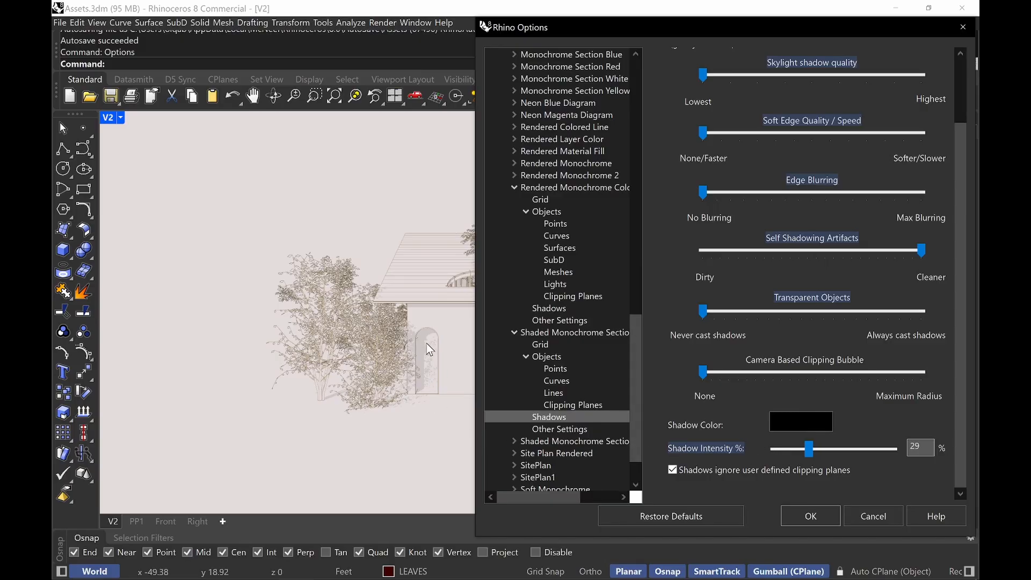
pyautogui.moveTo(962, 379); pyautogui.dragTo(972, 284)
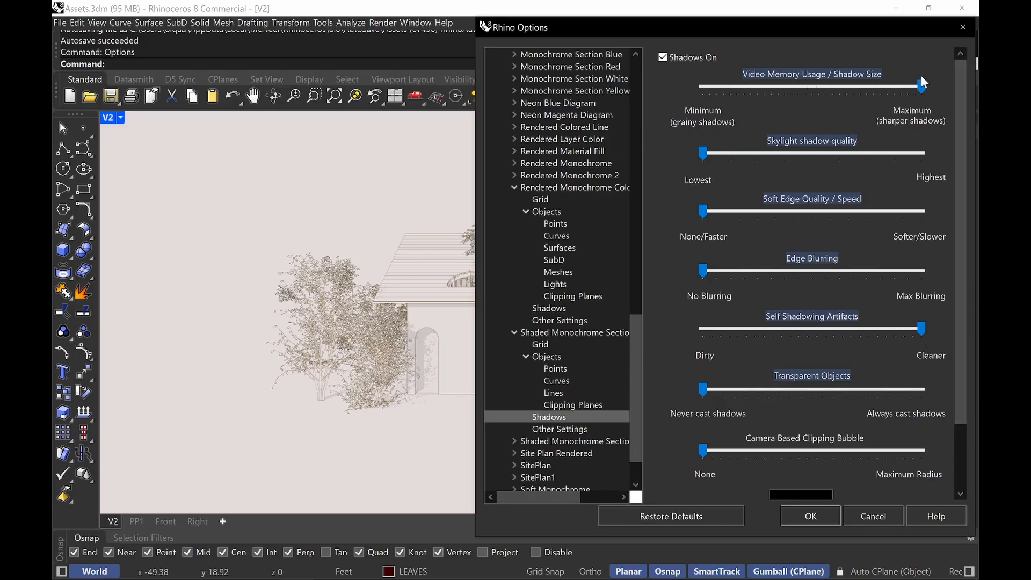
pyautogui.moveTo(966, 94); pyautogui.dragTo(974, 124)
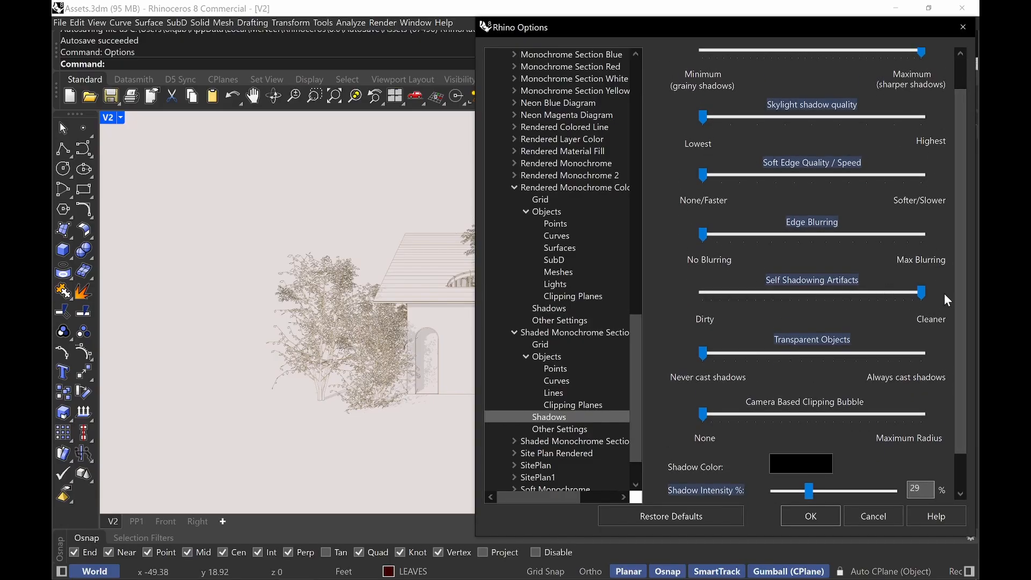
pyautogui.moveTo(961, 282); pyautogui.dragTo(963, 317)
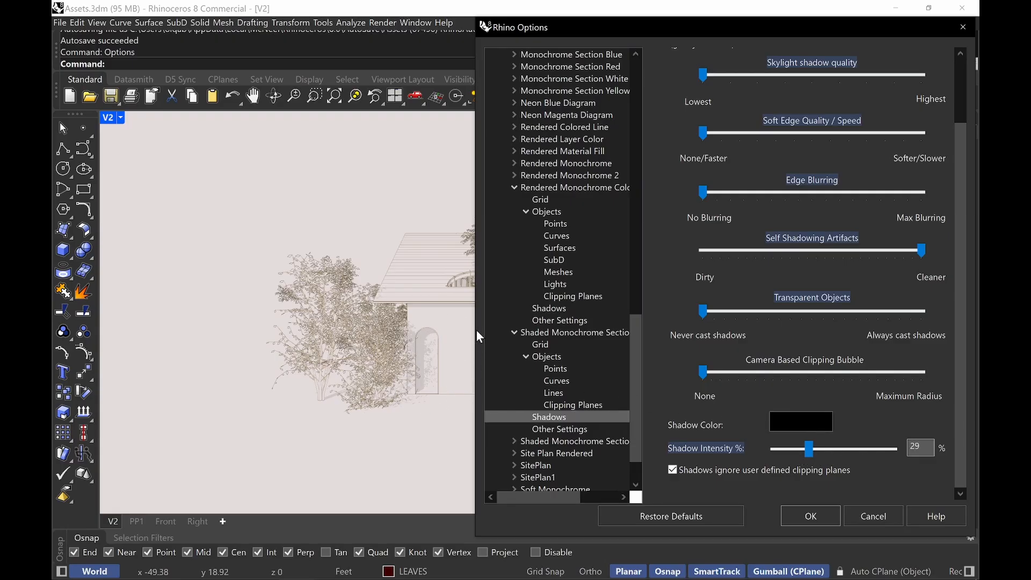
# Try a shadow intensity of 66% for the Shaded Monochrome Section mode, compare it in view V2, and close the options without applying it
pyautogui.moveTo(808, 457); pyautogui.dragTo(853, 449)
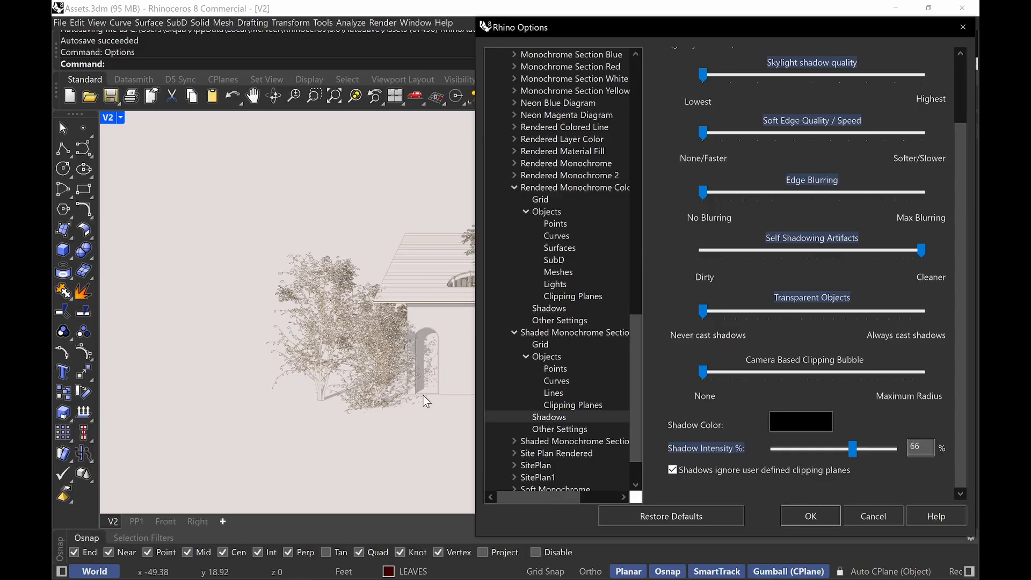
pyautogui.moveTo(642, 35); pyautogui.dragTo(749, 24)
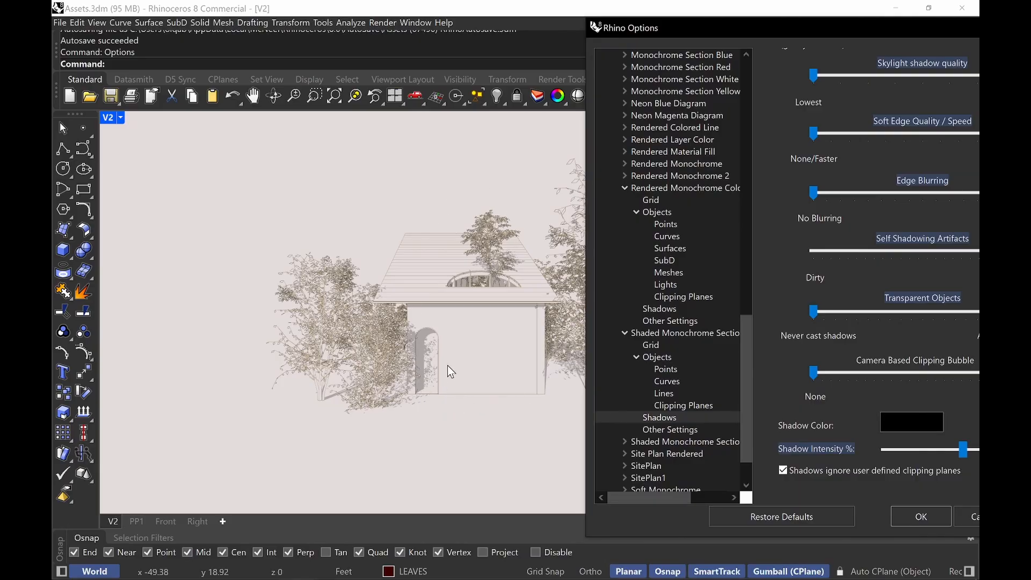
pyautogui.moveTo(791, 35); pyautogui.dragTo(669, 41)
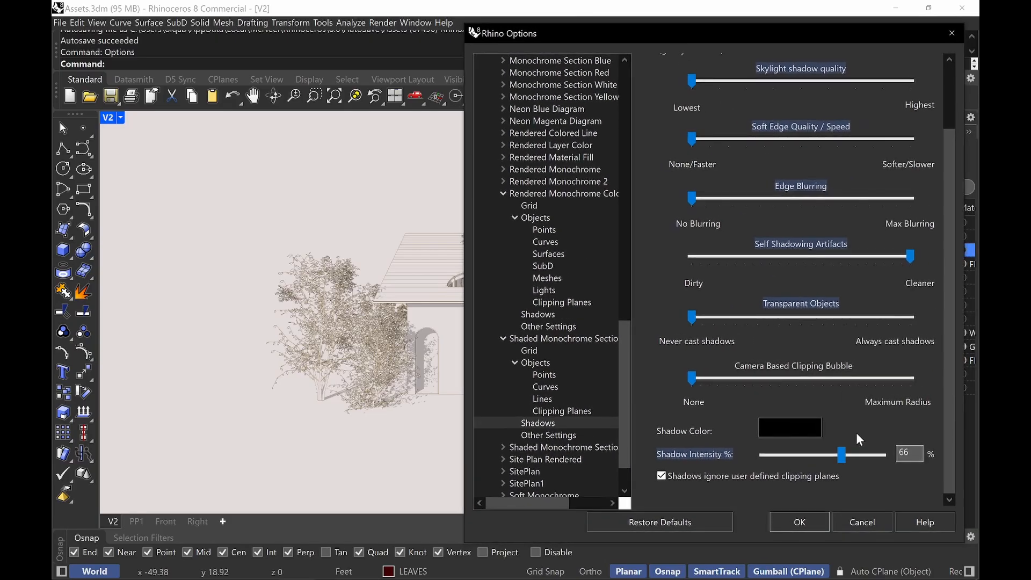
pyautogui.click(811, 455)
pyautogui.click(863, 523)
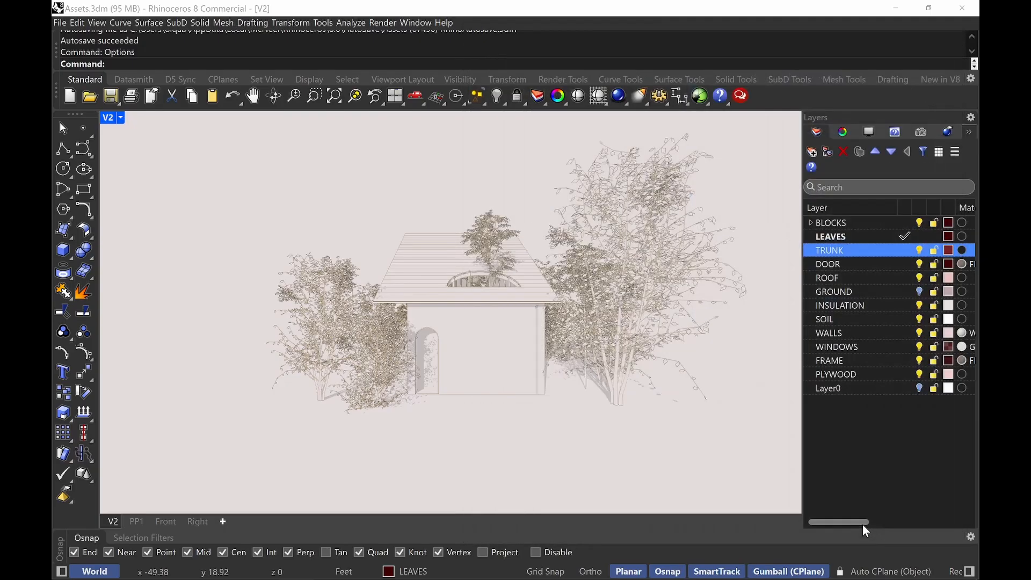
# Examine the ground plane and lighting options in the rendering settings and open the sun settings
pyautogui.click(949, 134)
pyautogui.scroll(-3, 965, 197)
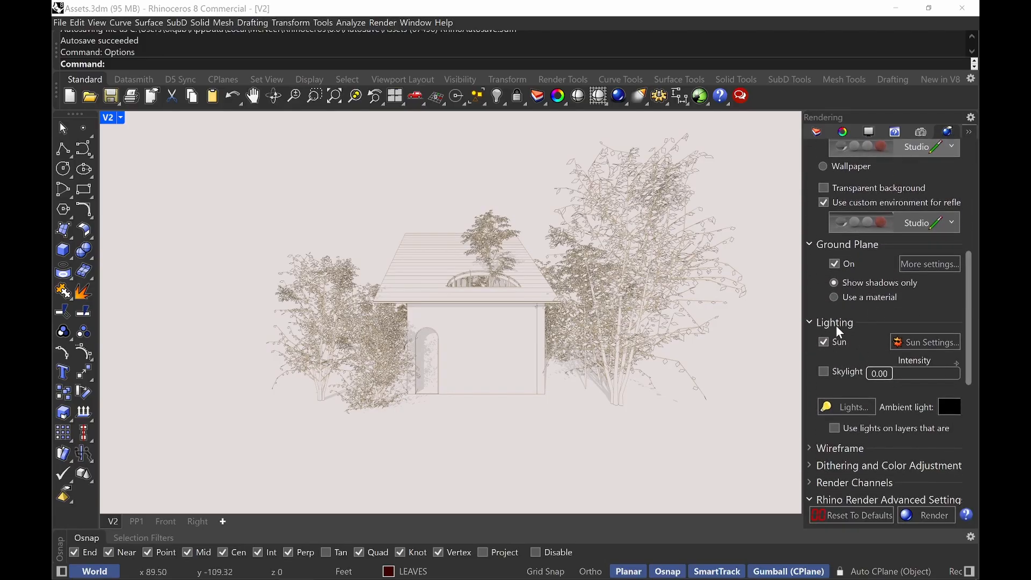
pyautogui.click(931, 344)
pyautogui.click(860, 539)
# Set view V1c to the Color Drawings Ambient display mode with the gable and round window in close-up
pyautogui.scroll(5, 970, 287)
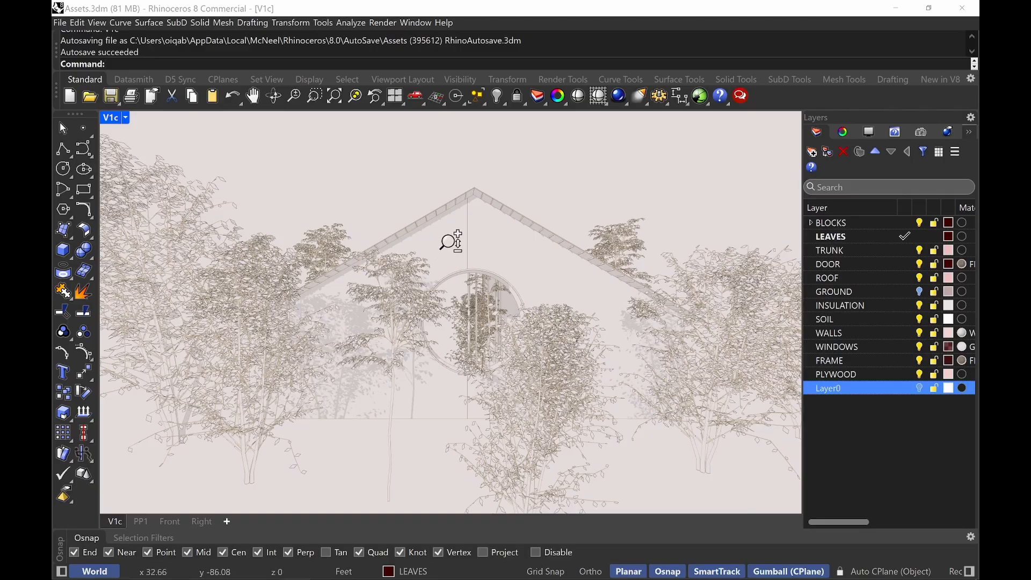
pyautogui.scroll(1, 450, 242)
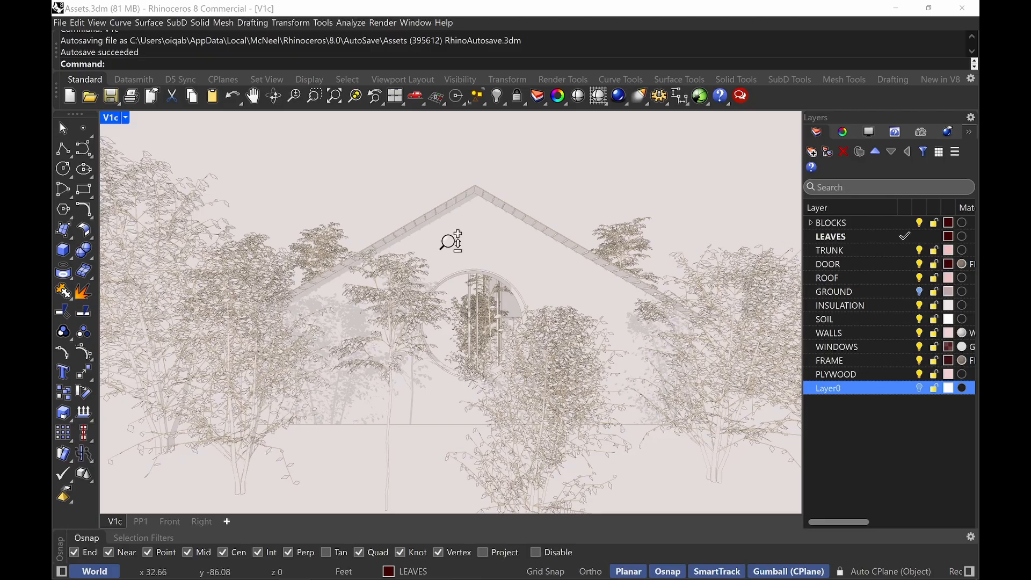
pyautogui.scroll(3, 450, 241)
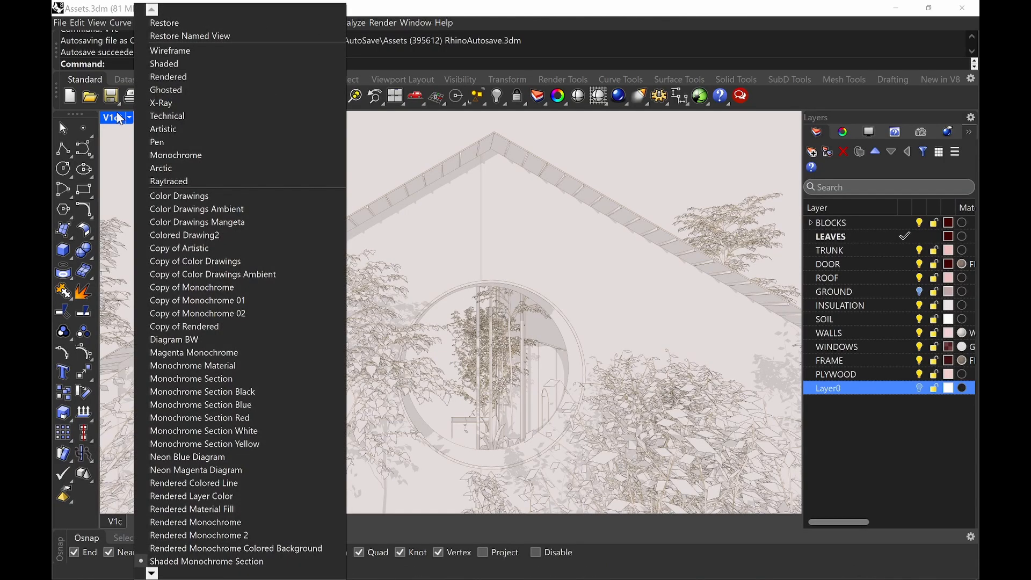
pyautogui.click(220, 209)
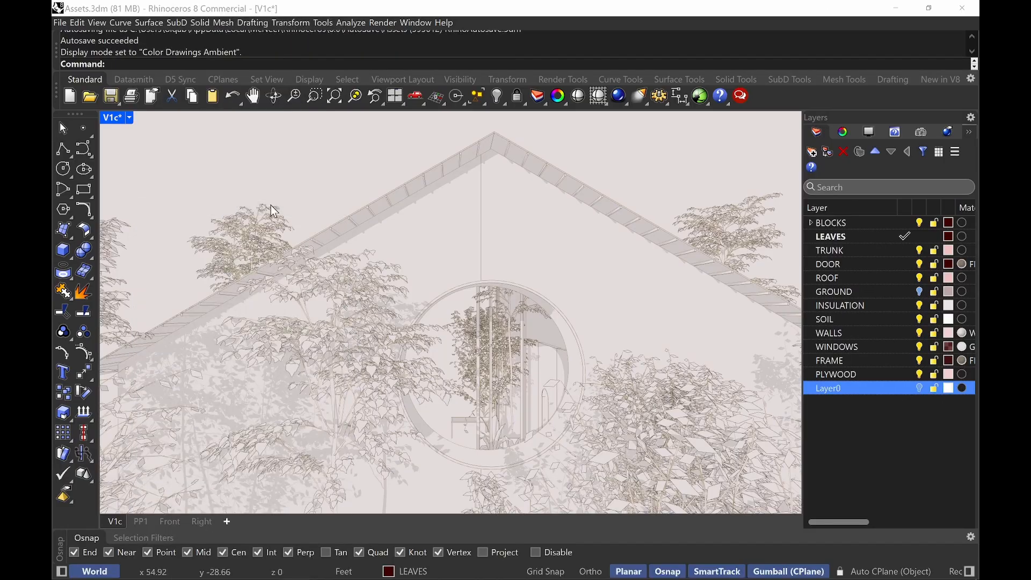